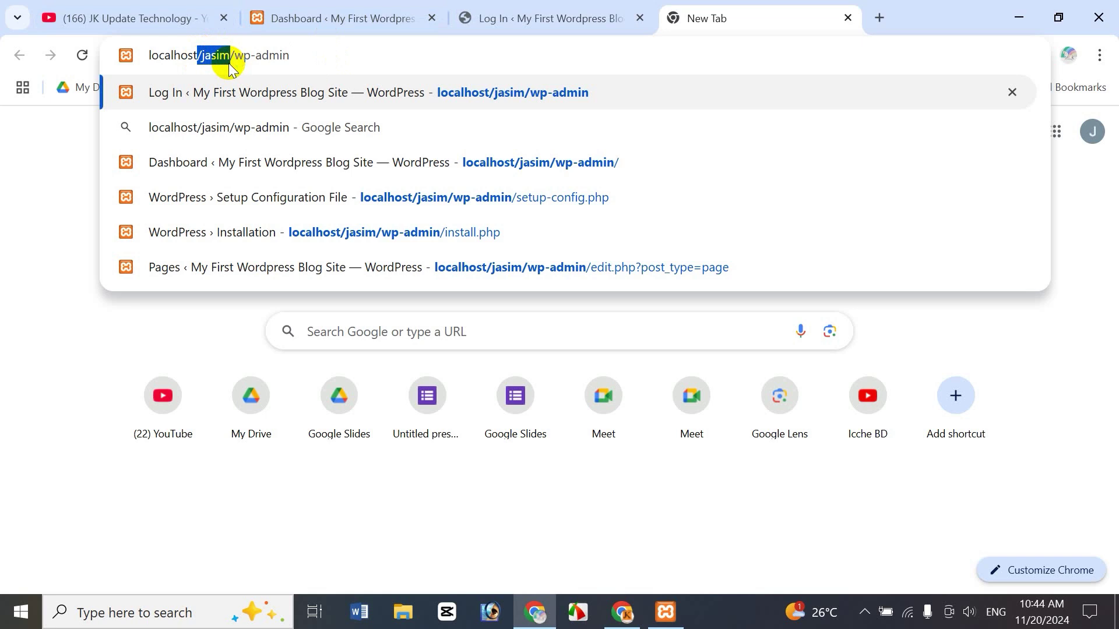
left_click_drag(235, 60, 322, 60)
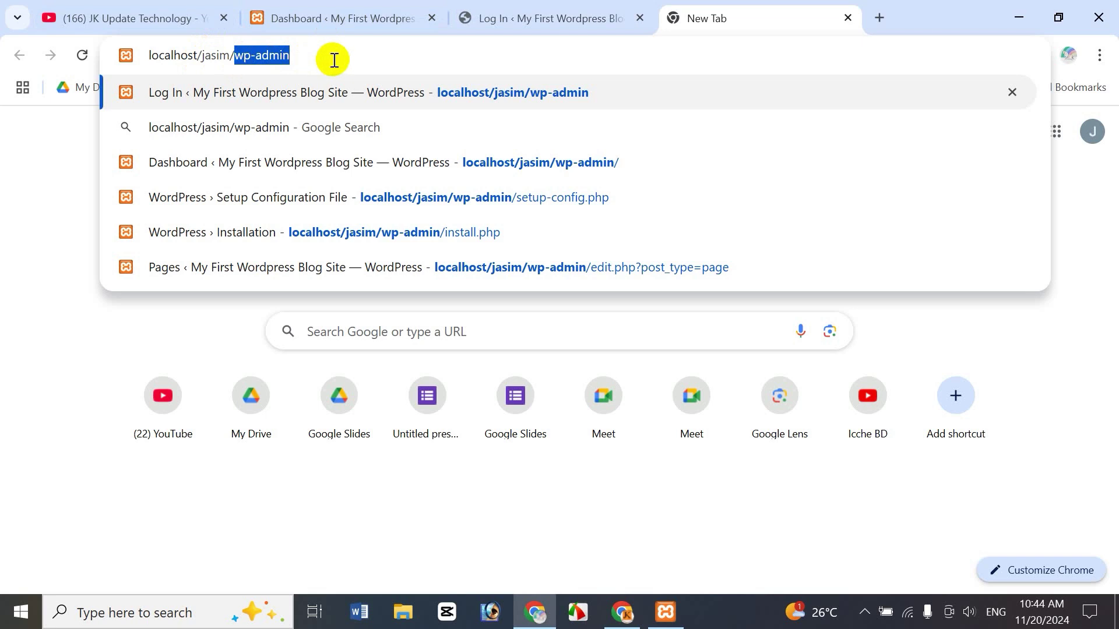
left_click(334, 60)
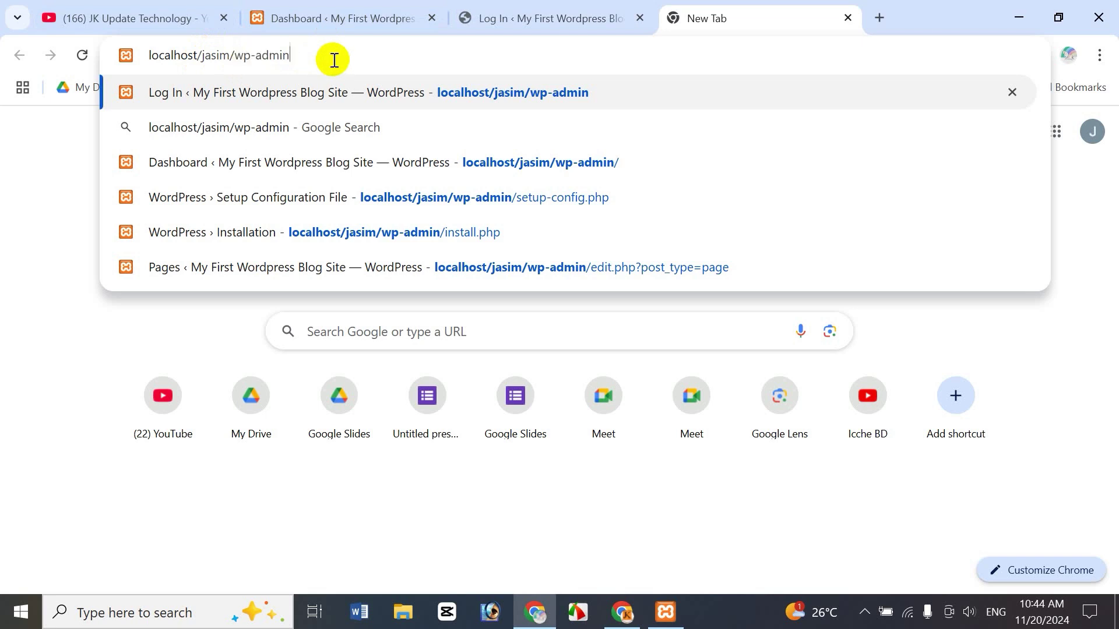
left_click(561, 25)
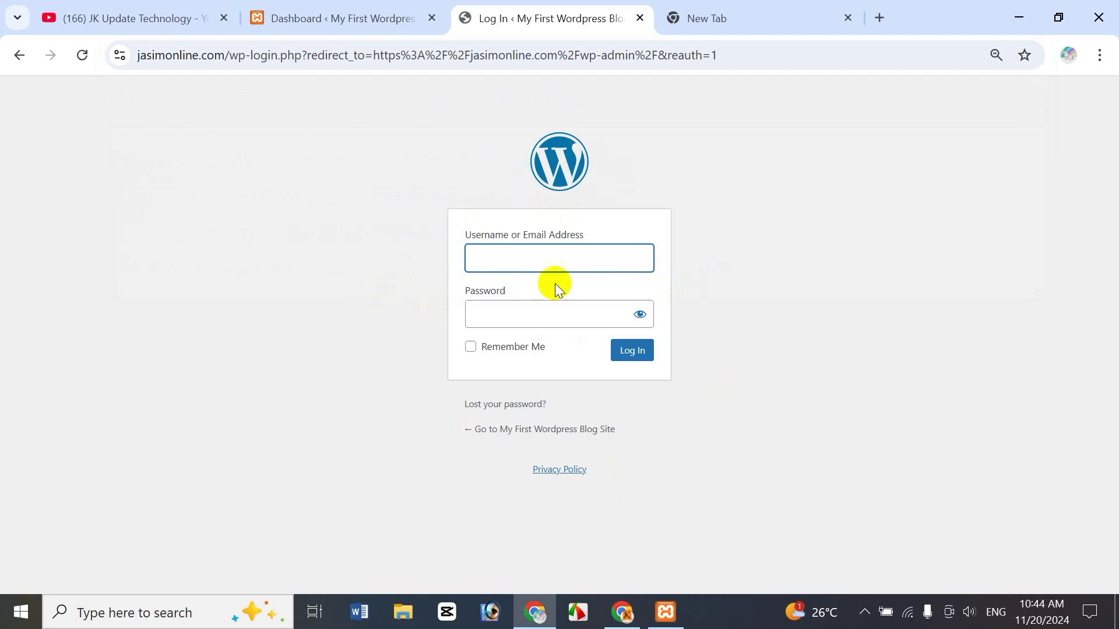
Open the Home page from the site's page list for editing with Elementor, and close the unused new tab and the login tab.
left_click(345, 19)
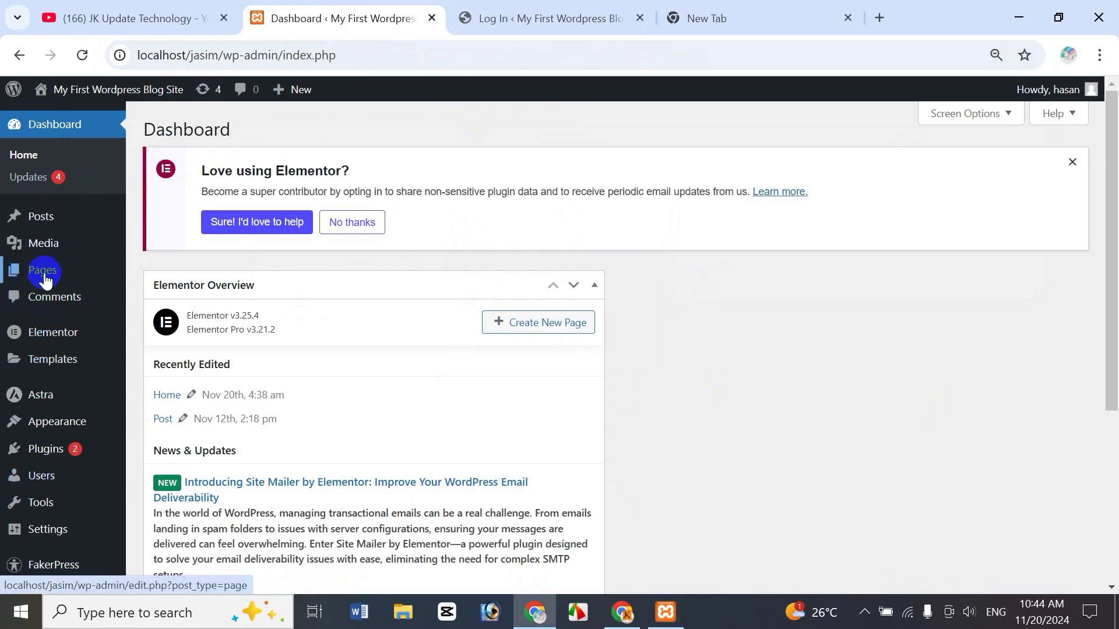
mouse_move(157, 277)
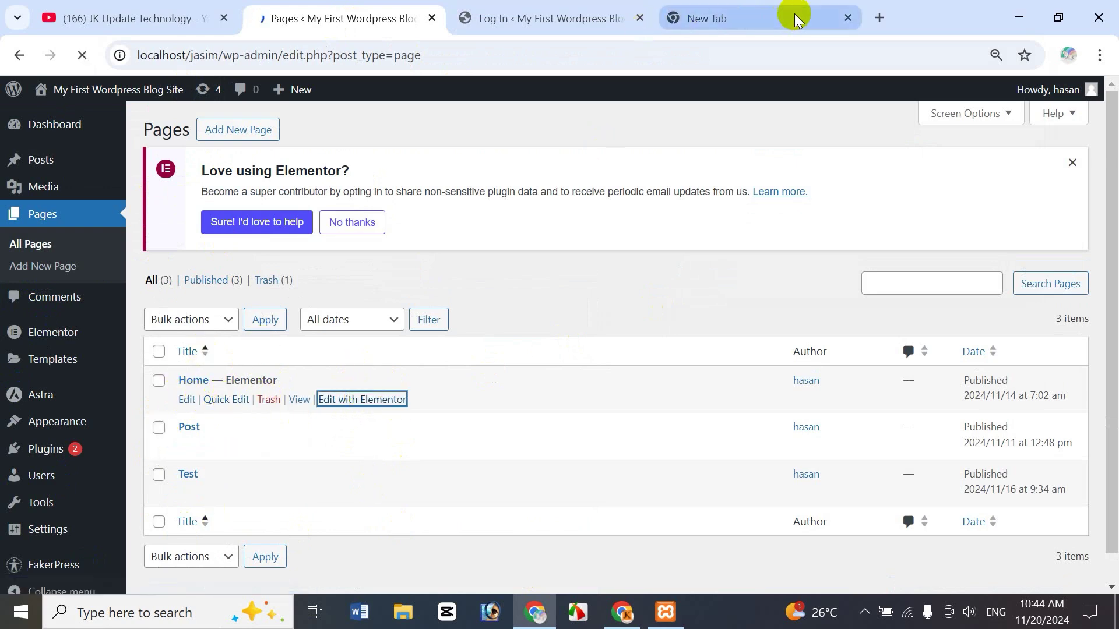
left_click(846, 18)
left_click(640, 18)
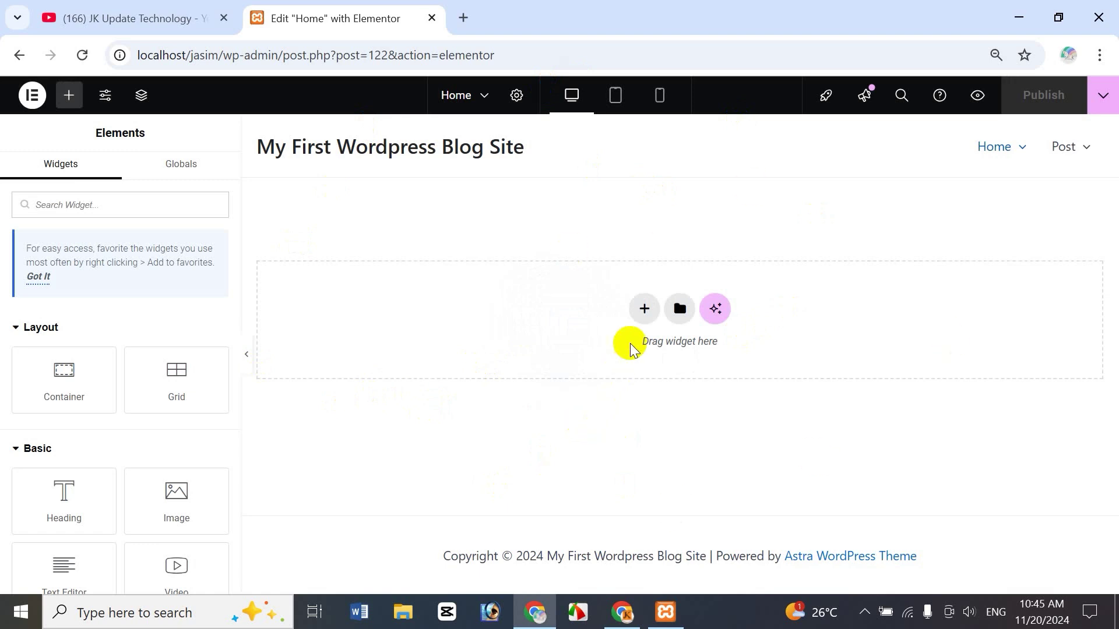
Add a single-column Flexbox container with downward direction to the Home page.
left_click(645, 310)
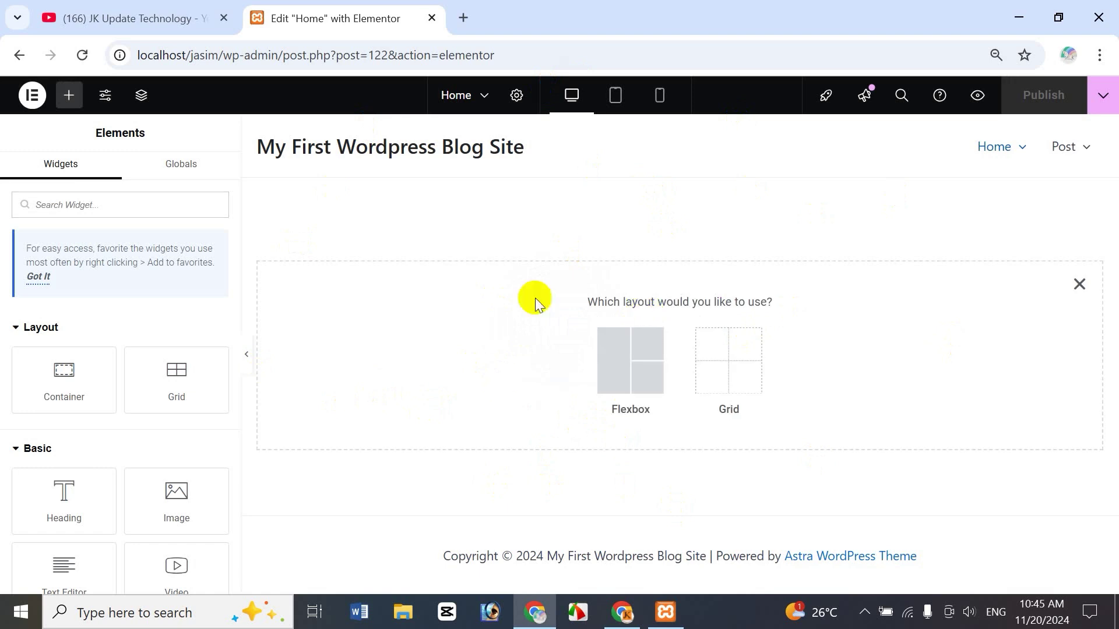
left_click(635, 374)
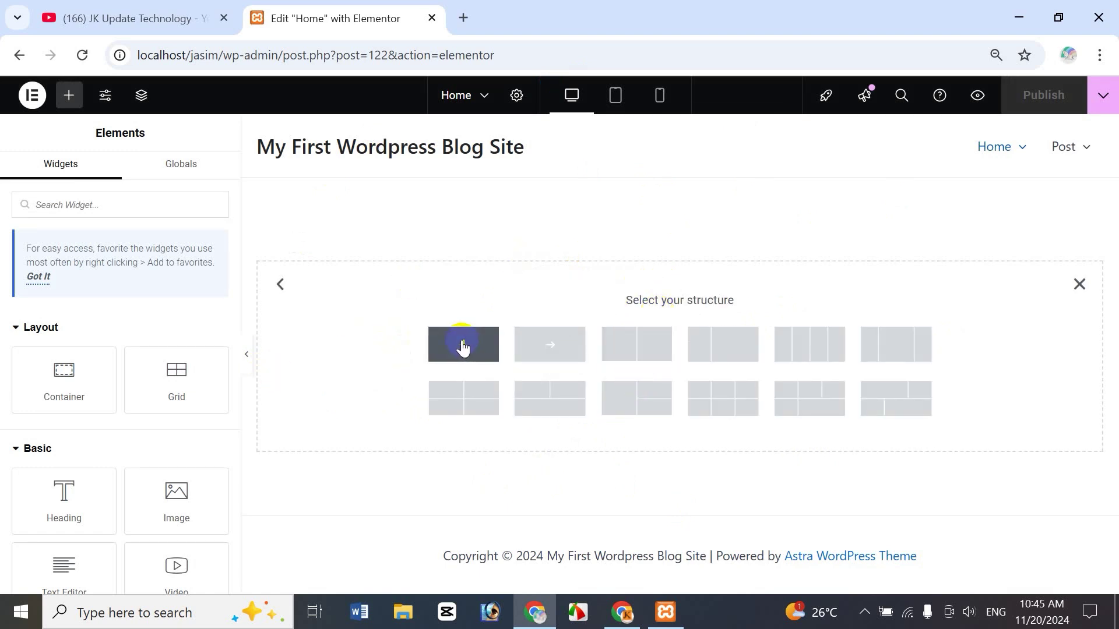
left_click(480, 350)
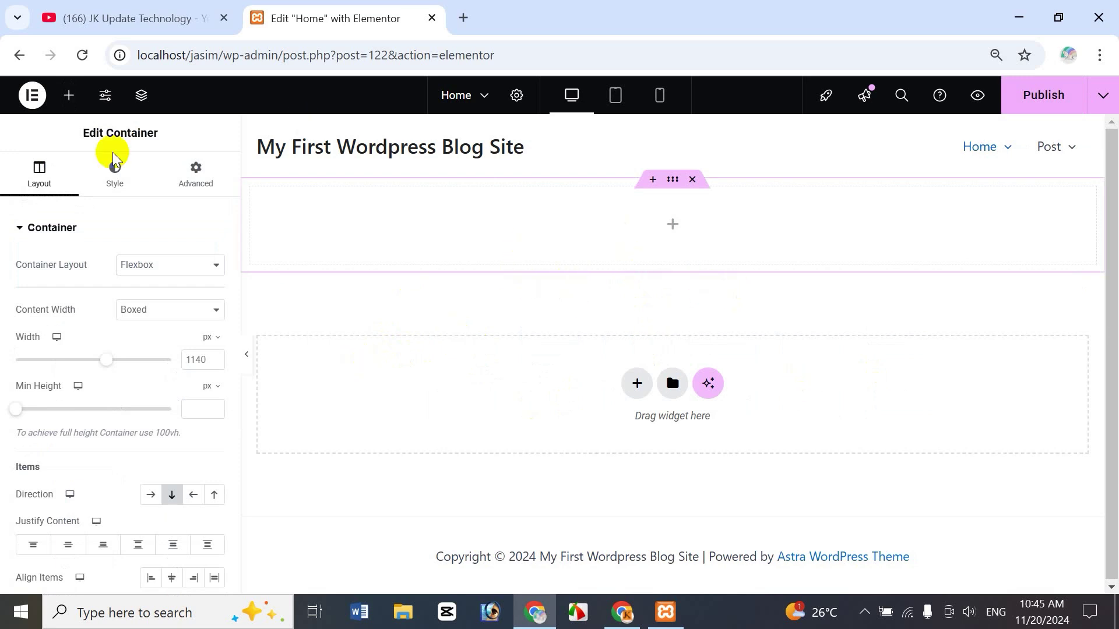
Find the Reviews widget among the Elementor elements and place it in the empty container.
left_click(68, 98)
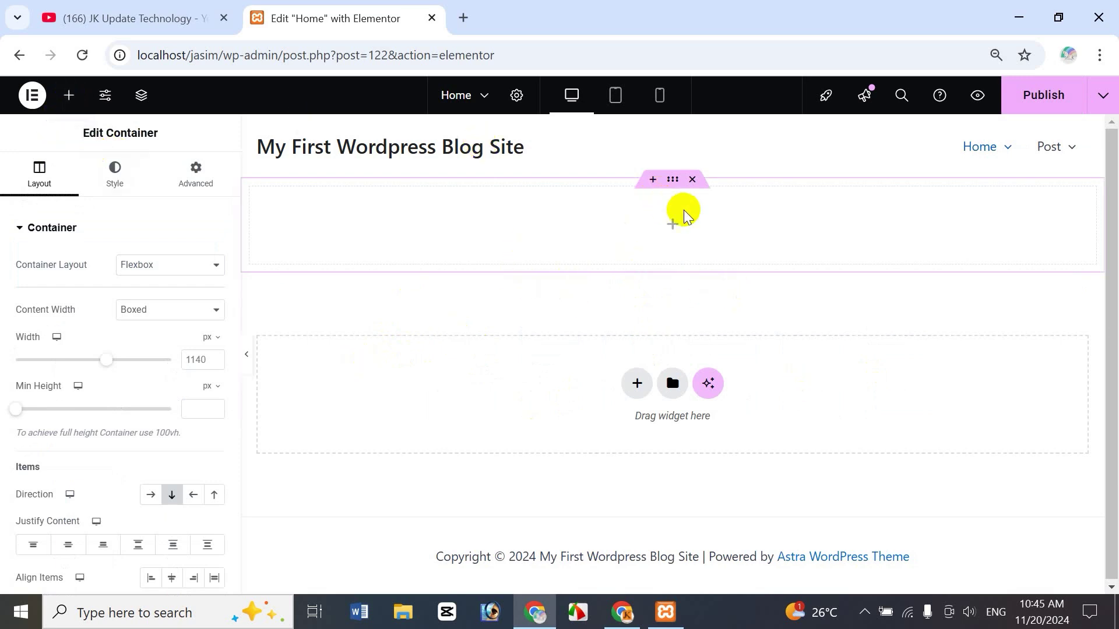
left_click(674, 223)
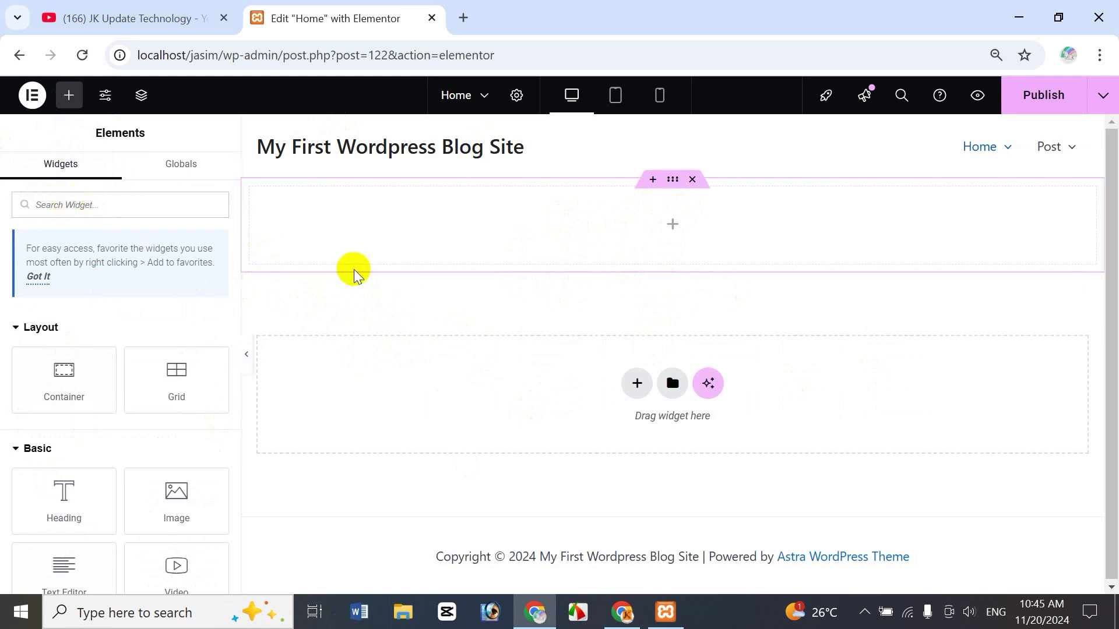
type("revie")
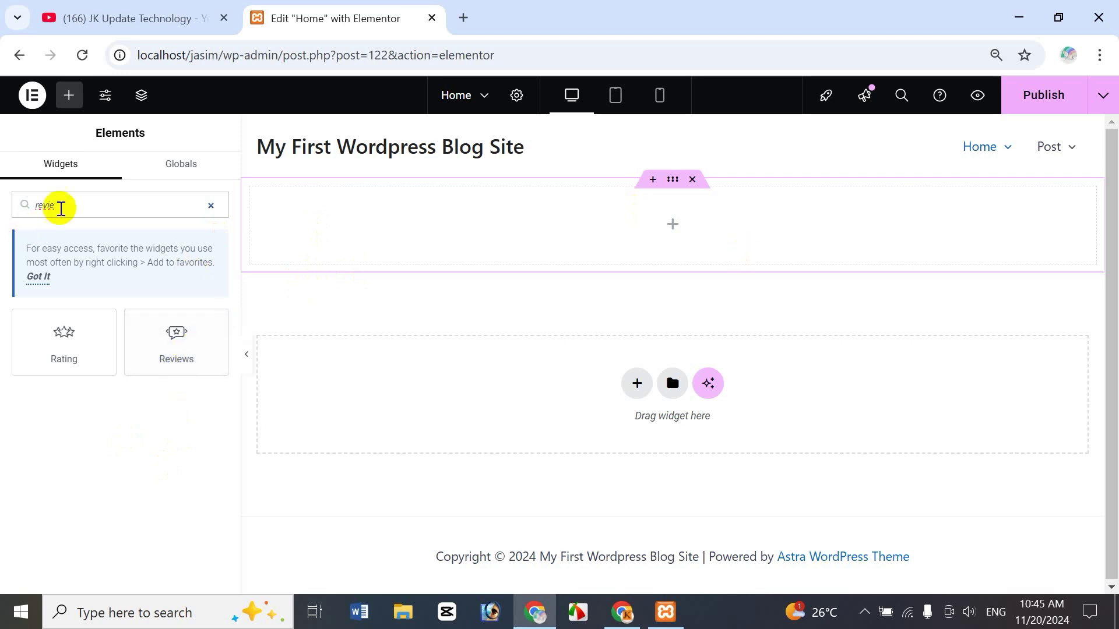
left_click(210, 205)
left_click_drag(236, 182, 230, 335)
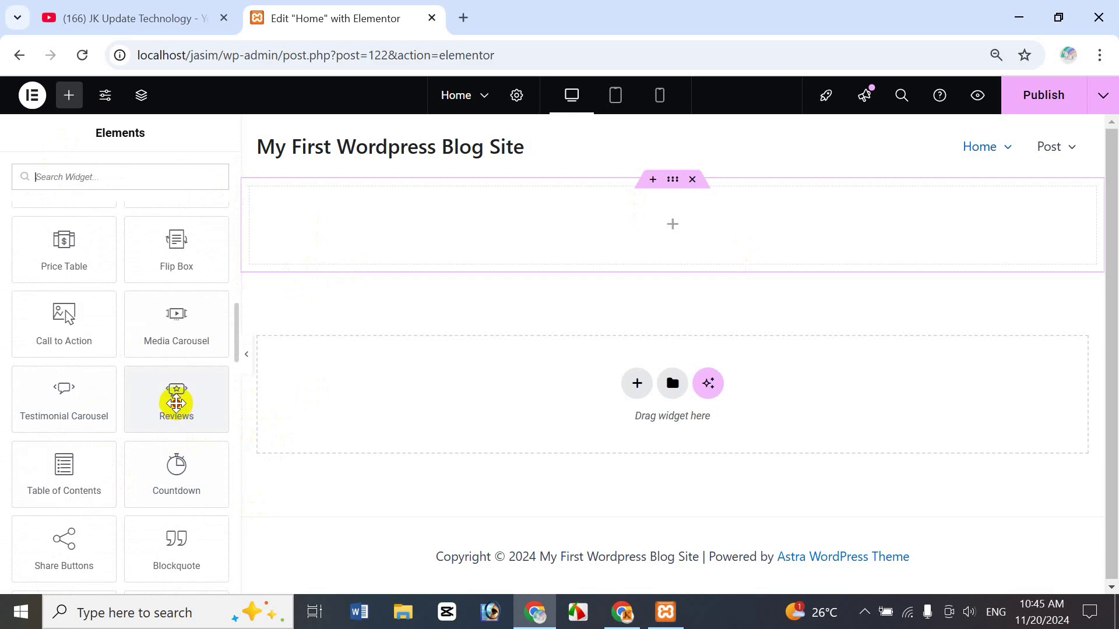
left_click_drag(177, 403, 674, 224)
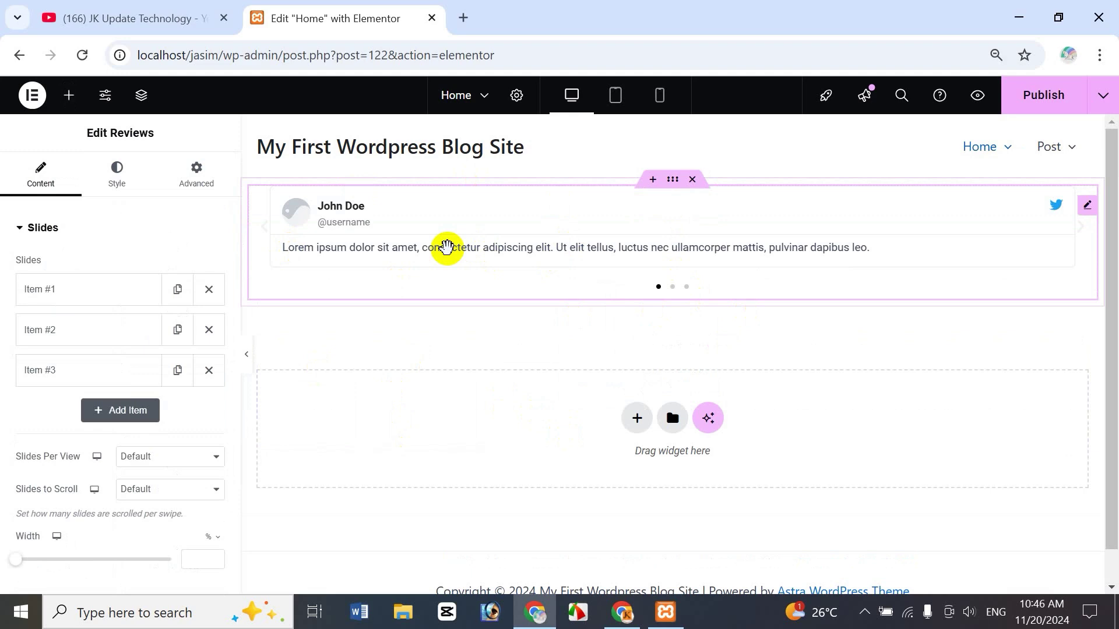
View the JK Update Technology channel's videos on YouTube and return to the Home page editor.
left_click(155, 18)
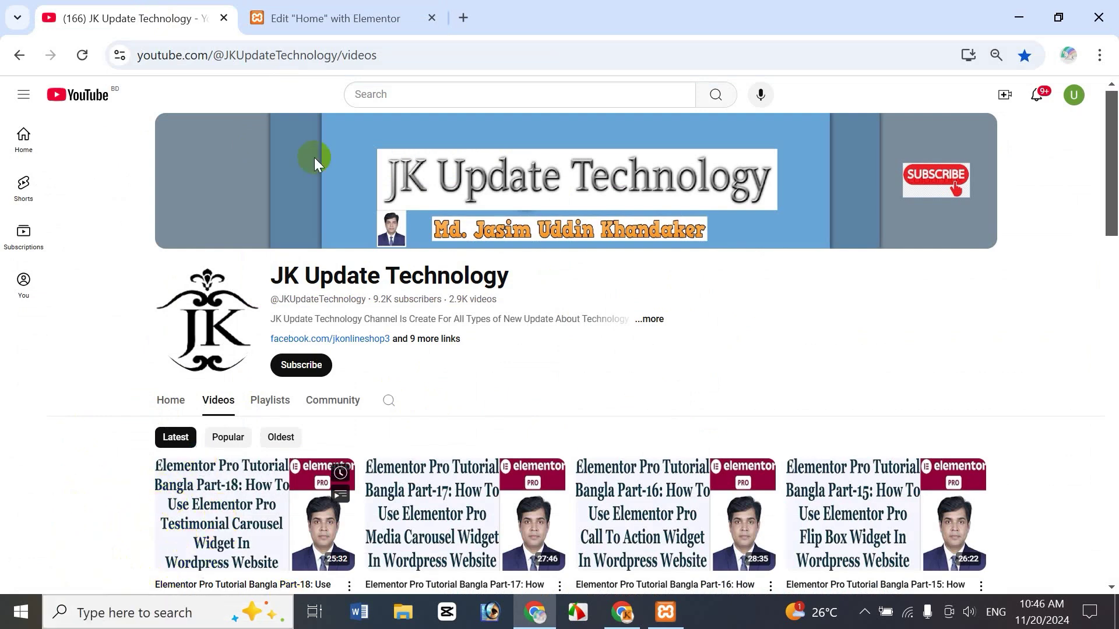
left_click(348, 20)
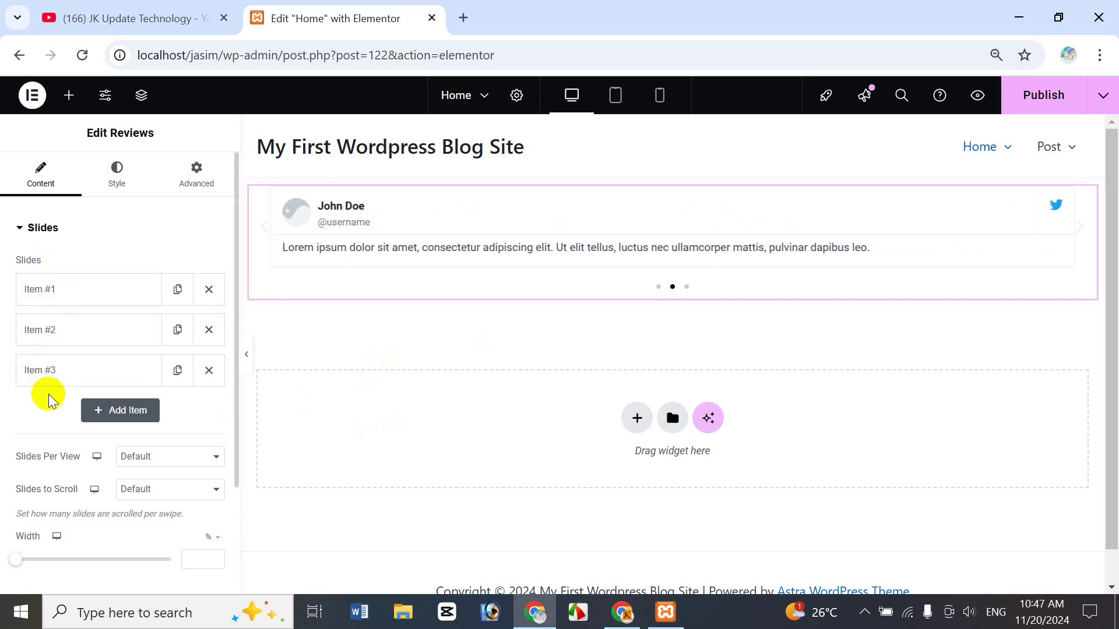
Bring the Reviews widget to five slides by duplicating the second and the first slide.
left_click(141, 411)
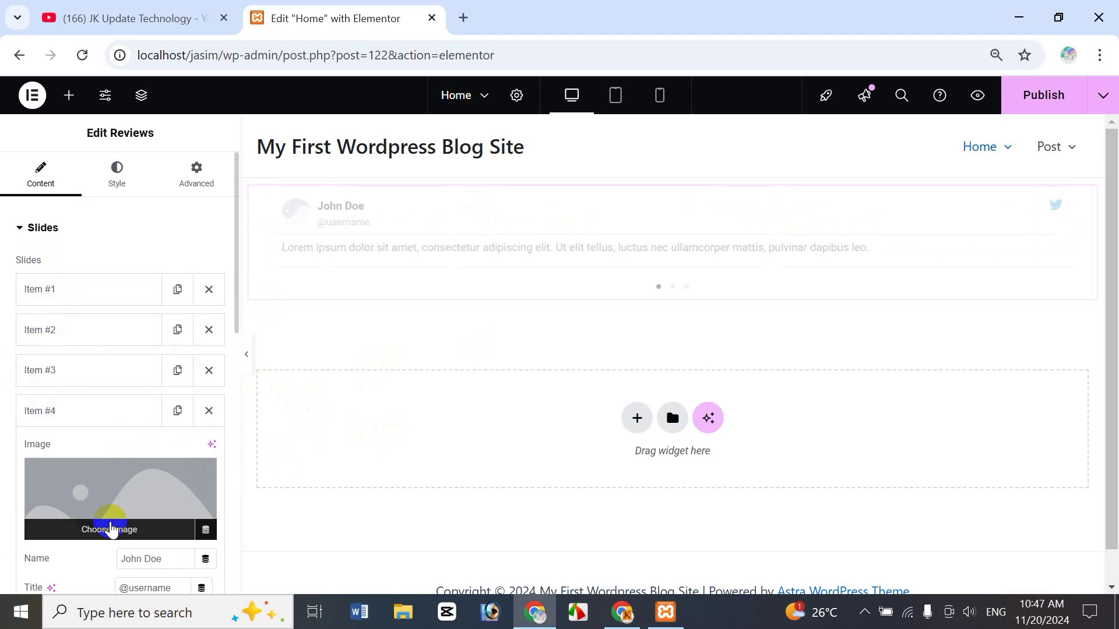
left_click(211, 411)
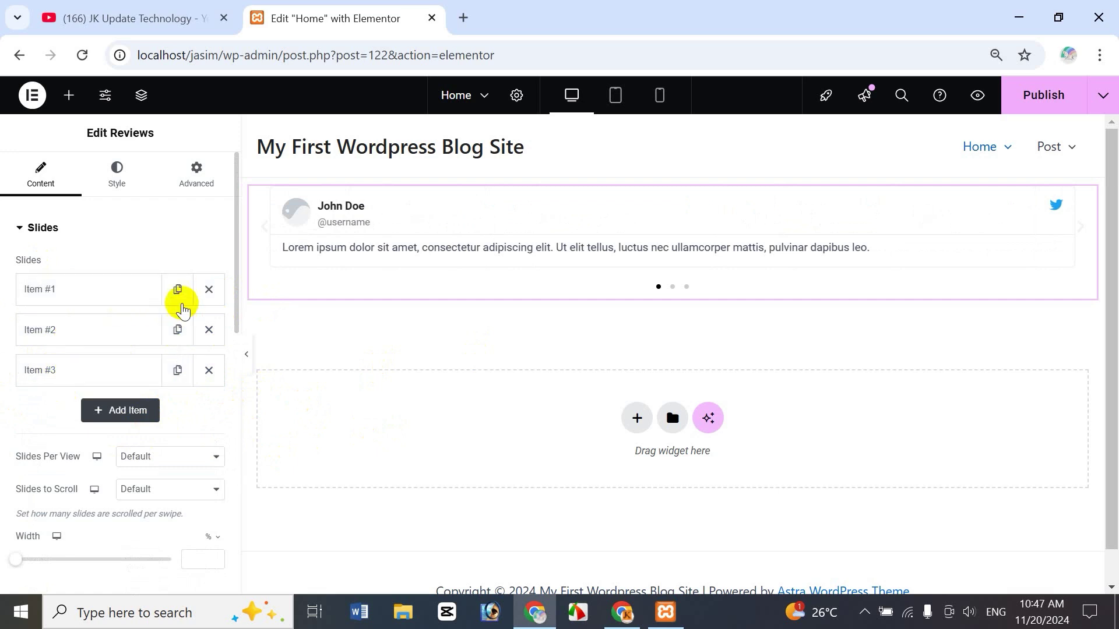
left_click(176, 328)
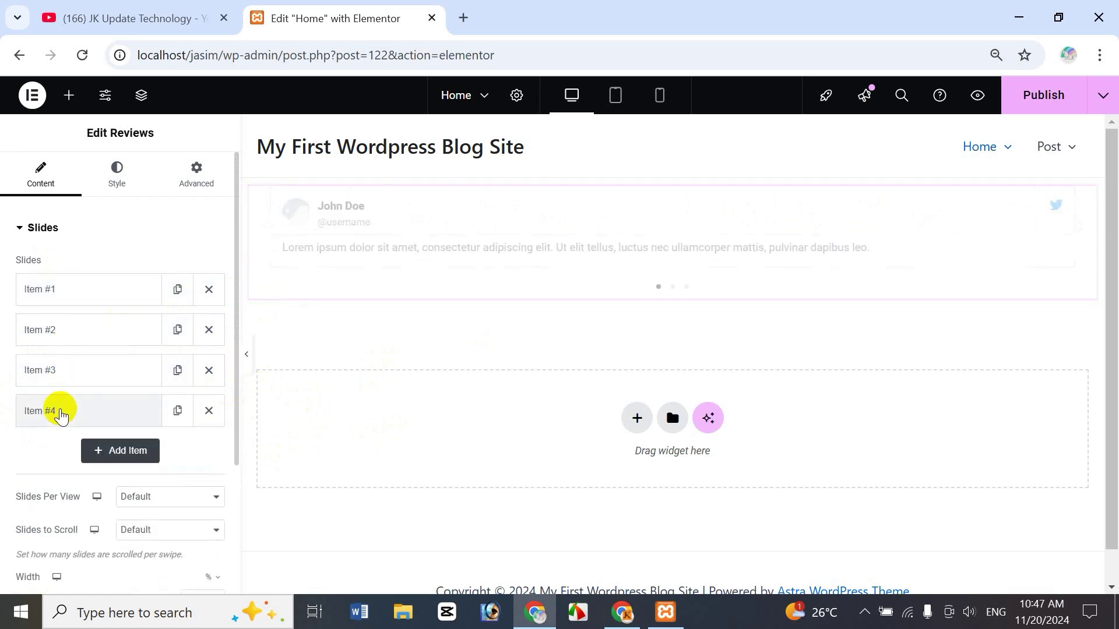
left_click(177, 289)
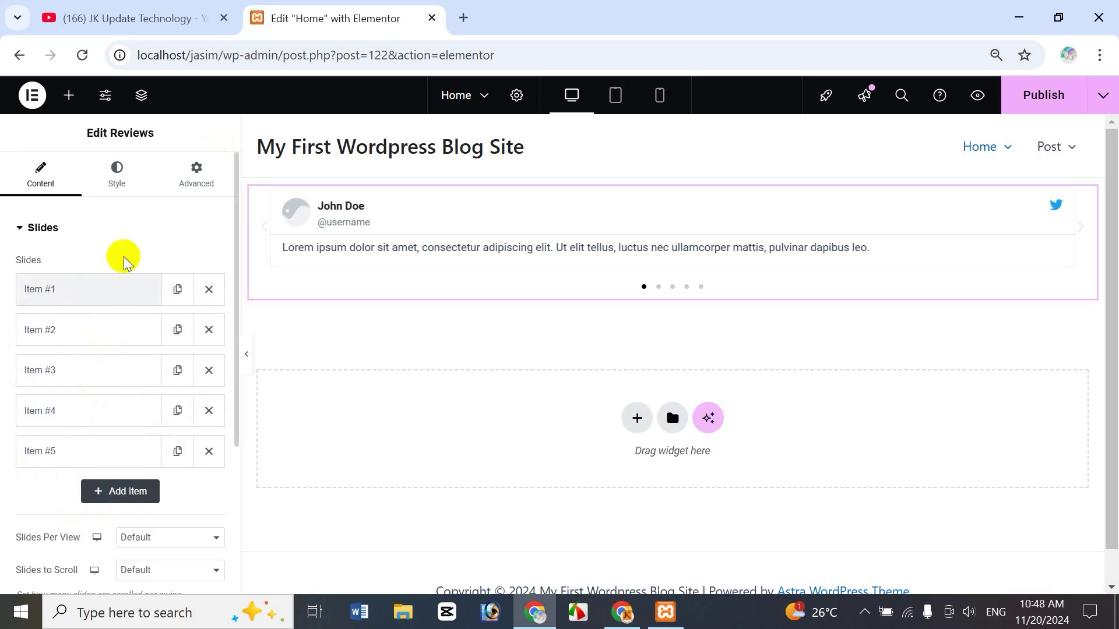
Set the first review slide's image to 1005.jpg from the media library.
left_click(67, 289)
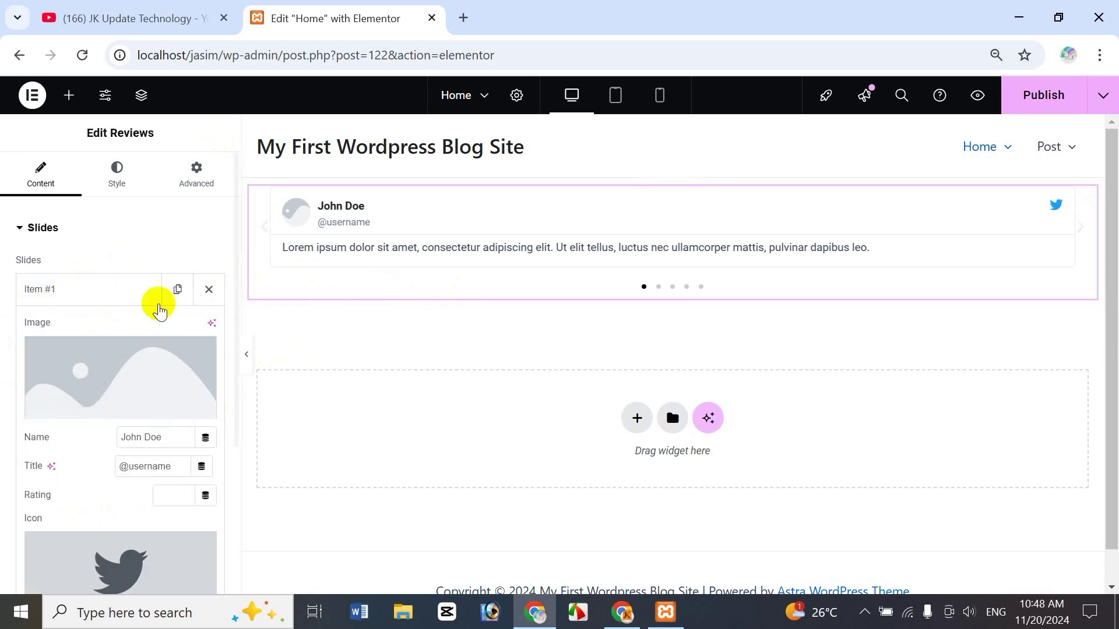
mouse_move(111, 354)
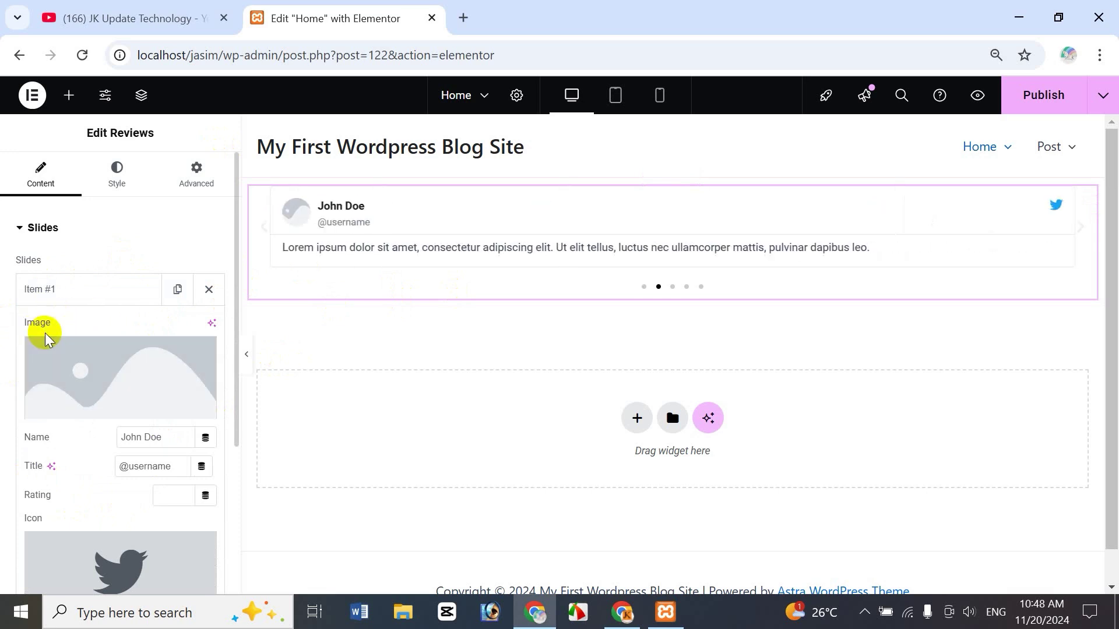
mouse_move(57, 385)
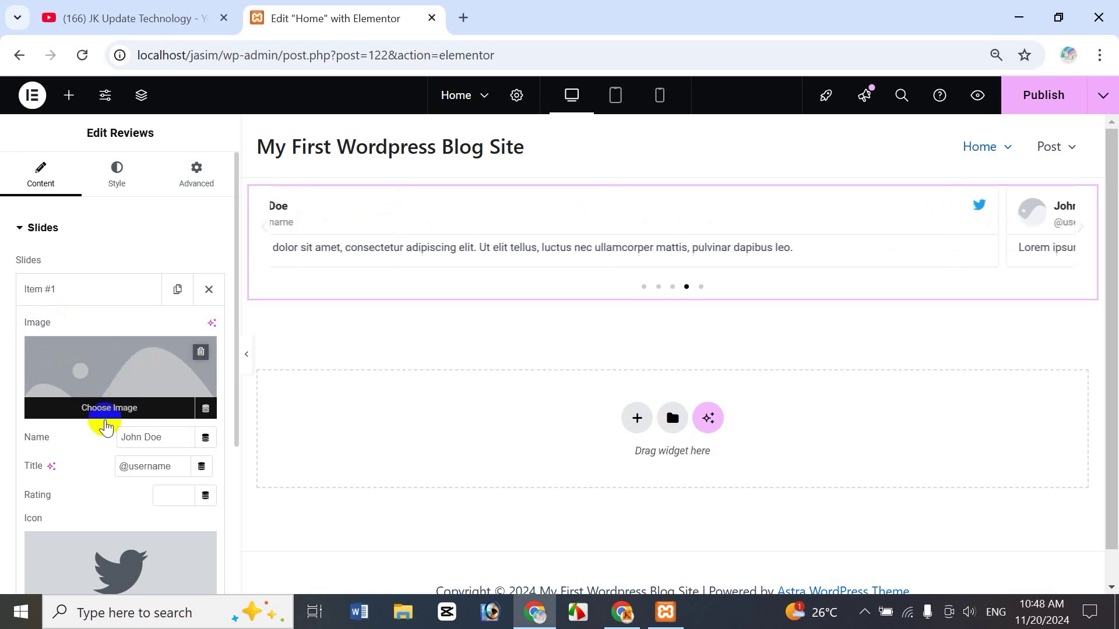
left_click(129, 413)
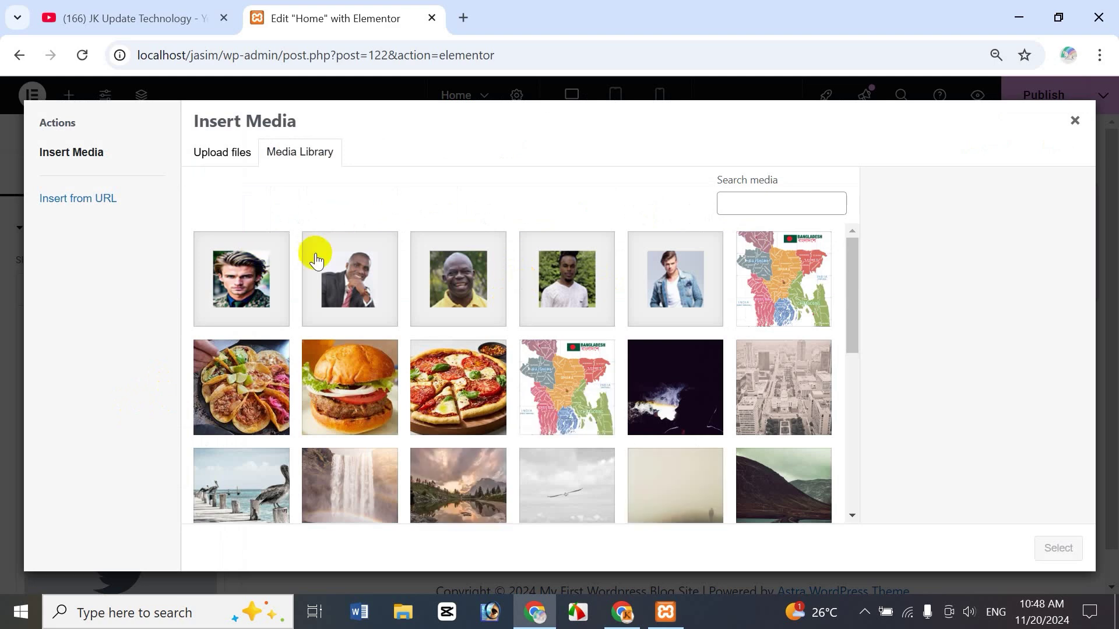
left_click(223, 161)
left_click(320, 153)
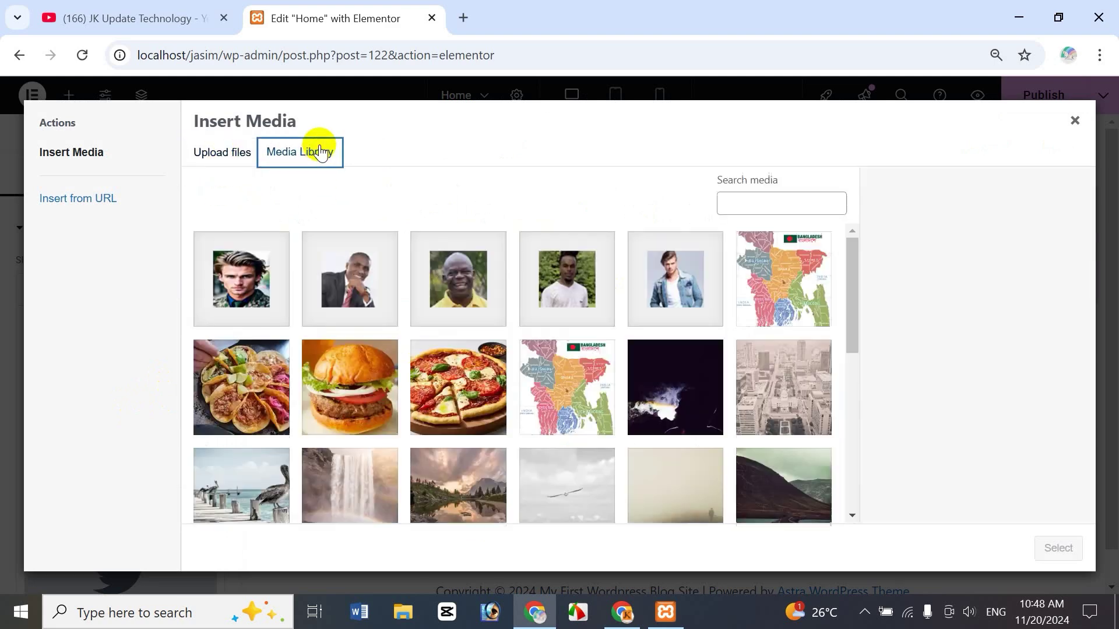
left_click(233, 267)
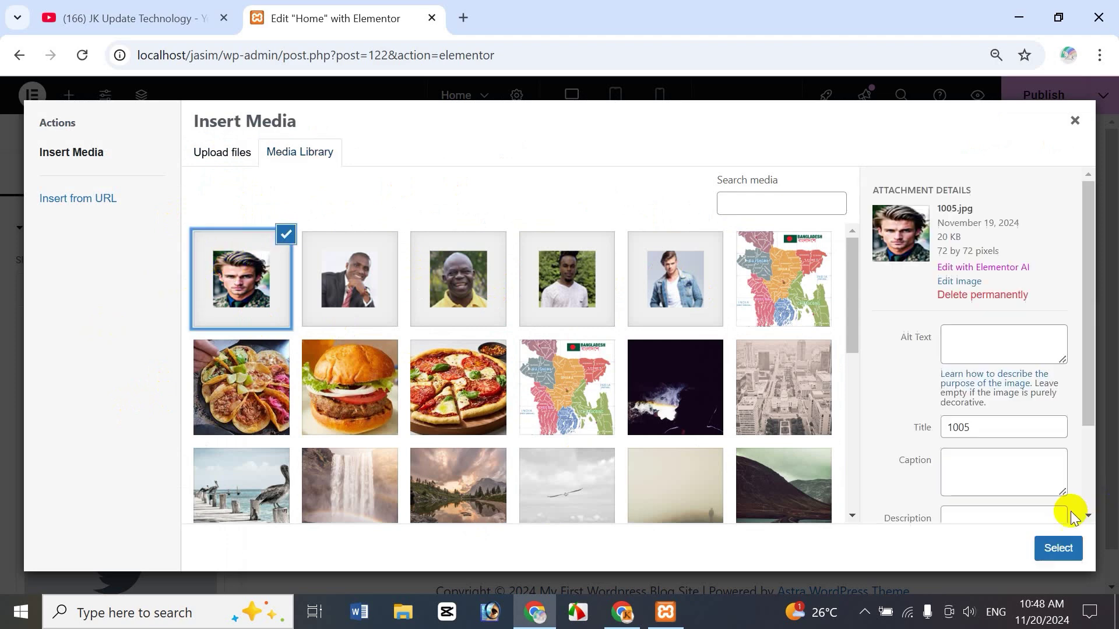
left_click(1059, 549)
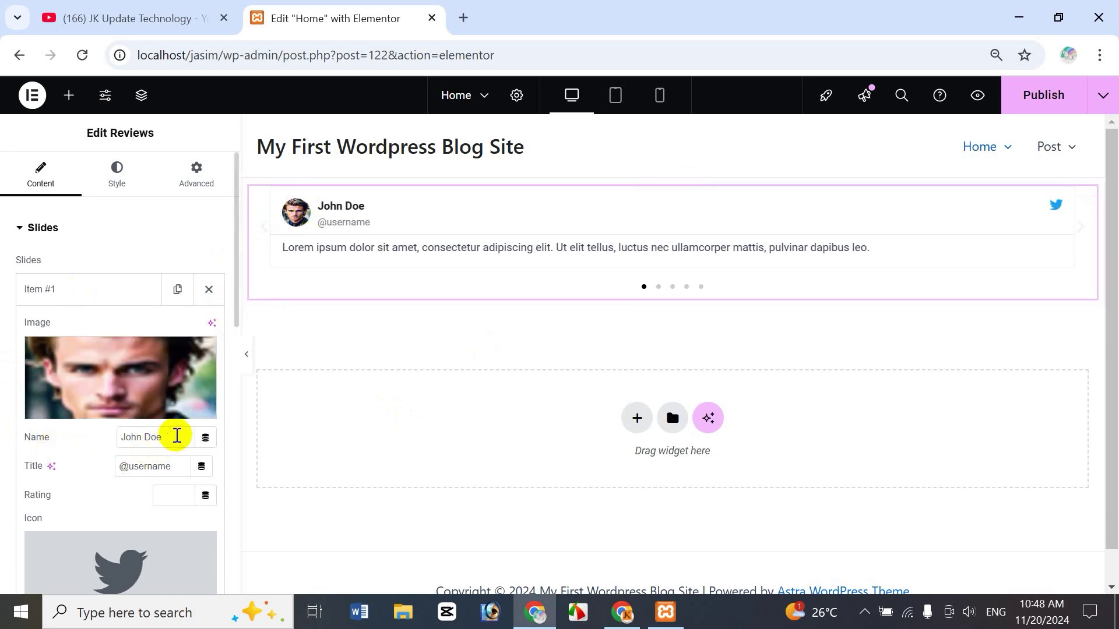
Replace the placeholder name on the first review slide with the reviewer's name.
left_click_drag(169, 438, 115, 438)
type("Mr")
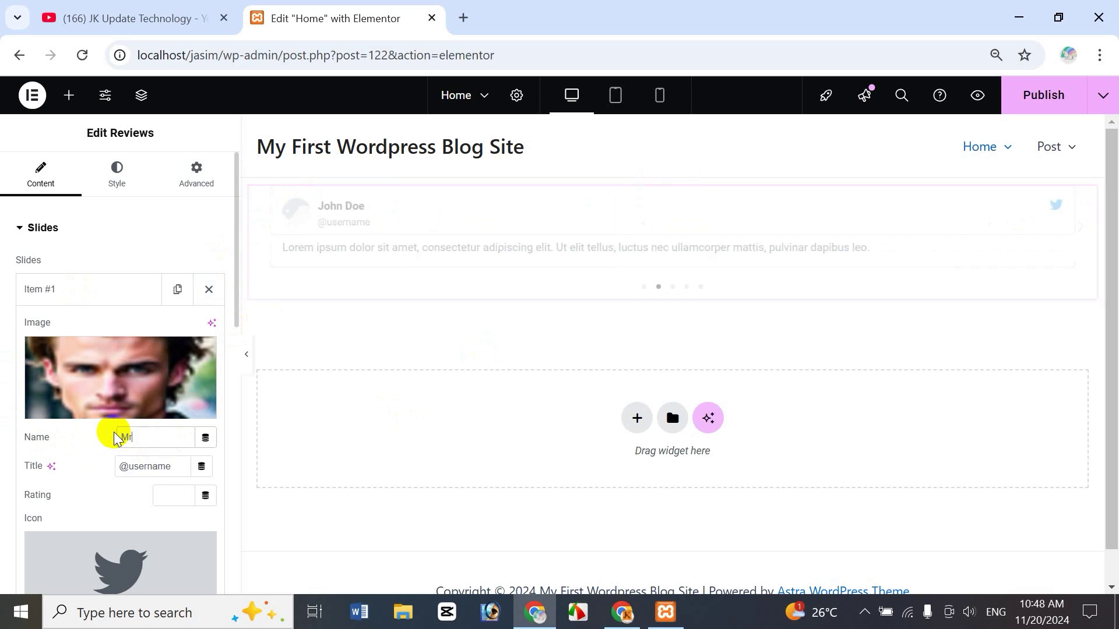
type(" David")
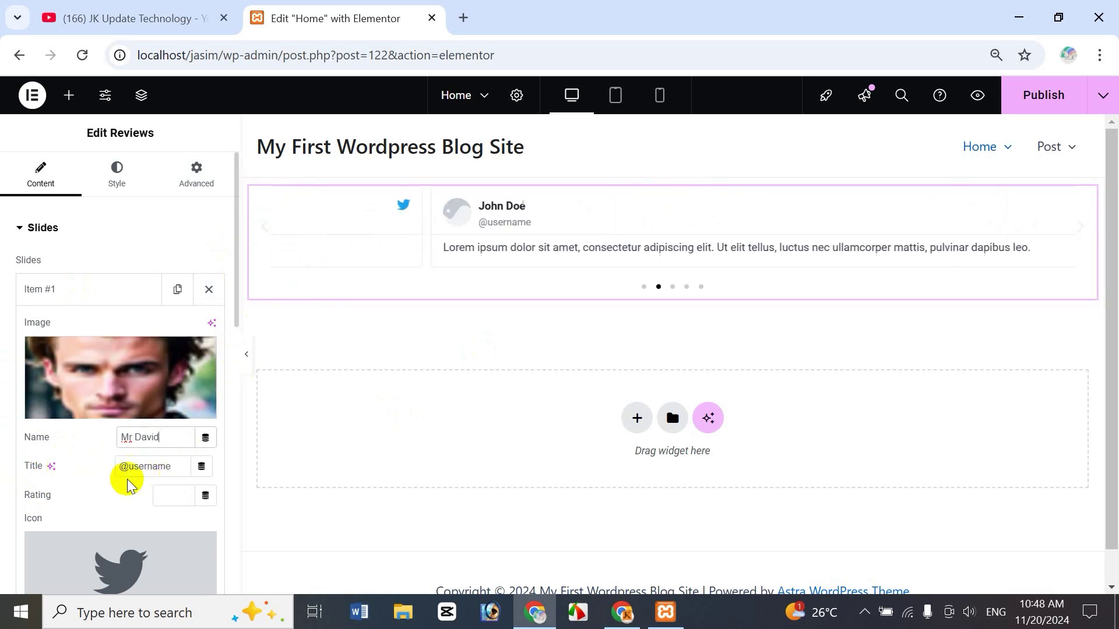
Enter the reviewer's user handle as the title of the first review slide.
left_click_drag(134, 466, 239, 474)
type("da")
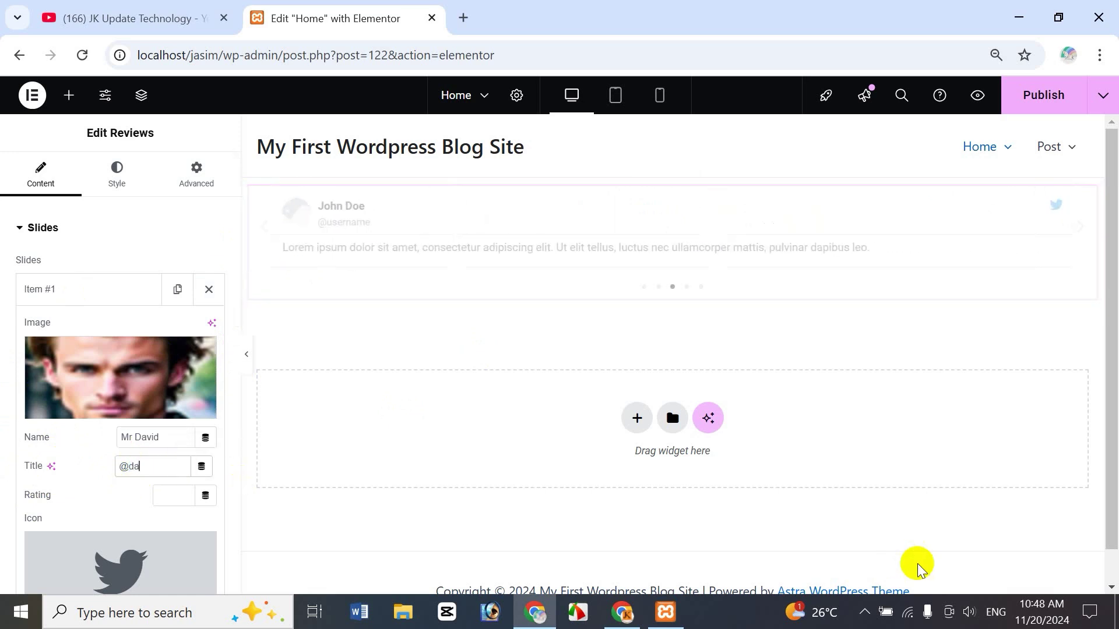
type("vid")
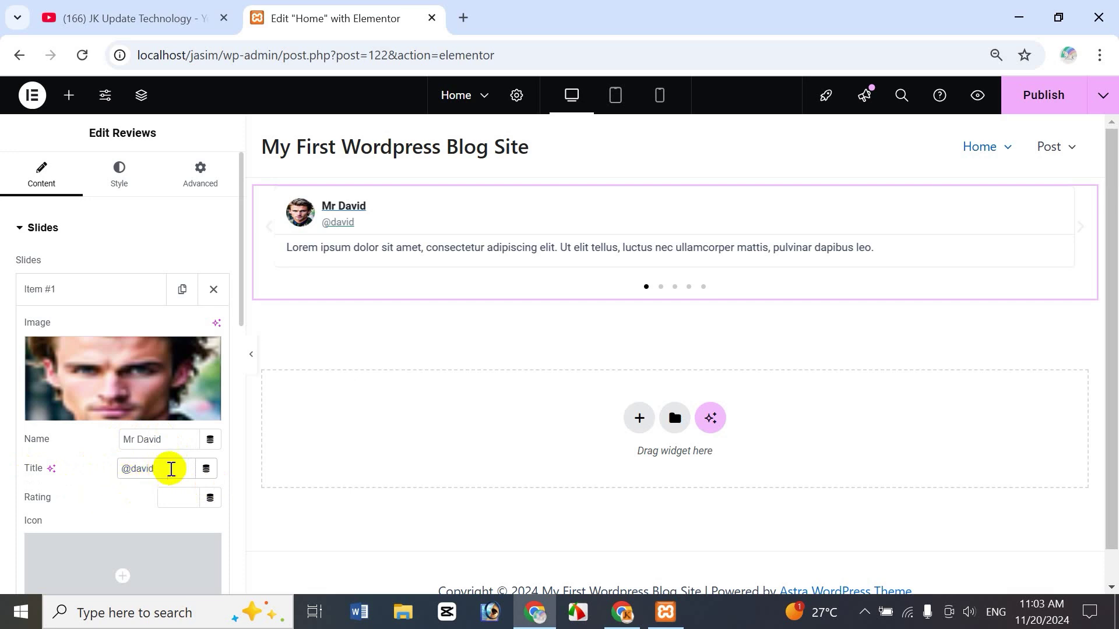
Set the first review slide's title to "Director".
left_click_drag(170, 467, 114, 474)
key("BackSpace")
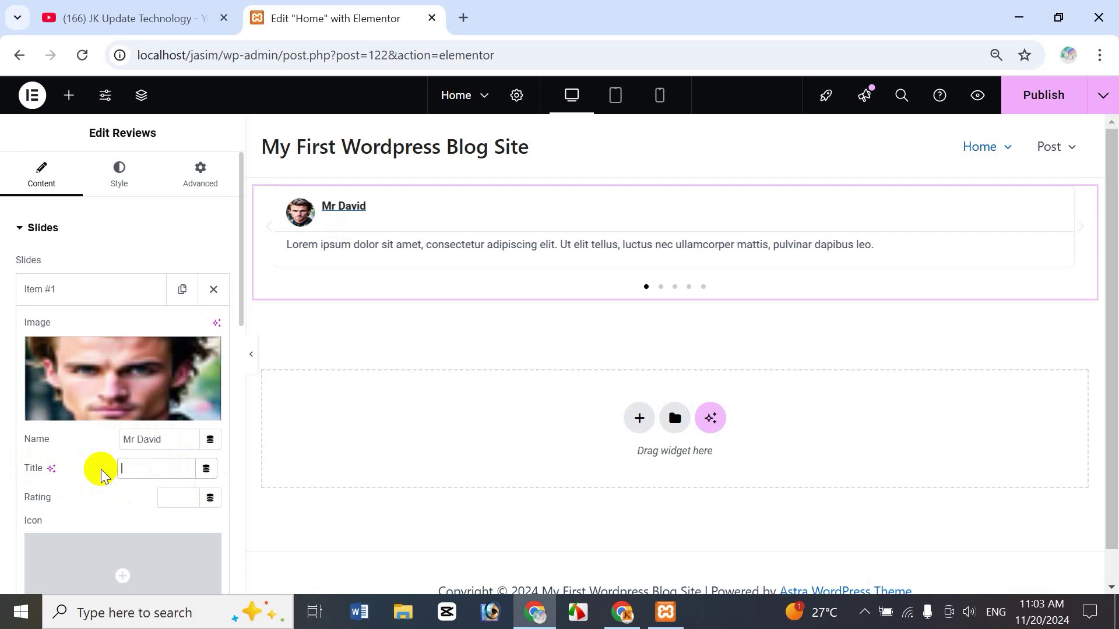
type("Director")
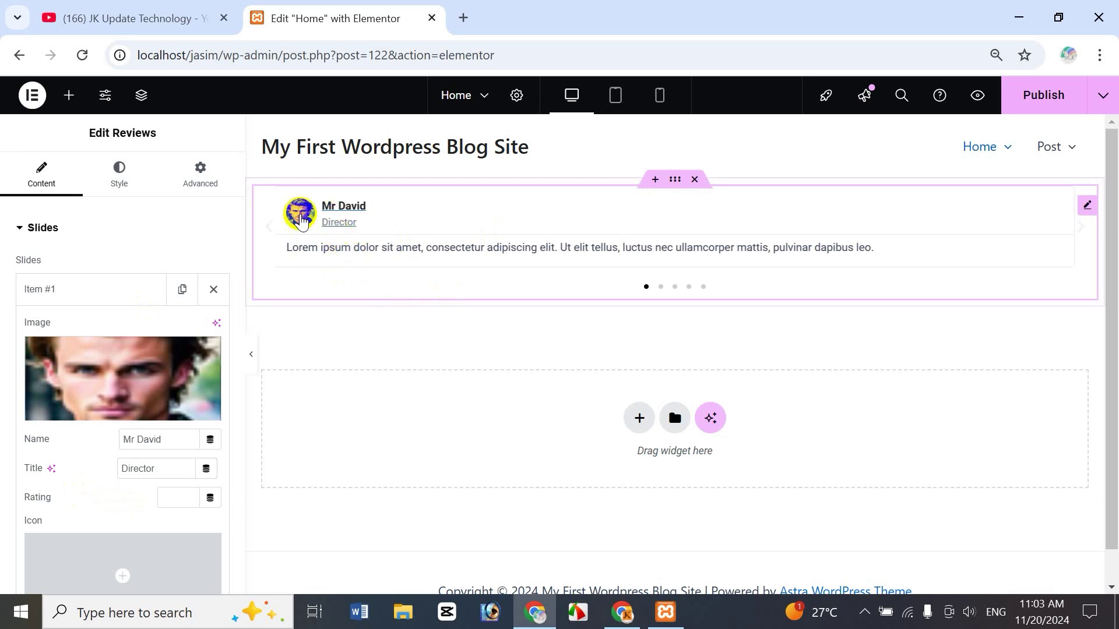
left_click(157, 402)
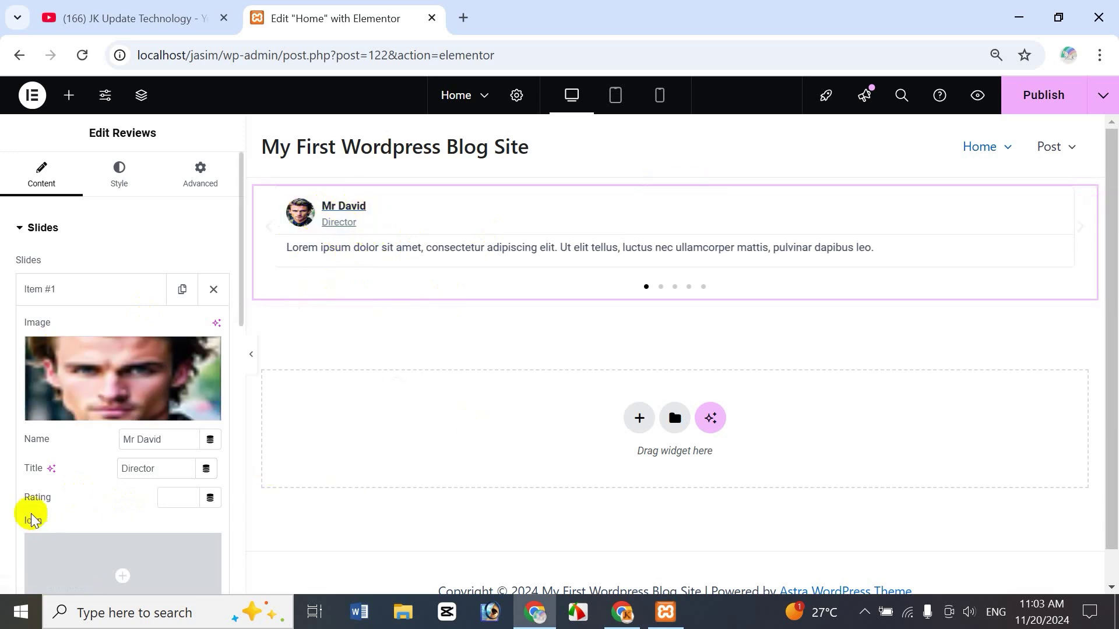
left_click(184, 388)
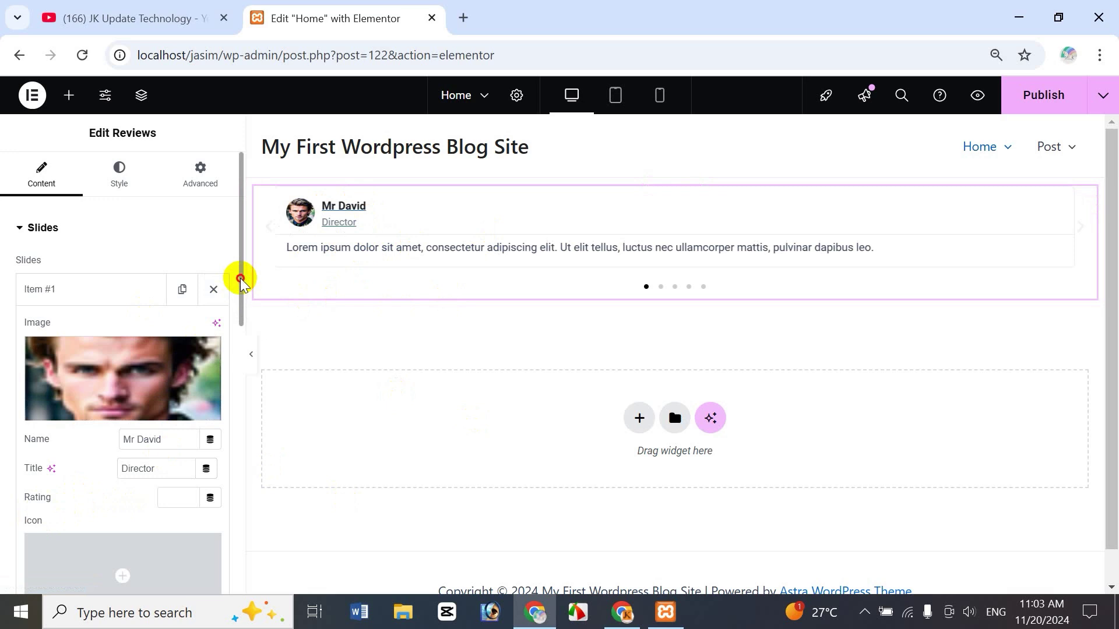
Set the first review slide's rating to 5.
left_click_drag(240, 278, 230, 369)
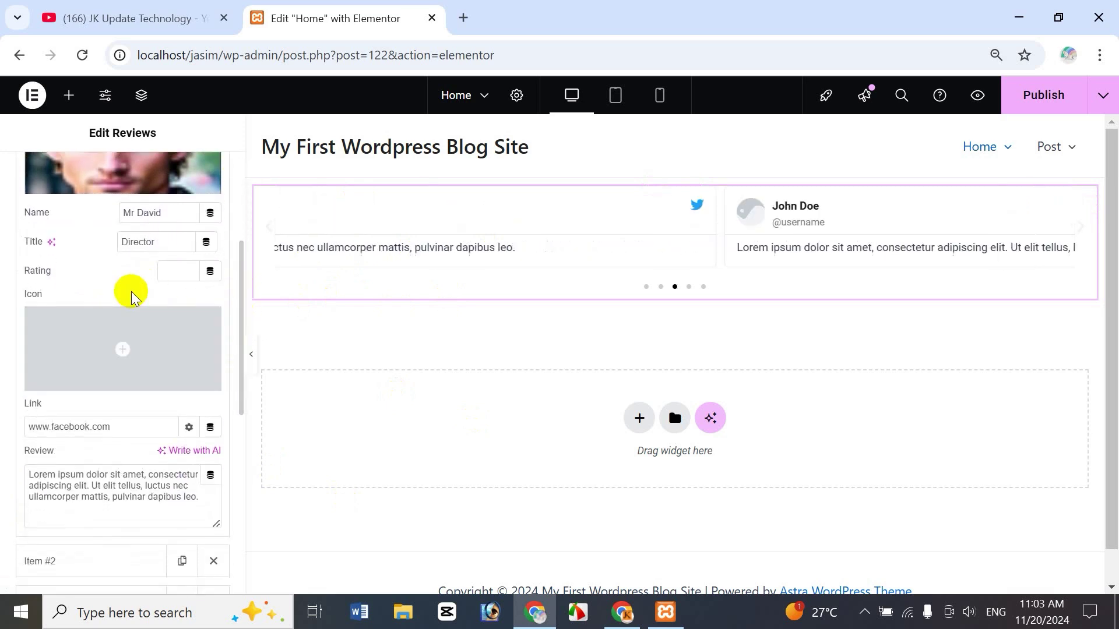
left_click(185, 271)
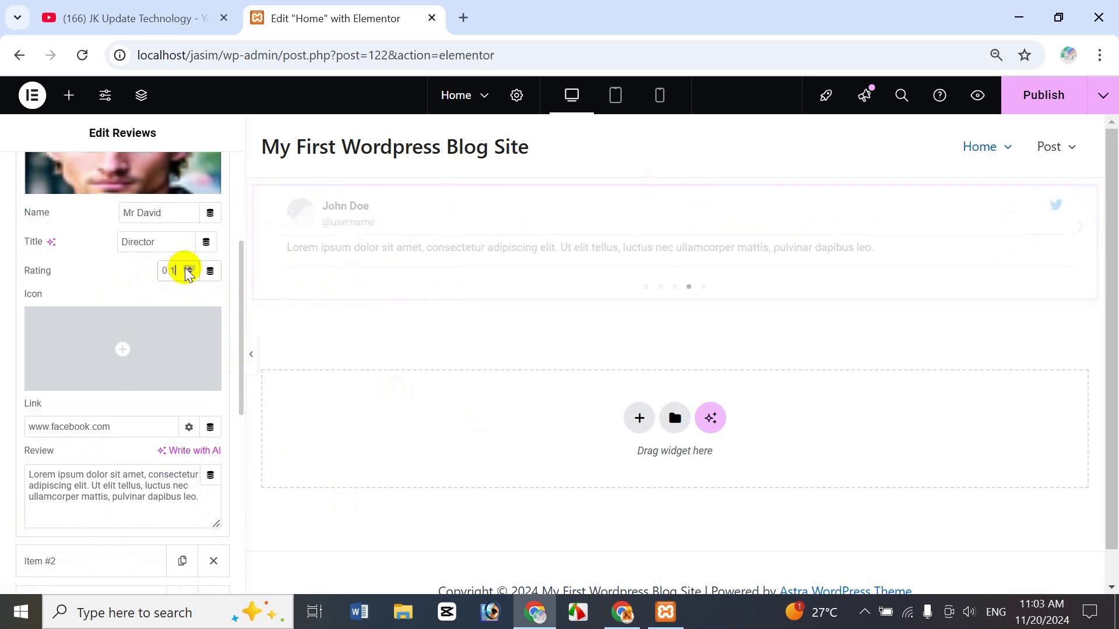
type("5")
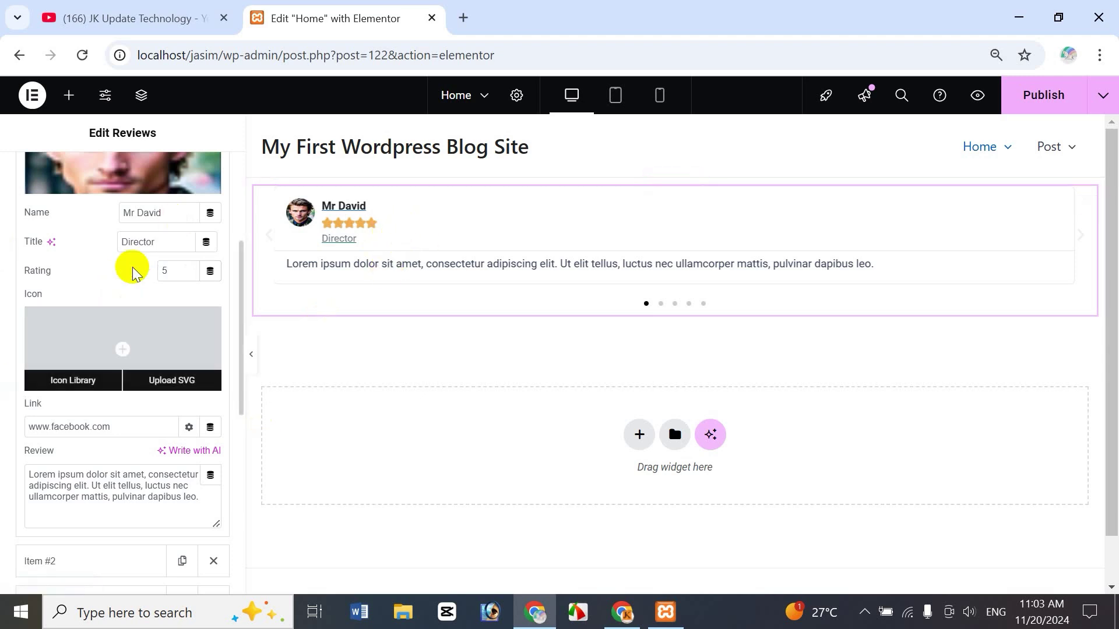
mouse_move(83, 373)
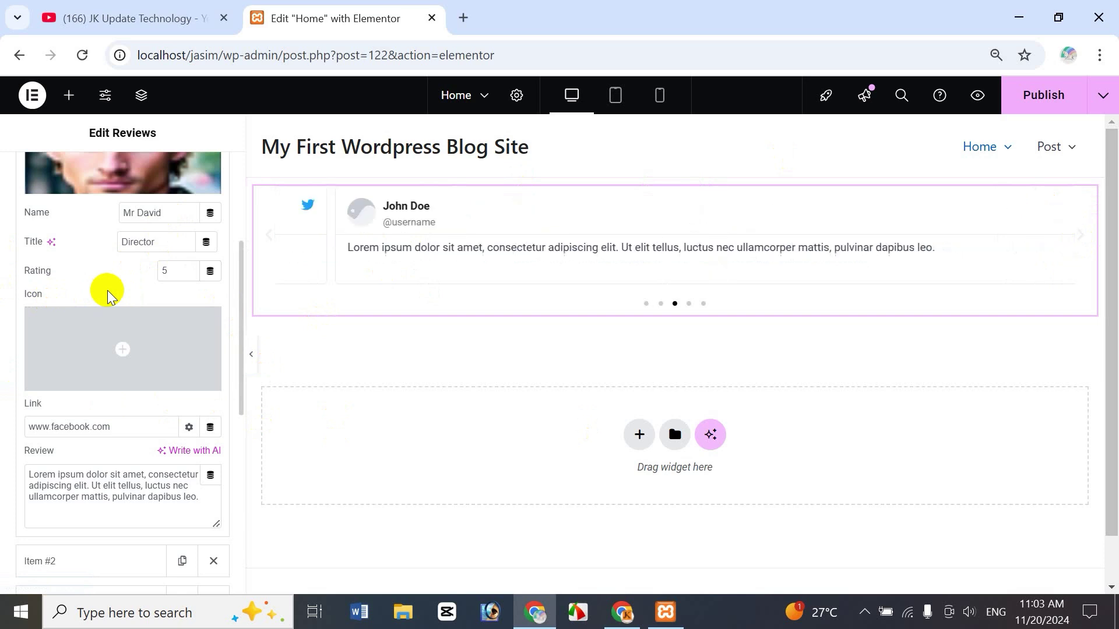
mouse_move(117, 373)
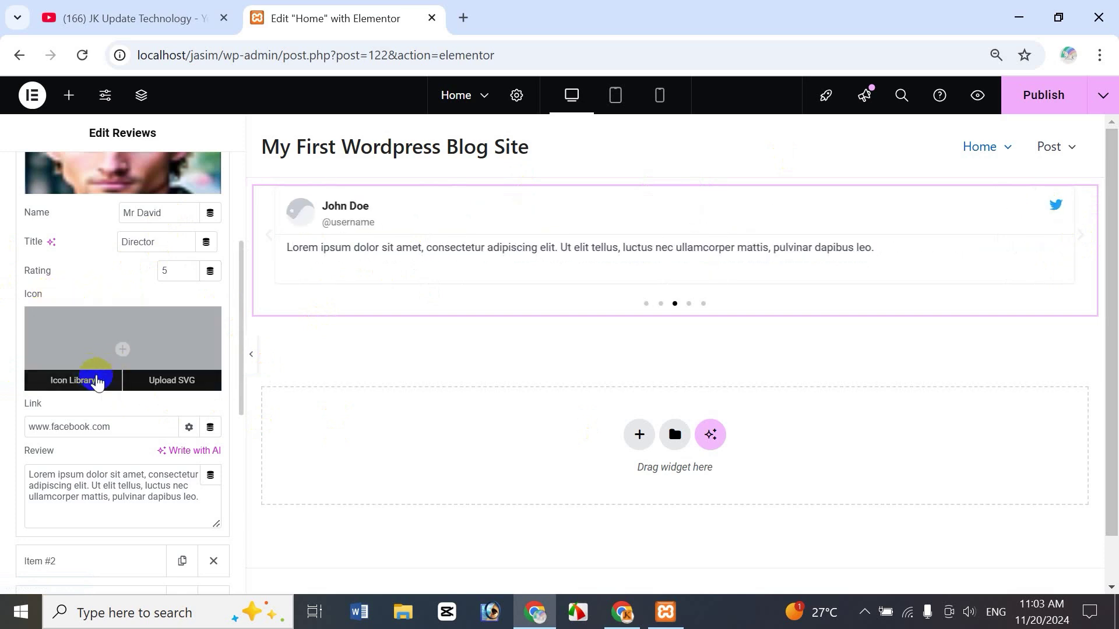
left_click(175, 381)
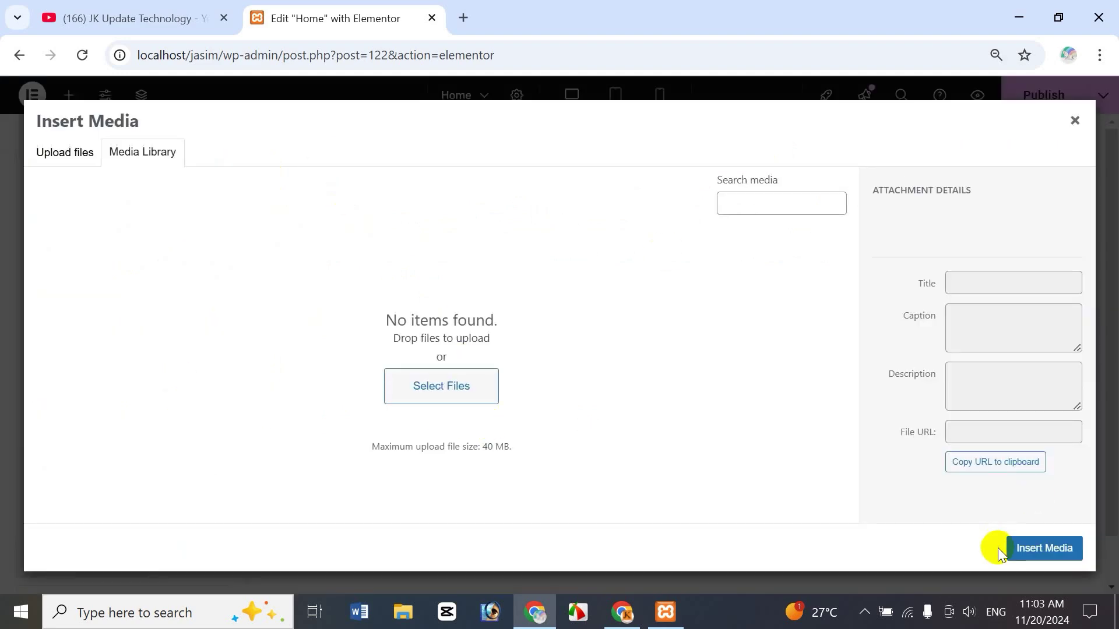
left_click(1075, 120)
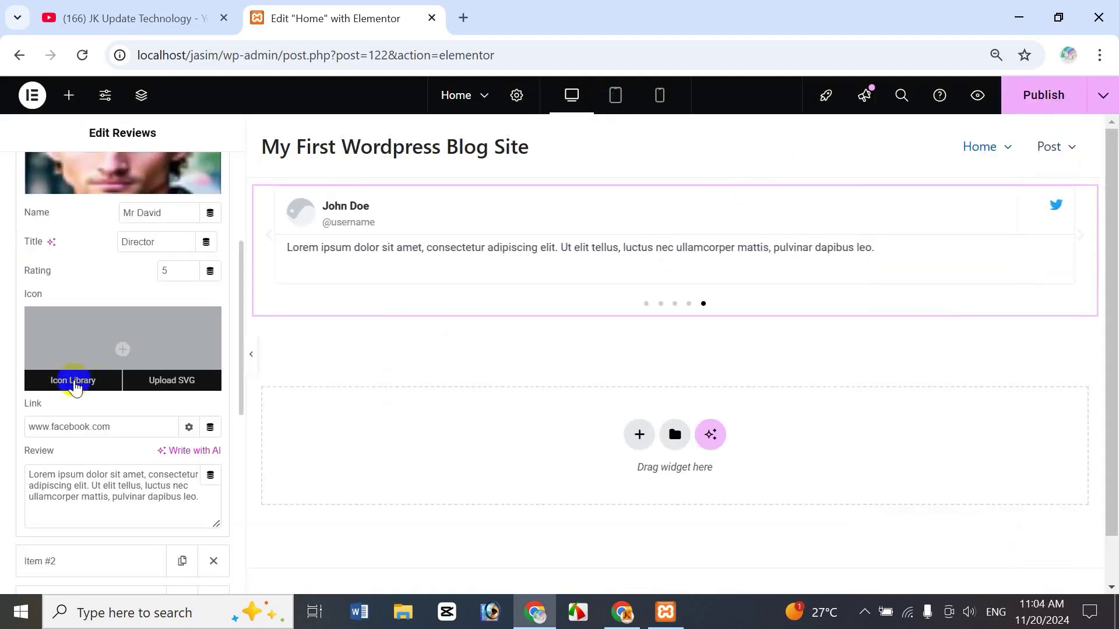
Filter the icon library by "fa" and insert the Facebook icon on the first review slide.
left_click(73, 382)
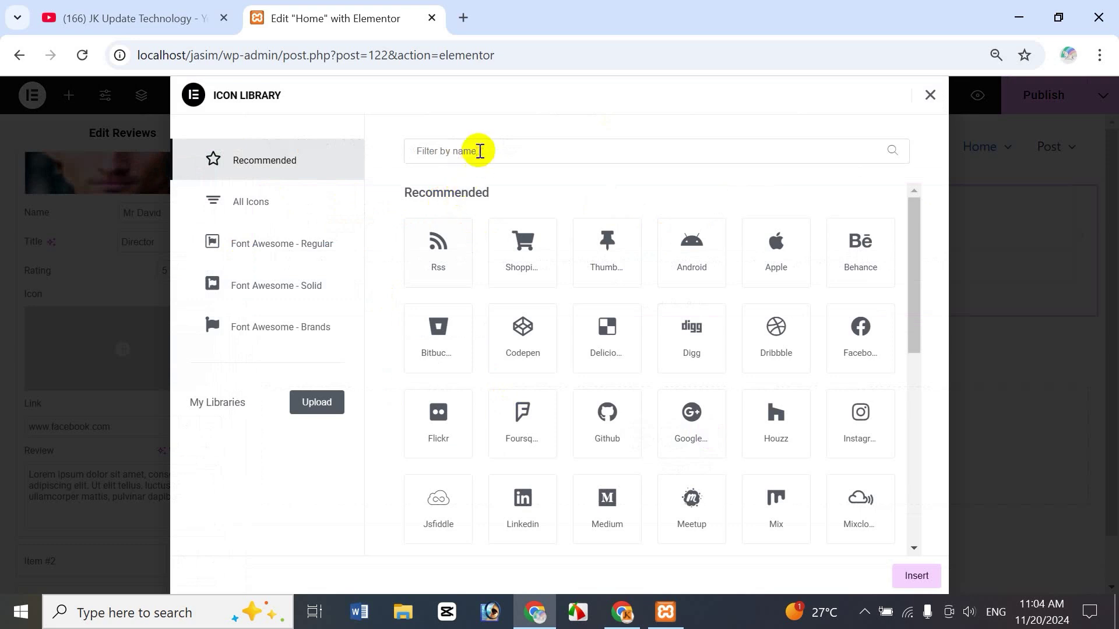
left_click(483, 151)
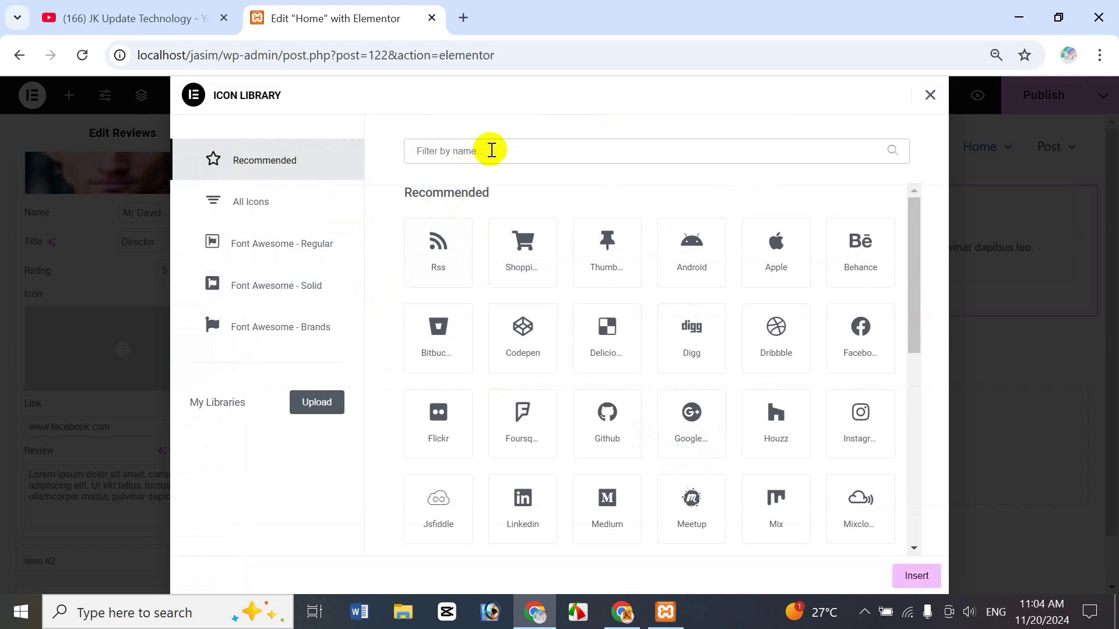
type("fa")
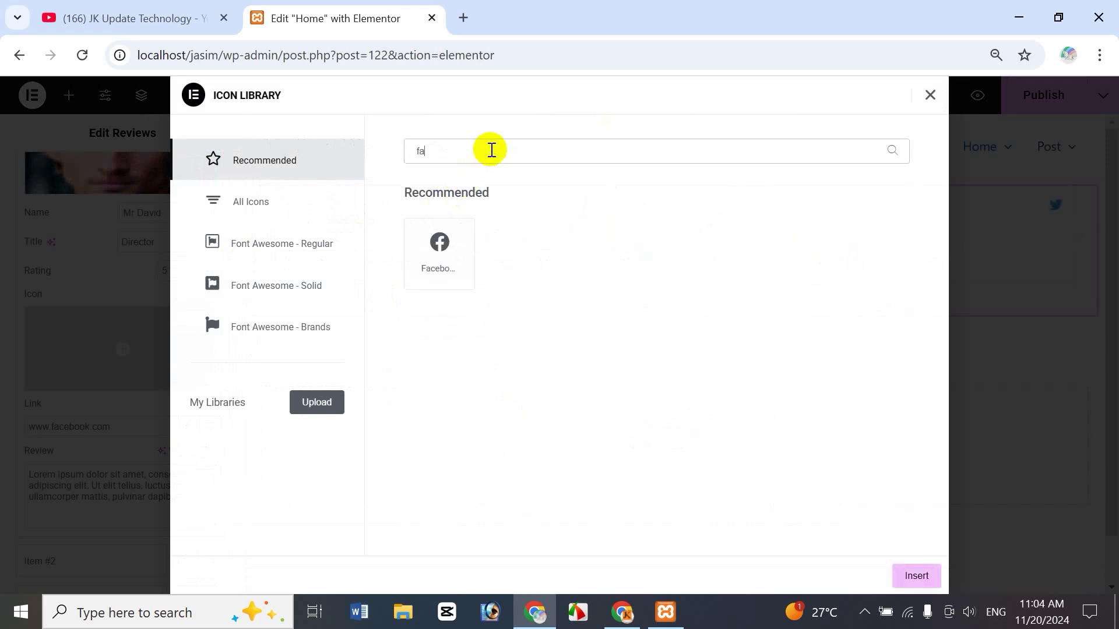
left_click(435, 269)
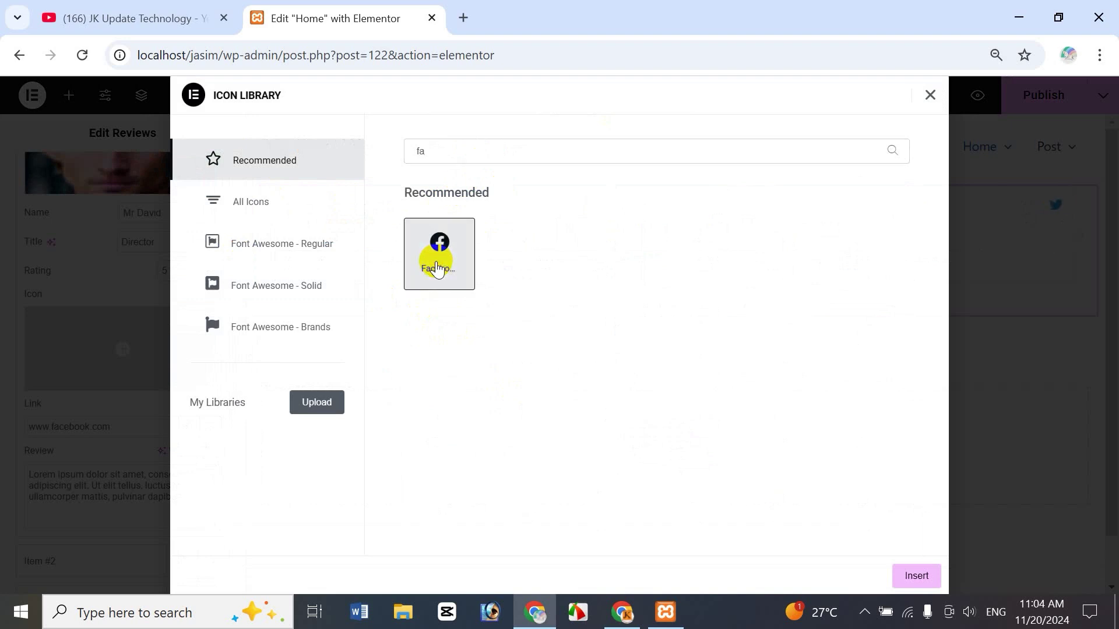
left_click(916, 576)
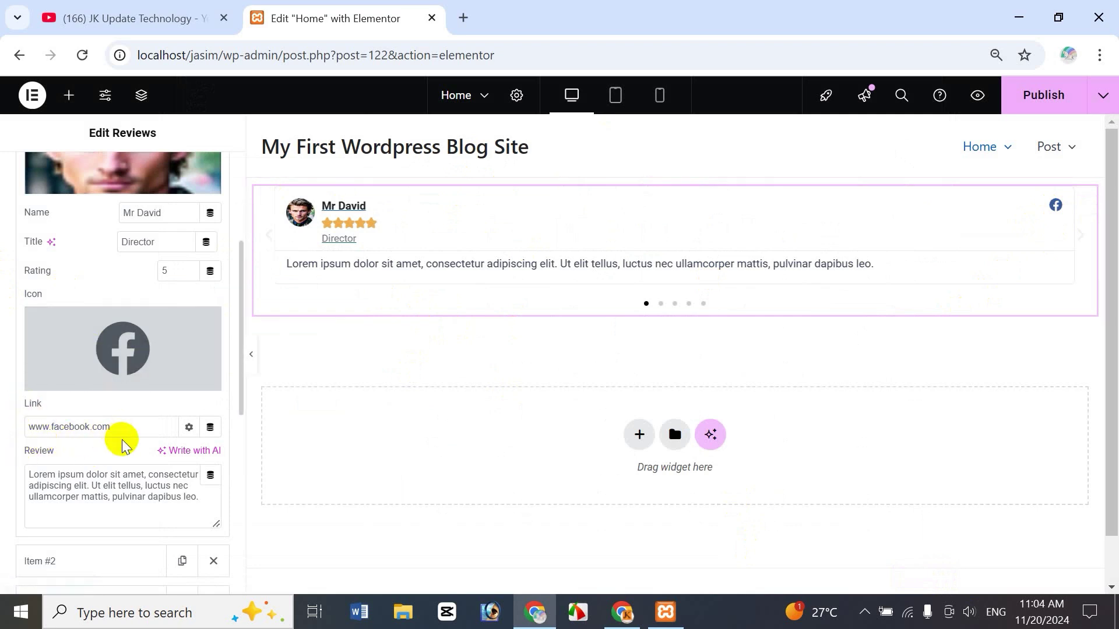
left_click_drag(142, 430, 4, 431)
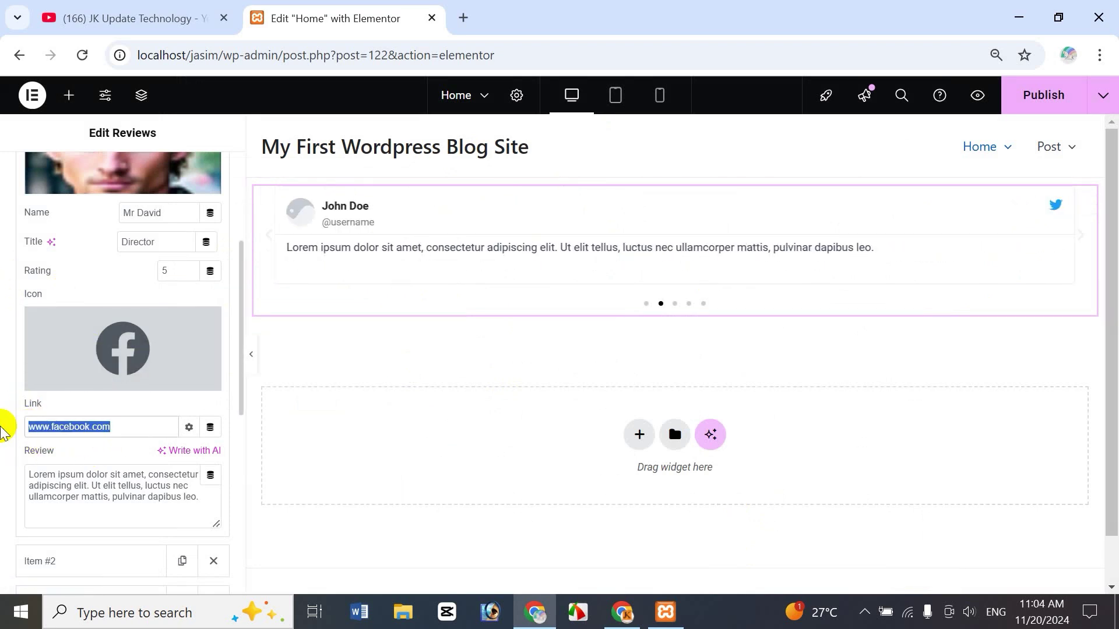
key("BackSpace")
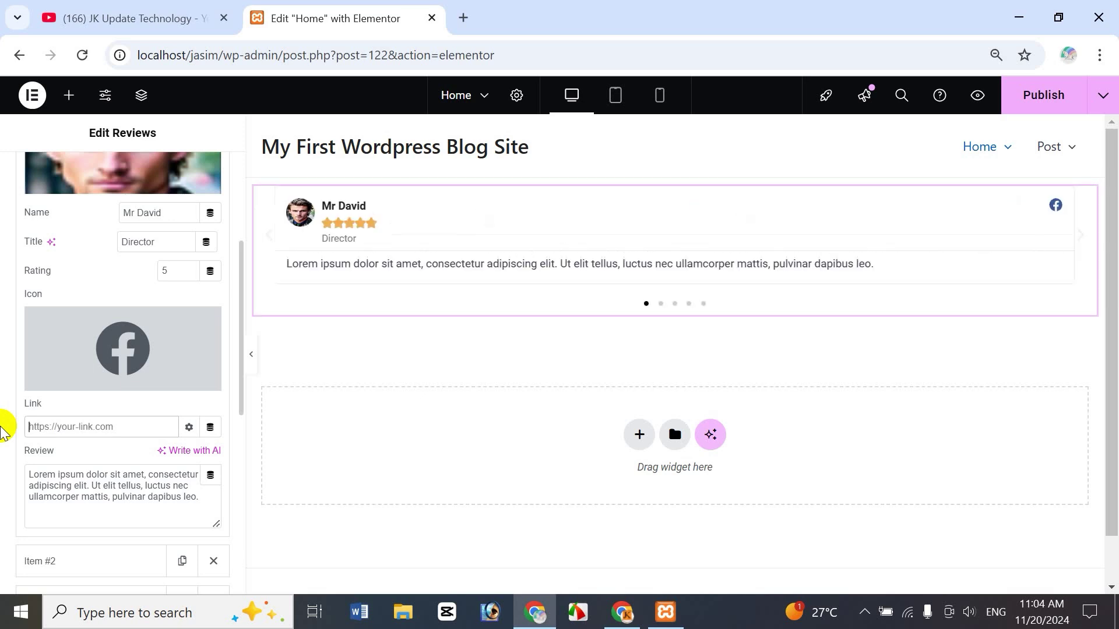
type("www.fa")
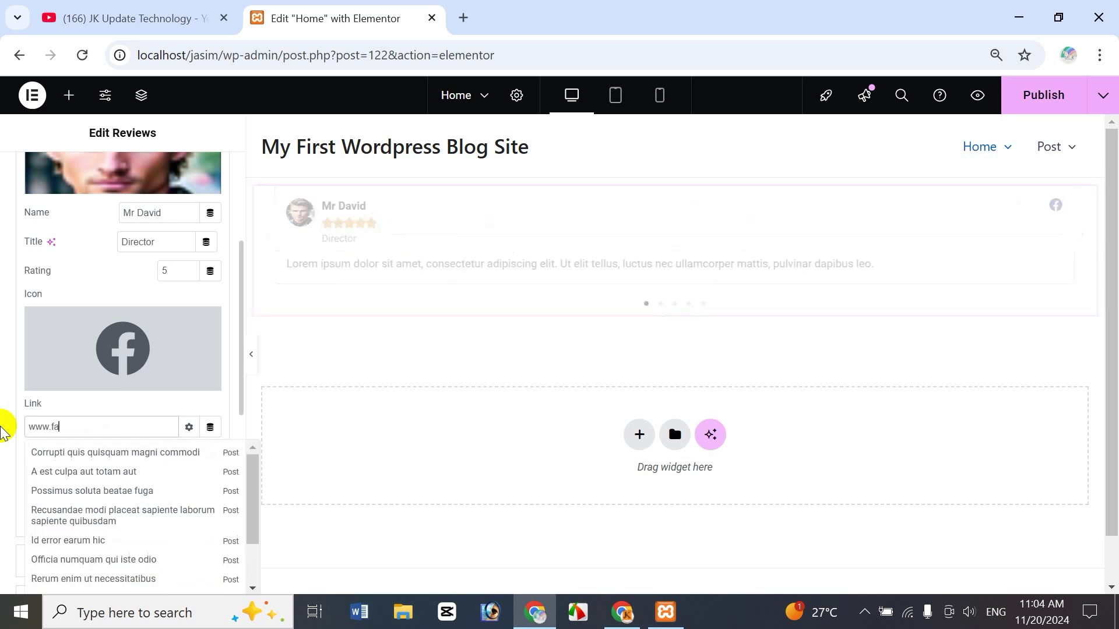
type("cebook")
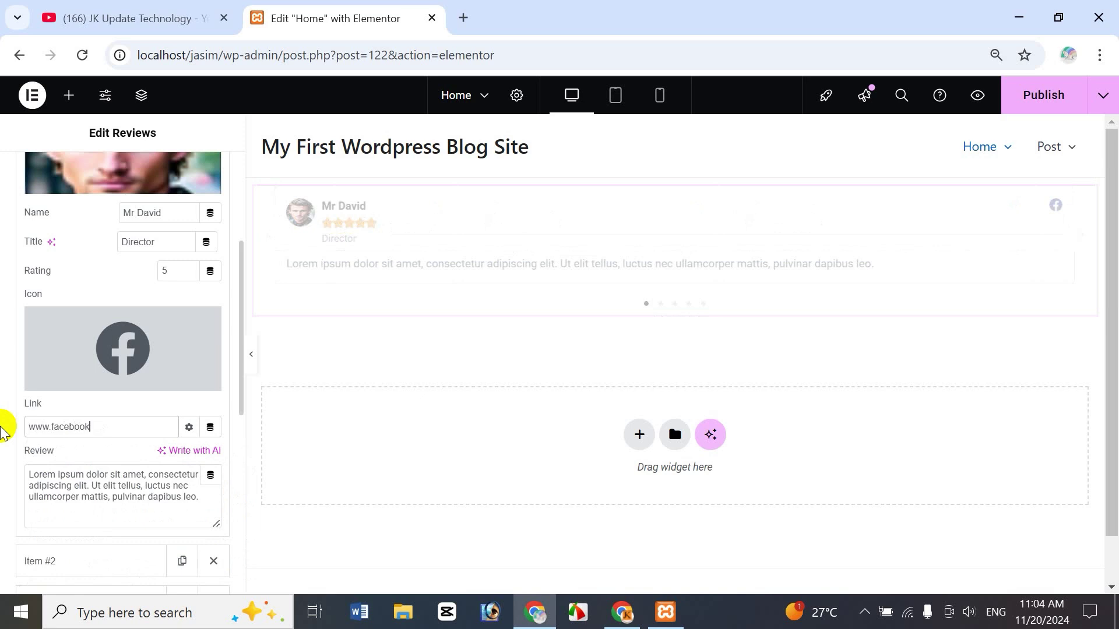
type(".com/")
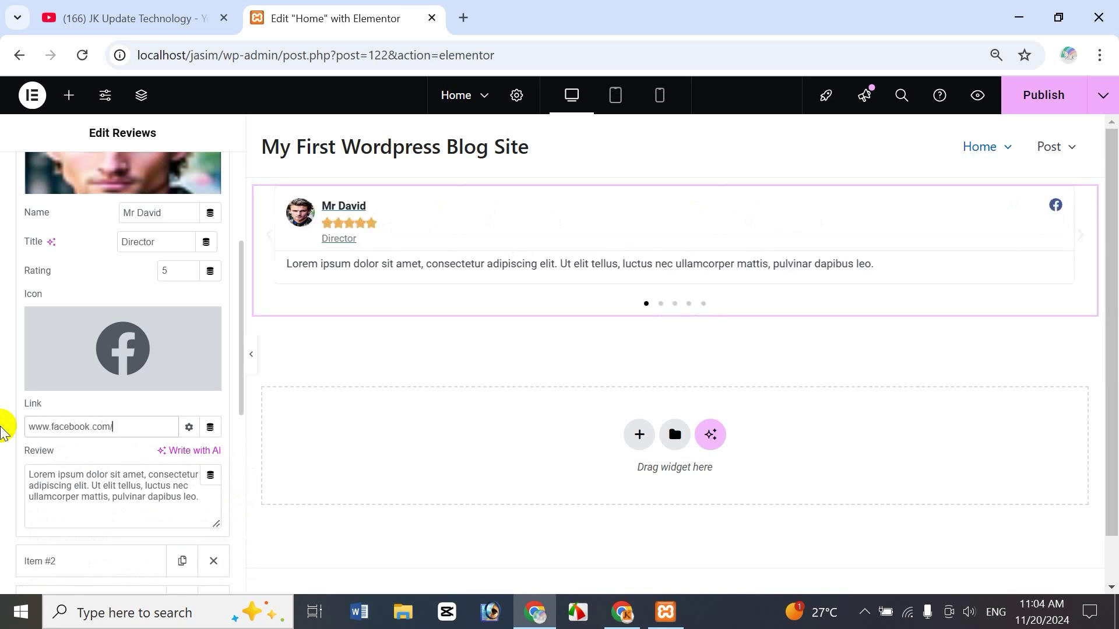
key("BackSpace")
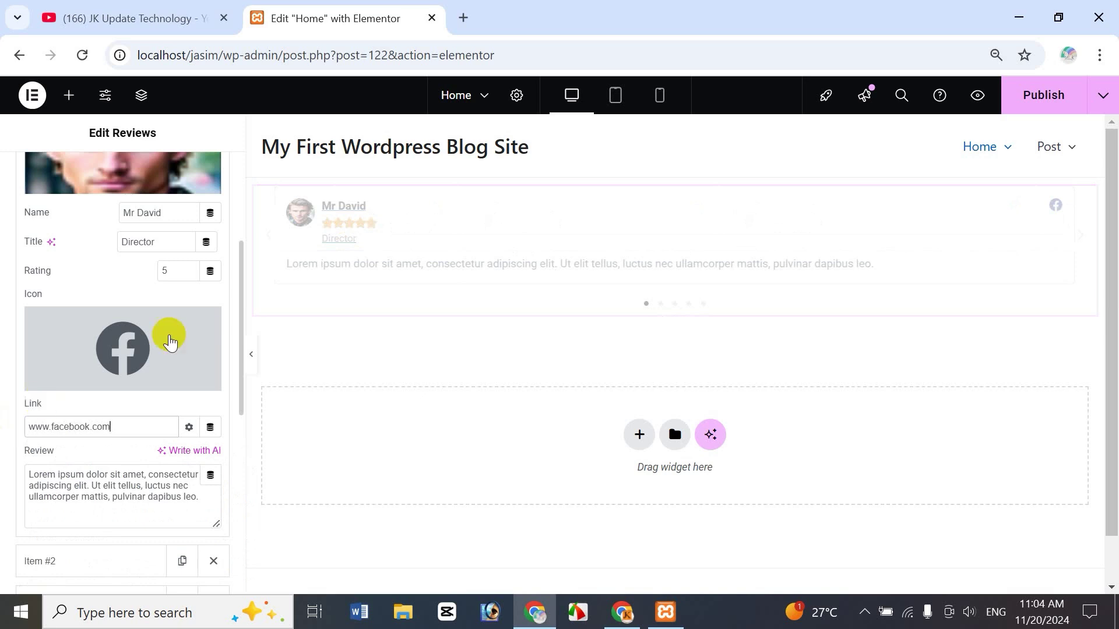
left_click(189, 430)
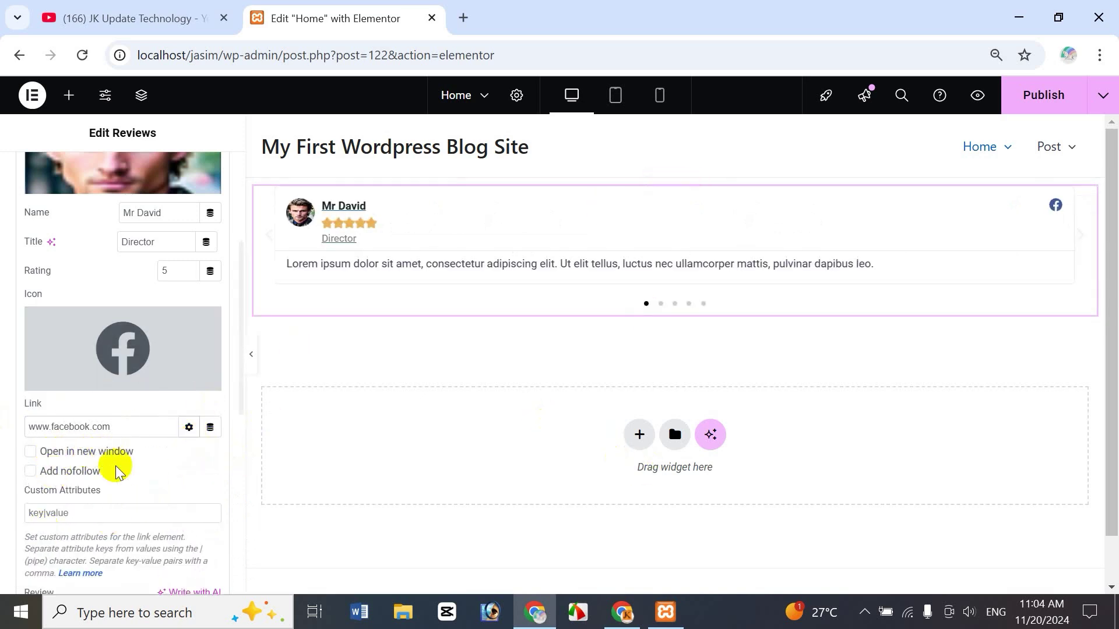
left_click(30, 452)
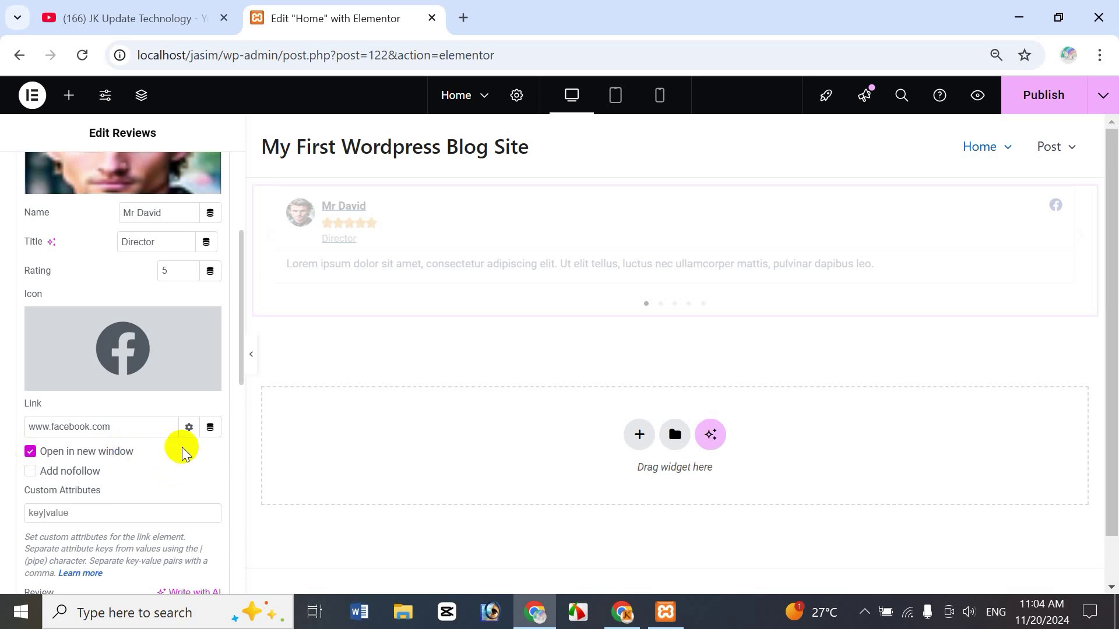
left_click(187, 428)
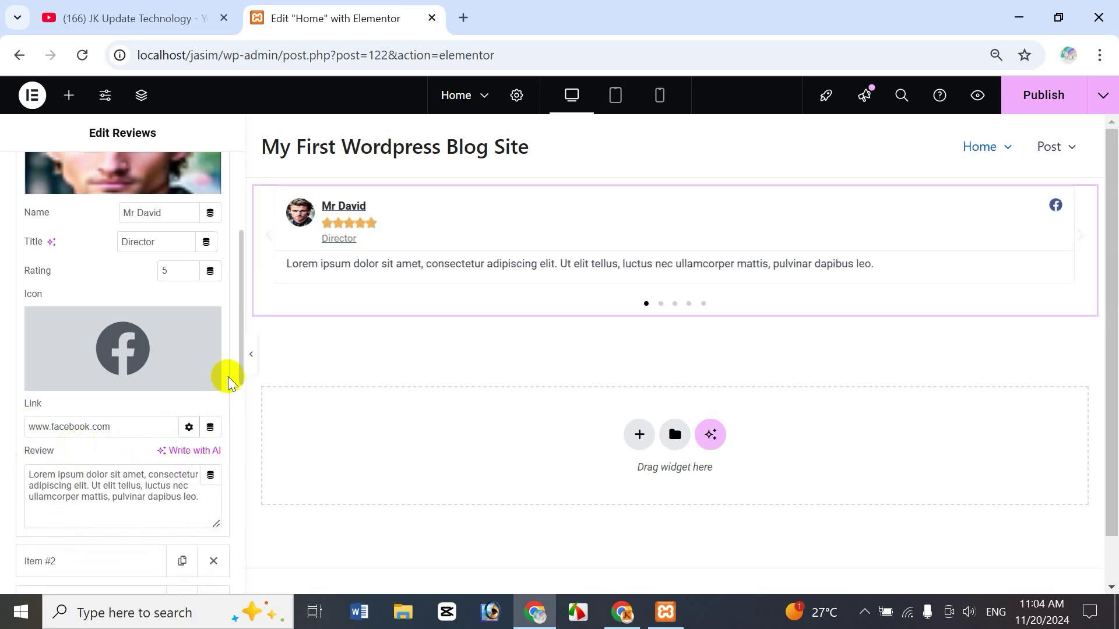
Replace the first slide's placeholder review text with "Jk online shop is best online service provider copamy".
left_click_drag(242, 365, 242, 442)
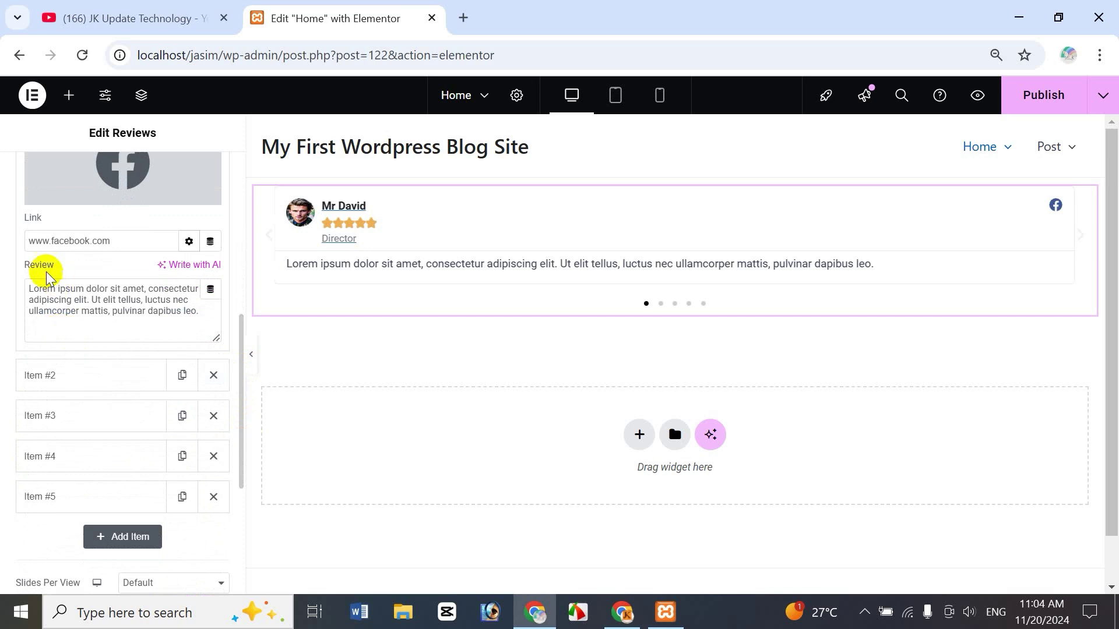
left_click(88, 319)
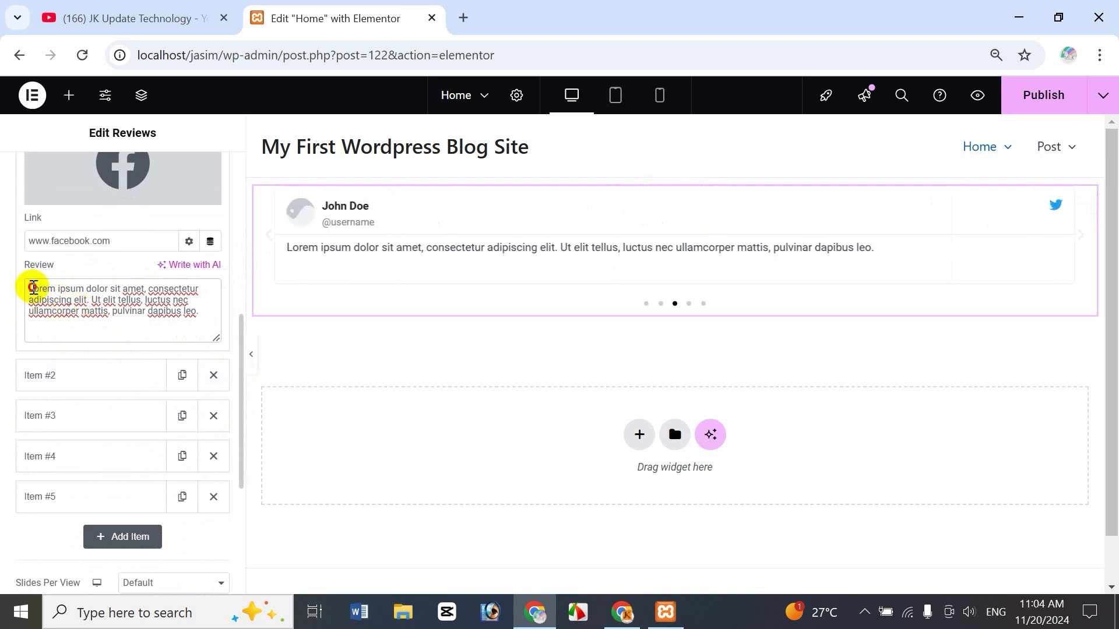
left_click_drag(33, 289, 207, 314)
key("BackSpace")
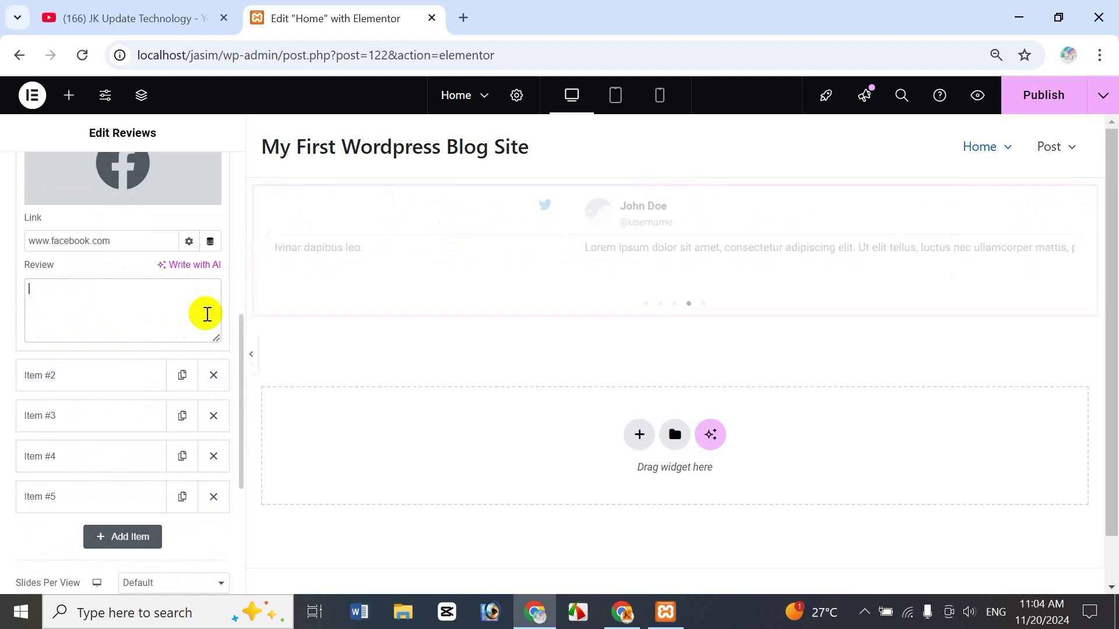
key("BackSpace")
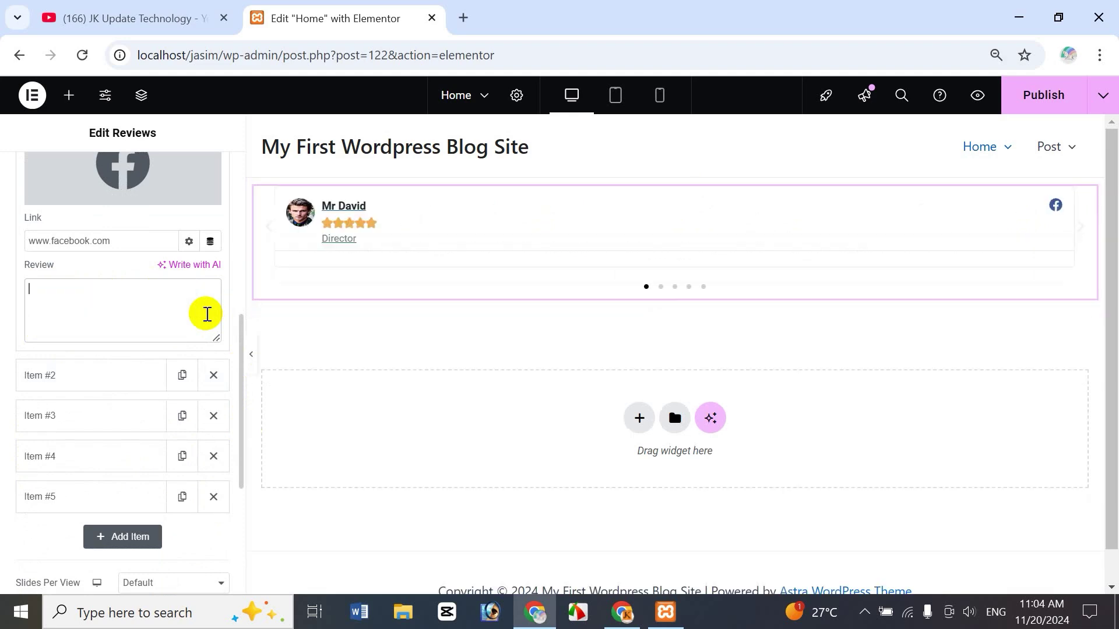
type("Jk online shop is best online")
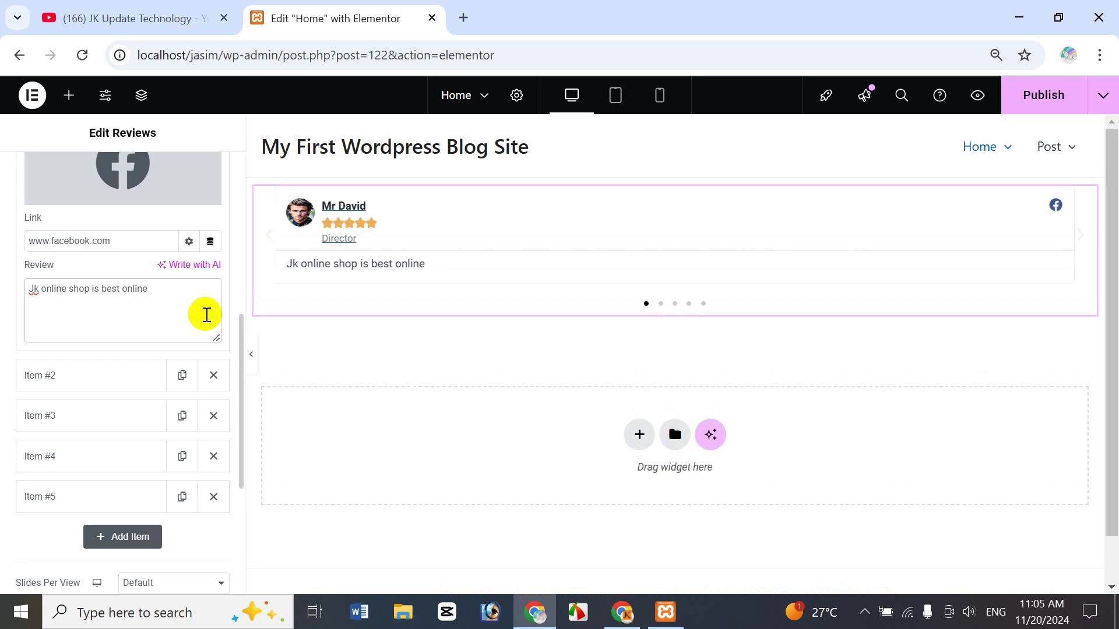
type("service provider copamy")
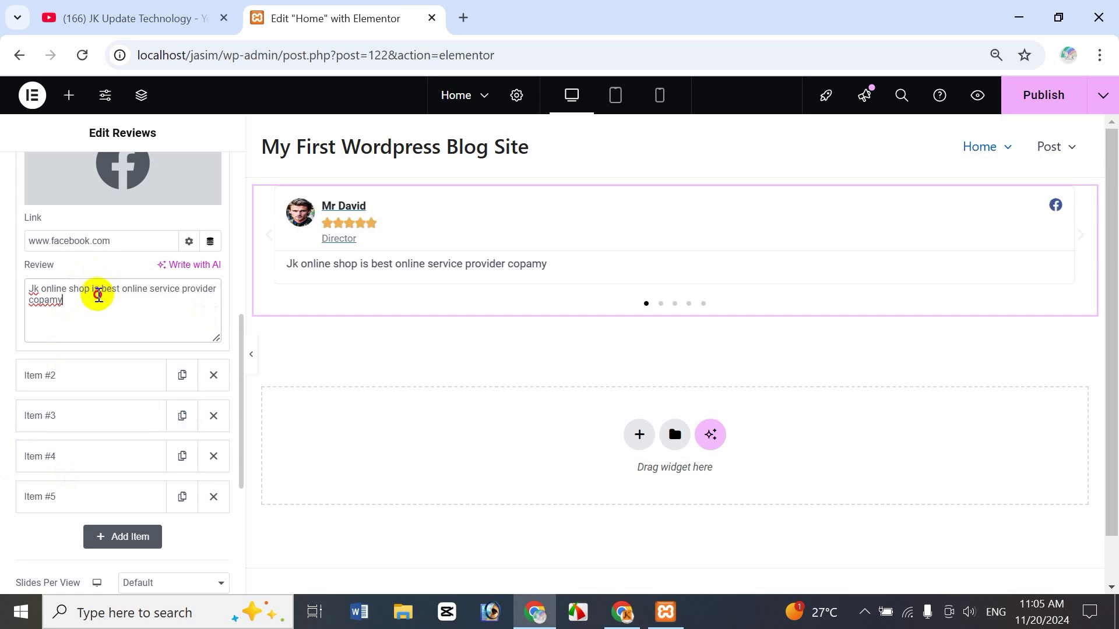
Insert "the" before "best" in the first slide's review text and change the last word to "compamy".
left_click_drag(99, 291, 229, 345)
key("Left")
type("the")
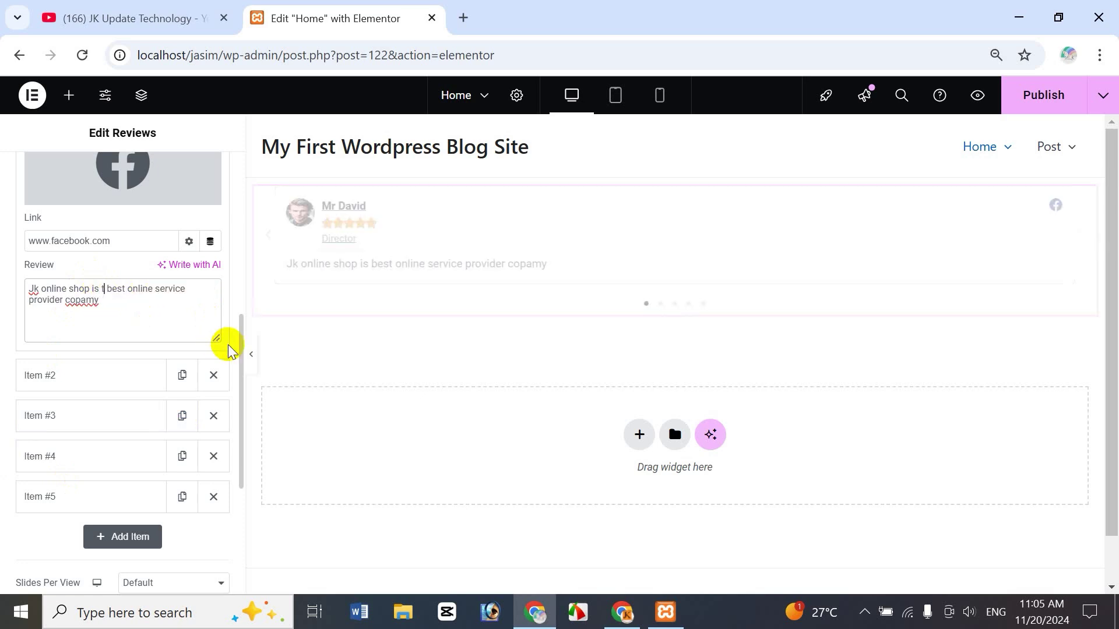
left_click(112, 312)
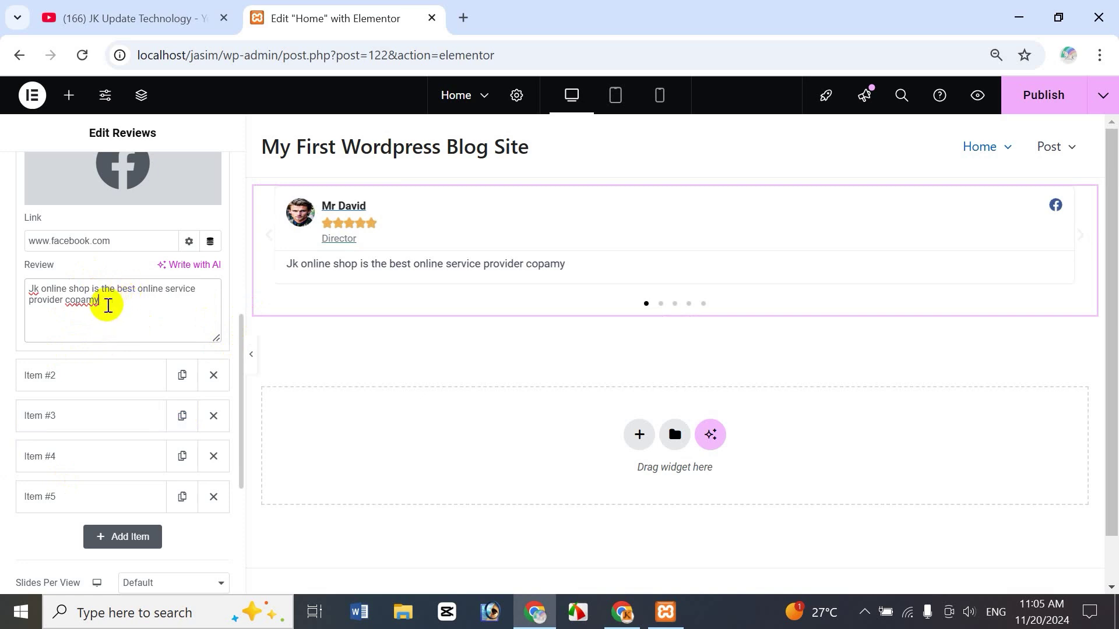
left_click(75, 301)
type("m")
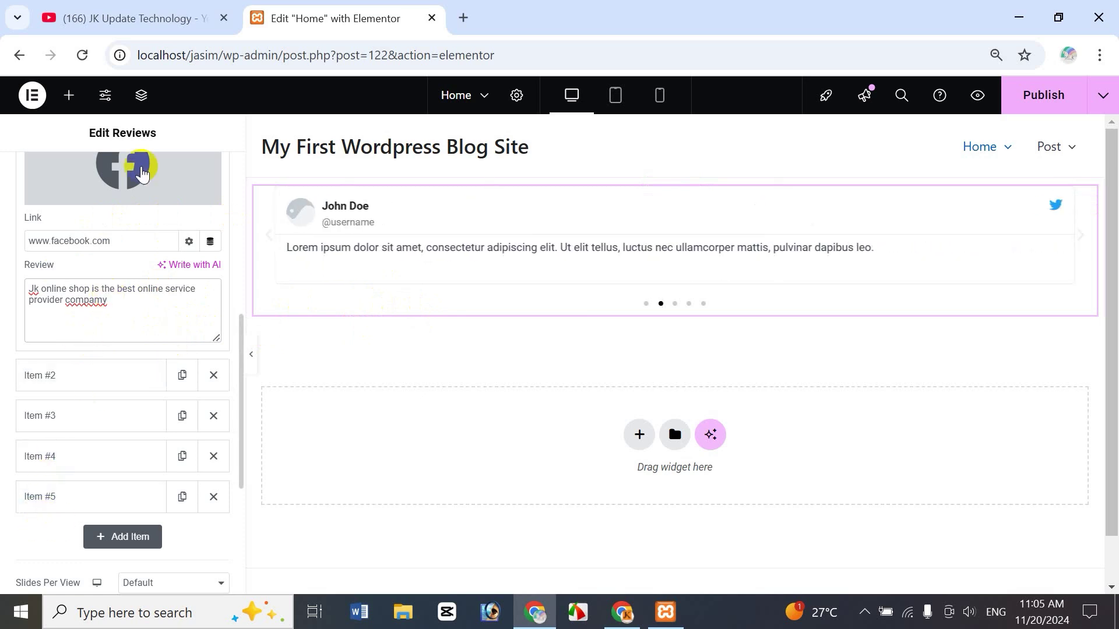
Expand the second review slide and set its image to 1004.jpg from the media library.
left_click(72, 379)
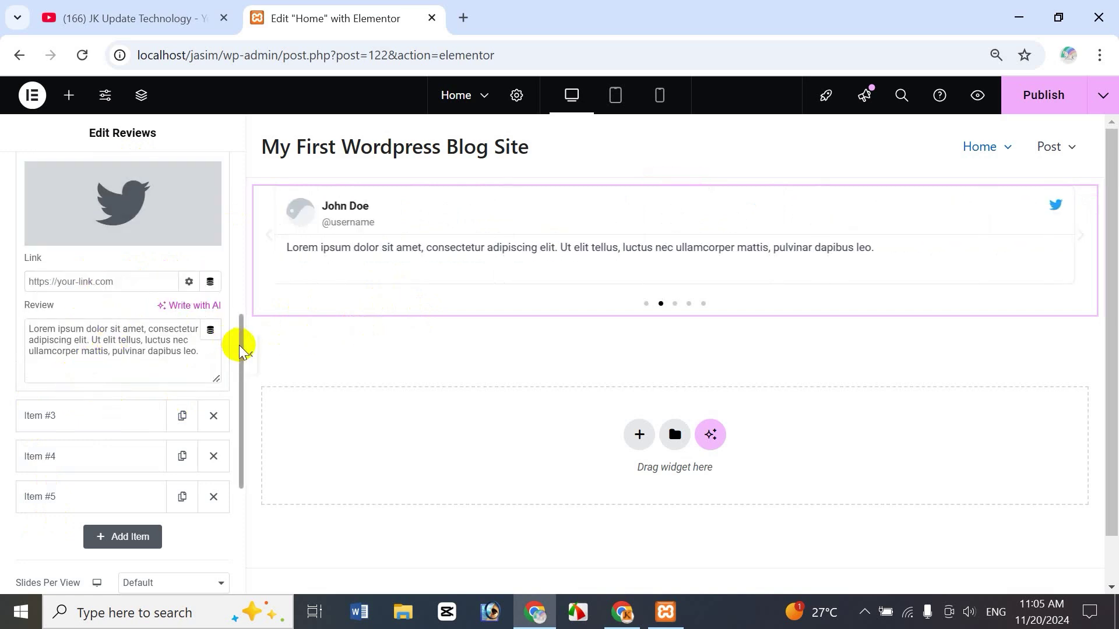
left_click_drag(238, 344, 226, 218)
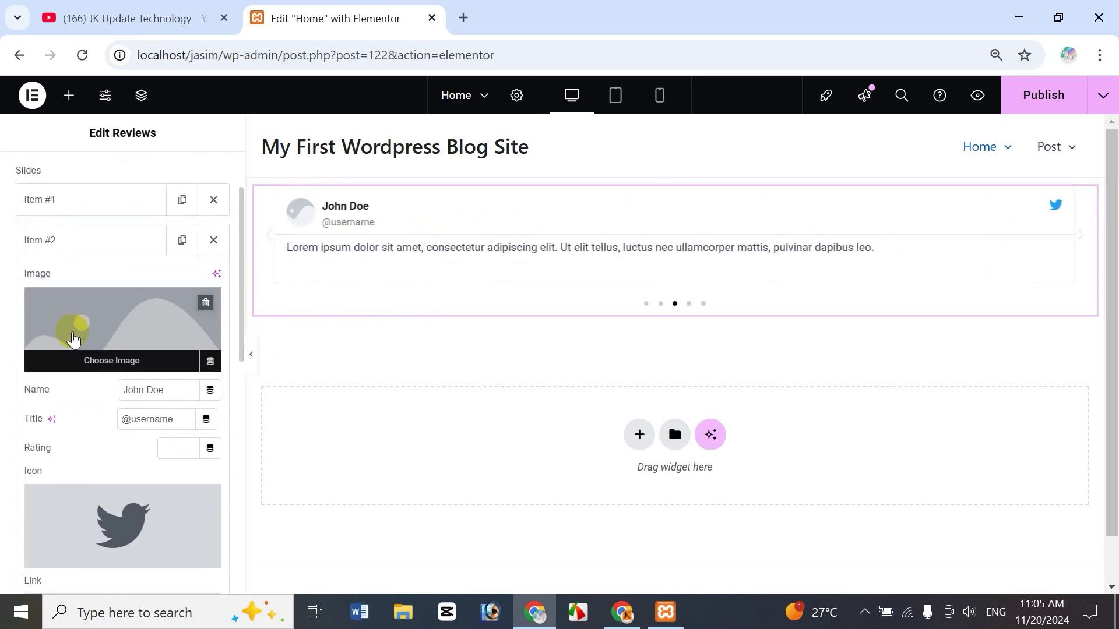
left_click(111, 357)
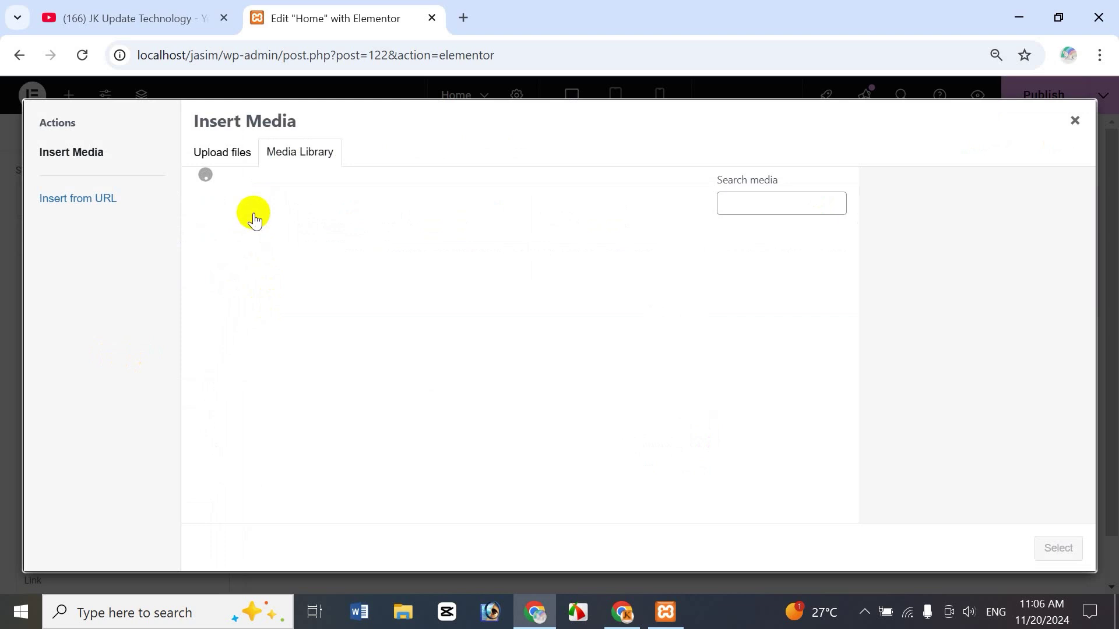
left_click(348, 278)
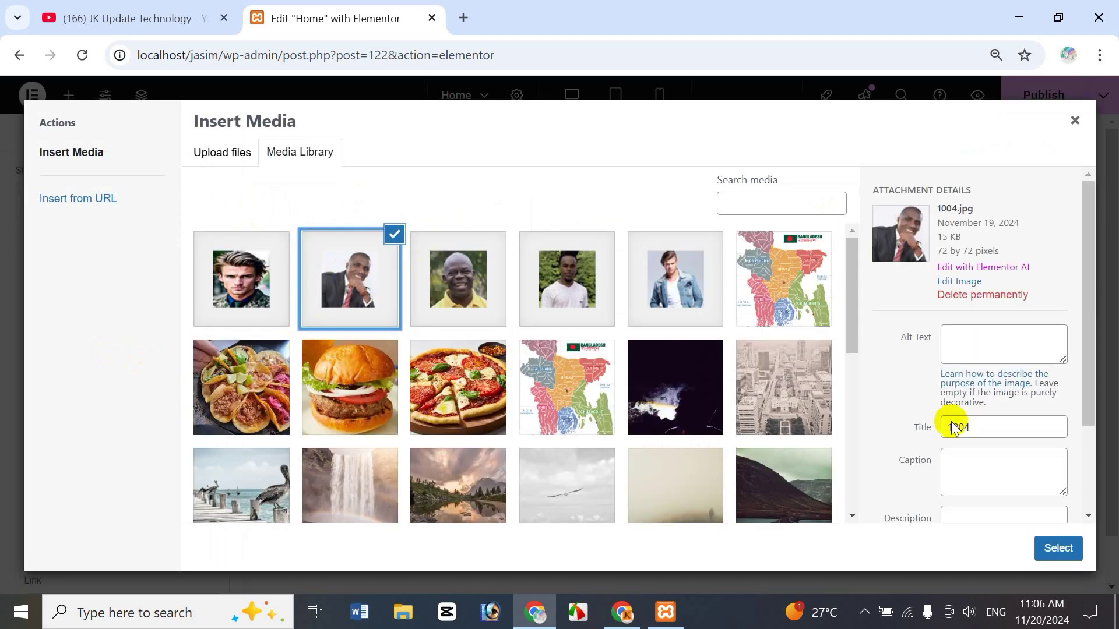
left_click(1076, 556)
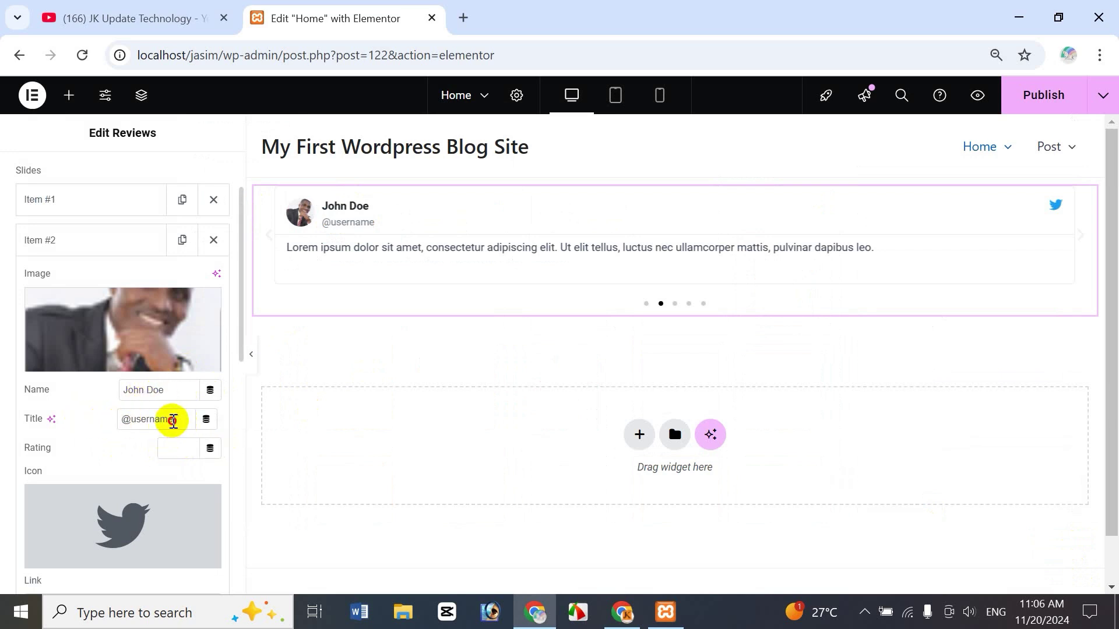
Set the second review slide's title to CEO and its rating to 4.
left_click_drag(174, 419, 107, 427)
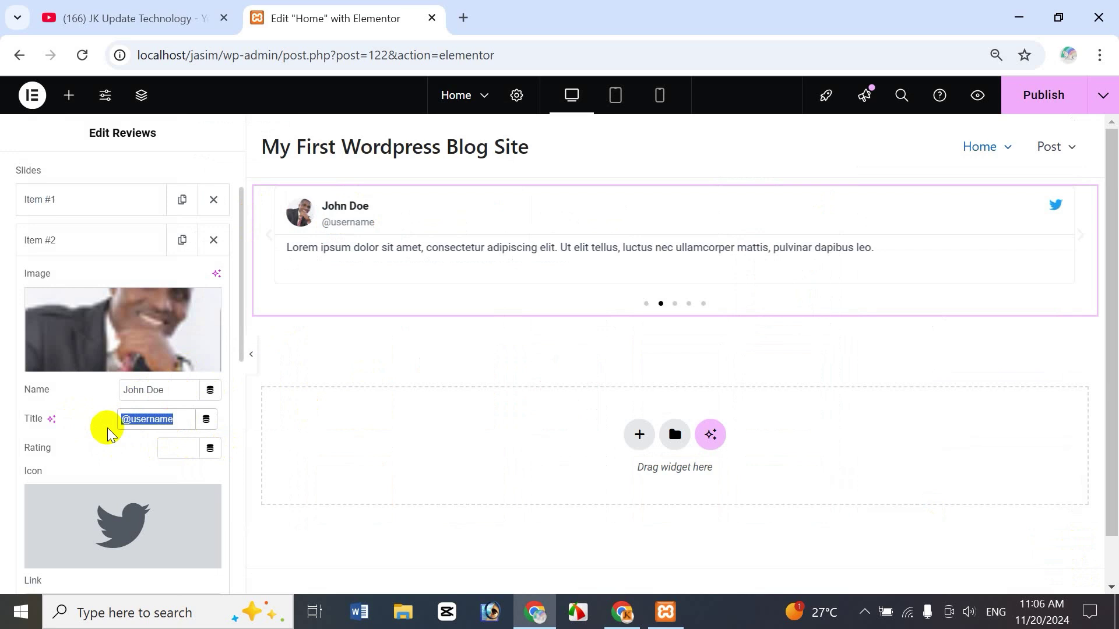
type("C")
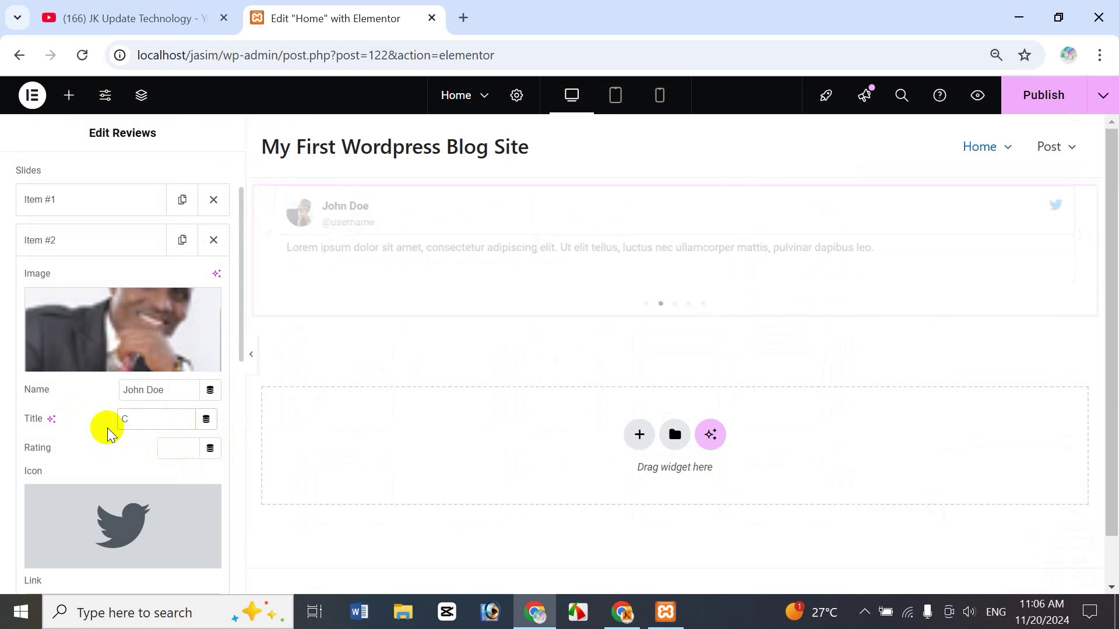
type("EO")
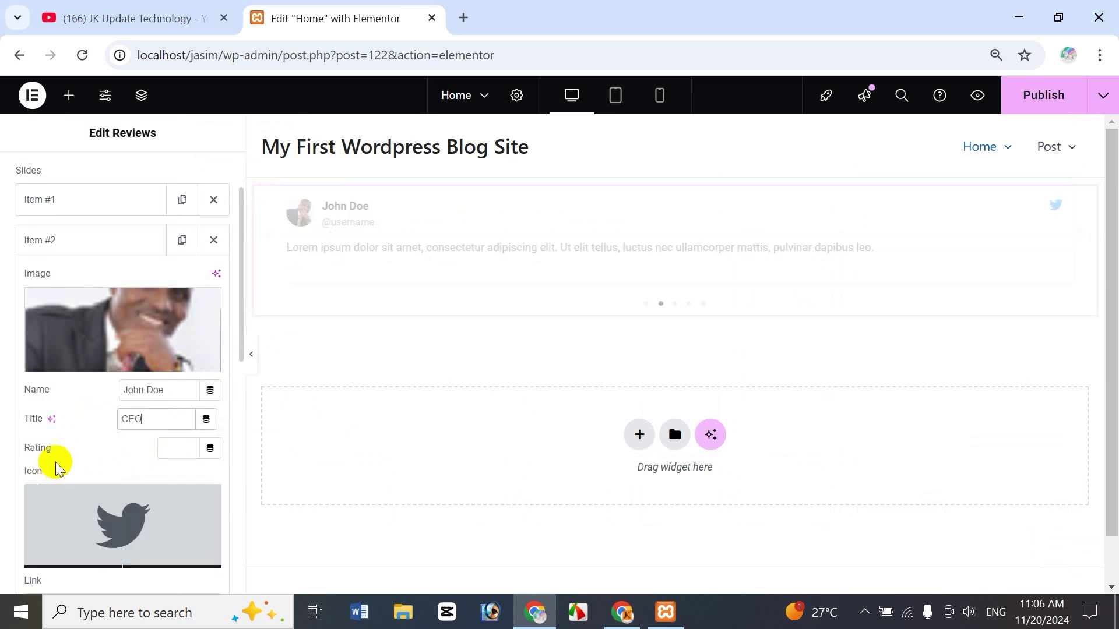
left_click(169, 450)
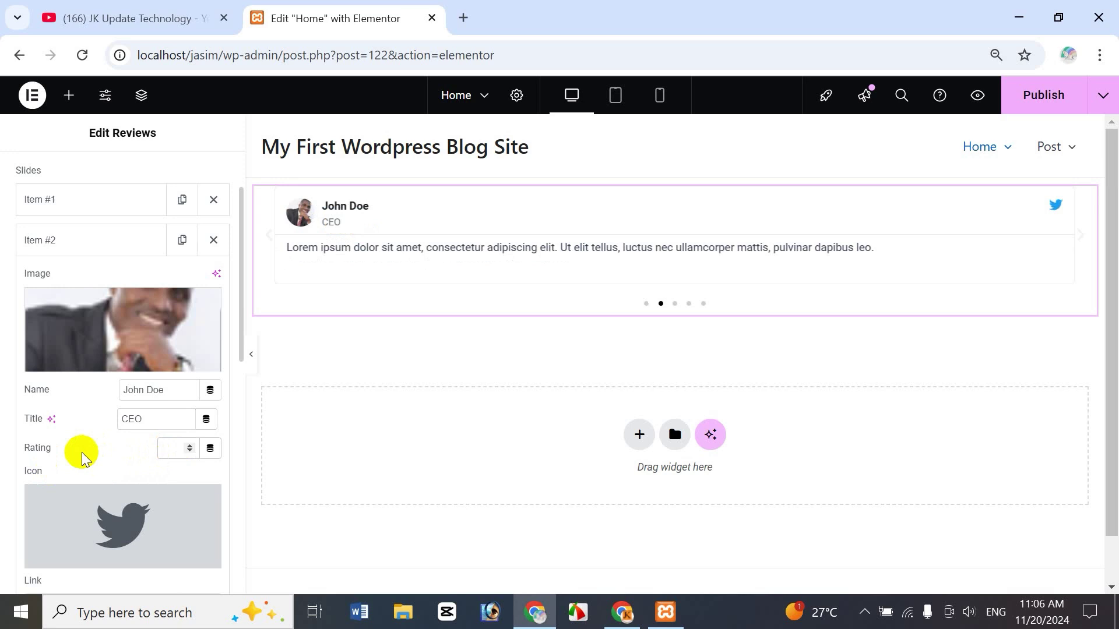
type("4")
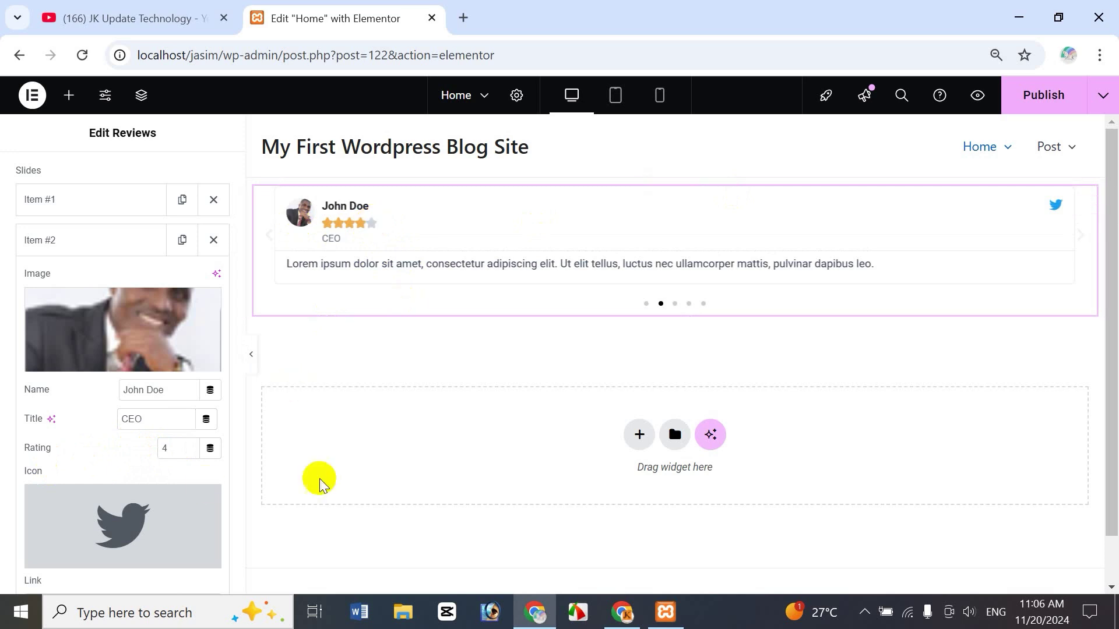
Choose the Twitter icon from the icon library for the second review slide.
mouse_move(159, 516)
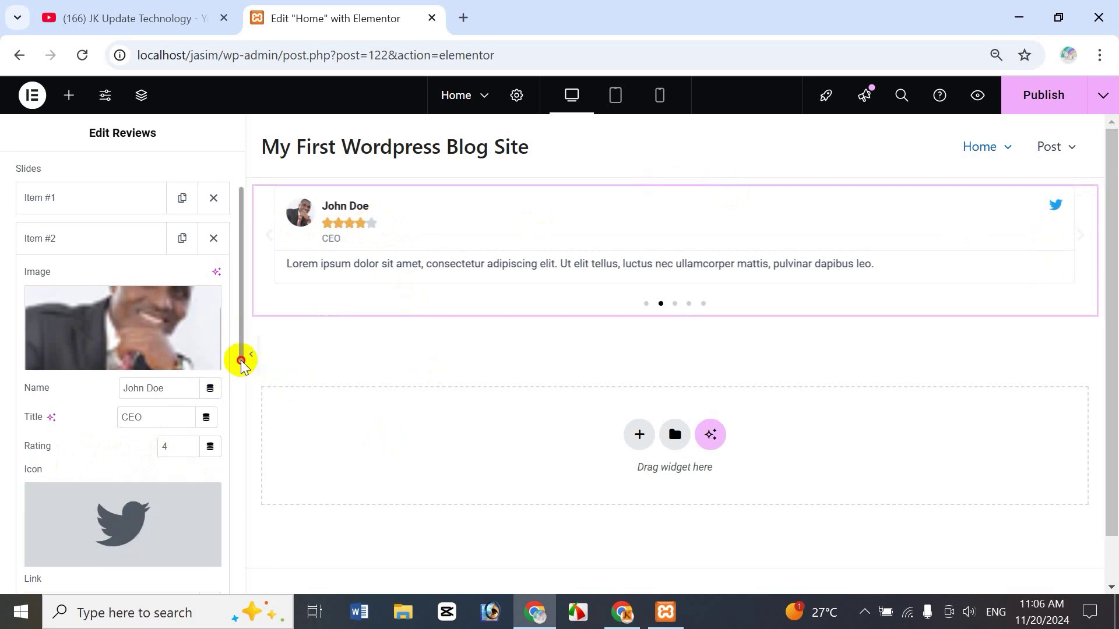
scroll(240, 379, "down", 3)
mouse_move(128, 352)
left_click(78, 376)
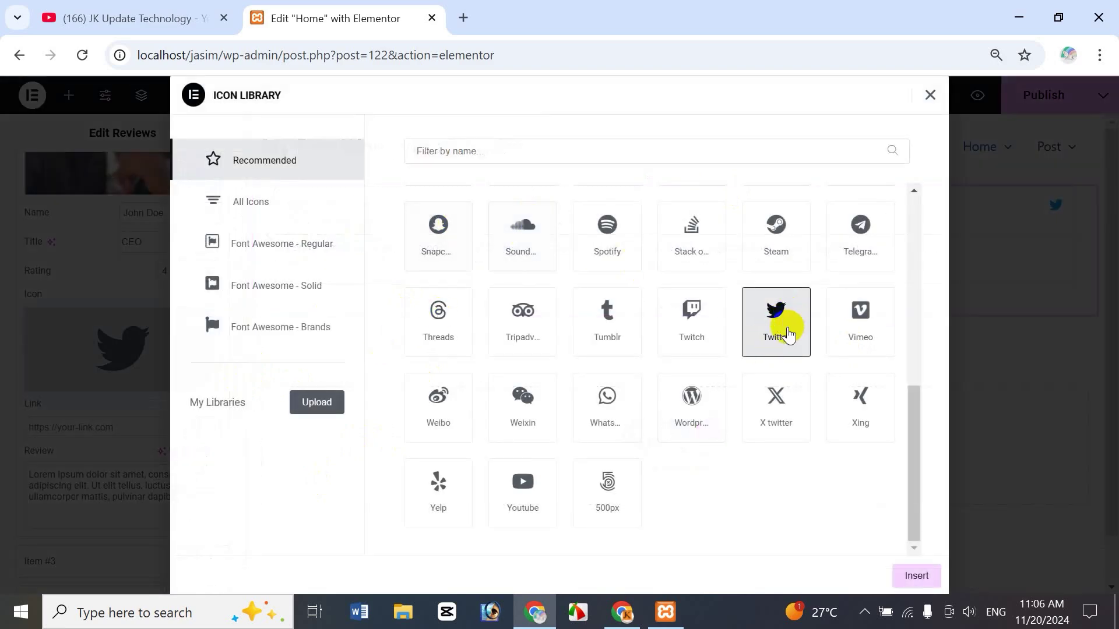
left_click(915, 577)
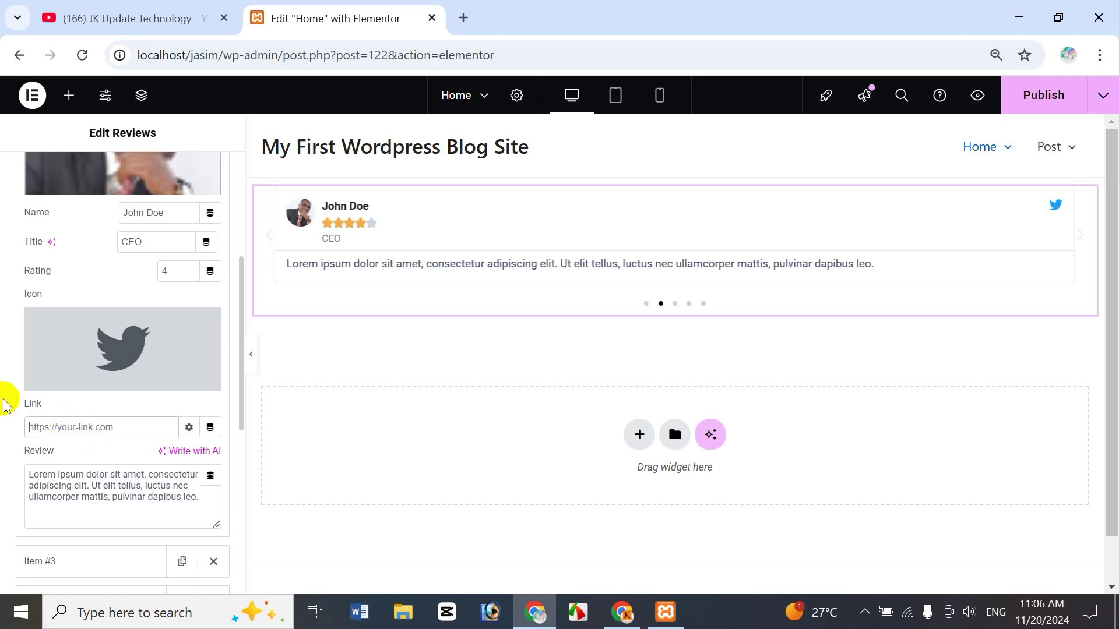
type("www.twitter.com")
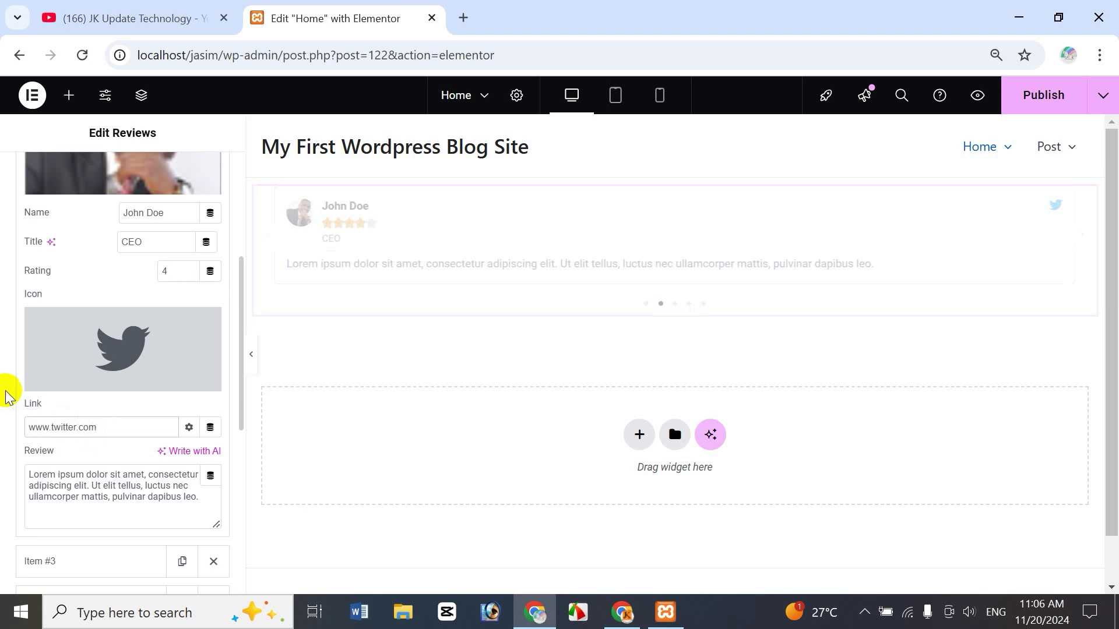
left_click(188, 429)
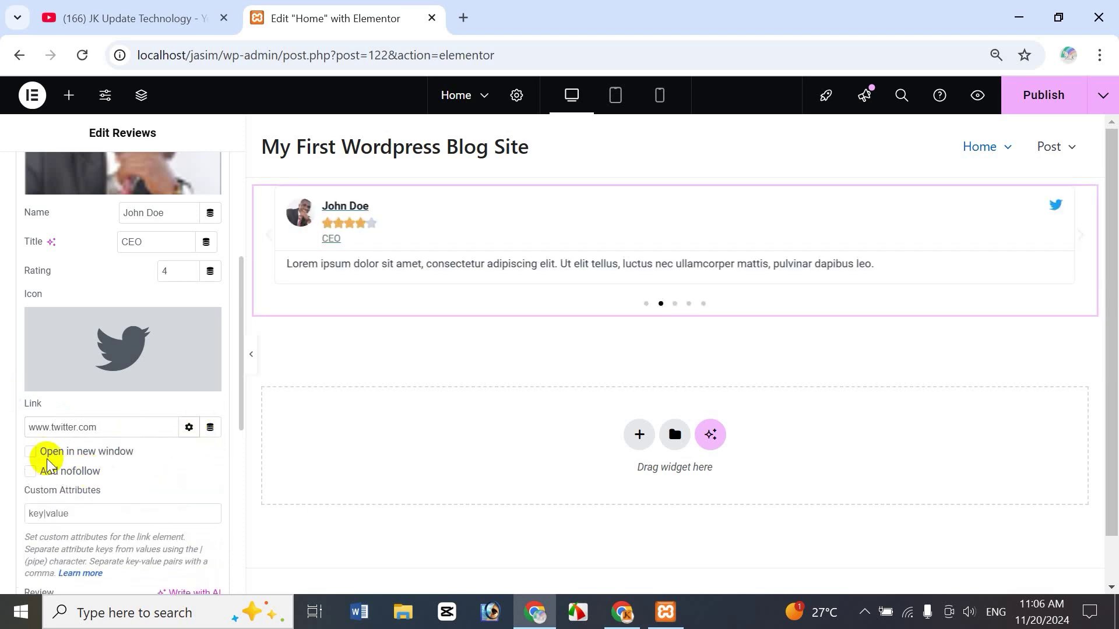
left_click(30, 452)
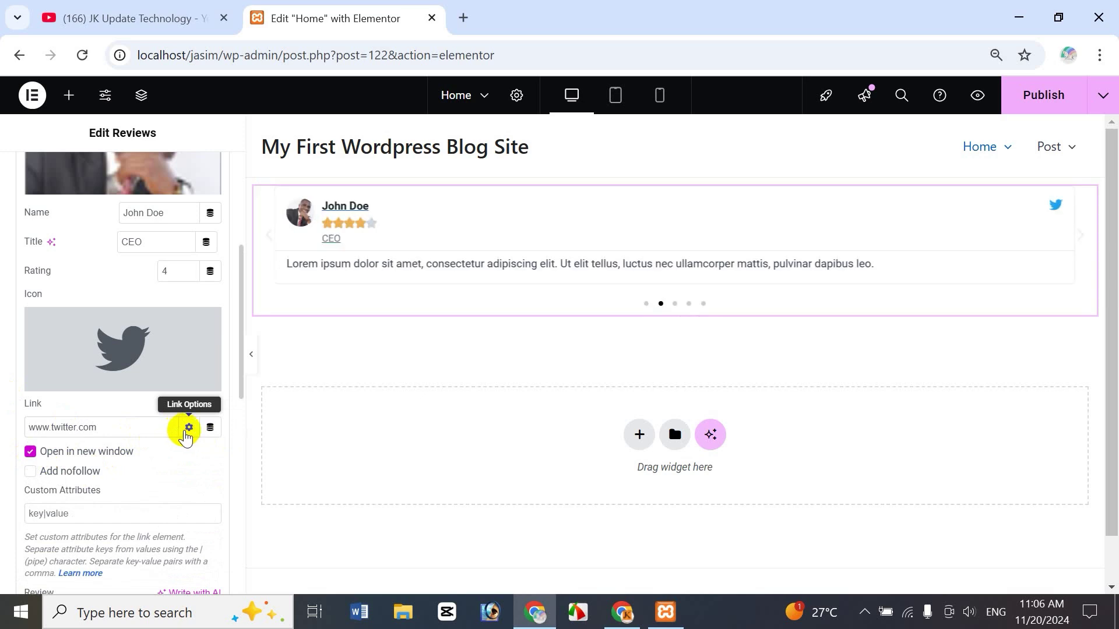
left_click(183, 431)
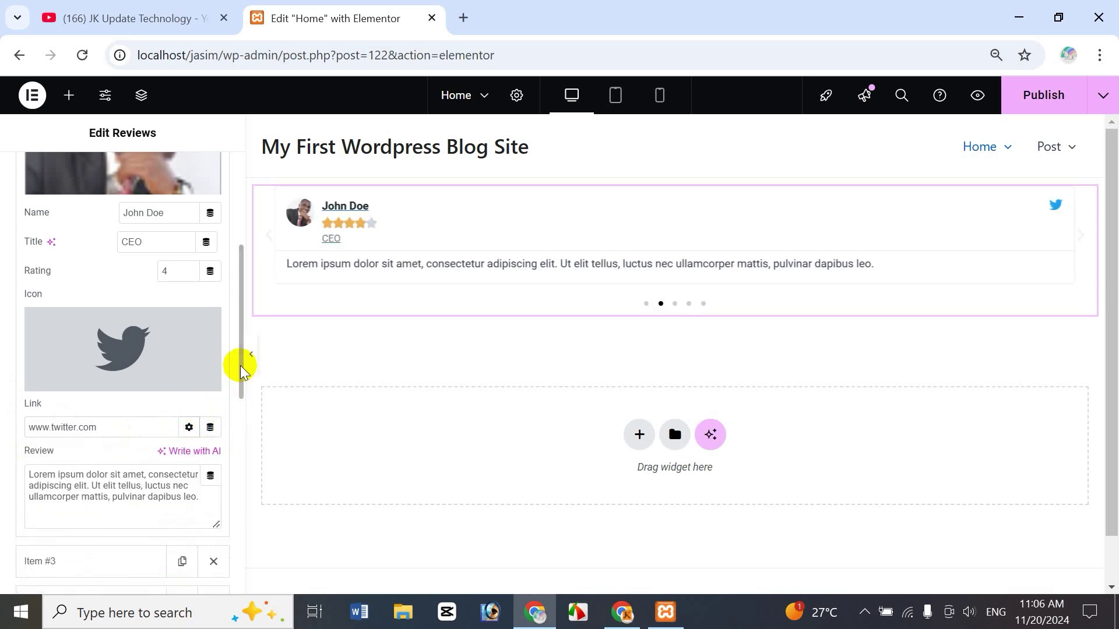
Replace the second slide's placeholder review text with "your company product is best and price is suitable".
scroll(240, 366, "down", 2)
left_click(109, 413)
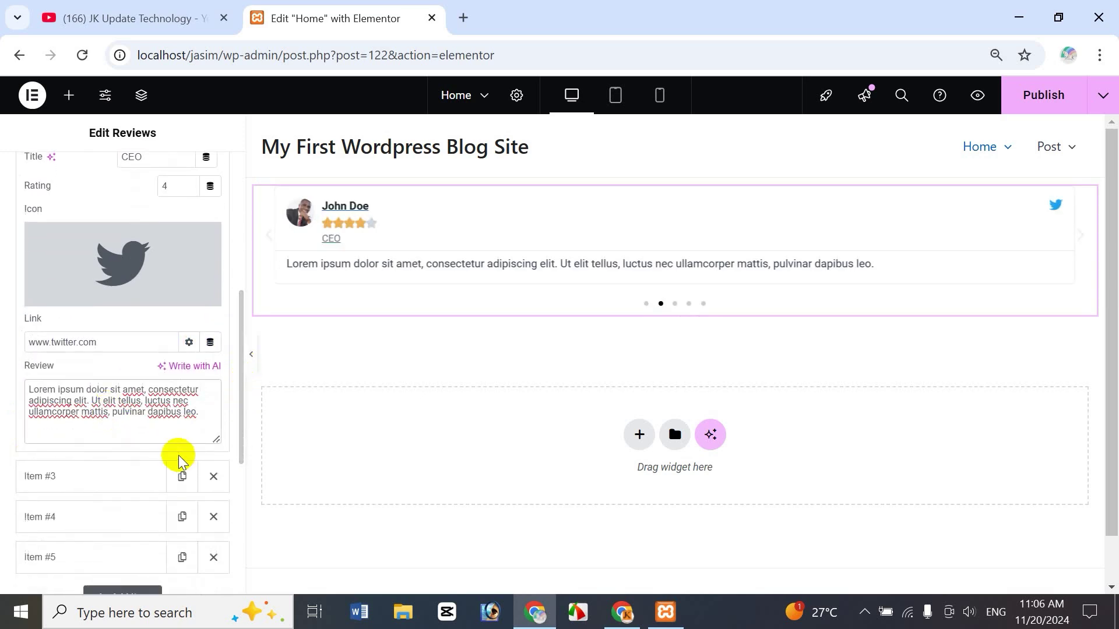
key("ctrl+a")
key("BackSpace")
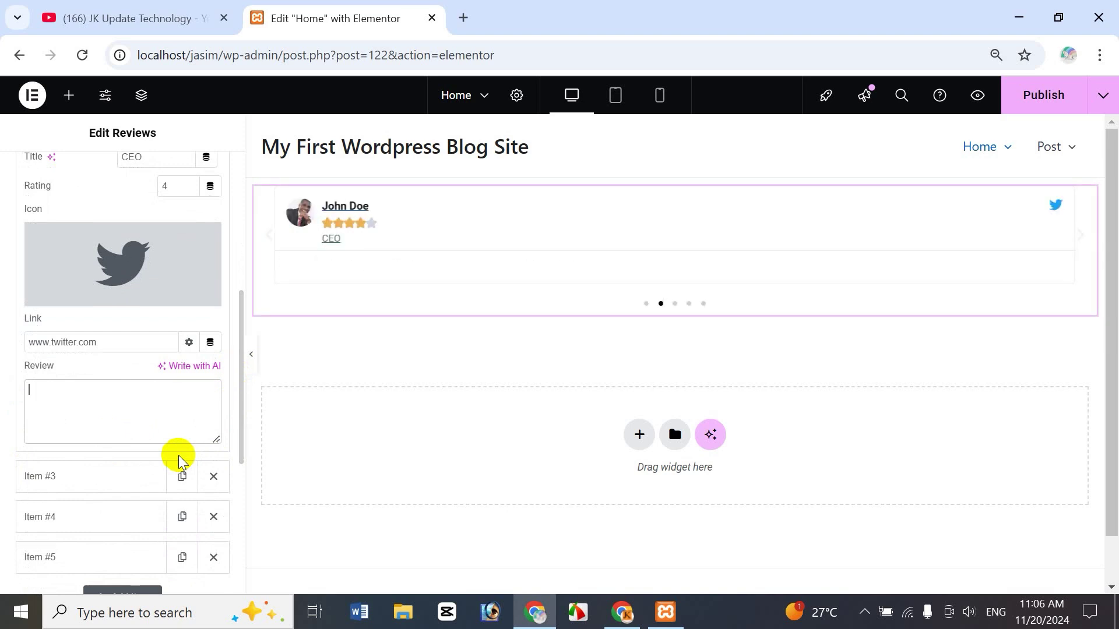
type("your co")
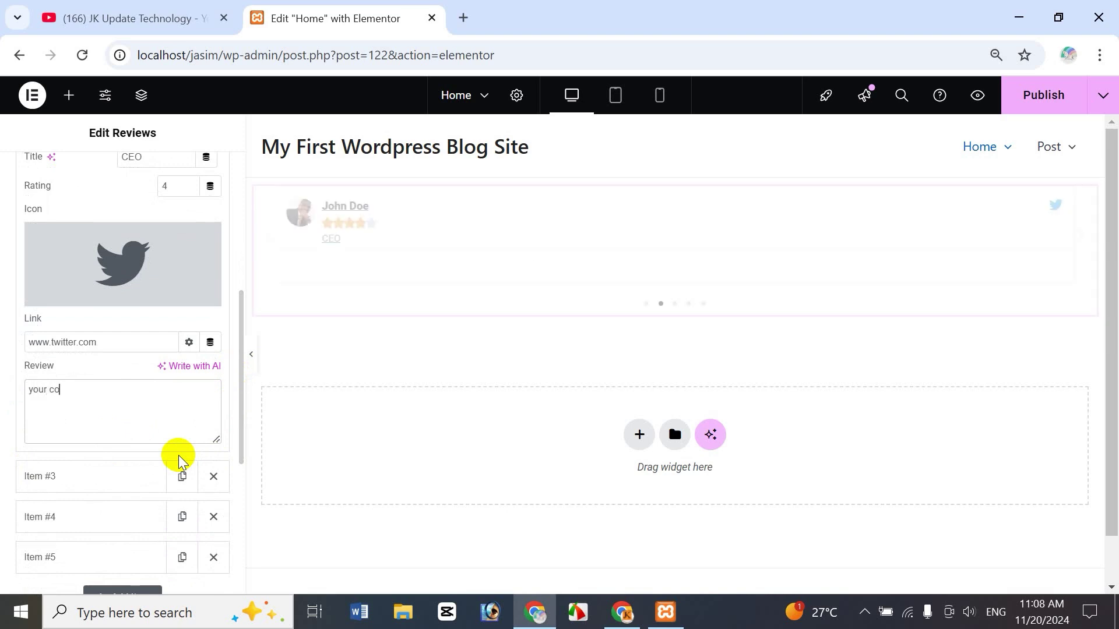
type("mpany product is best ")
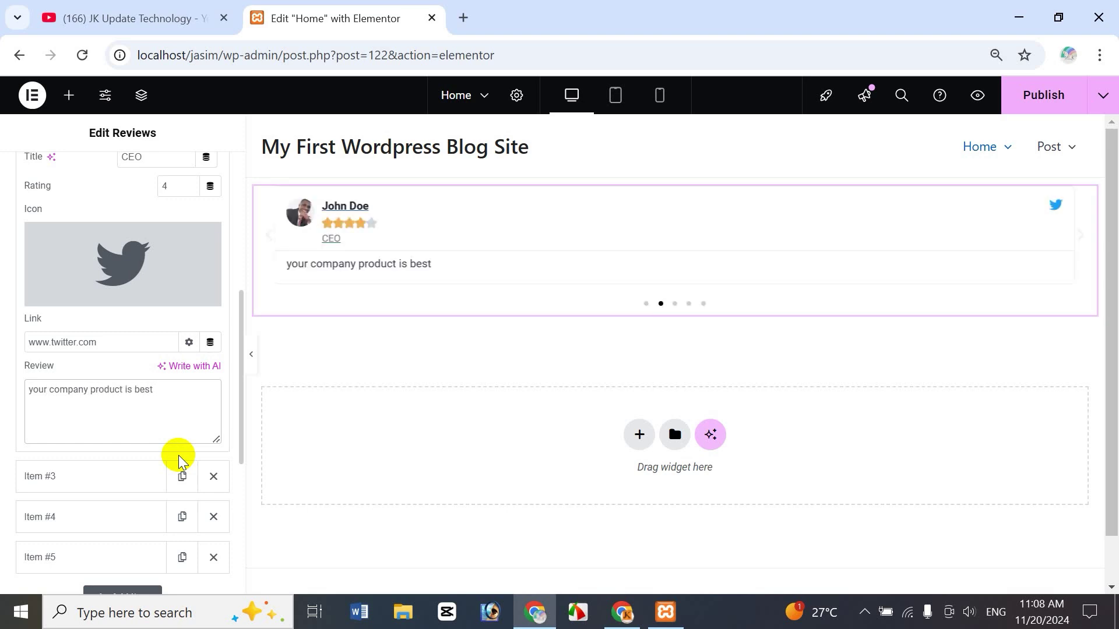
type("and ")
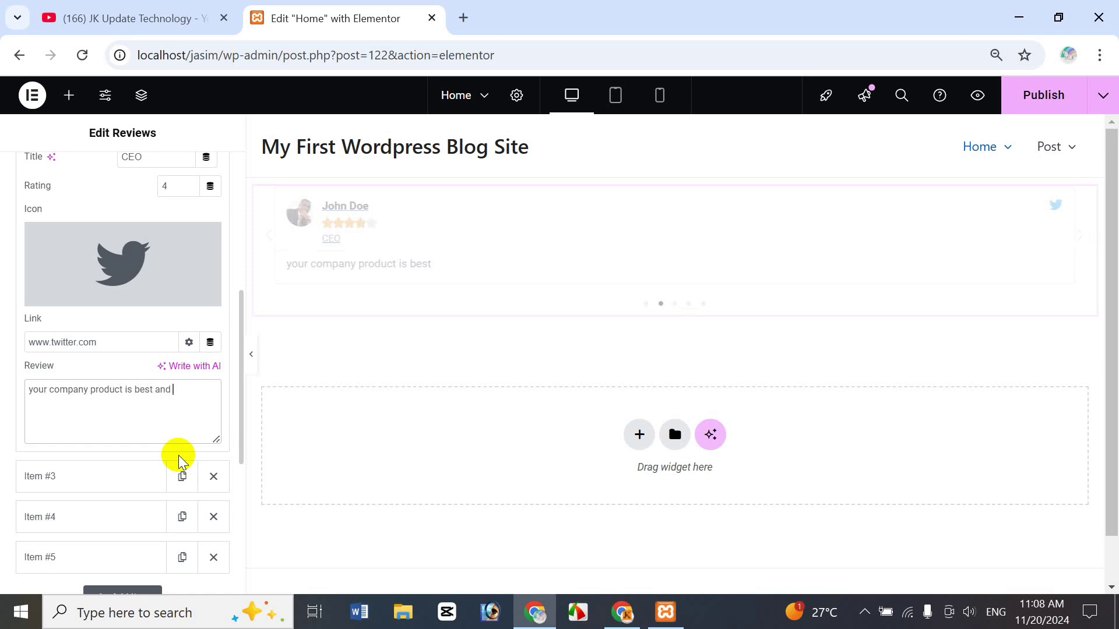
type("price is suitable")
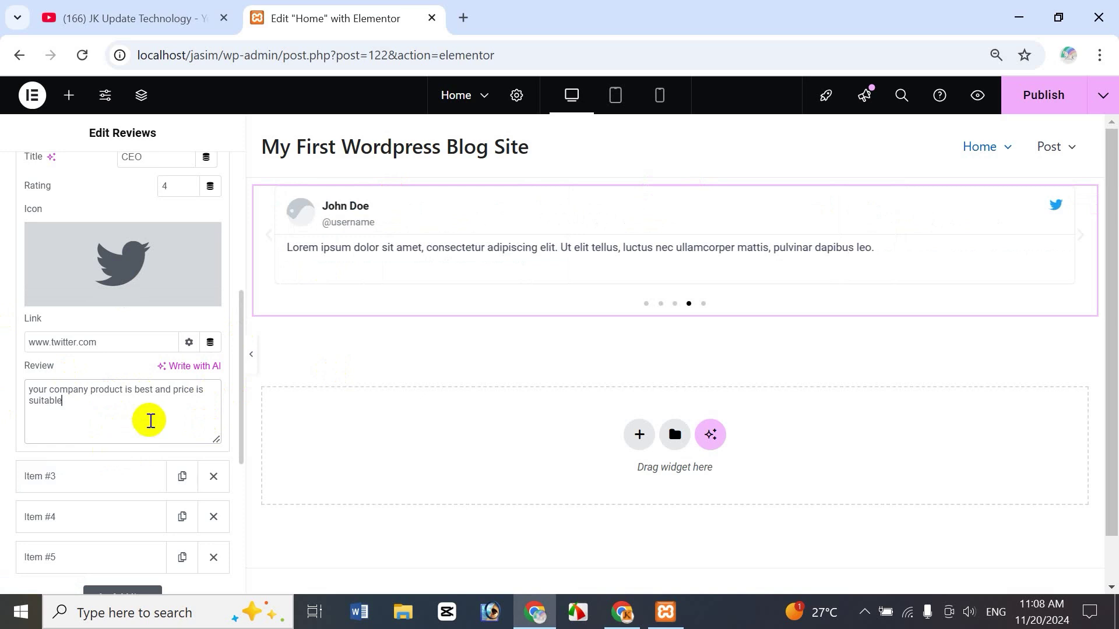
Expand the third review slide and set its image to 1003.jpg from the media library.
left_click(70, 476)
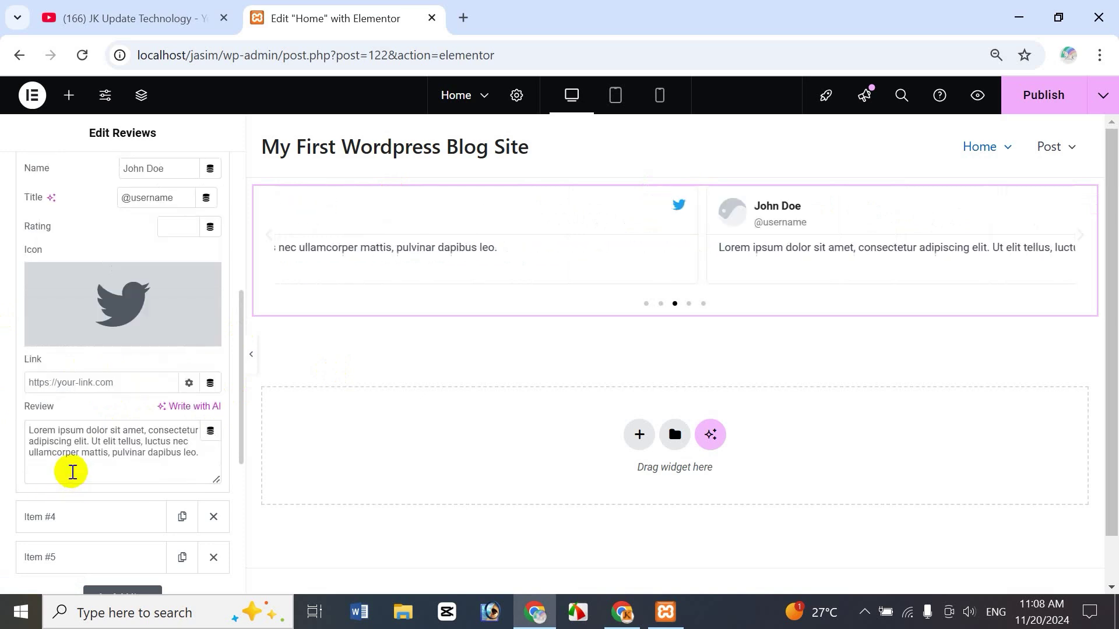
mouse_move(146, 303)
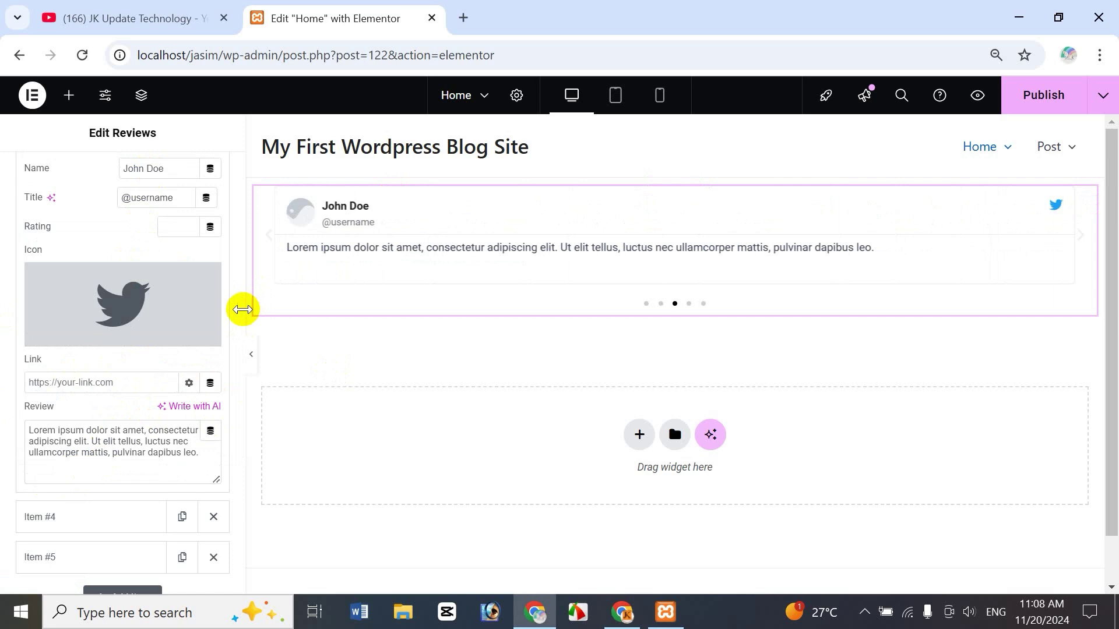
left_click_drag(240, 325, 239, 270)
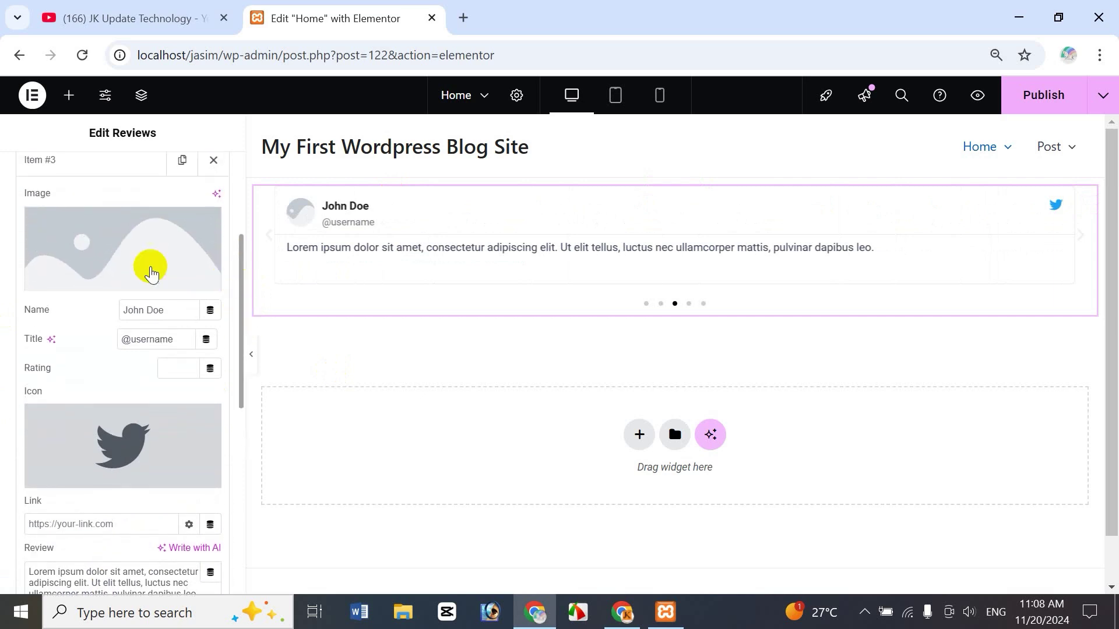
left_click(117, 250)
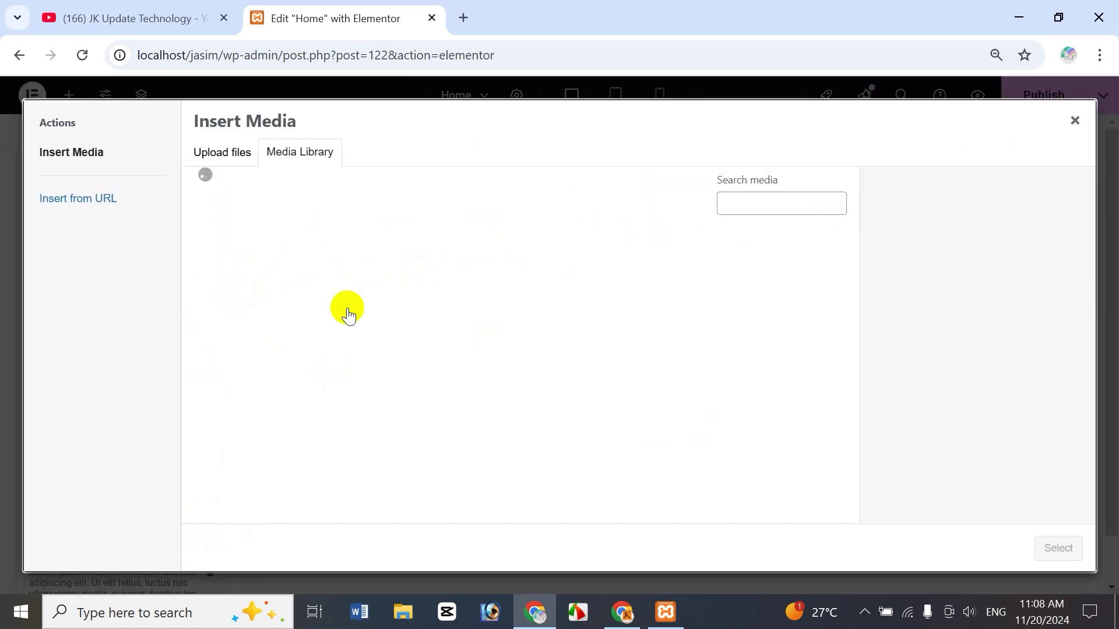
left_click(430, 286)
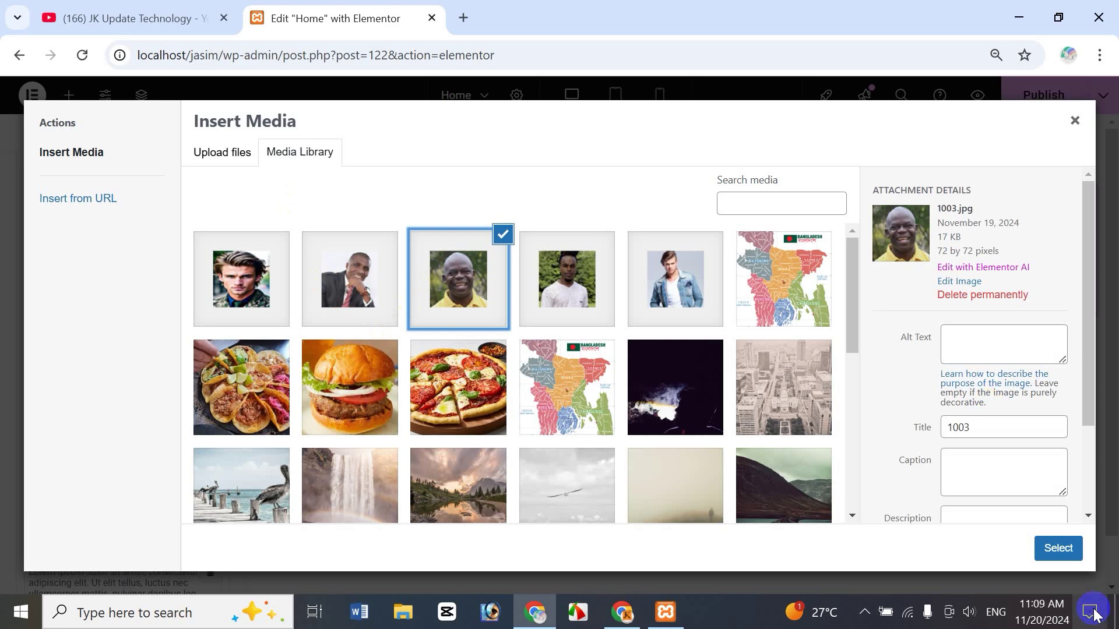
left_click(1063, 549)
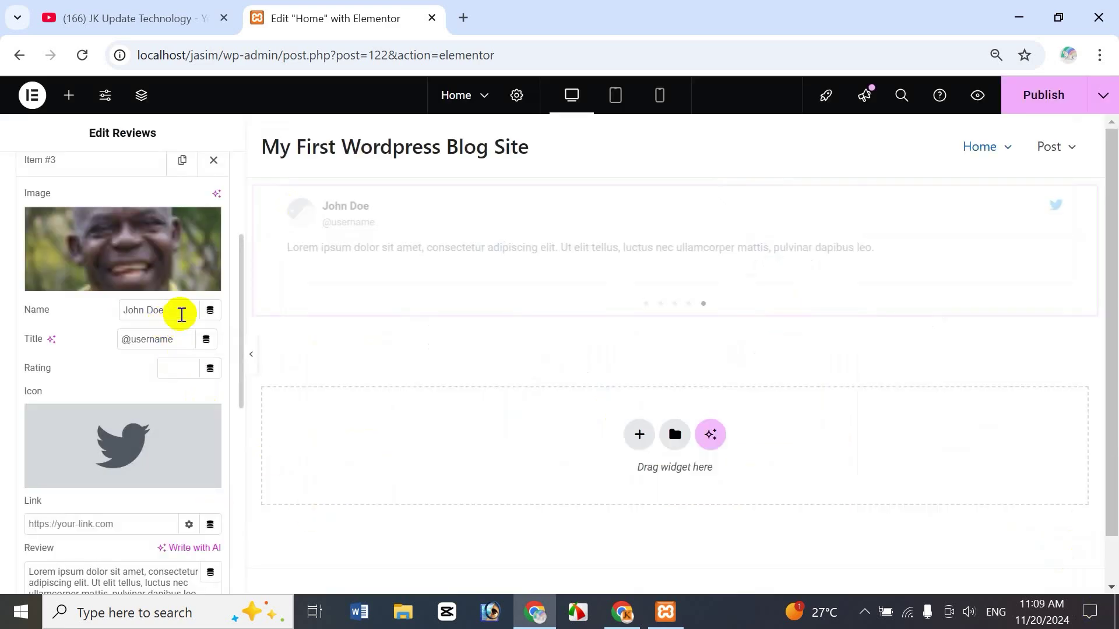
Enter the reviewer's name on the third slide and set its title to Marketing Manager.
left_click_drag(183, 312, 60, 307)
type("Mr. Hamid")
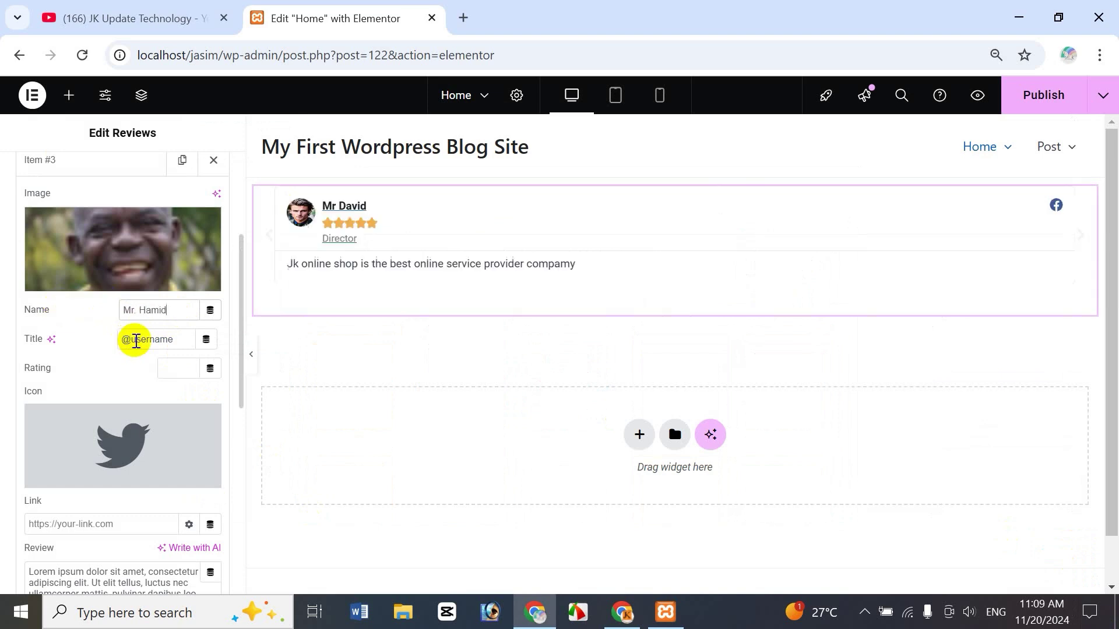
mouse_move(130, 341)
left_mouse_down()
mouse_move(191, 337)
mouse_move(124, 342)
left_mouse_up()
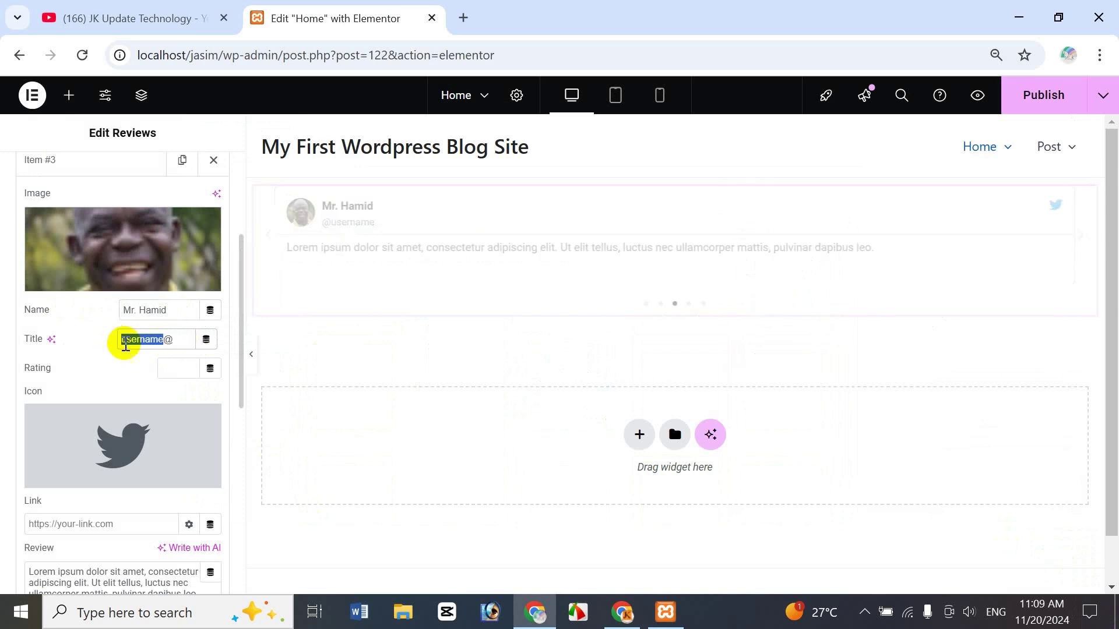
key("ctrl+a")
key("BackSpace")
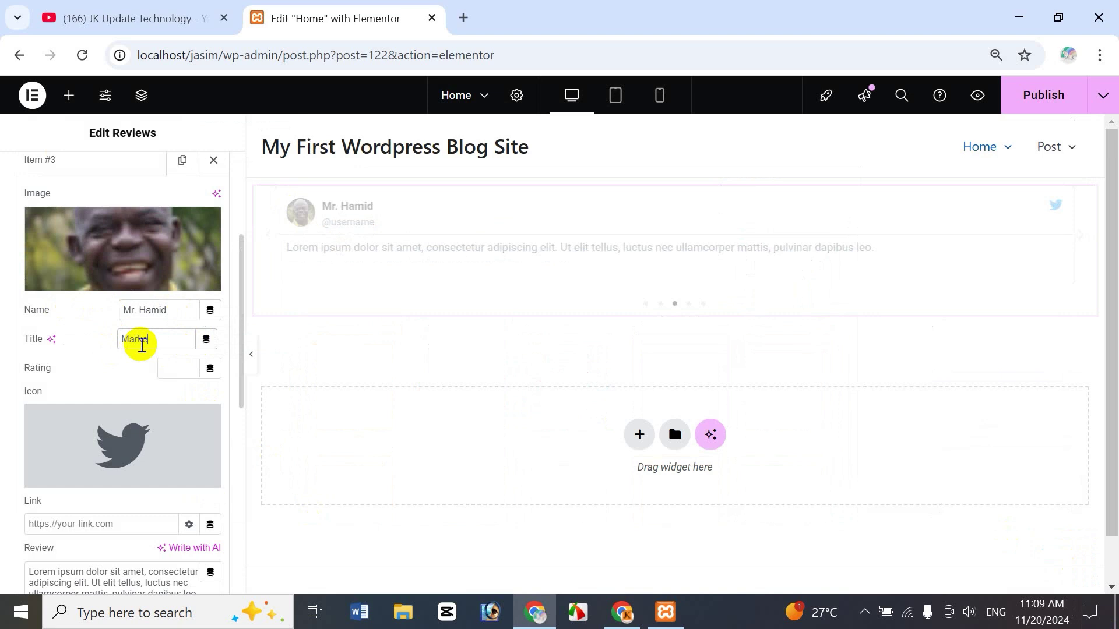
type("Marketing Manager")
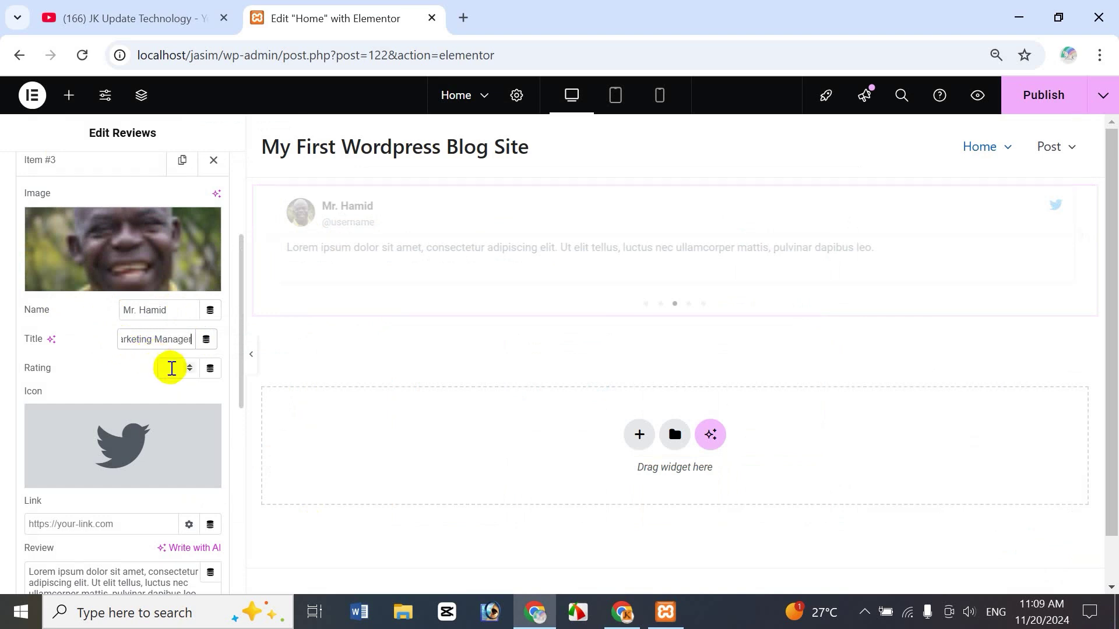
Set the third review slide's rating to 5 and change its icon to Instagram from the icon library.
left_click(167, 367)
type("5")
mouse_move(125, 465)
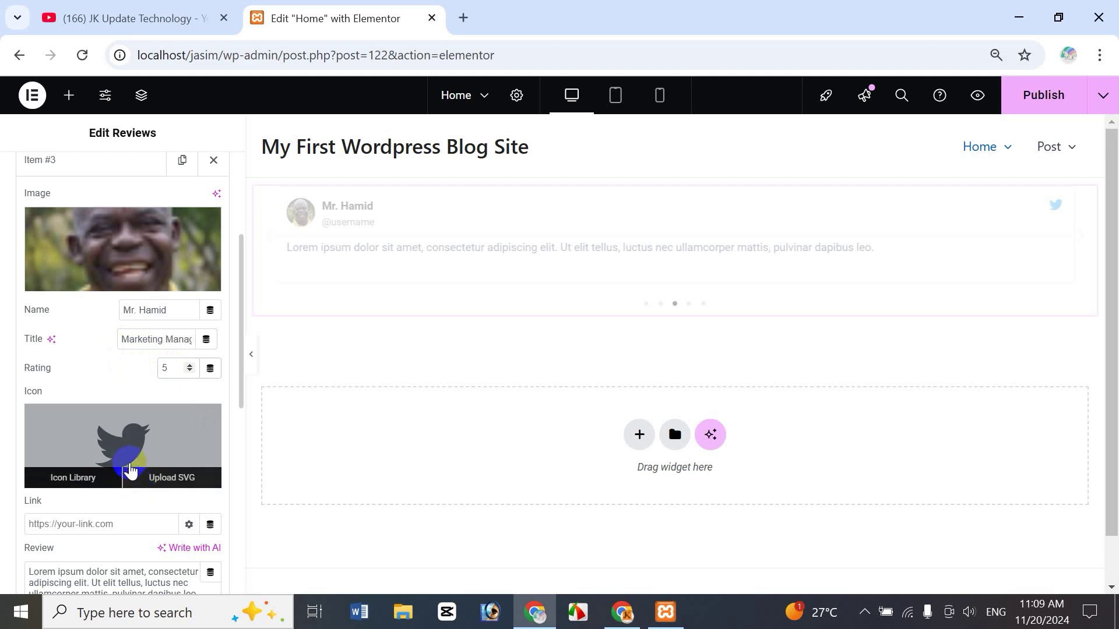
left_click(77, 479)
left_click(511, 150)
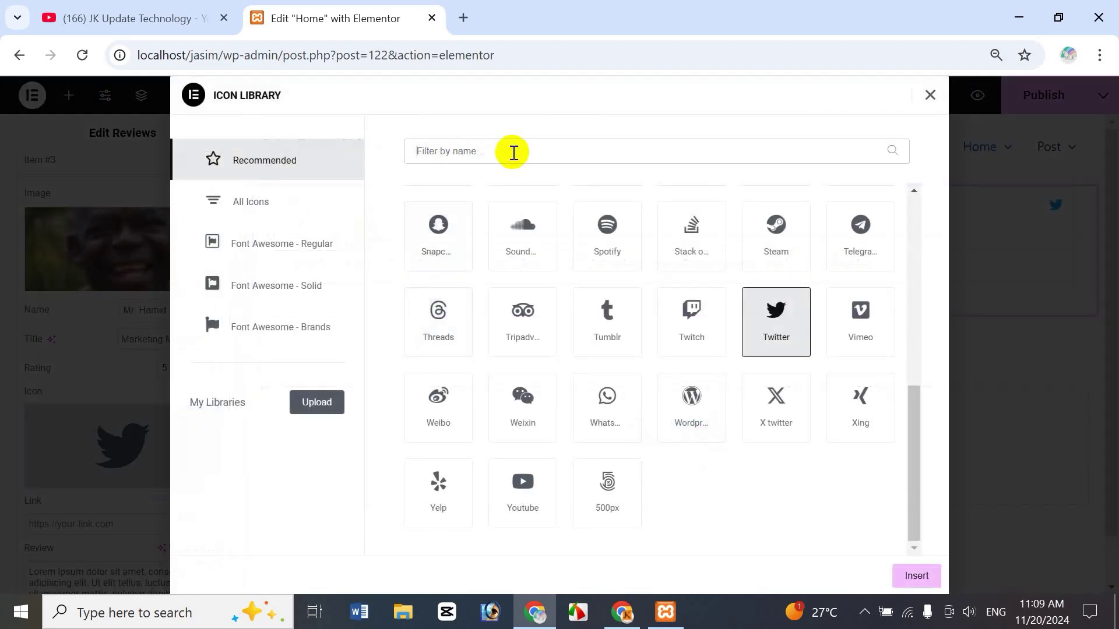
type("insta")
left_click(425, 283)
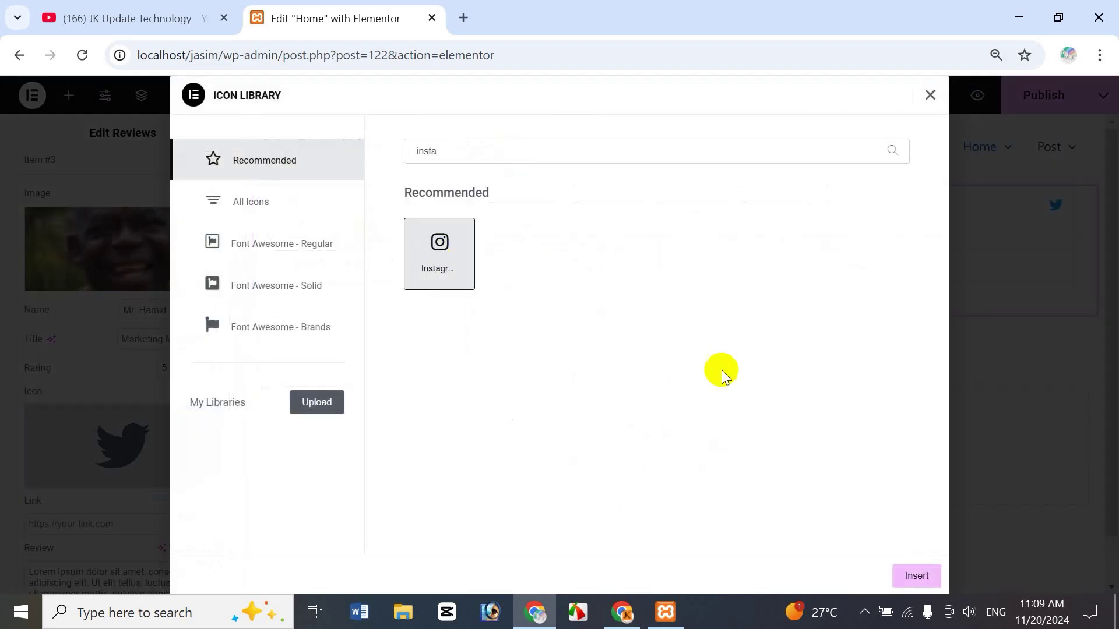
left_click(919, 576)
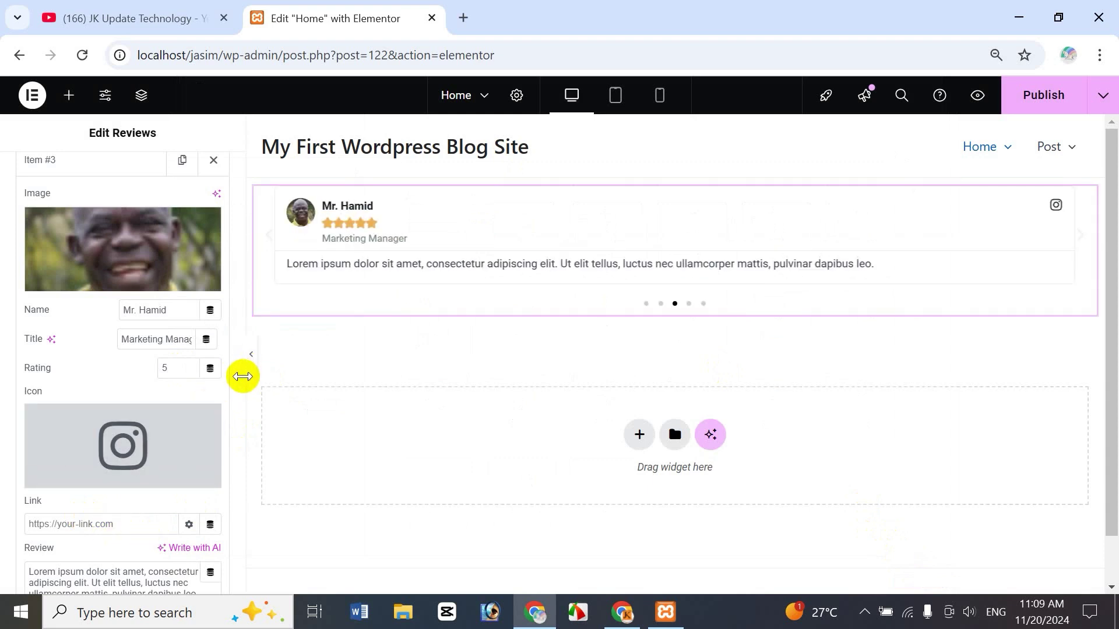
Expand the fourth review slide and set its image to 1002.jpg from the media library.
scroll(240, 379, "down", 3)
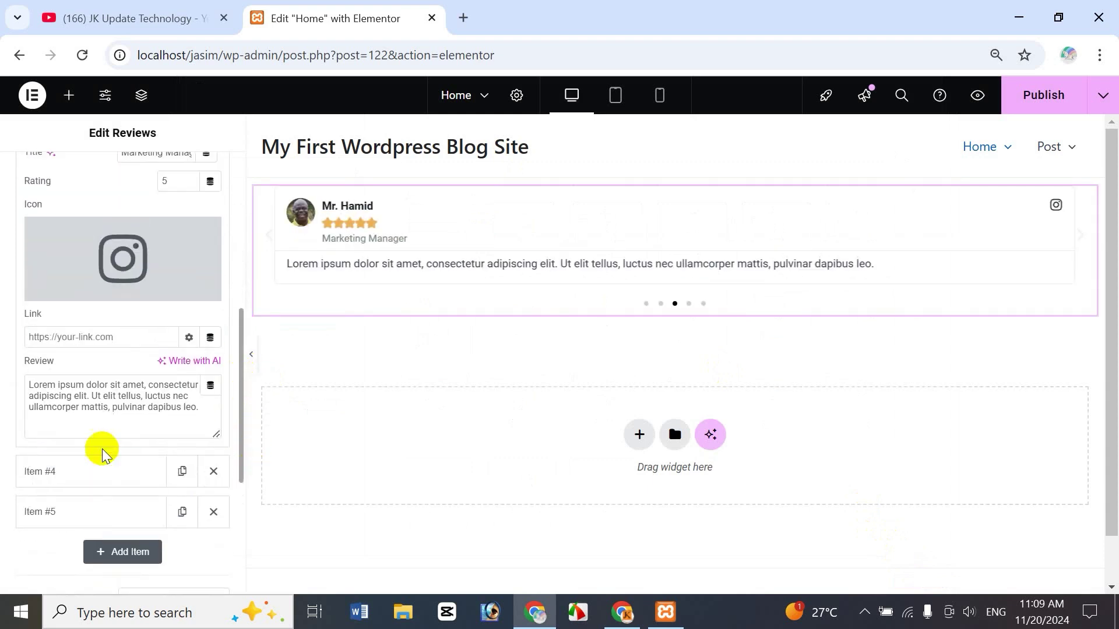
scroll(102, 449, "up", 1)
left_click(101, 439)
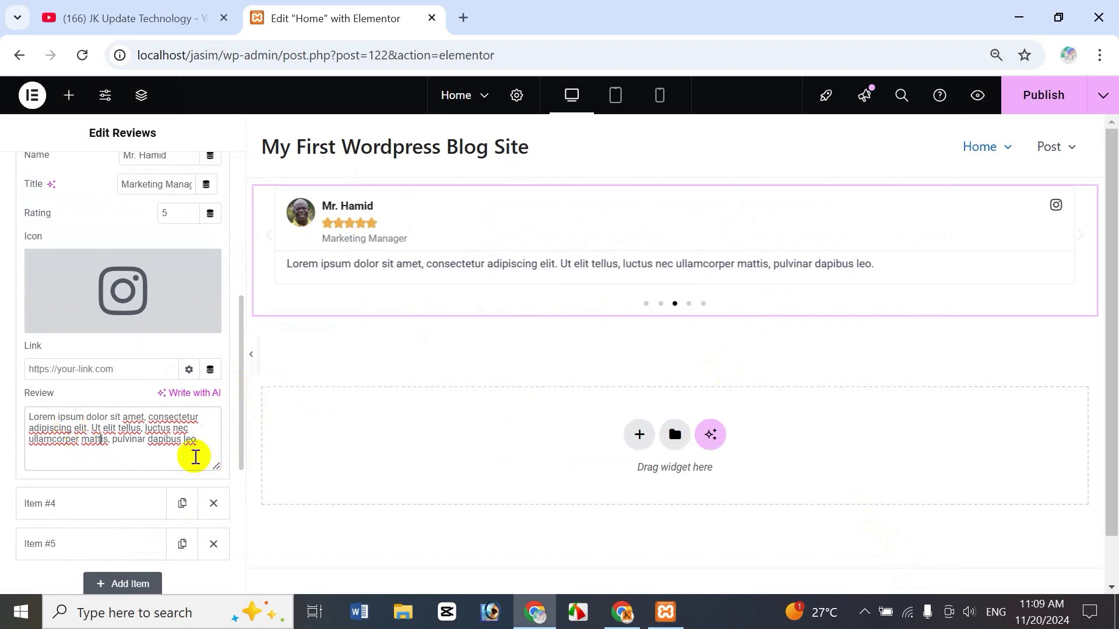
left_click(50, 506)
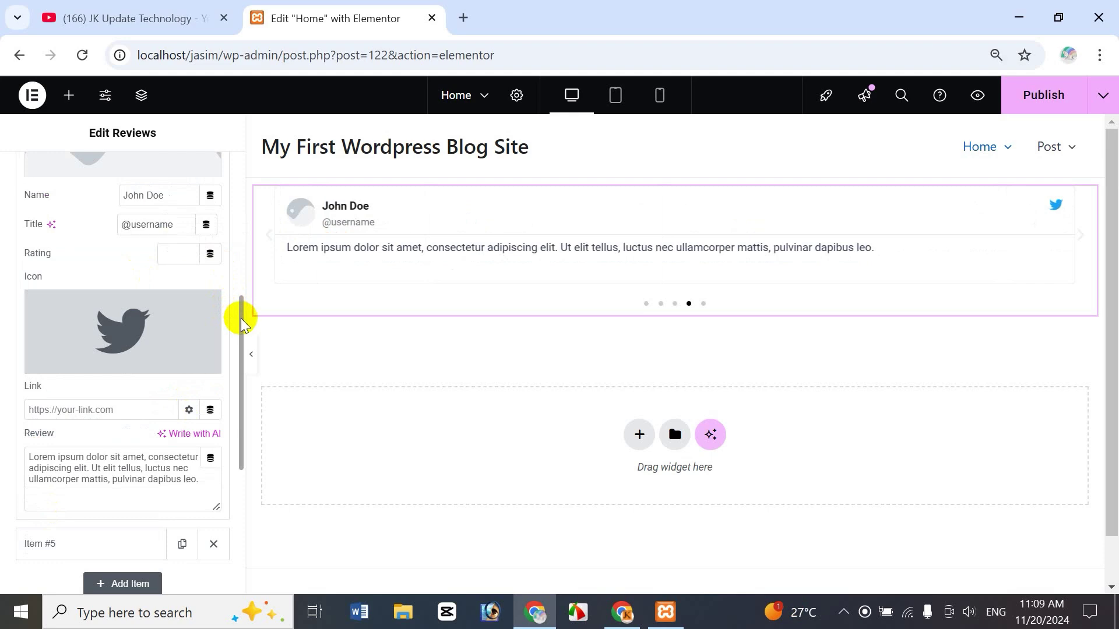
scroll(230, 292, "up", 2)
left_click(103, 251)
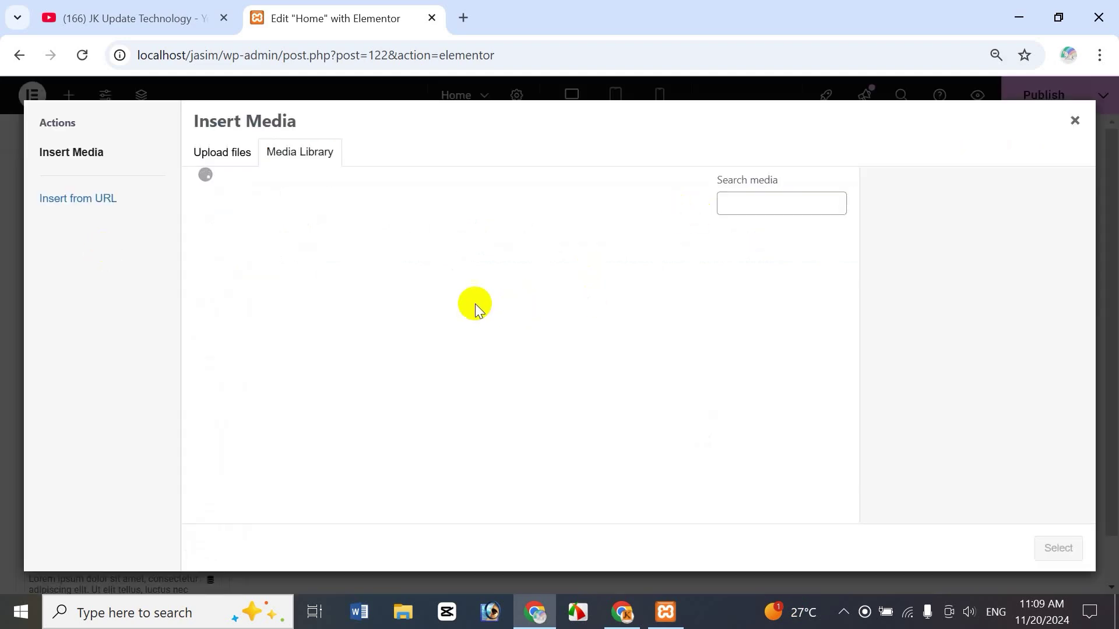
left_click(553, 282)
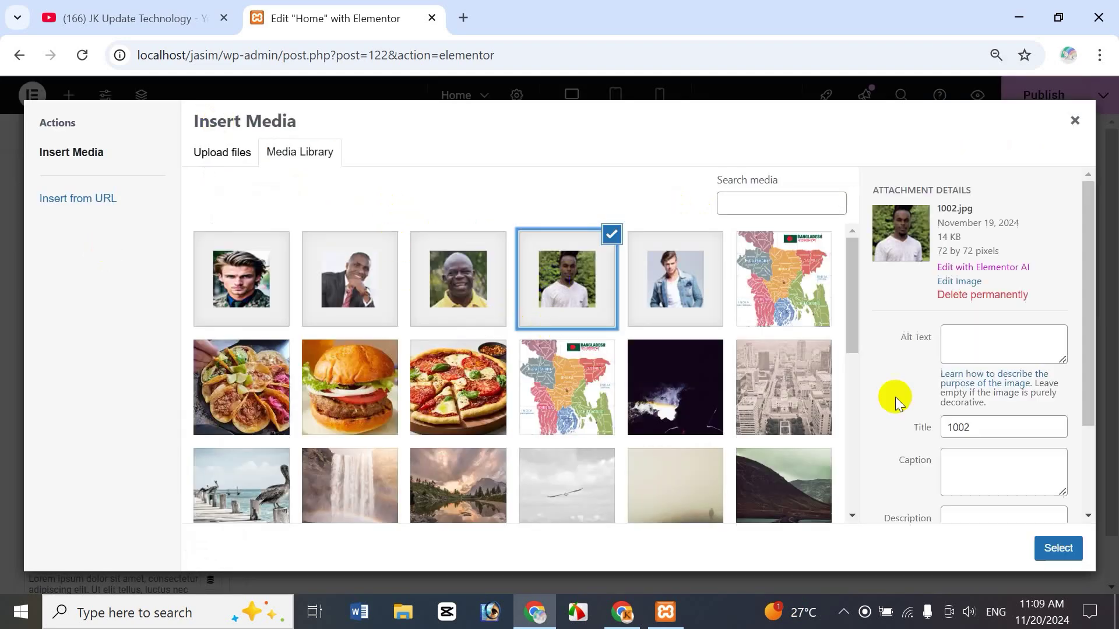
left_click(1057, 546)
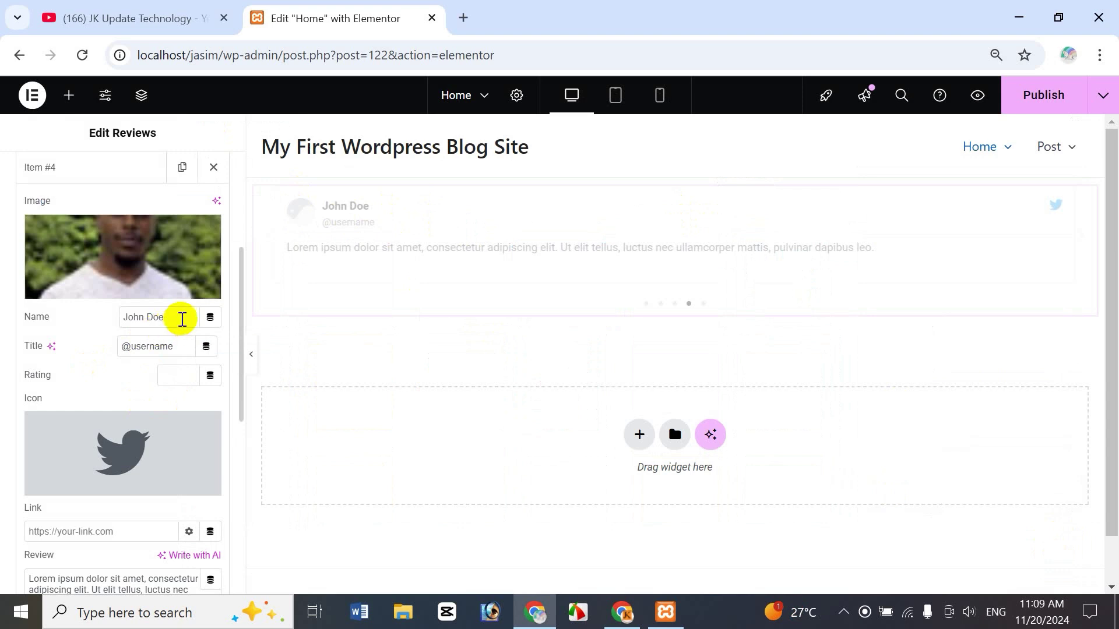
Replace the placeholder handle in the fourth slide's title with the reviewer's username and set the rating to 4.
mouse_move(134, 349)
left_mouse_down()
mouse_move(186, 348)
mouse_move(135, 346)
left_mouse_up()
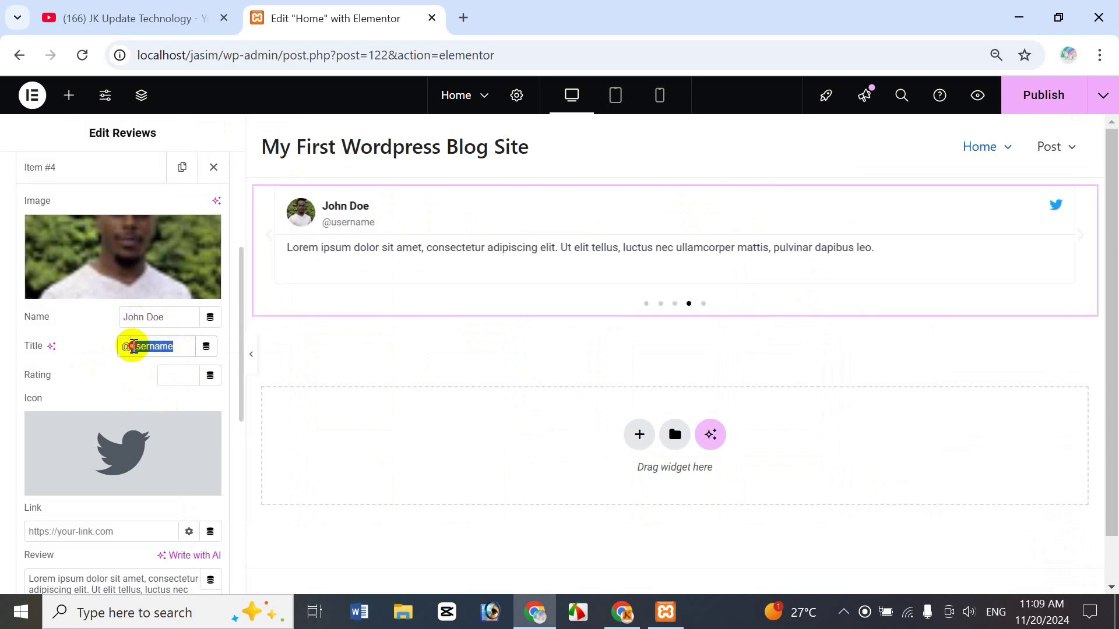
type("kashe")
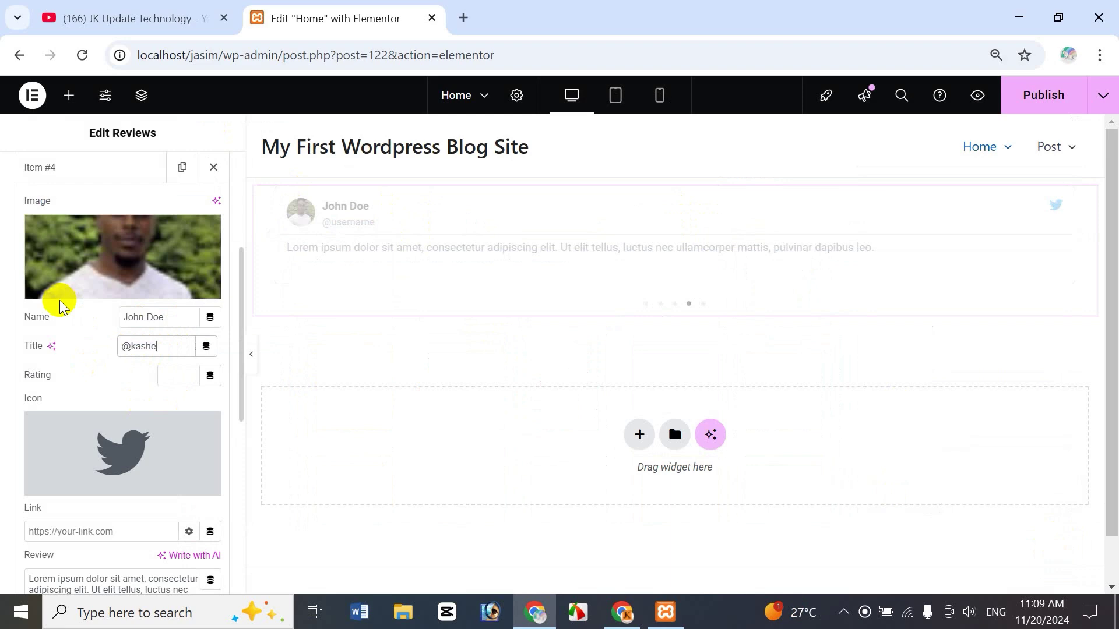
type("m")
left_click(164, 375)
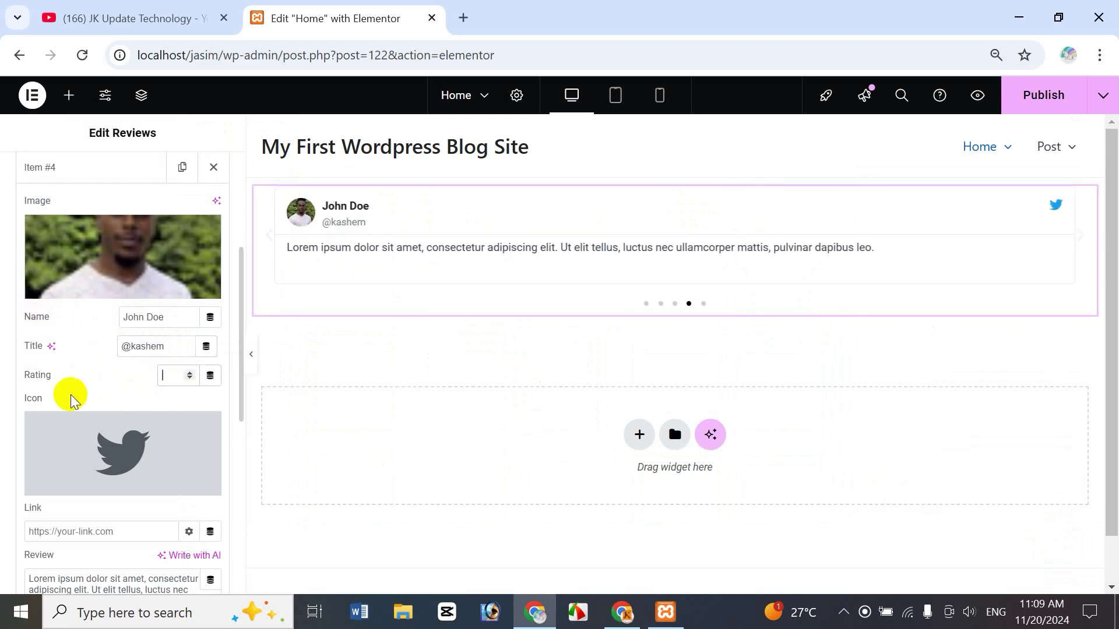
type("4")
Change the fourth review slide's icon to Pinterest from the icon library.
mouse_move(150, 467)
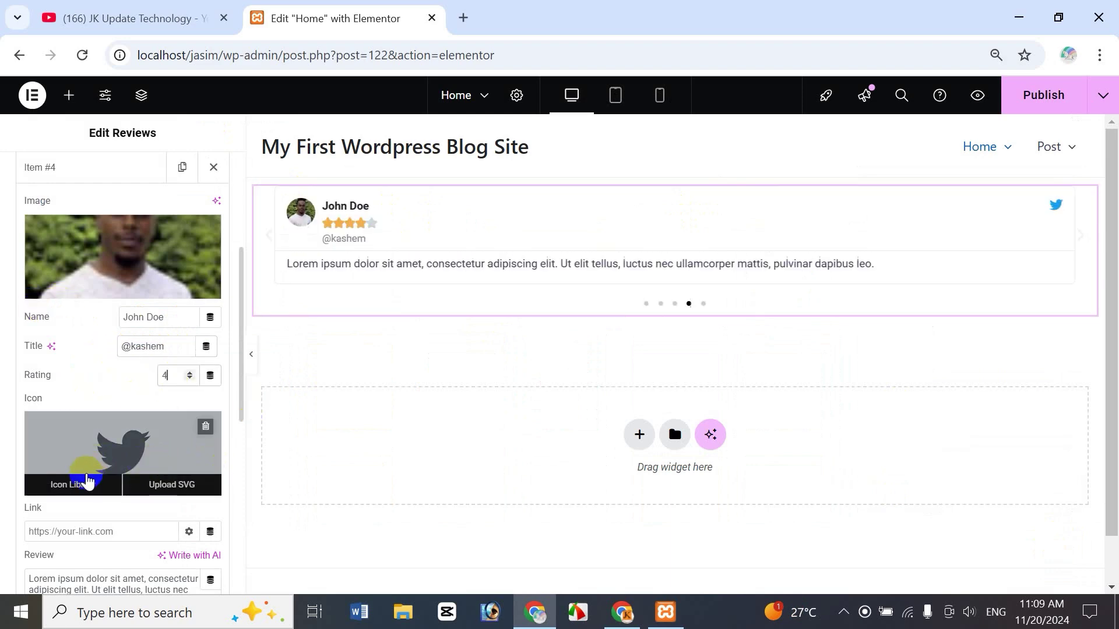
left_click(87, 481)
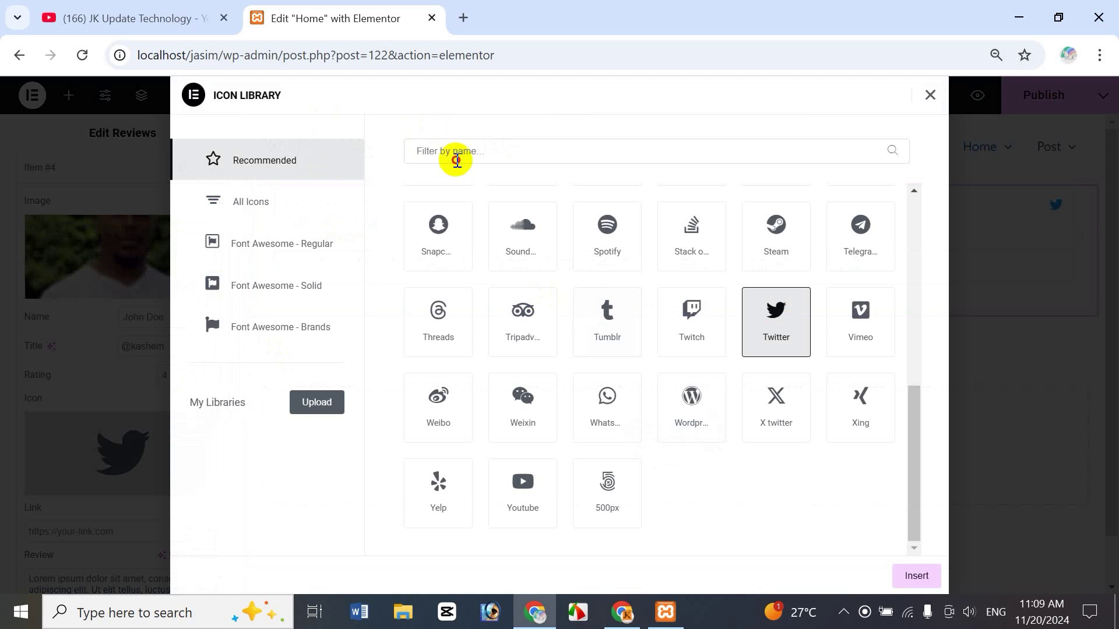
left_click(456, 161)
type("pin")
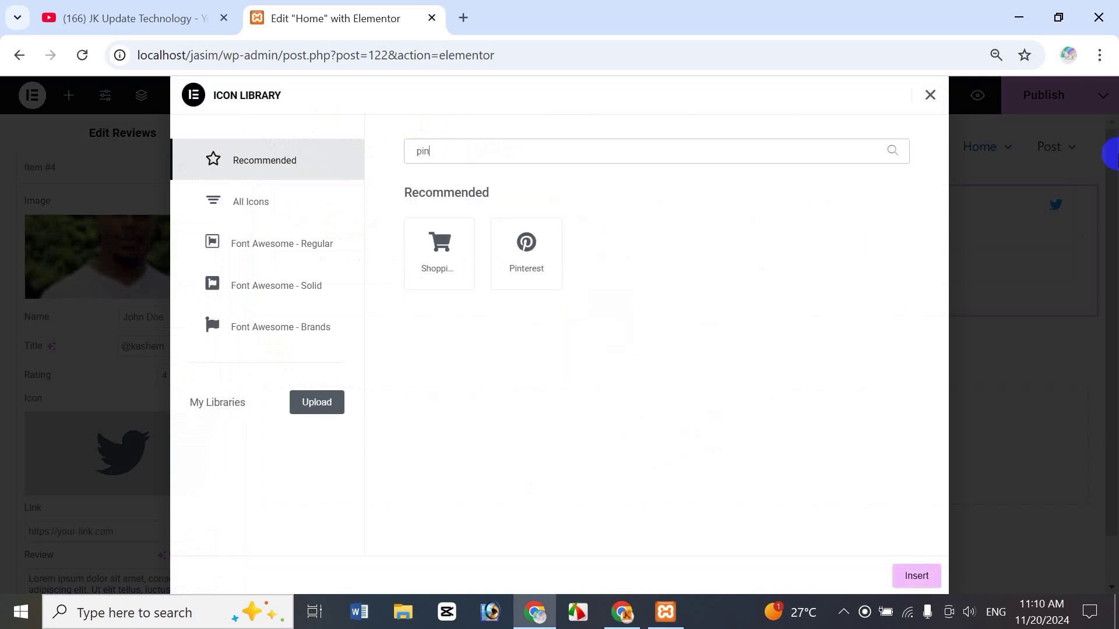
left_click(526, 243)
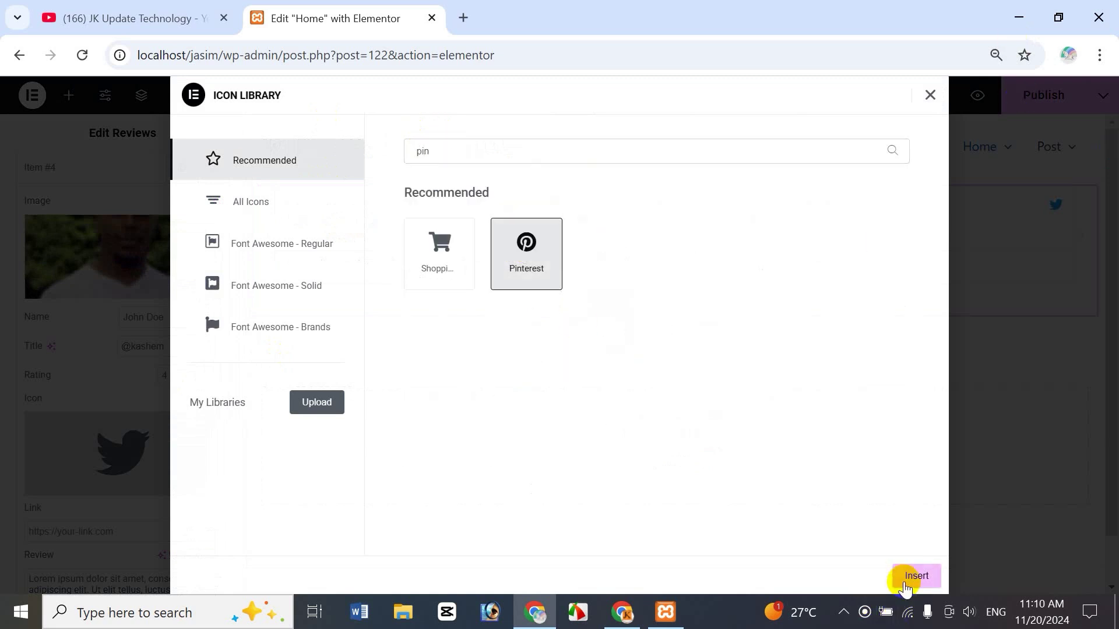
left_click(912, 576)
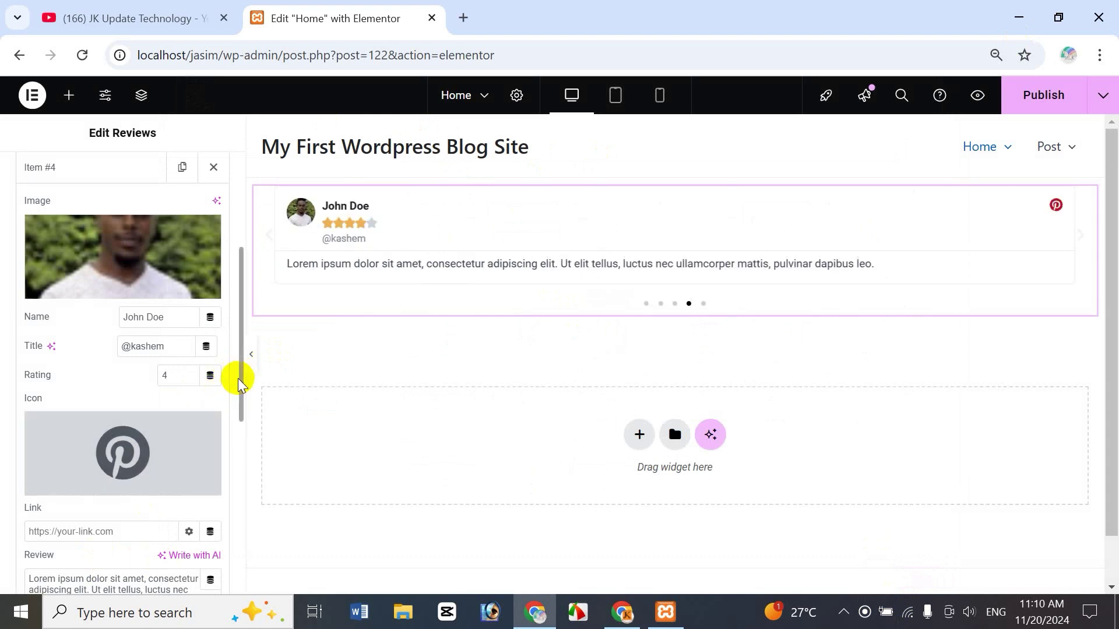
Expand the fifth review slide and set its image to the media library photo of the man in a denim jacket.
scroll(239, 382, "down", 7)
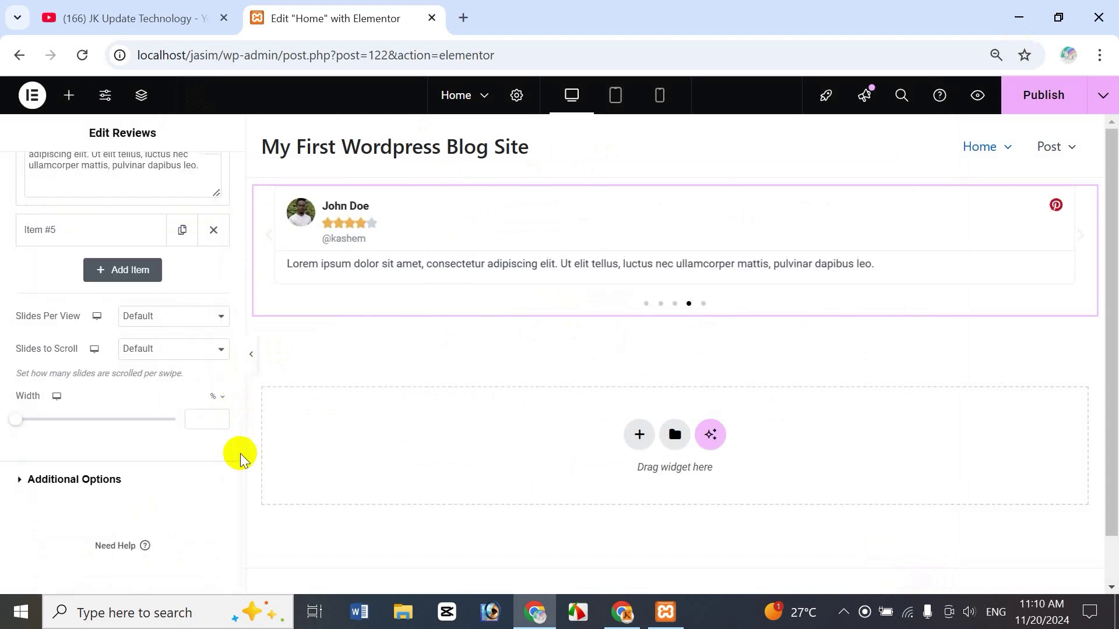
left_click(47, 232)
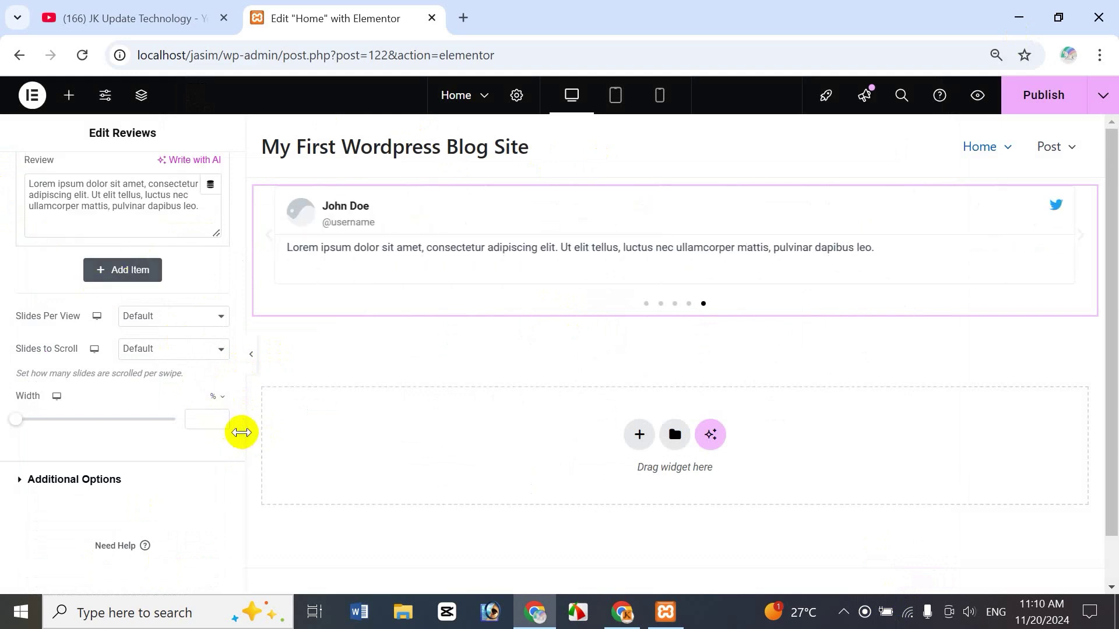
left_click_drag(240, 434, 238, 292)
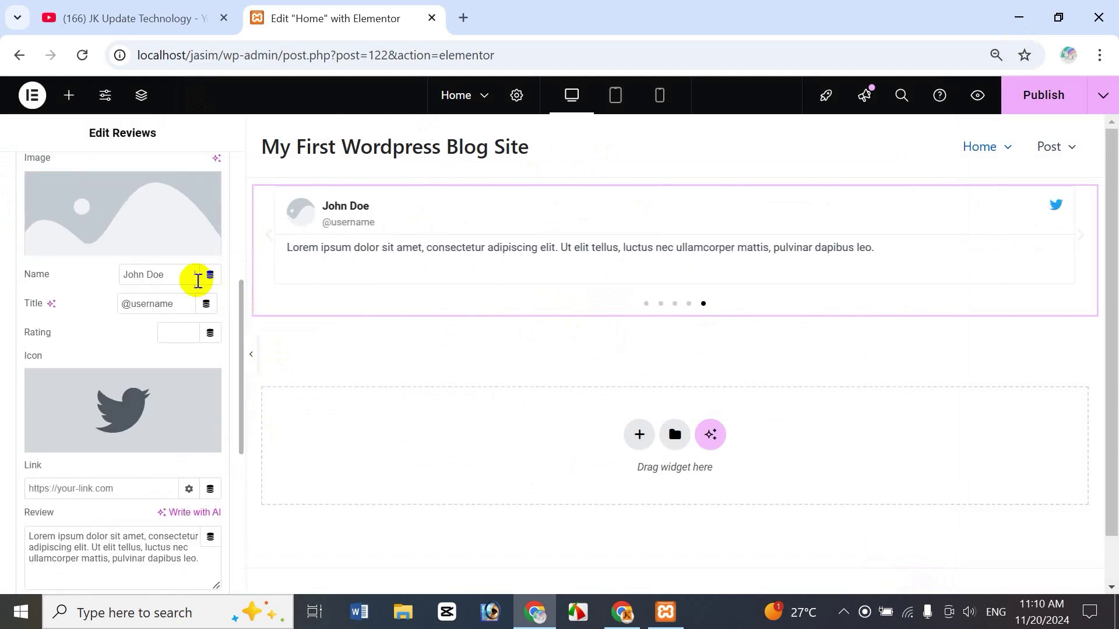
left_click(112, 229)
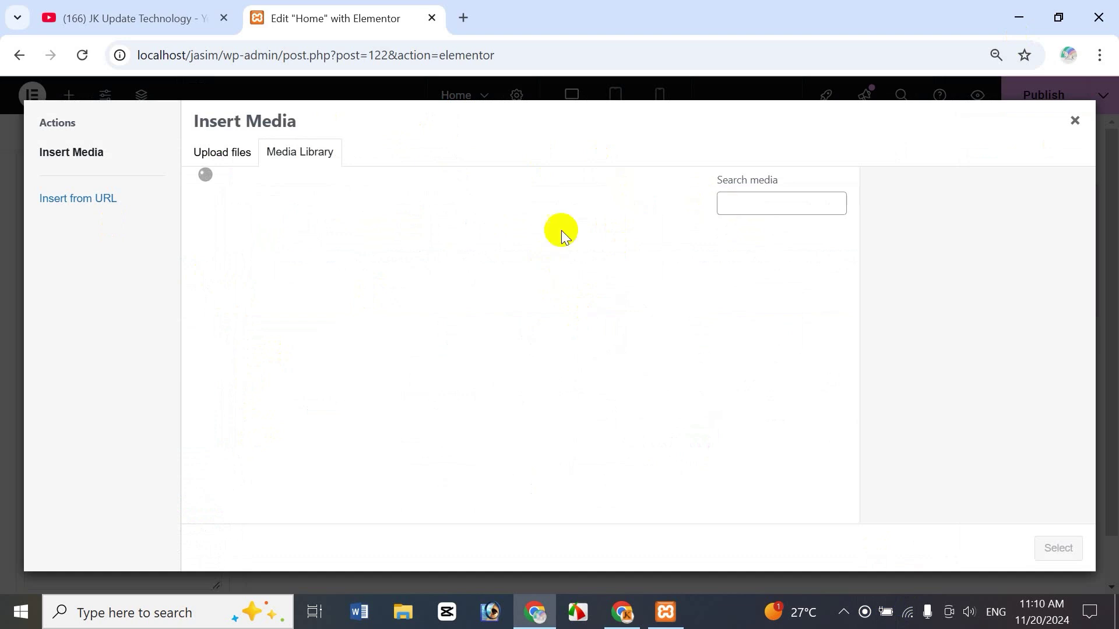
left_click(716, 291)
left_click(1058, 548)
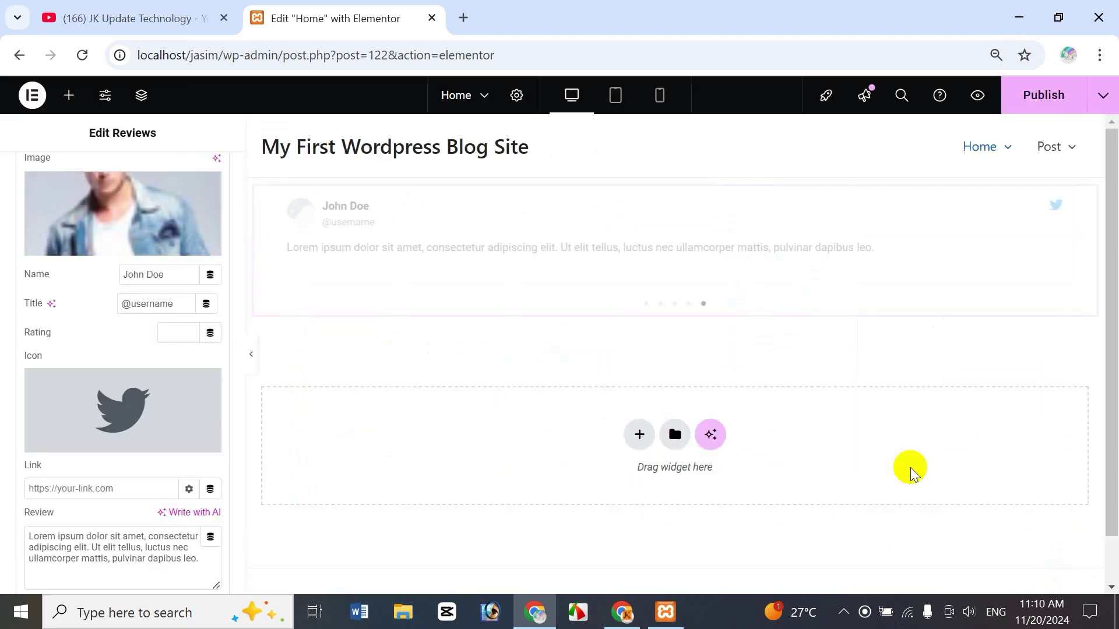
Enter the reviewer's name on the fifth slide and set its title to Managing Director.
left_click_drag(166, 274, 99, 274)
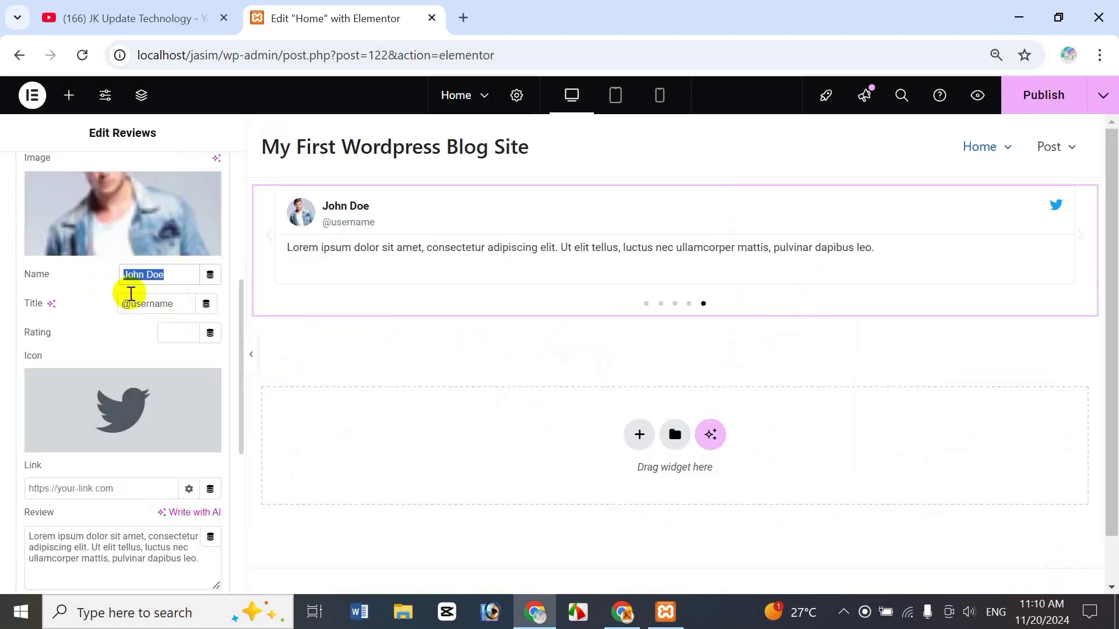
type("Mr.")
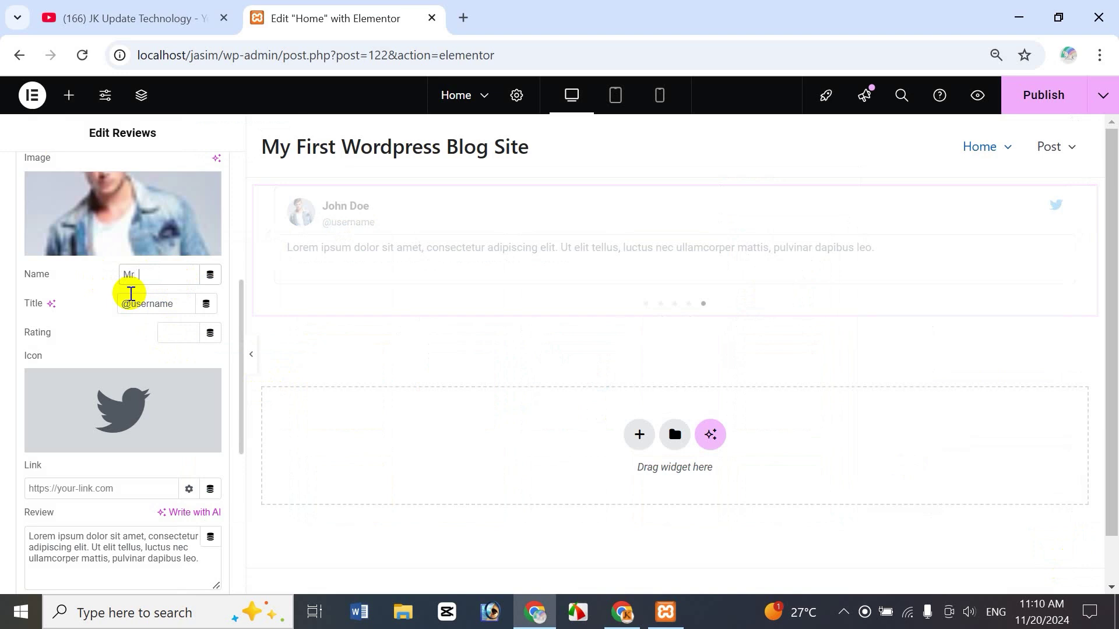
type(" Ohdidul")
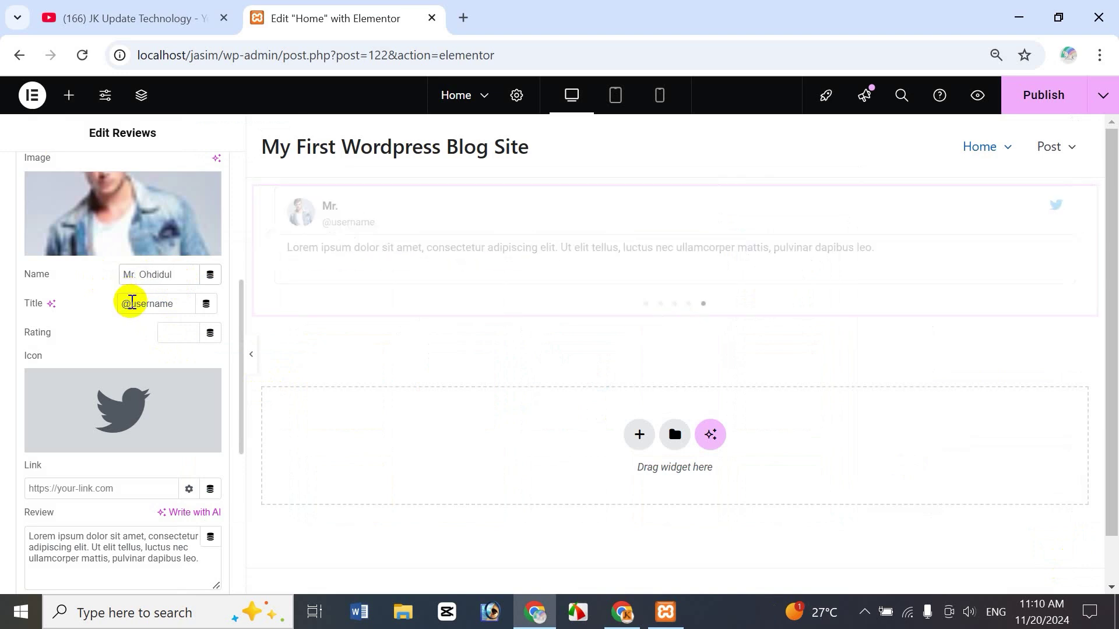
left_click_drag(169, 305, 104, 309)
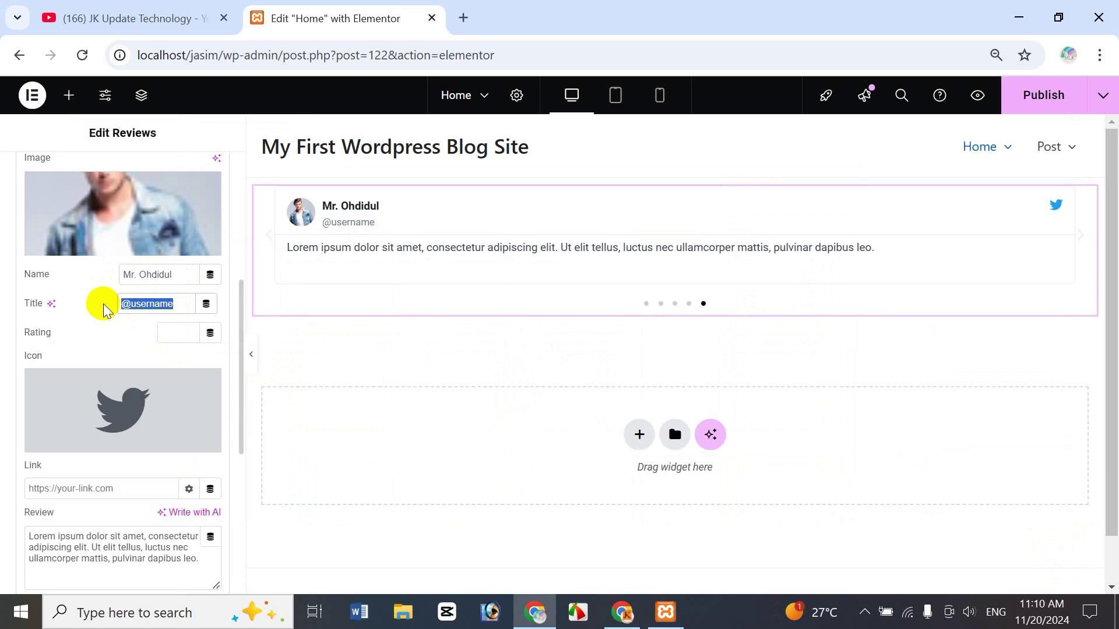
type("Managing Direc")
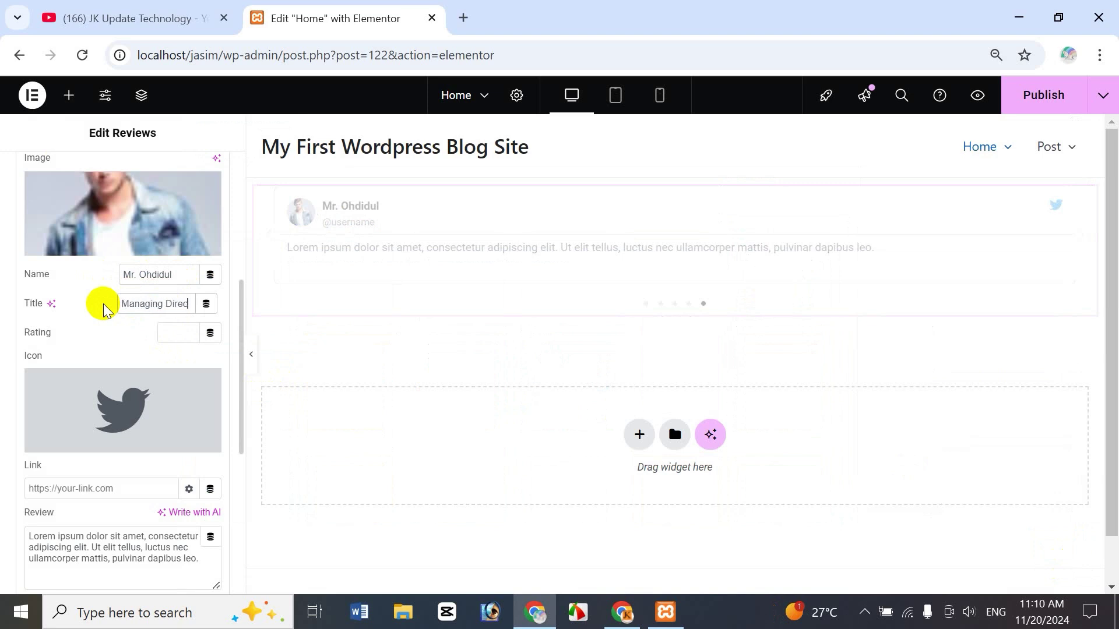
Set the fifth review slide's rating to 5 and change its icon to WhatsApp from the icon library.
left_click(175, 332)
type("5")
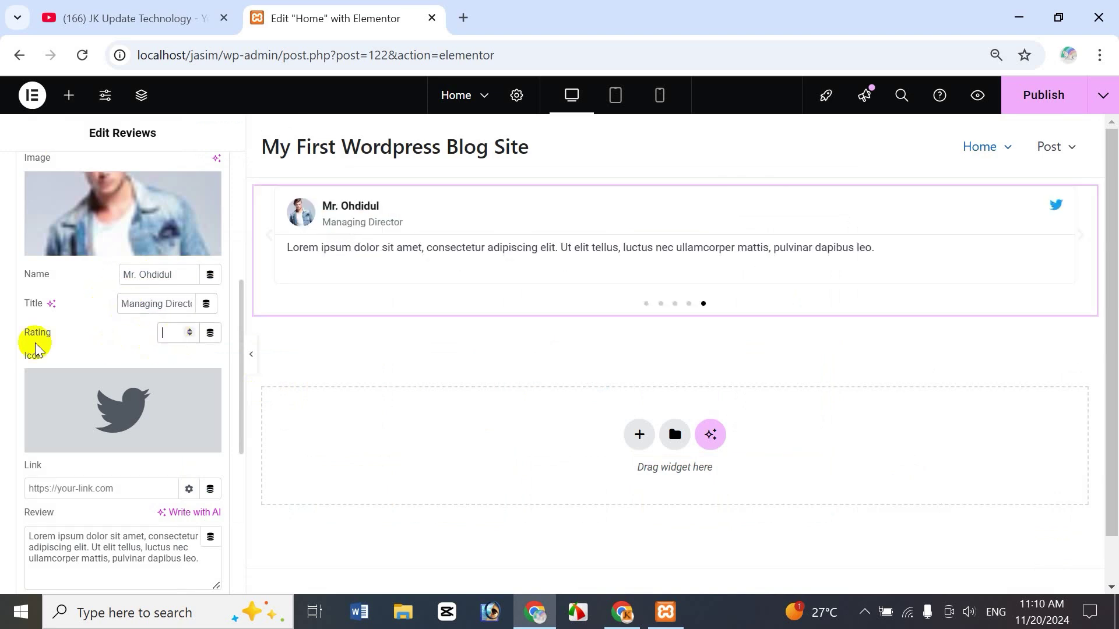
left_click(81, 440)
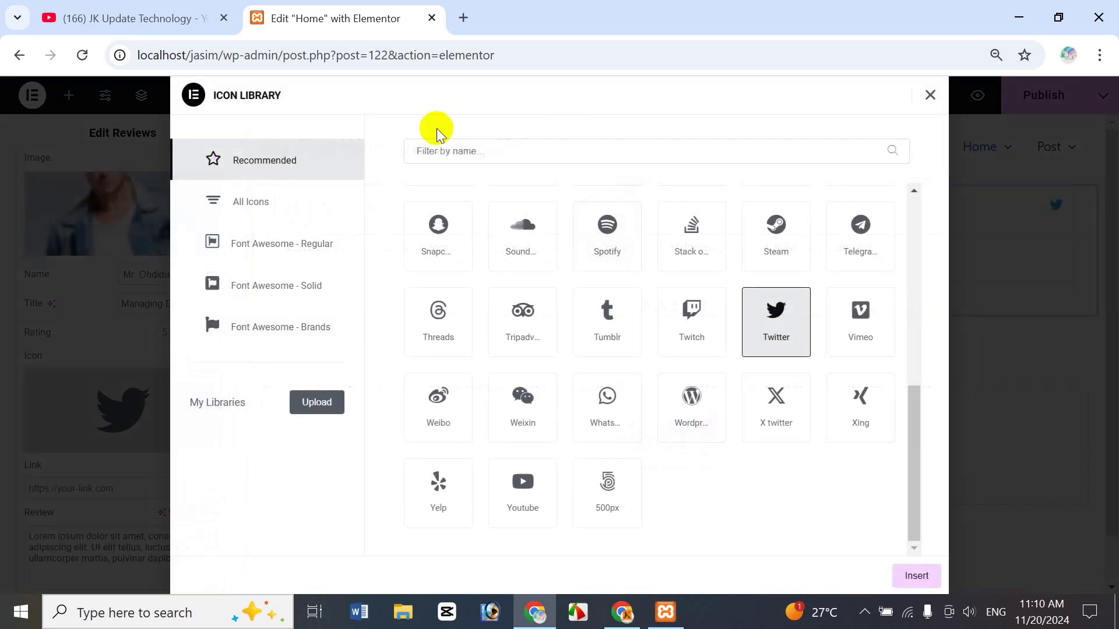
left_click(461, 153)
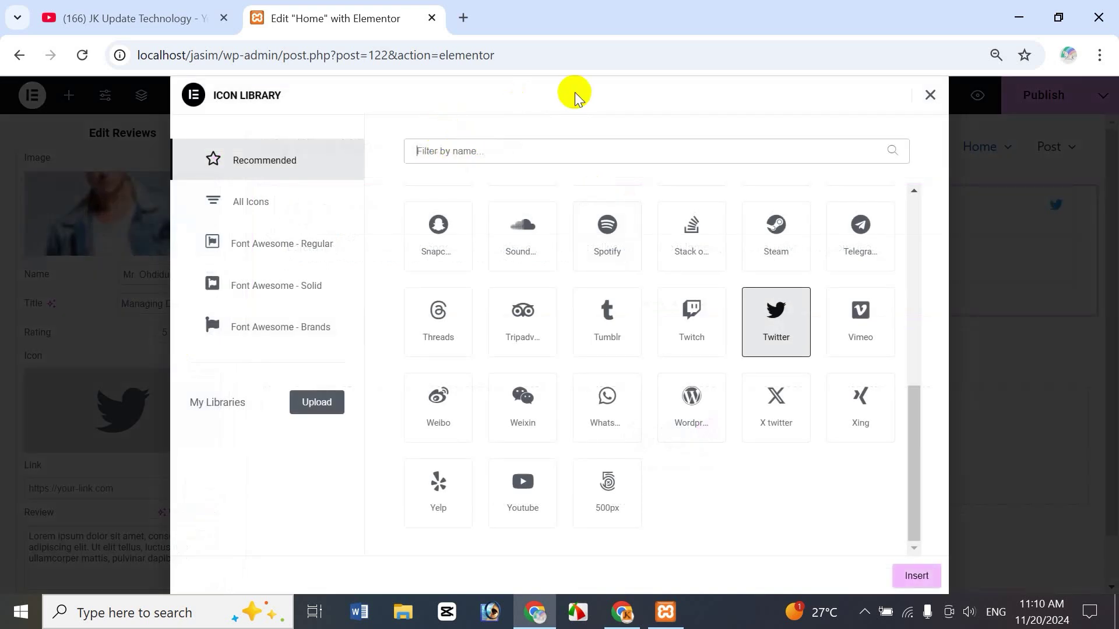
type("wh")
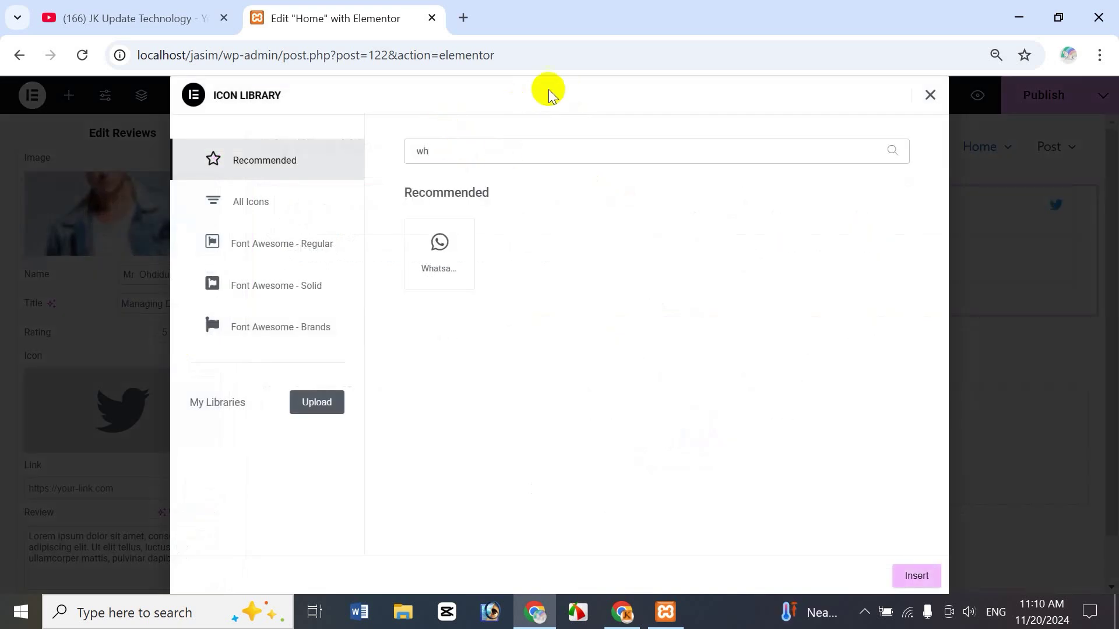
left_click(443, 239)
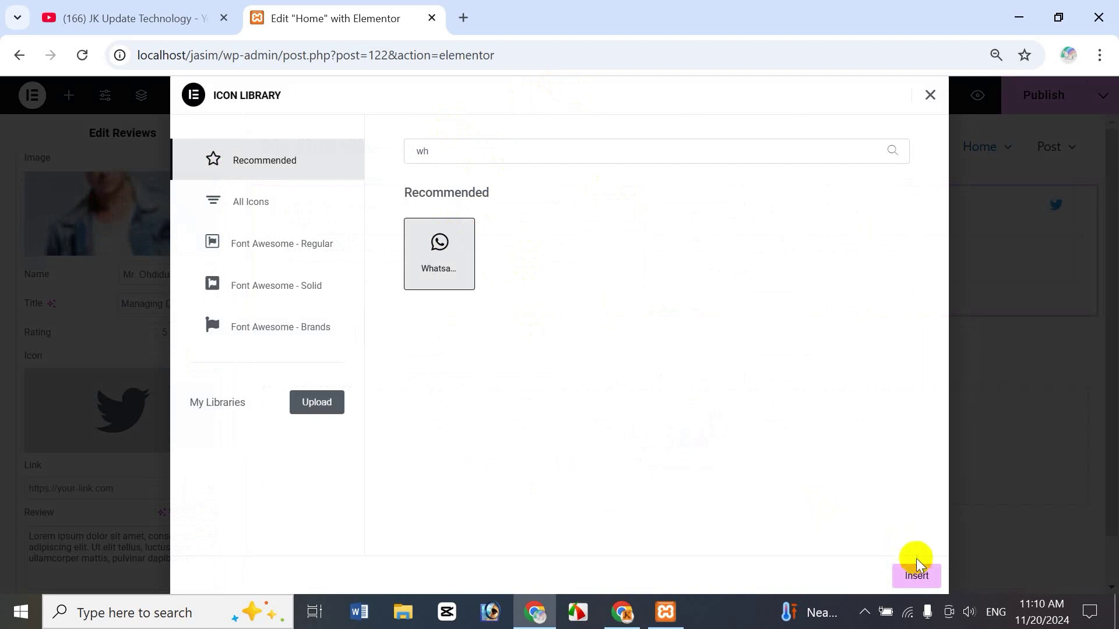
left_click(917, 574)
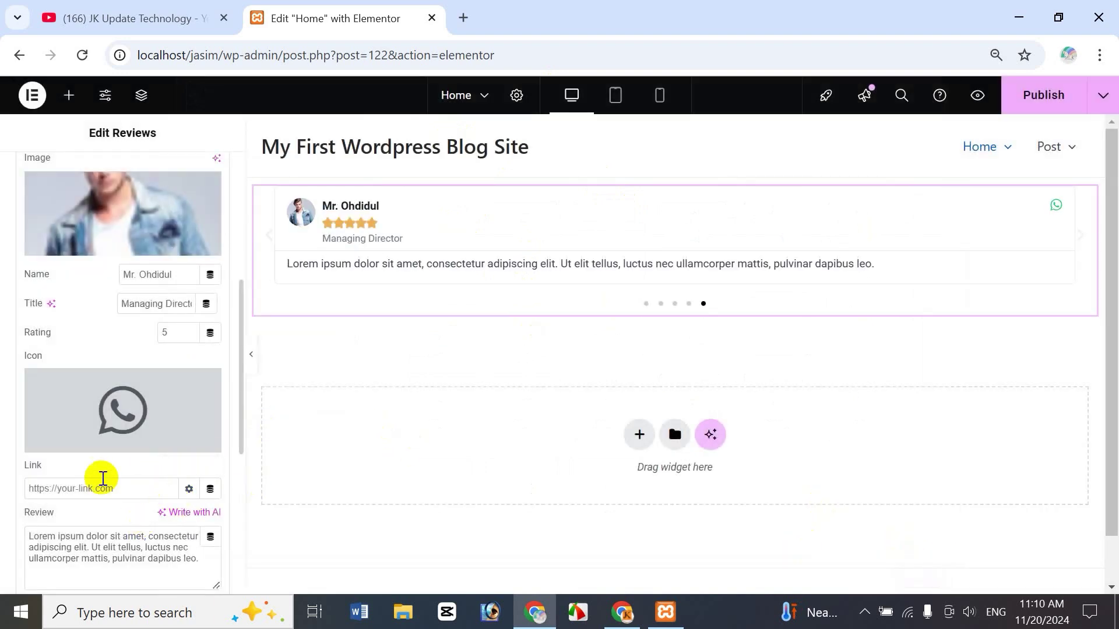
Lengthen the fifth slide's review by appending a copy of its own text from "adipiscing elit" through "pulvinar dapibus leo.".
left_click(80, 487)
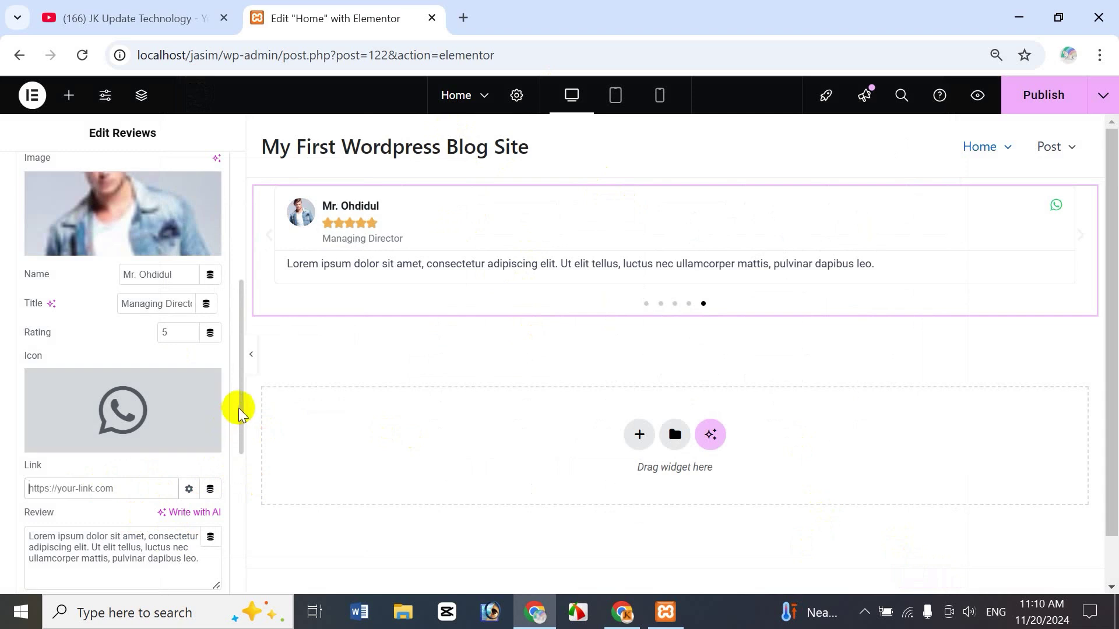
scroll(168, 447, "down", 2)
left_click_drag(195, 424, 70, 429)
key("ctrl+c")
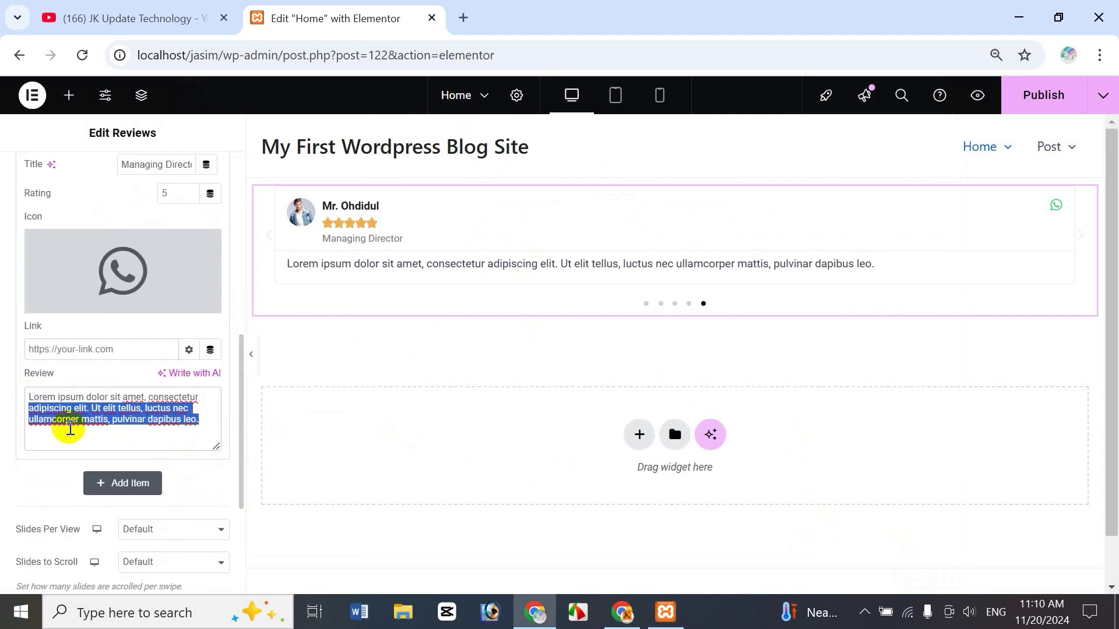
left_click(70, 430)
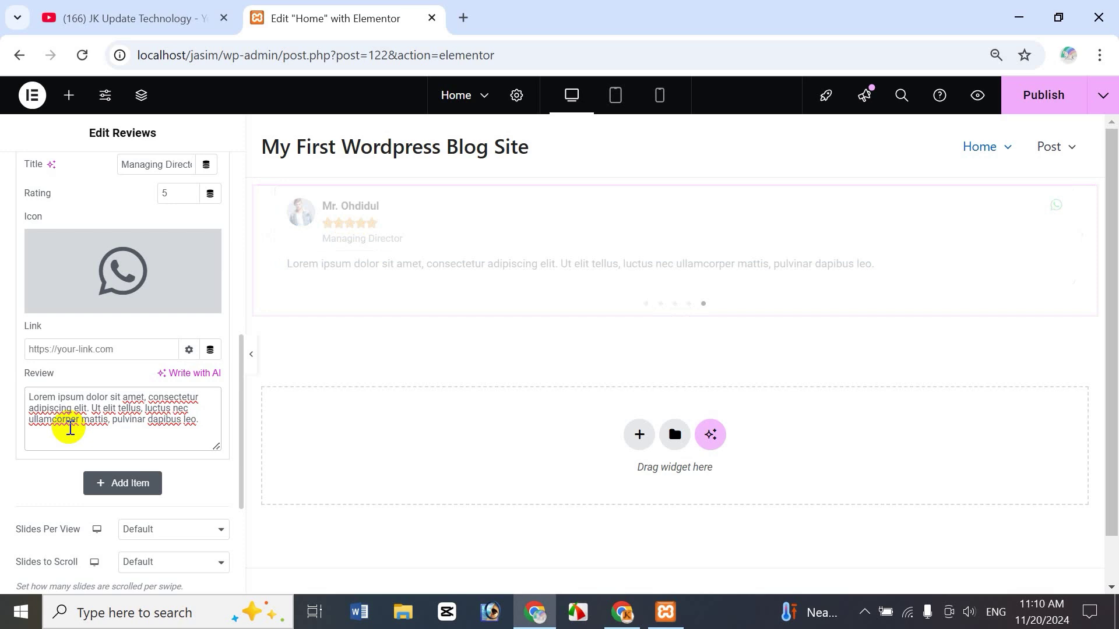
key("ctrl+v")
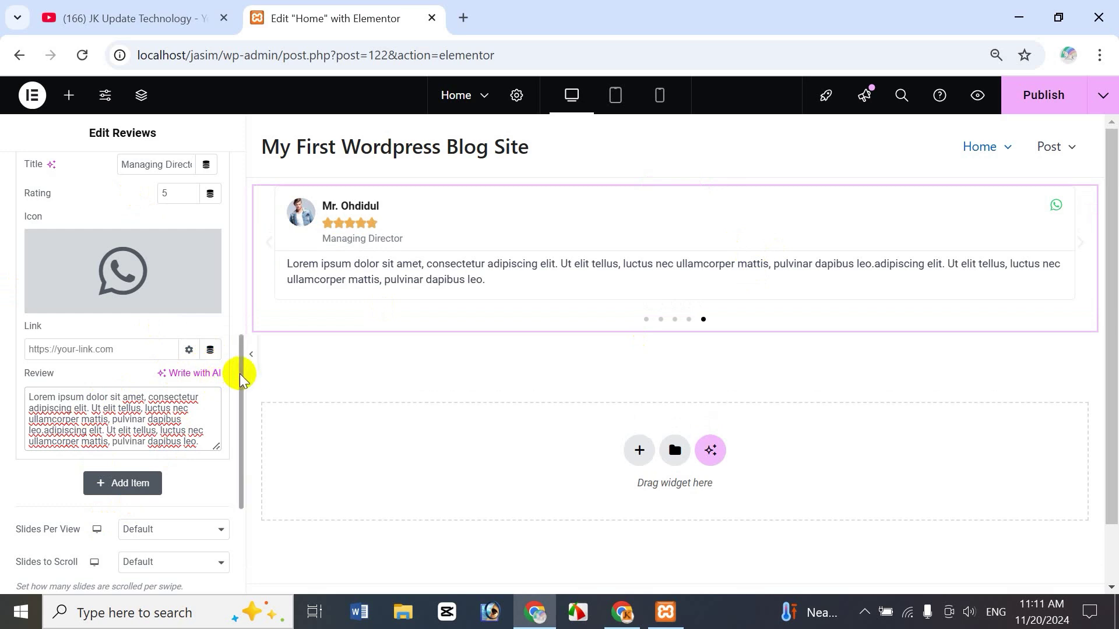
scroll(238, 361, "up", 5)
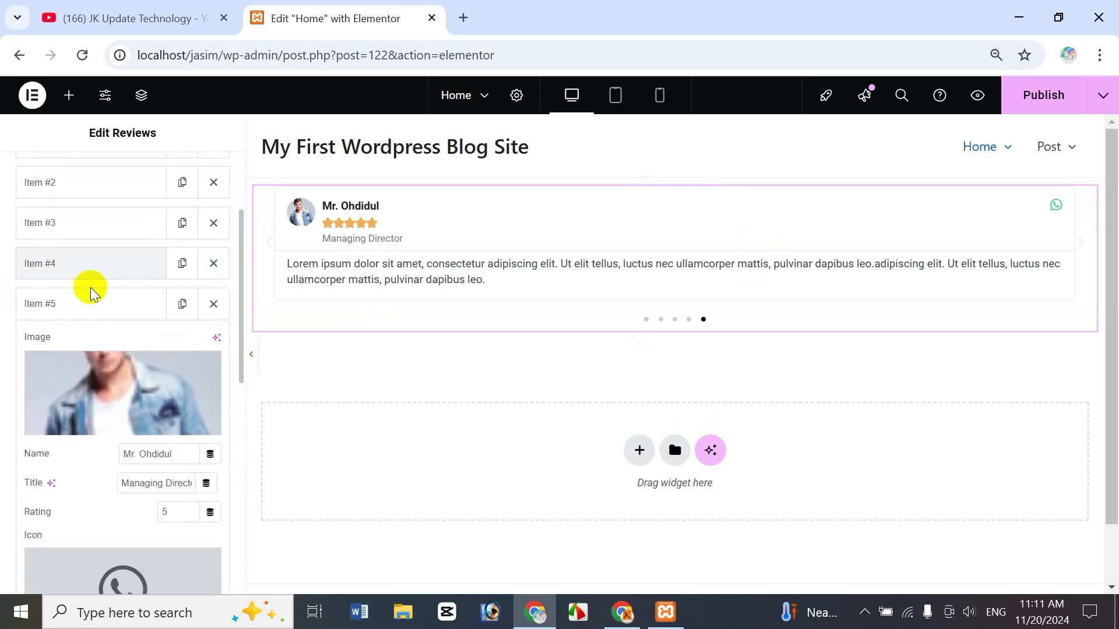
Collapse the fifth review item and set the carousel's Slides Per View to 3.
left_click(68, 304)
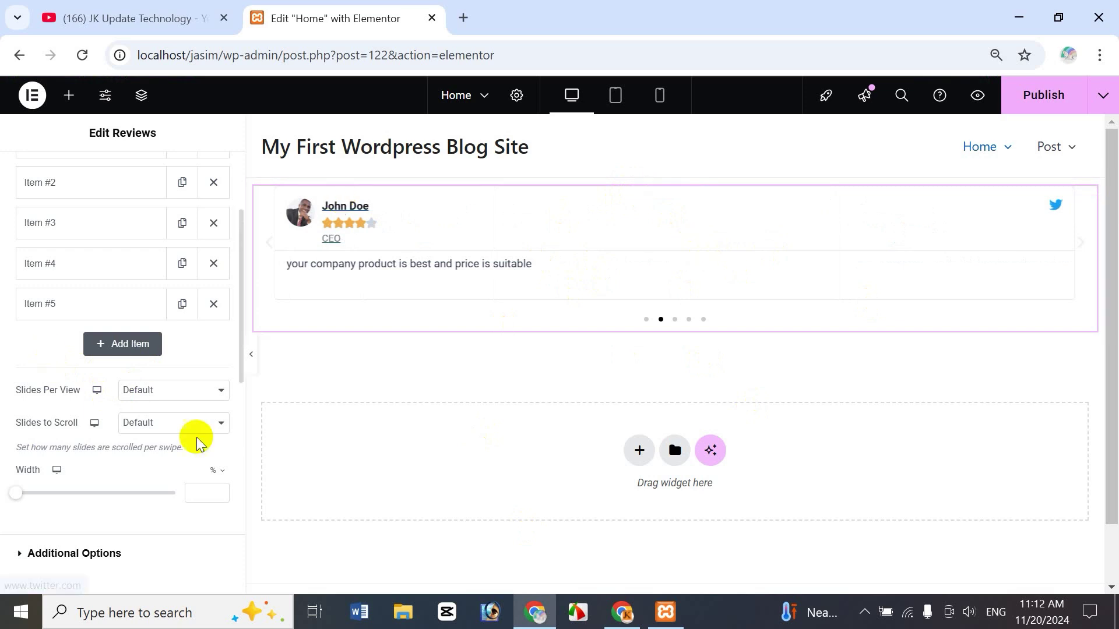
left_click(178, 399)
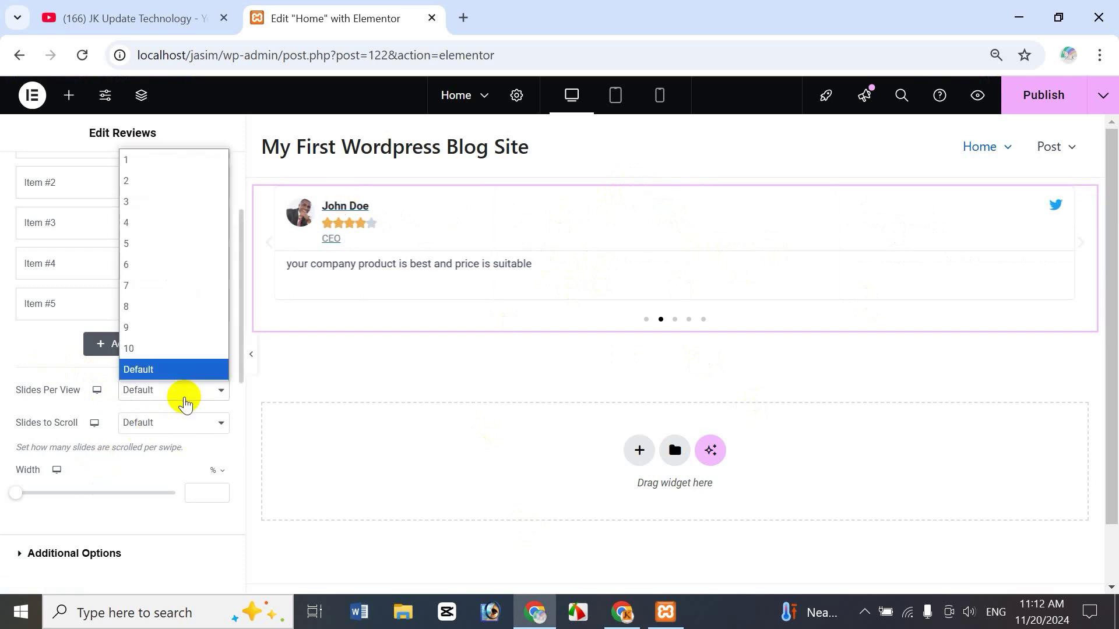
left_click(170, 204)
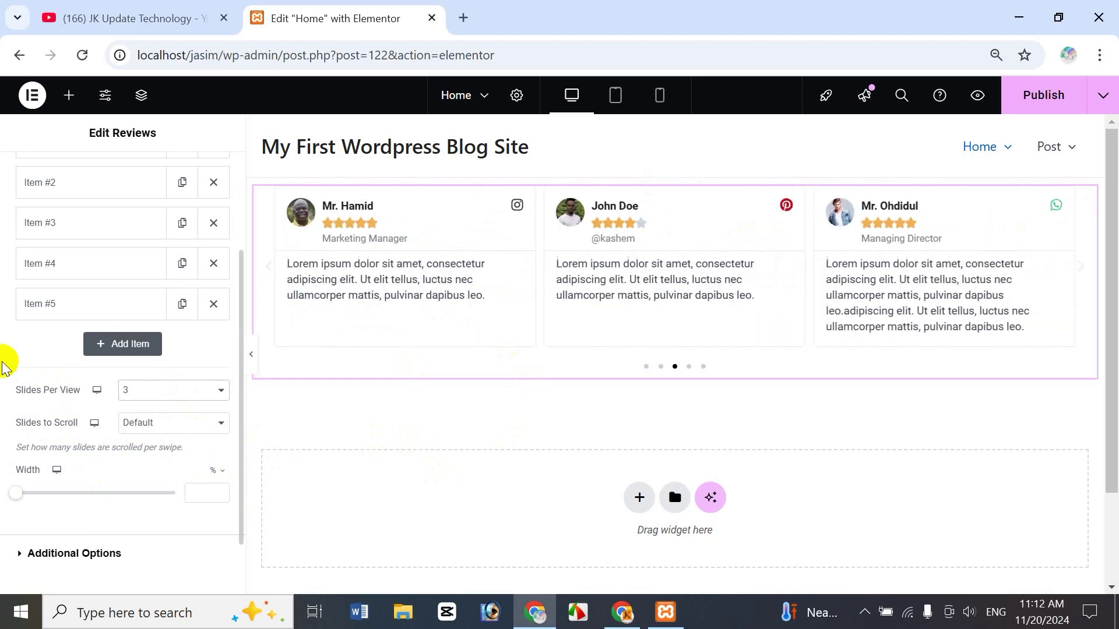
Try a Slides to Scroll value of 2, advance the carousel, and restore the setting to Default.
left_click(157, 423)
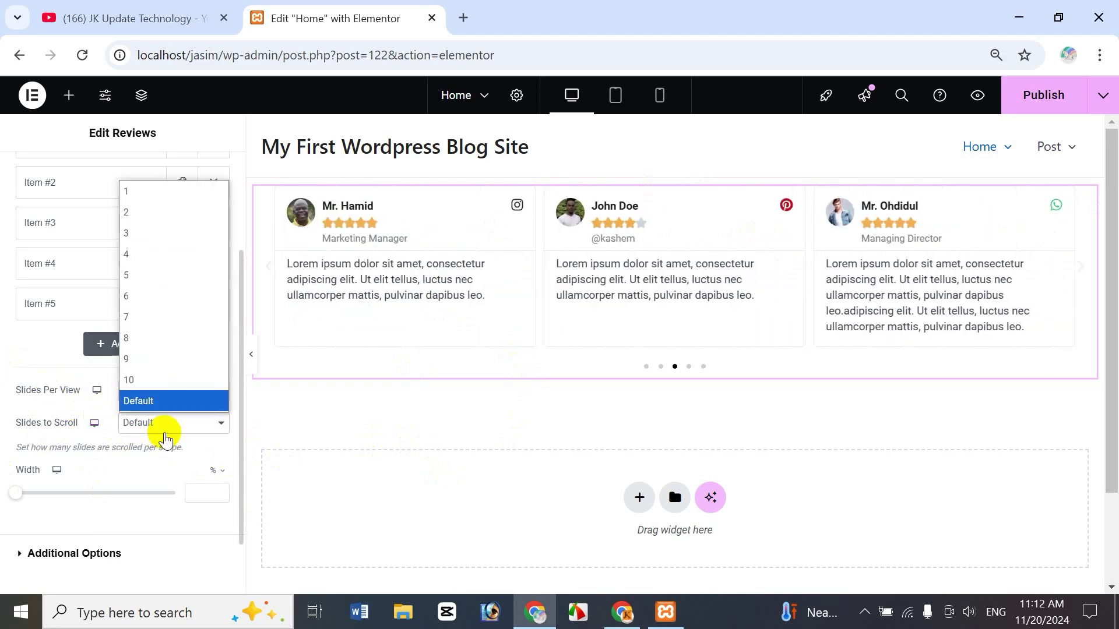
left_click(160, 213)
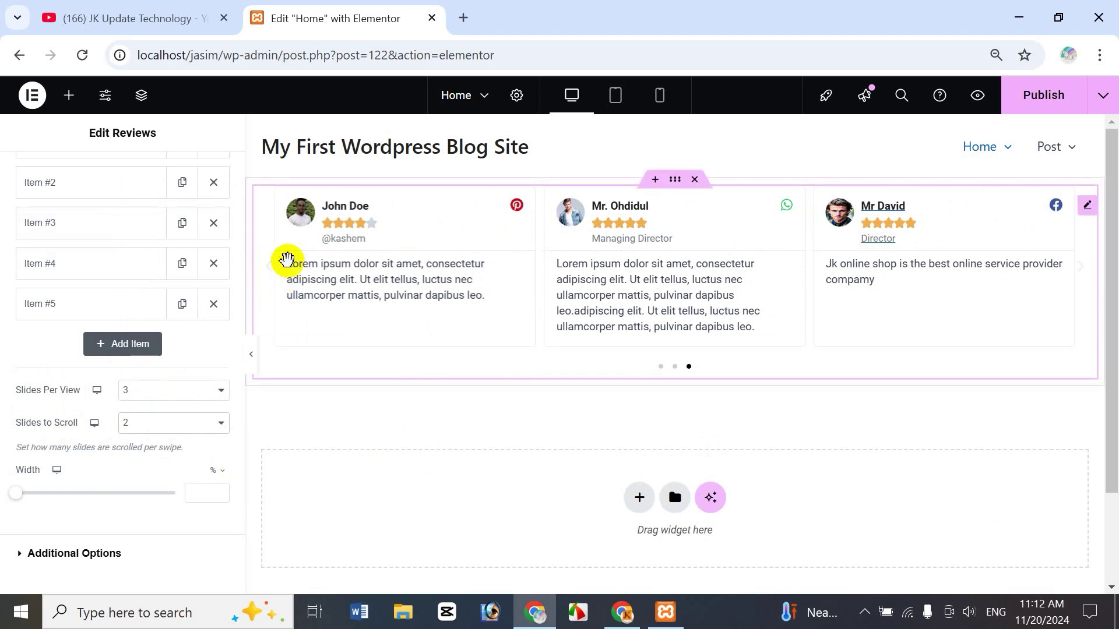
left_click(1085, 273)
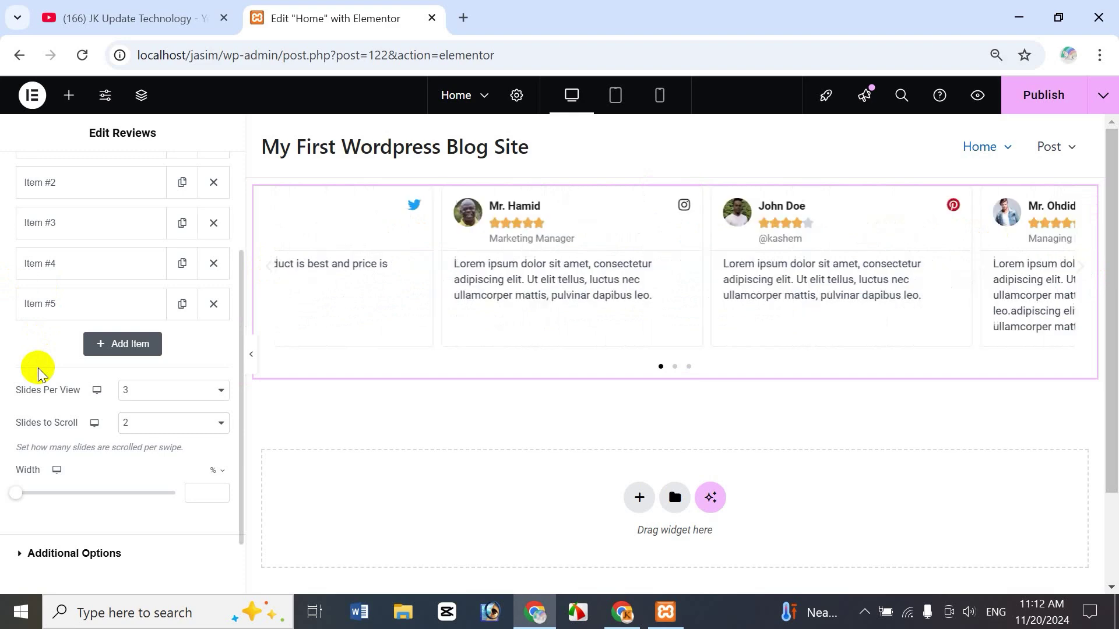
left_click(177, 434)
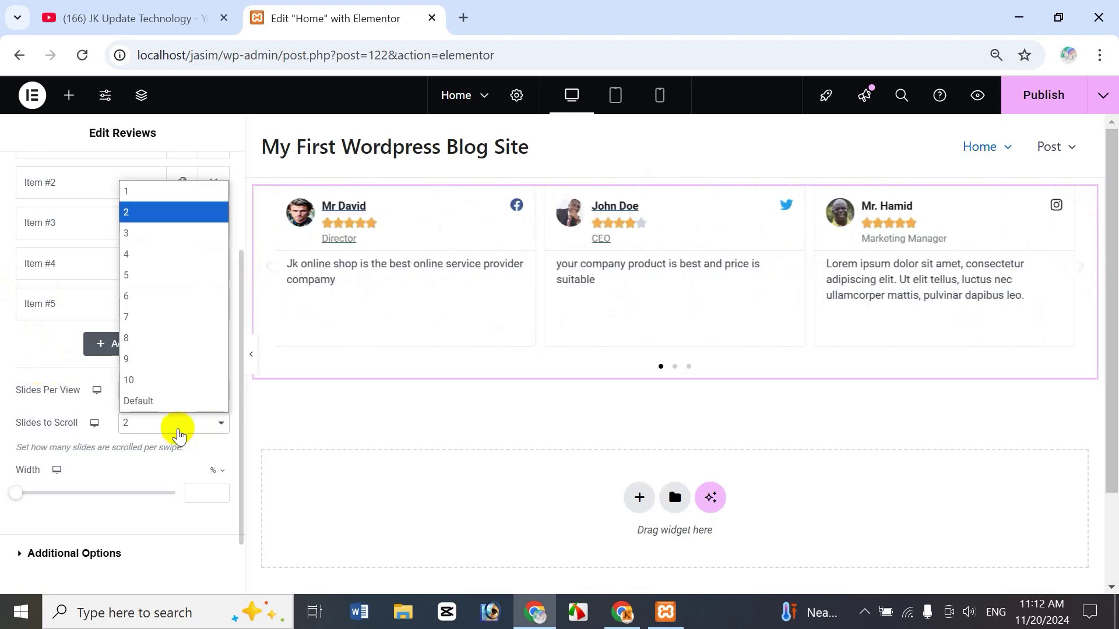
left_click(168, 402)
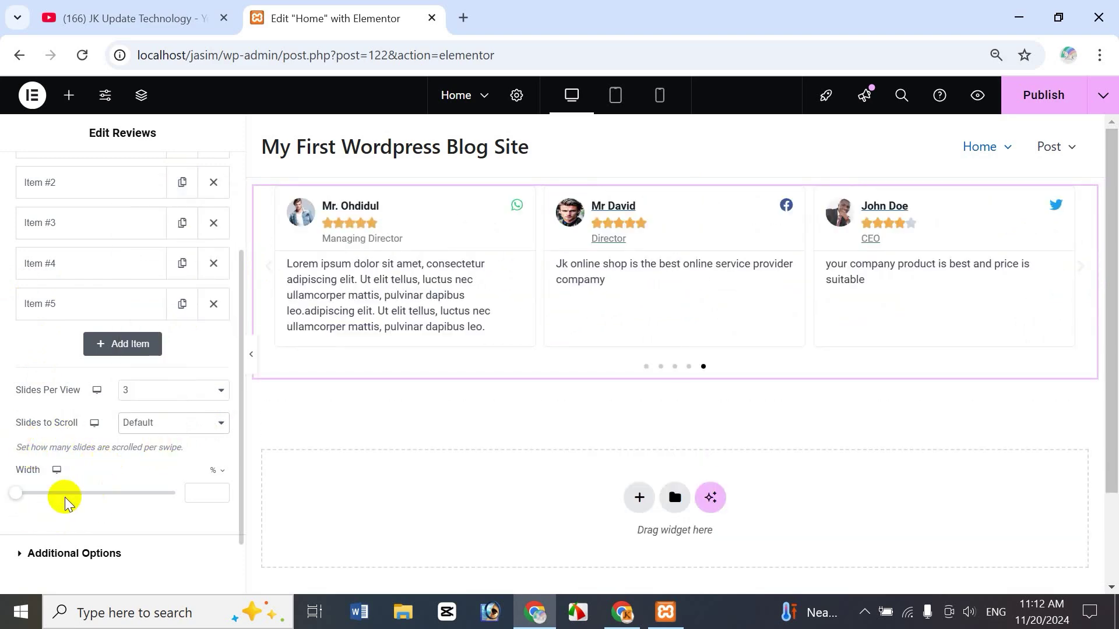
Try a carousel width of 88% and clear the width value again.
left_click_drag(16, 493, 138, 507)
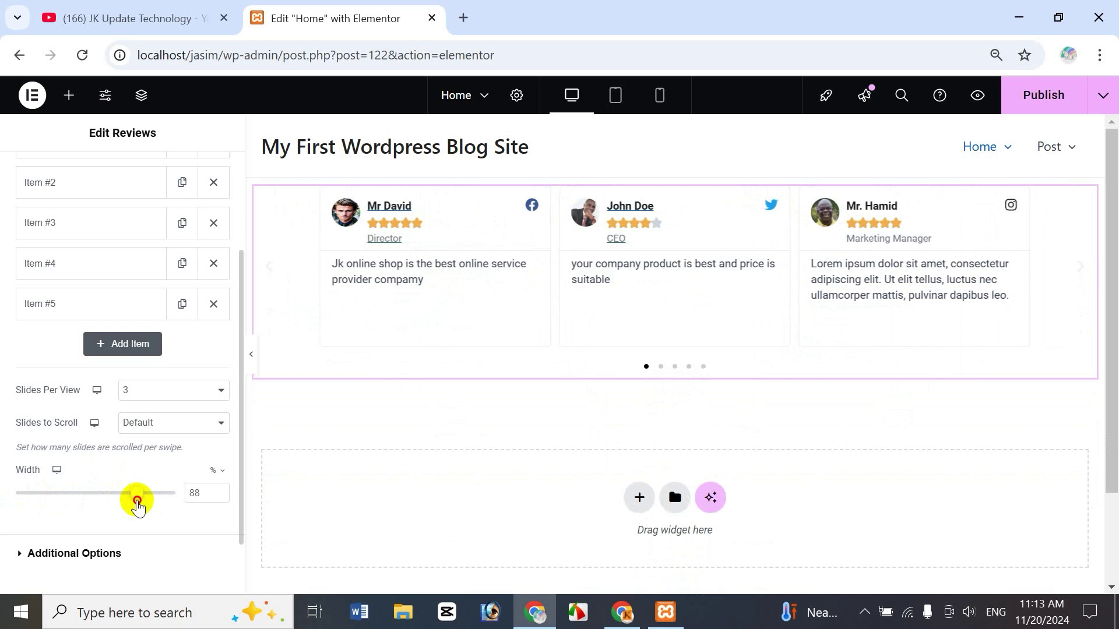
double_click(204, 490)
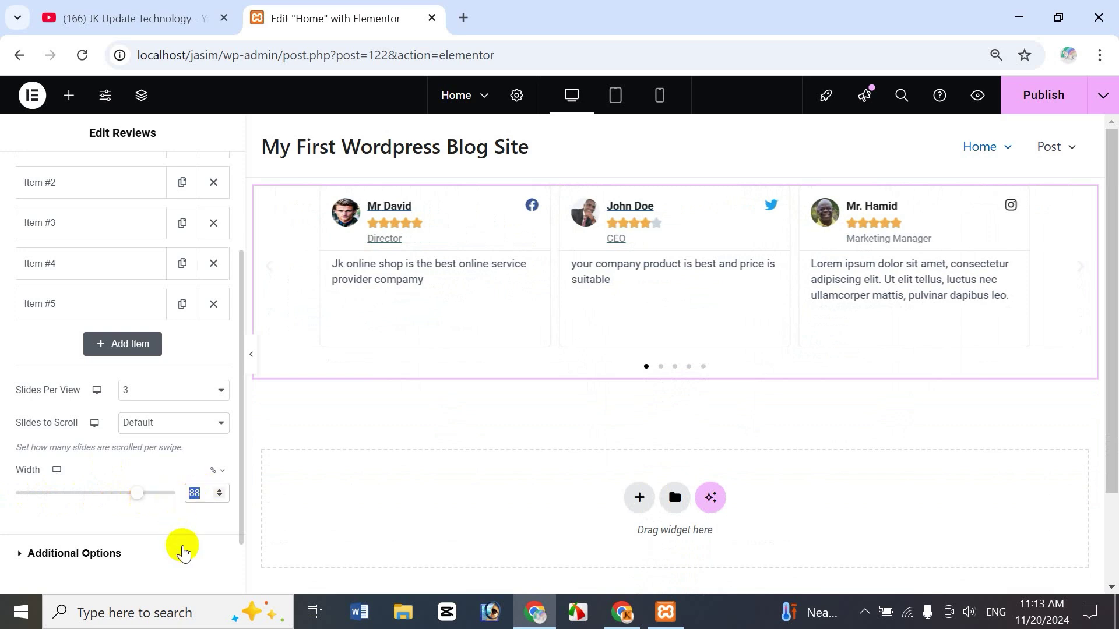
key("BackSpace")
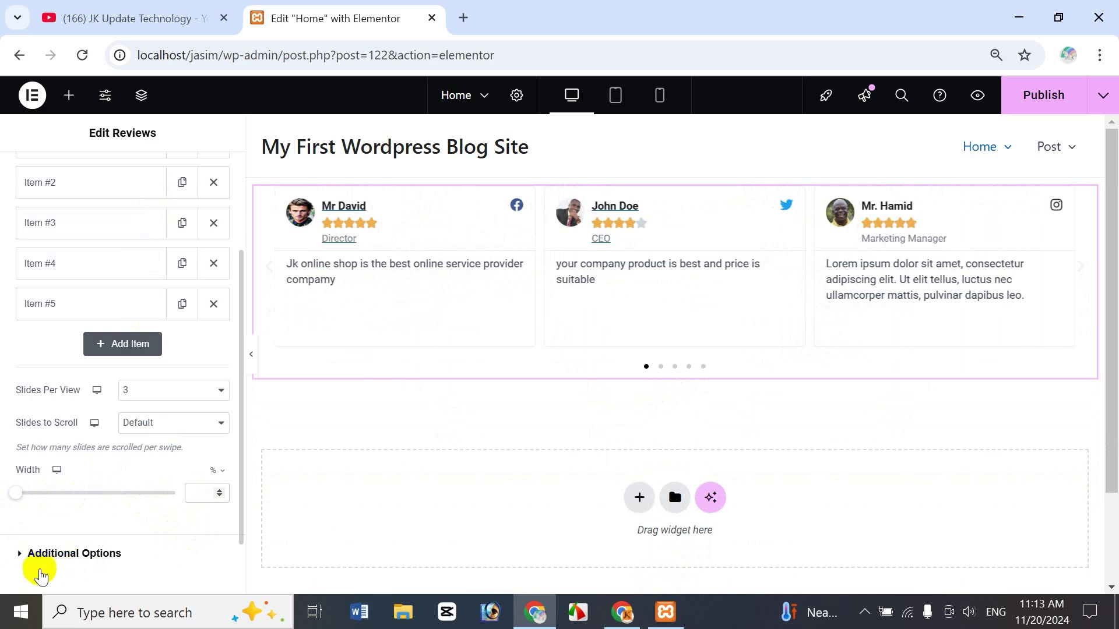
Expand the carousel's Additional Options, and hide the navigation arrows and show them again.
left_click(24, 560)
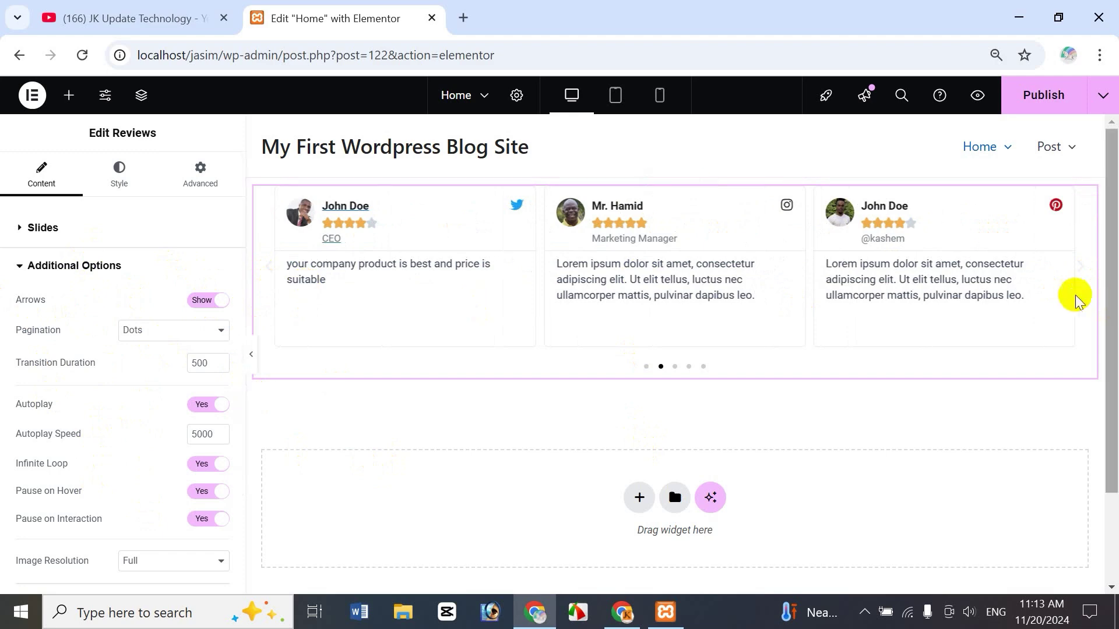
left_click(205, 301)
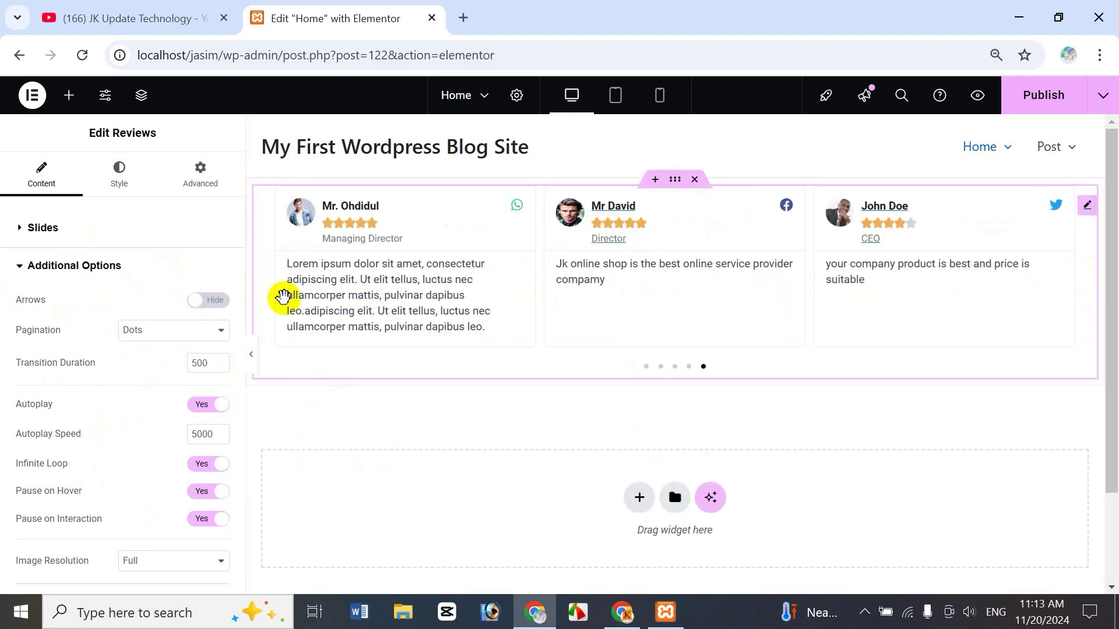
left_click(208, 301)
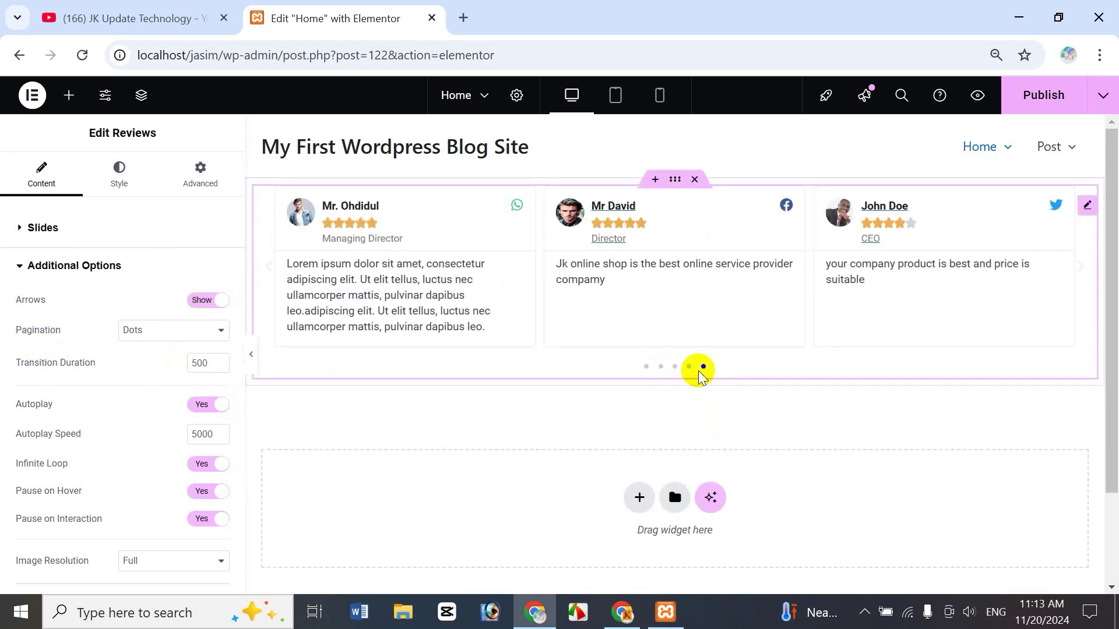
Try the Fraction and None pagination styles for the carousel and return the pagination to Dots.
left_click(155, 344)
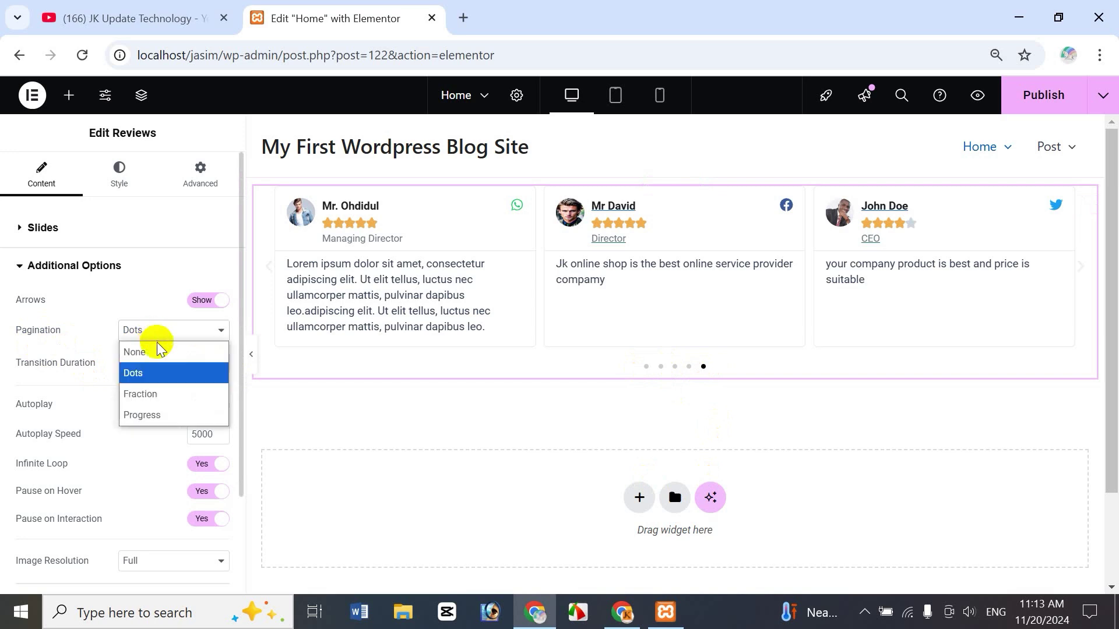
left_click(151, 391)
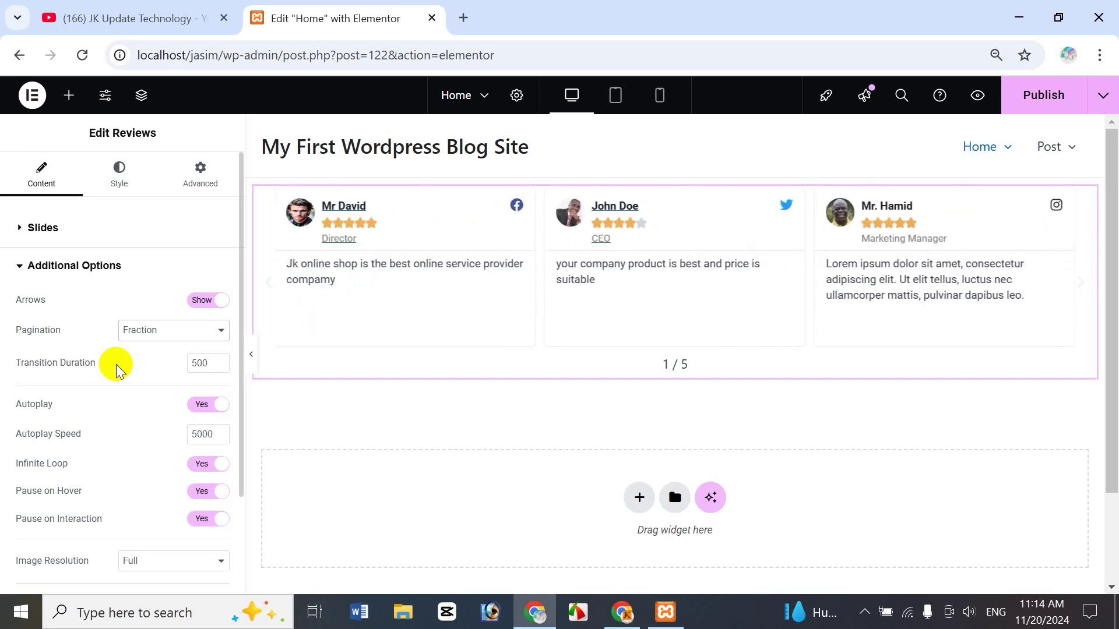
left_click(160, 329)
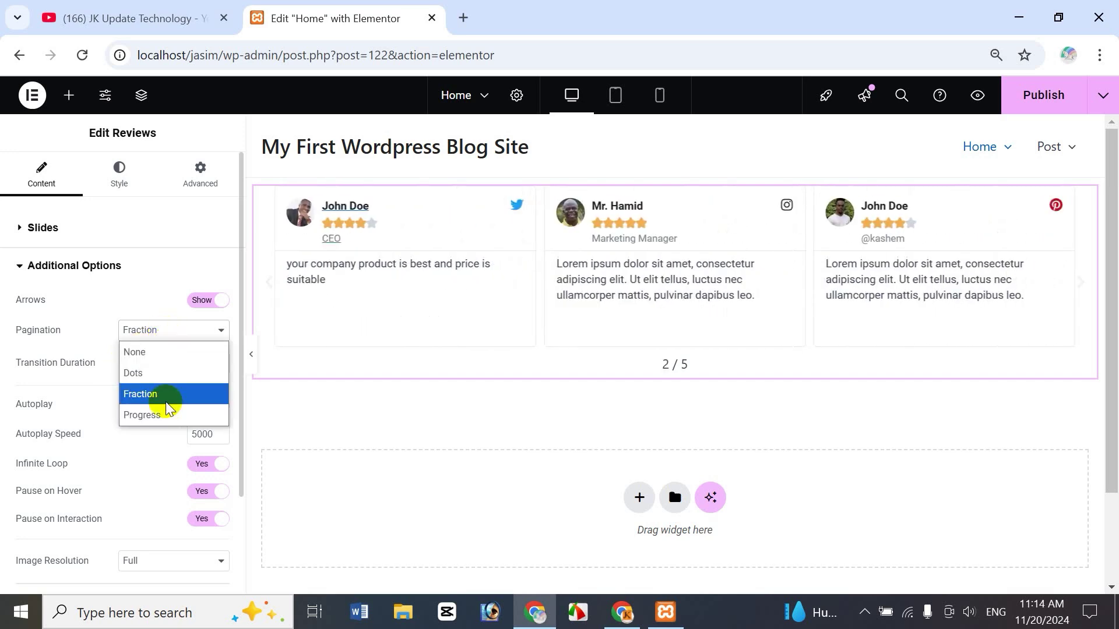
left_click(161, 351)
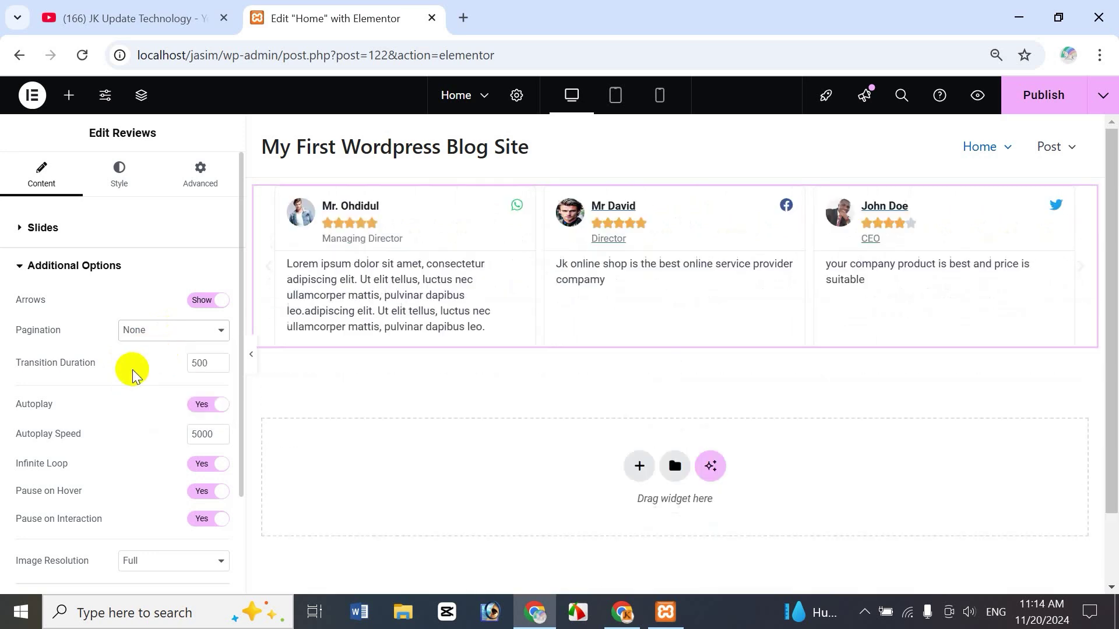
left_click(150, 330)
left_click(161, 373)
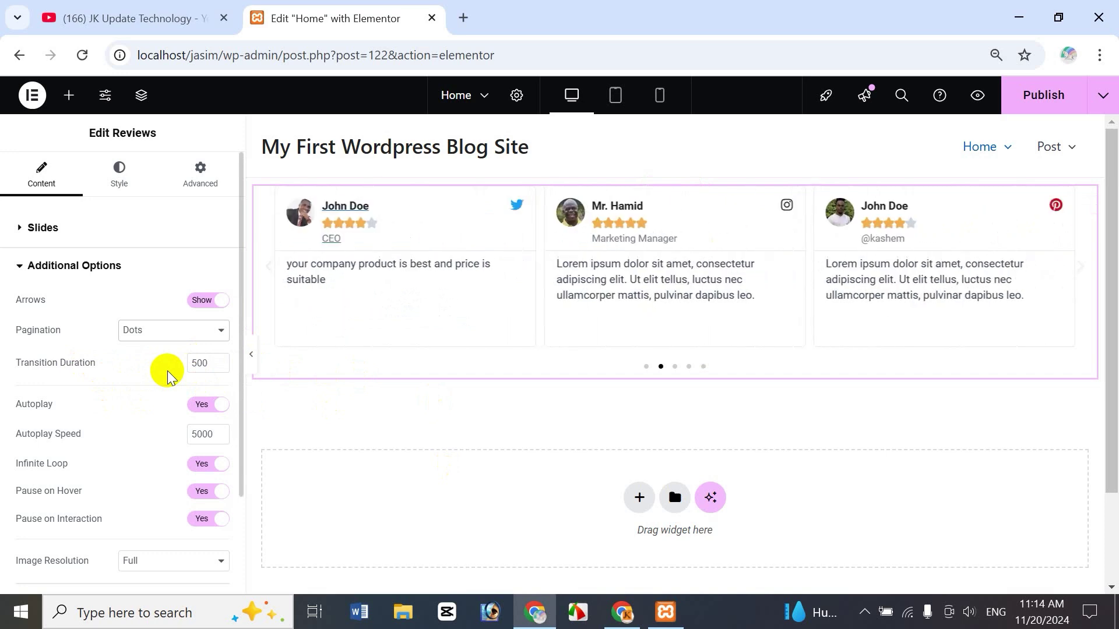
Try a Transition Duration of 1500 and restore 500, and switch Autoplay off and back on.
left_click(193, 363)
type("1")
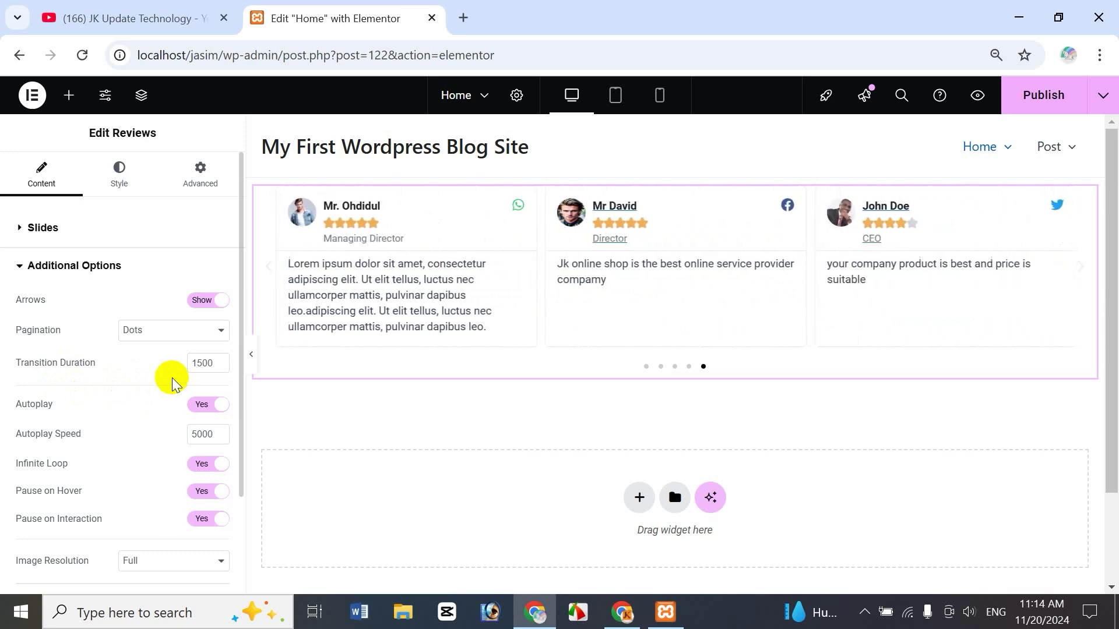
left_click_drag(191, 363, 197, 363)
key("BackSpace")
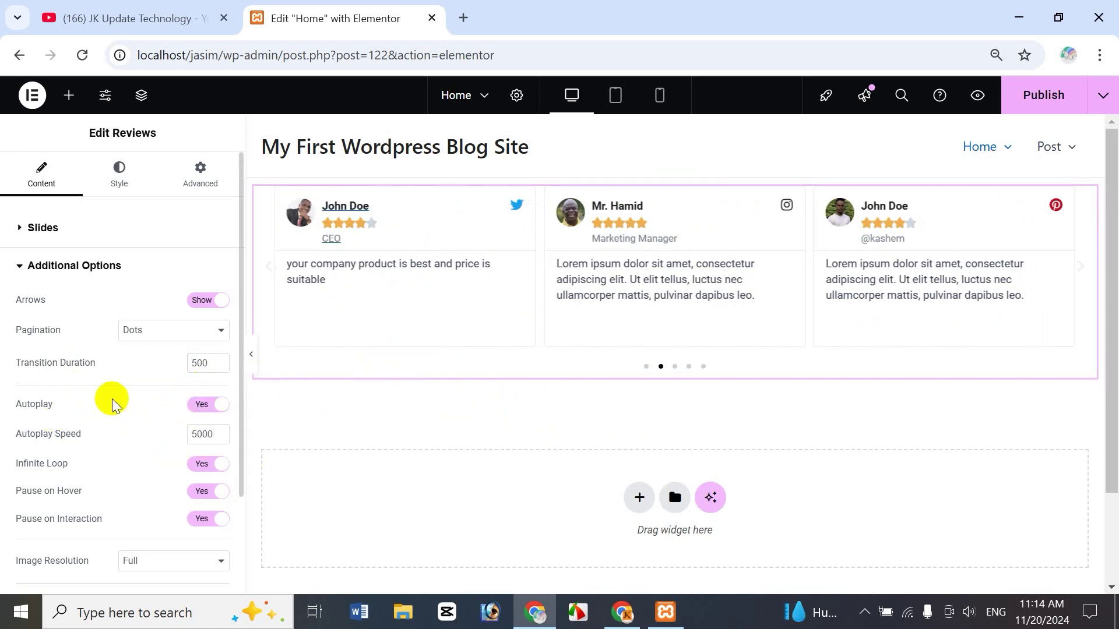
left_click(203, 405)
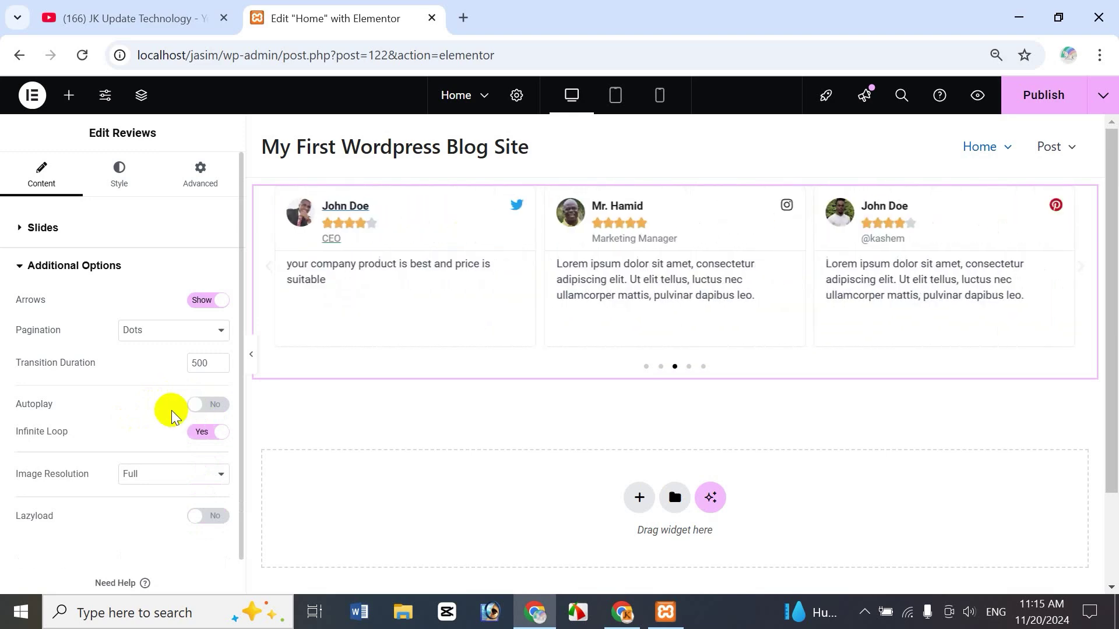
left_click(194, 405)
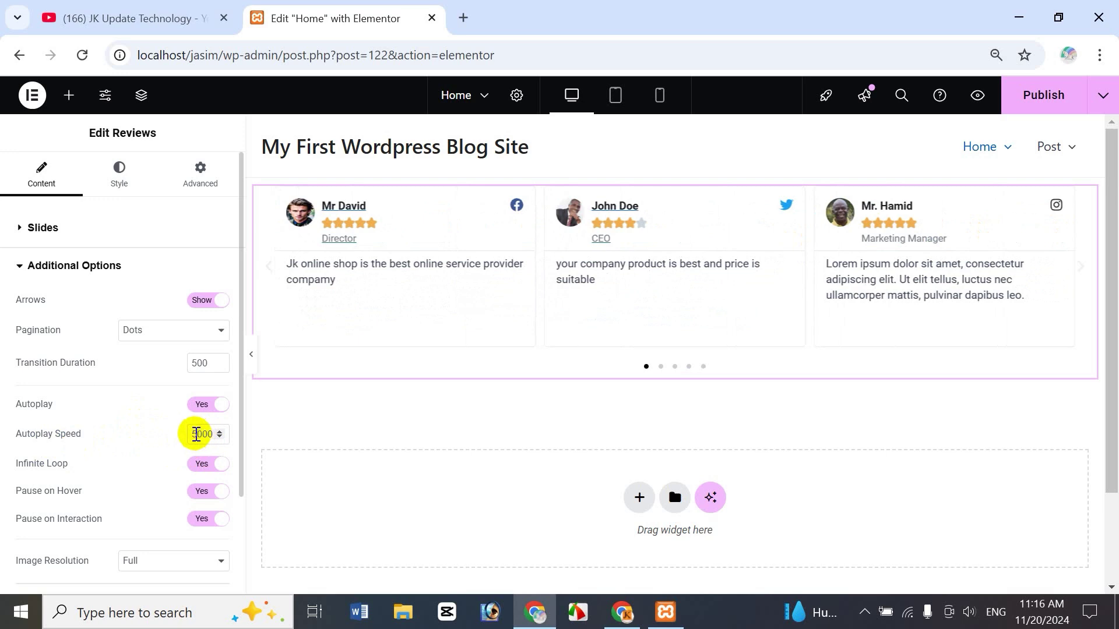
Try an Autoplay Speed of 1000 for the carousel and set it to 2000.
left_click_drag(197, 434, 132, 428)
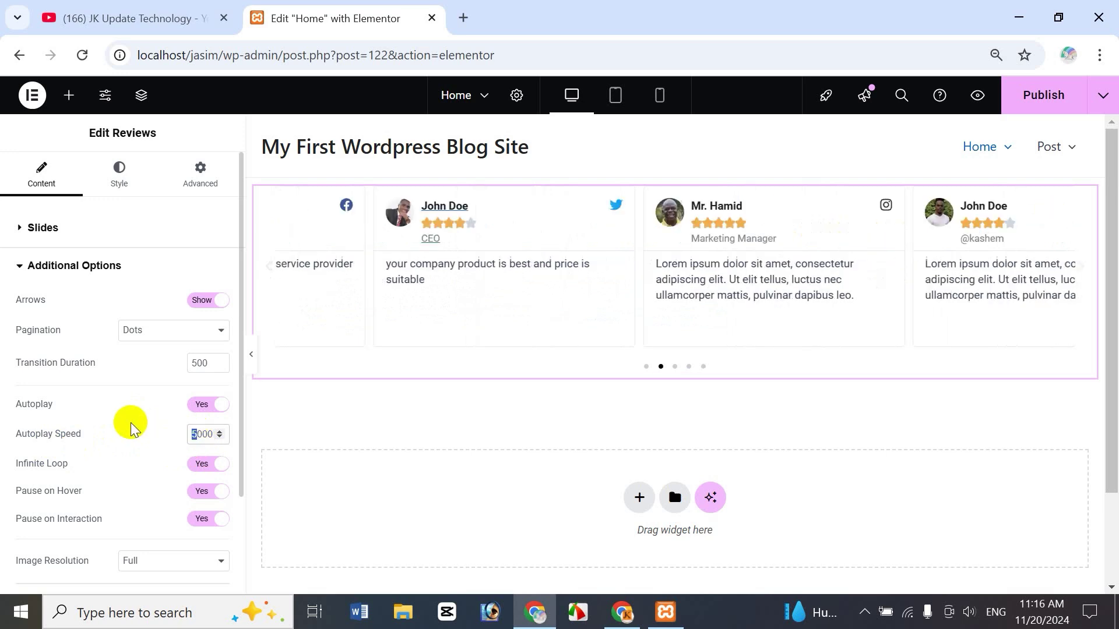
type("1")
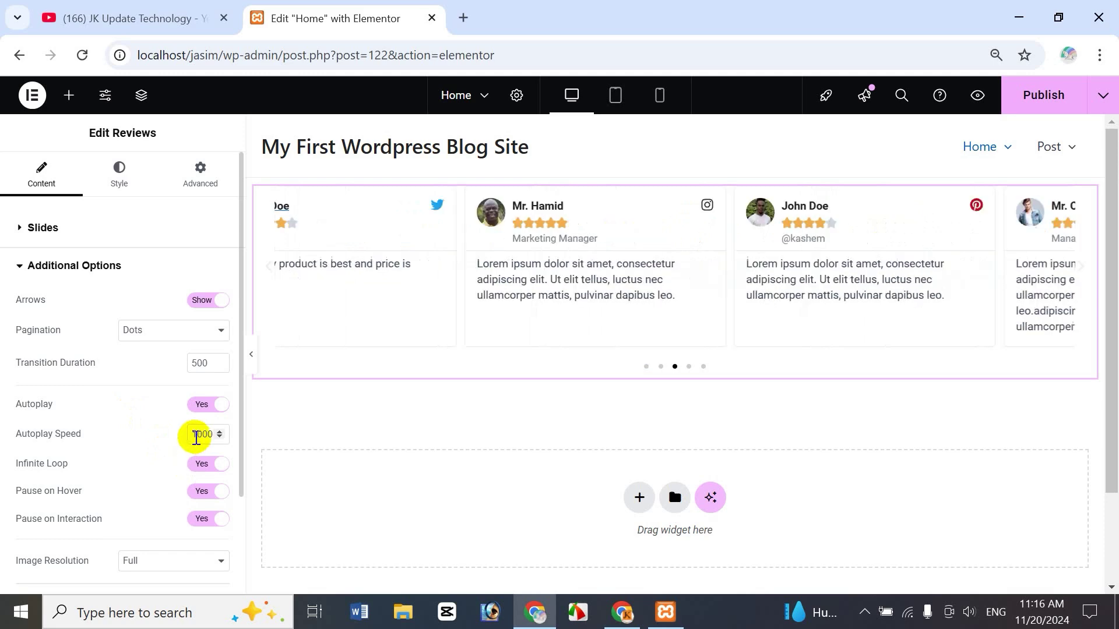
left_click_drag(197, 434, 183, 441)
type("2")
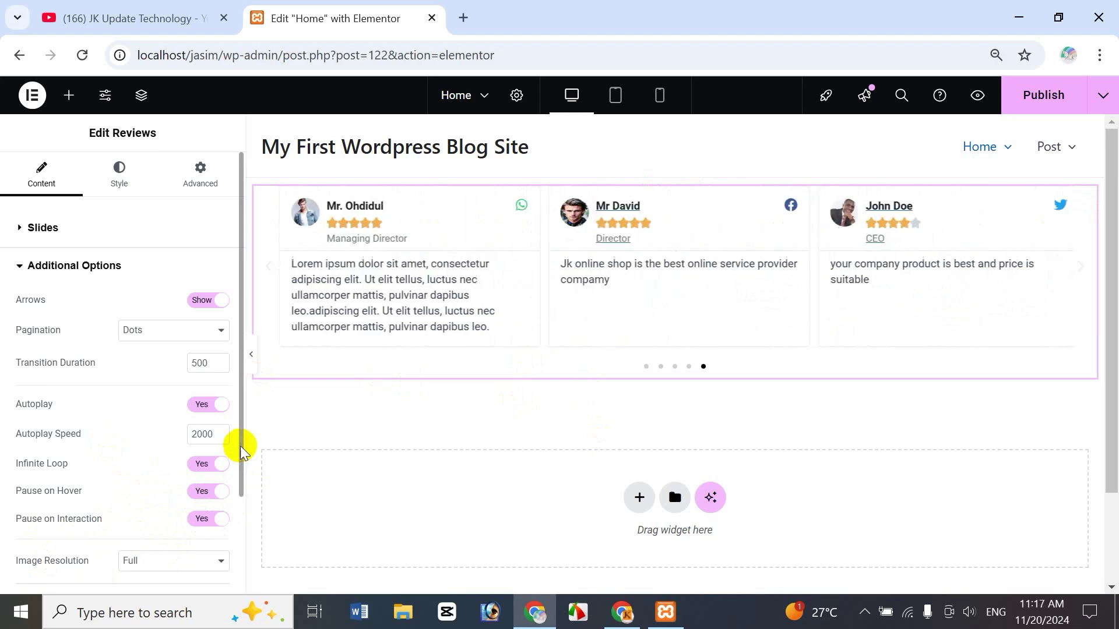
Keep the carousel's Image Resolution at Full and turn Lazyload on.
scroll(242, 488, "down", 1)
scroll(242, 487, "down", 2)
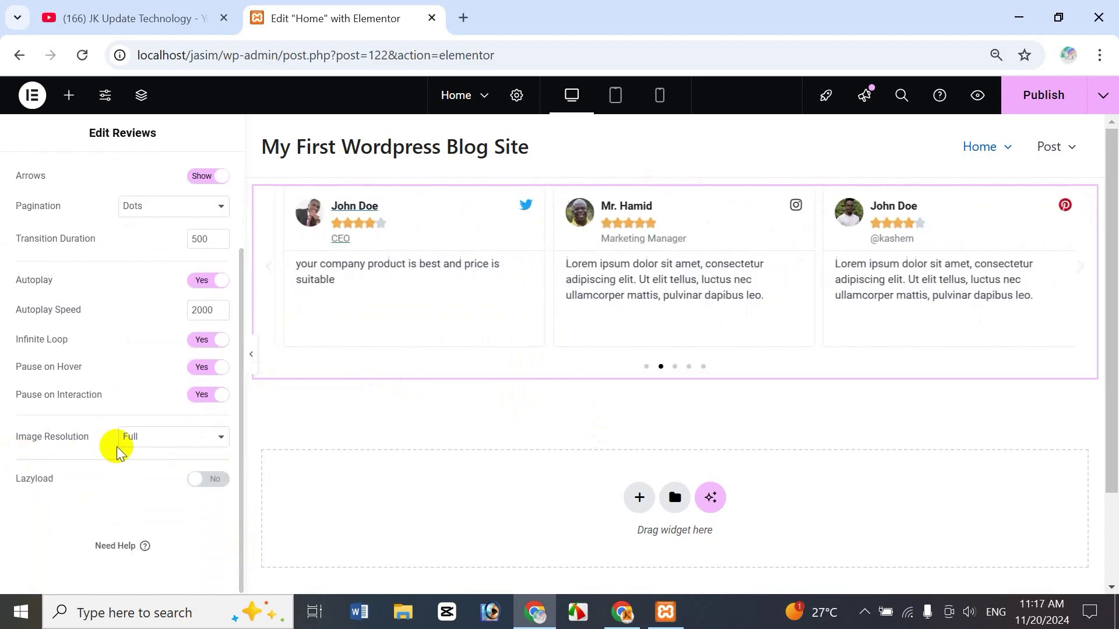
left_click(162, 443)
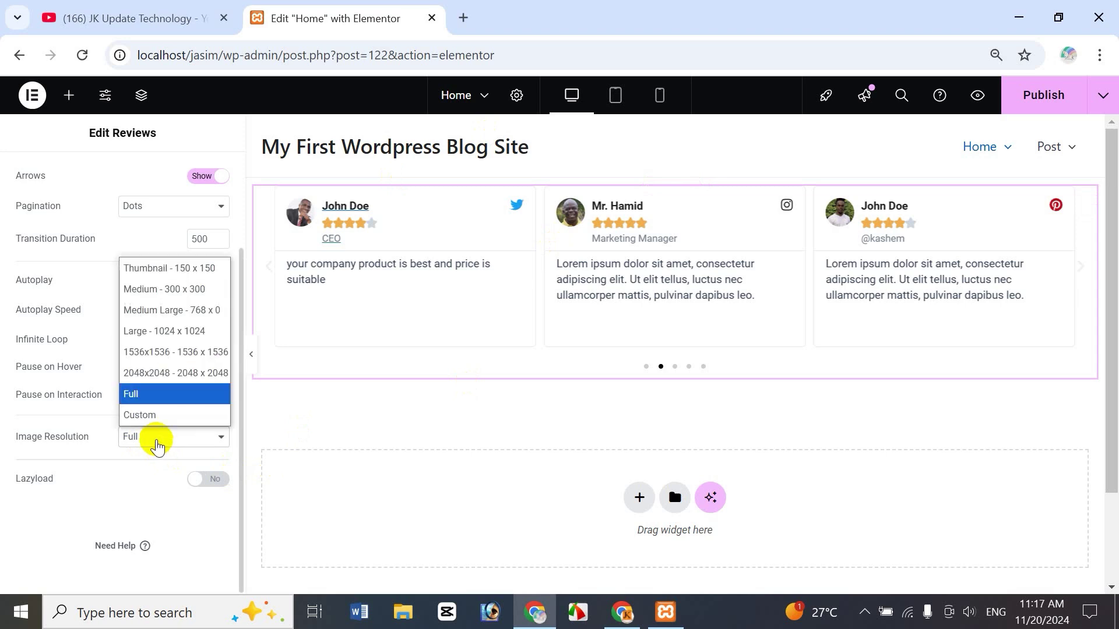
left_click(152, 394)
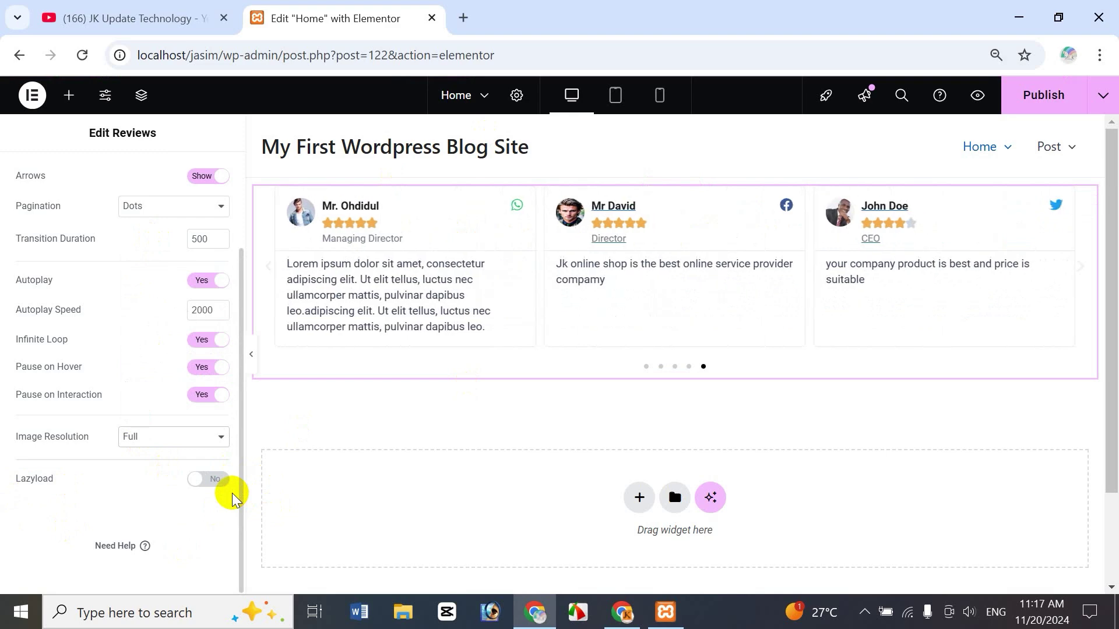
left_click(194, 480)
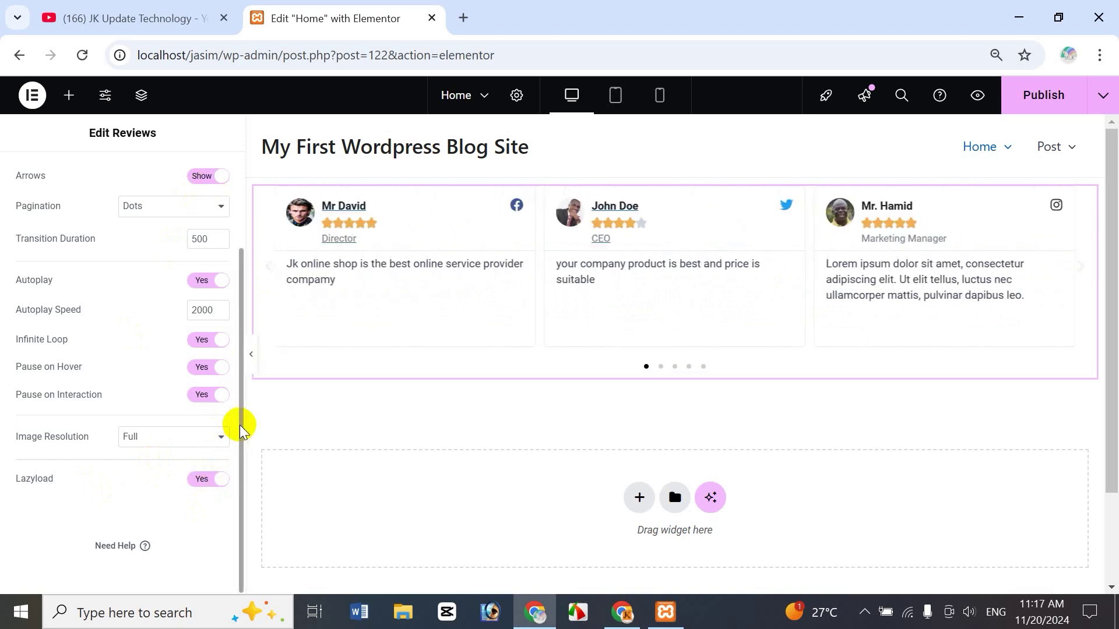
Show the Reviews widget's style settings and set the space between slides to 16, after trying 44.
left_click_drag(239, 428, 225, 267)
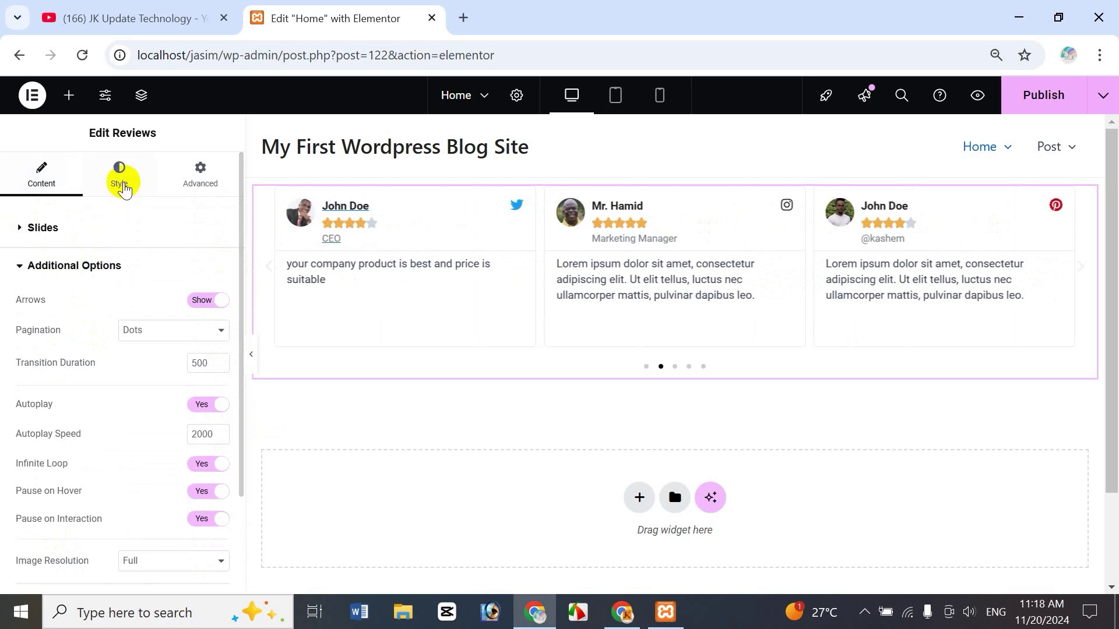
left_click(123, 187)
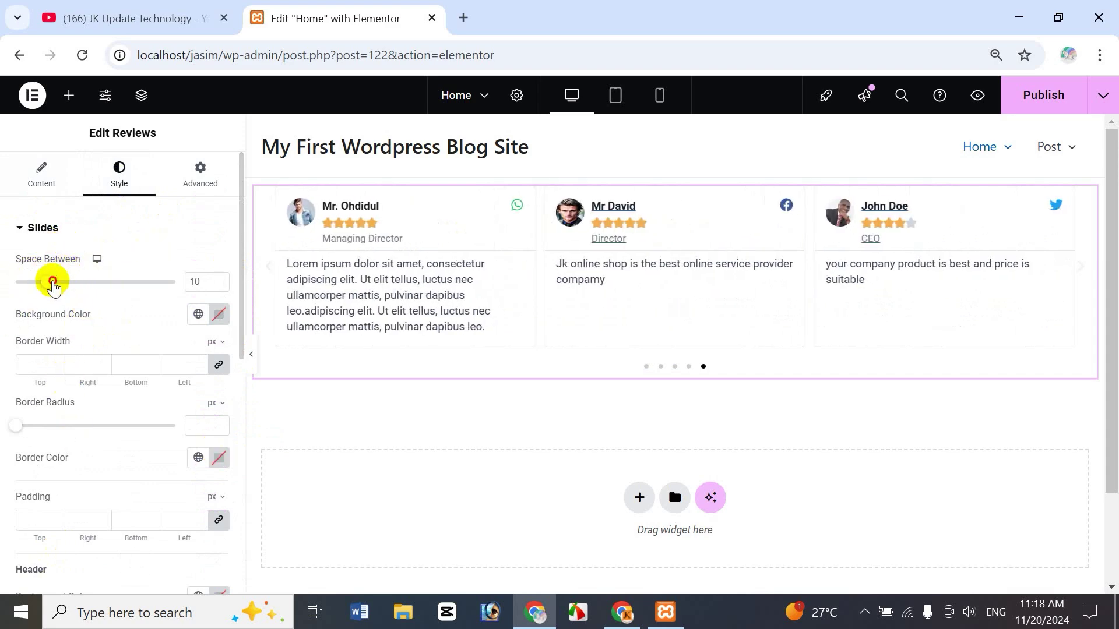
left_click_drag(53, 284, 155, 282)
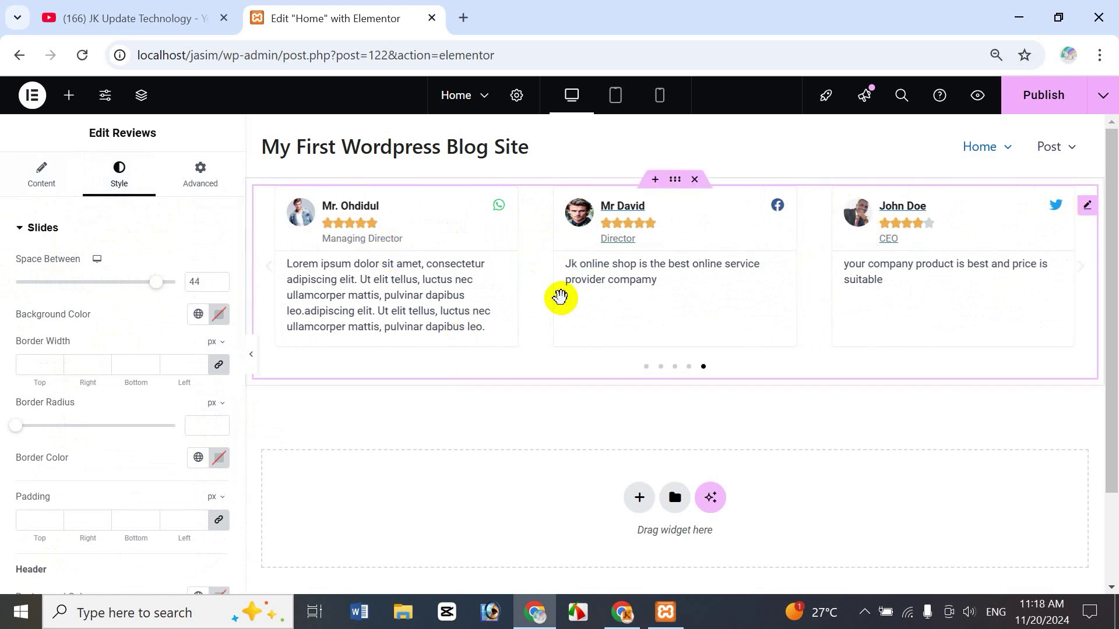
left_click_drag(157, 288, 67, 291)
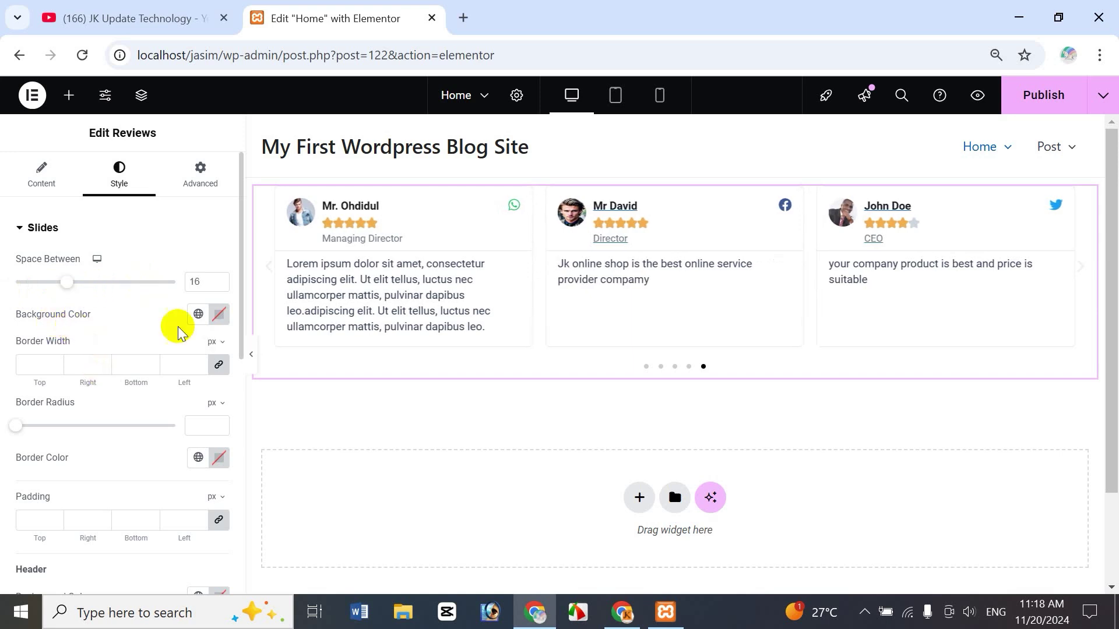
Set the slides' background color to the green #8BB031, after trying red, teal, olive and purple shades.
left_click(198, 315)
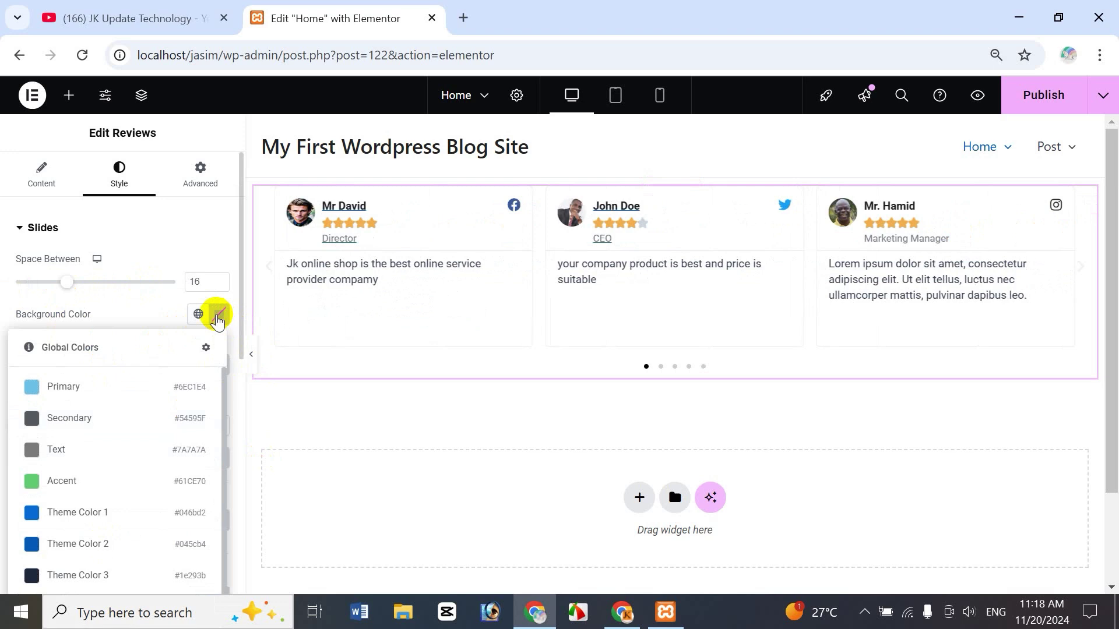
left_click(219, 314)
left_click(180, 423)
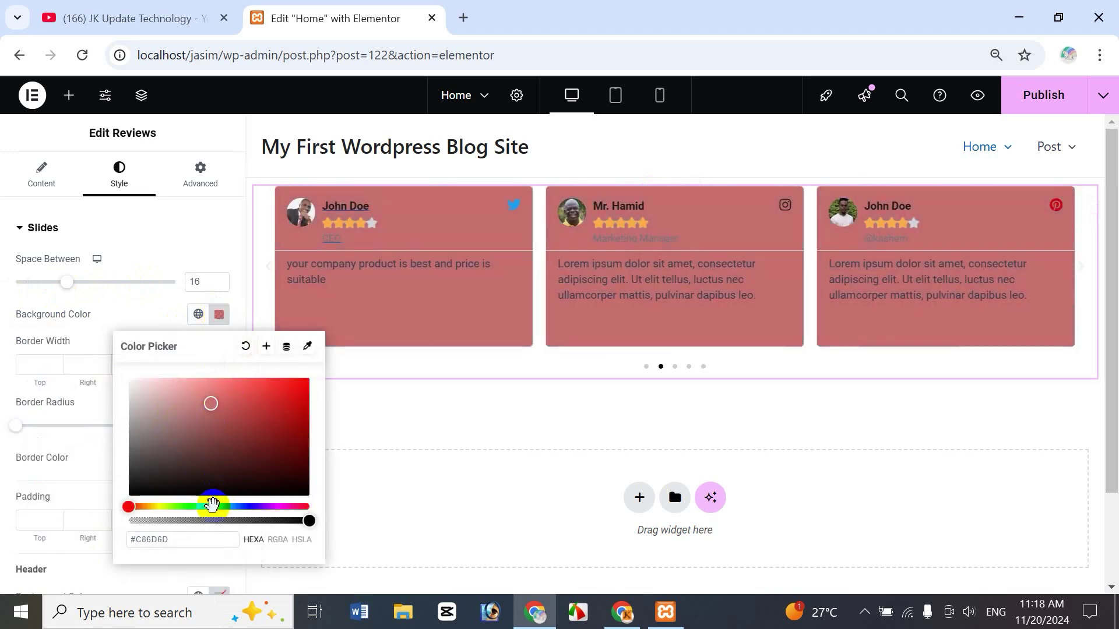
left_click(212, 506)
left_click(169, 424)
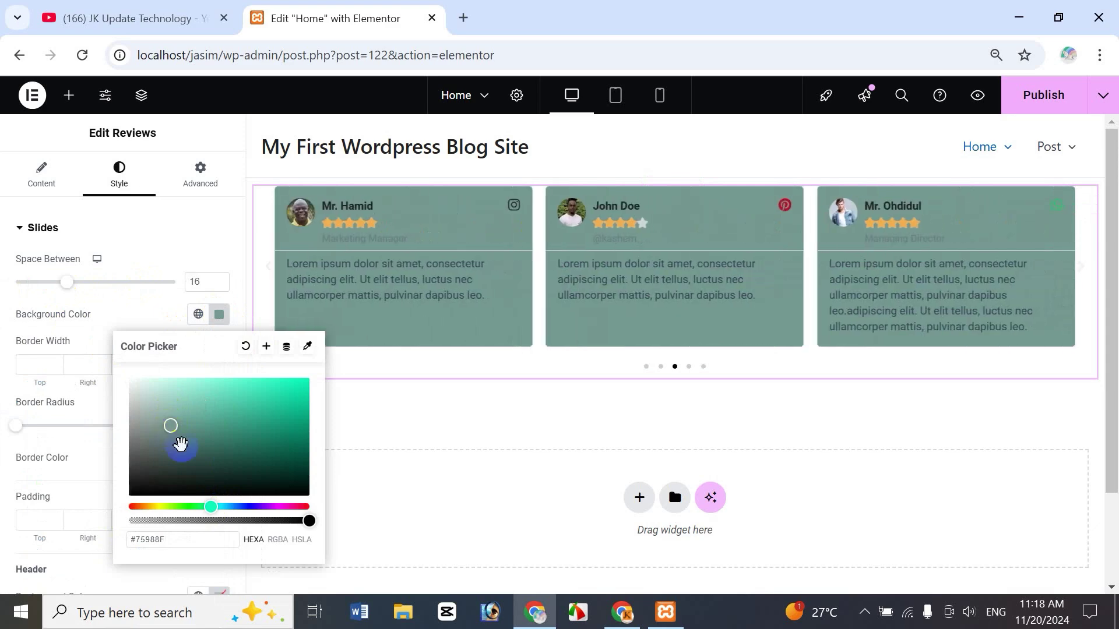
left_click(161, 502)
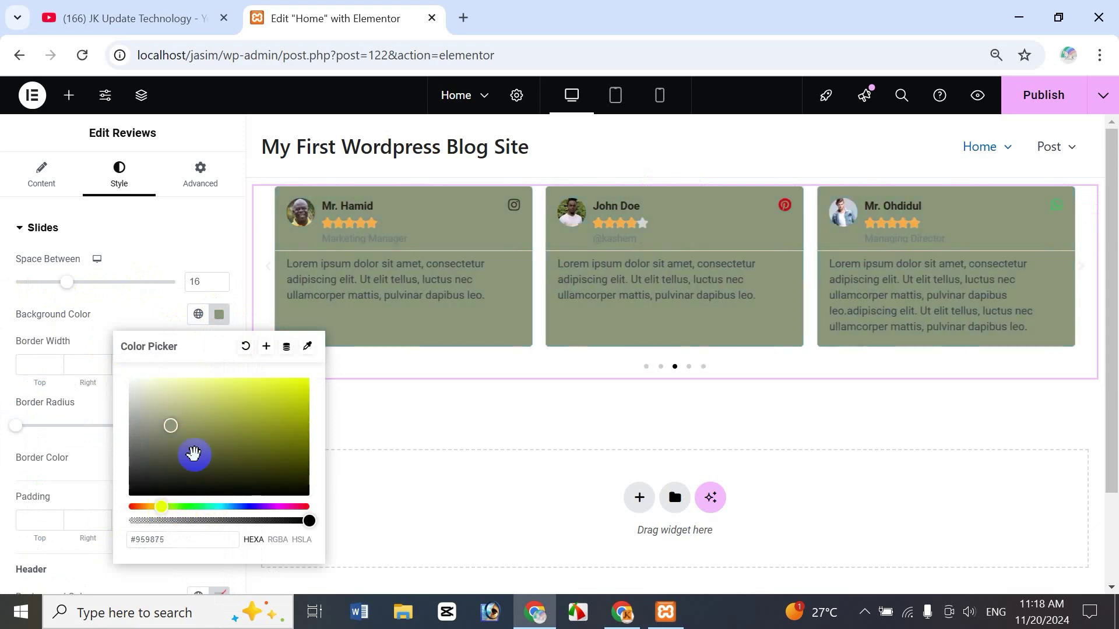
left_click(217, 432)
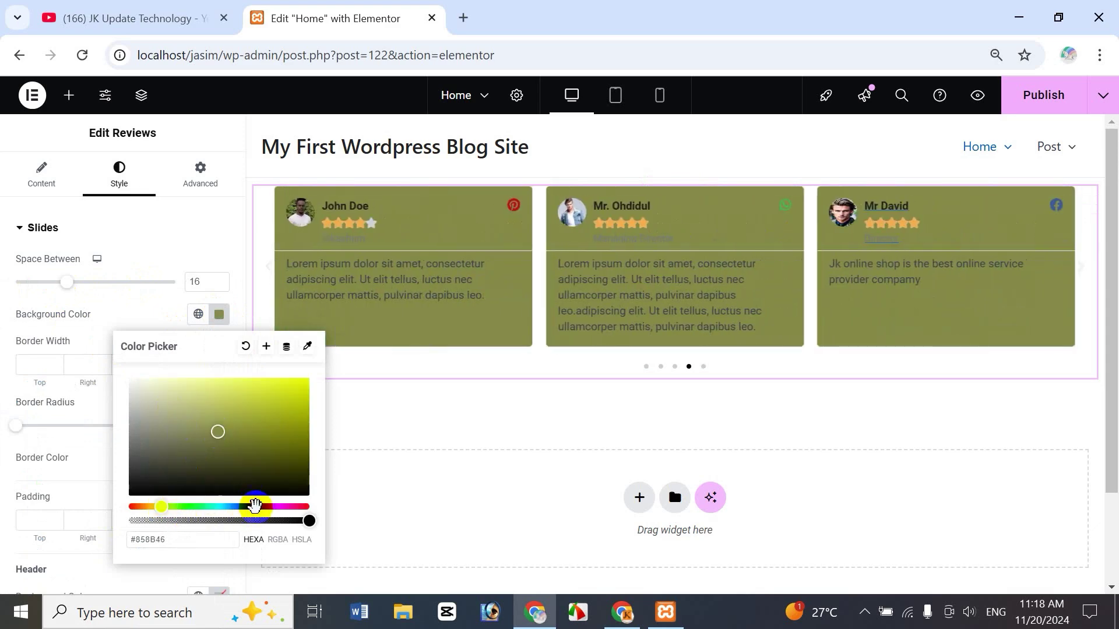
left_click(265, 507)
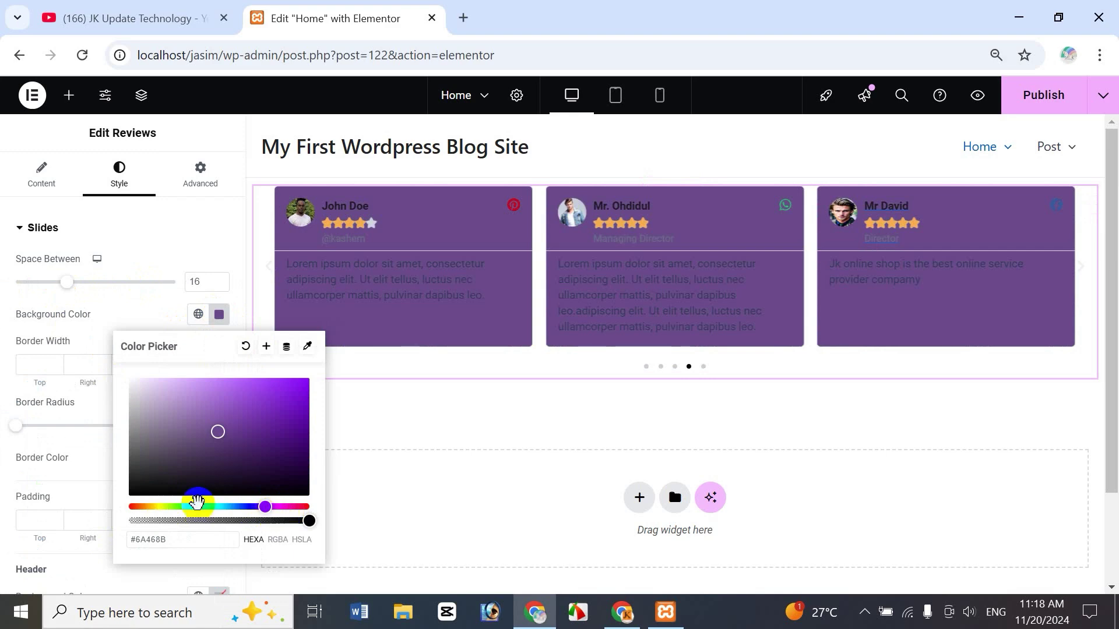
left_click_drag(198, 502, 167, 506)
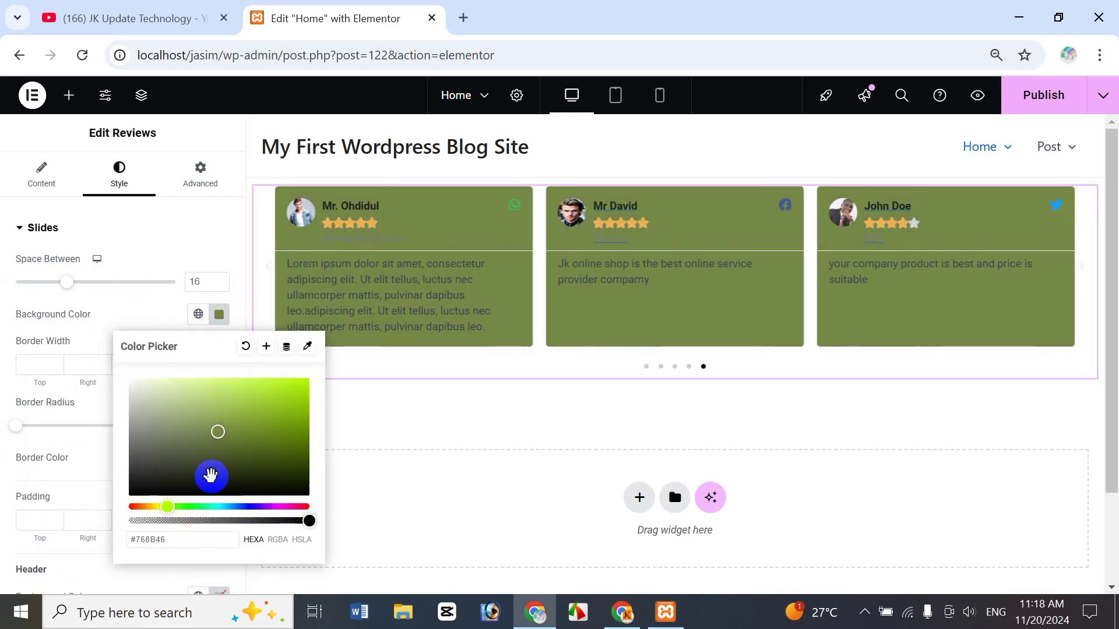
left_click(259, 414)
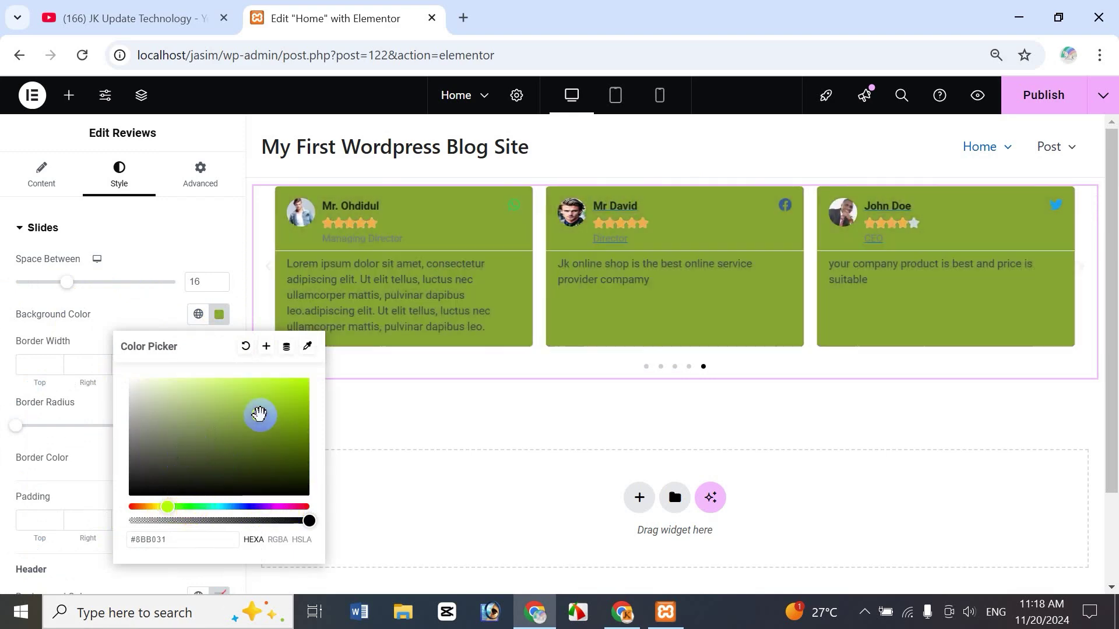
left_click(69, 355)
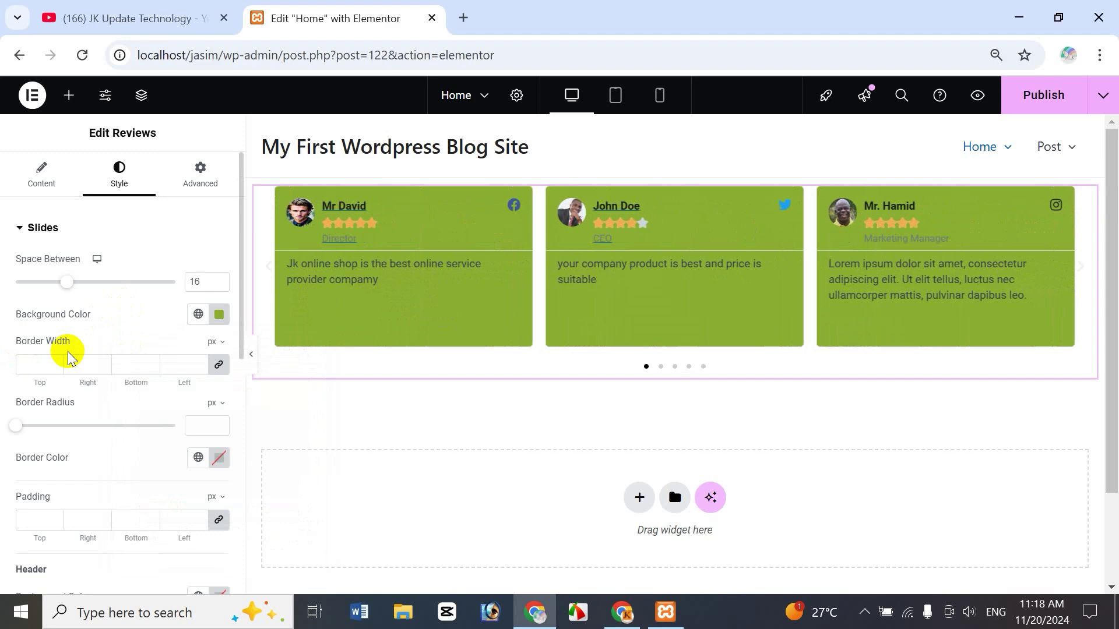
Try linked border widths of 10 and 5 px on the slides, with border radii of 25 and 35 px.
left_click(38, 365)
type("10")
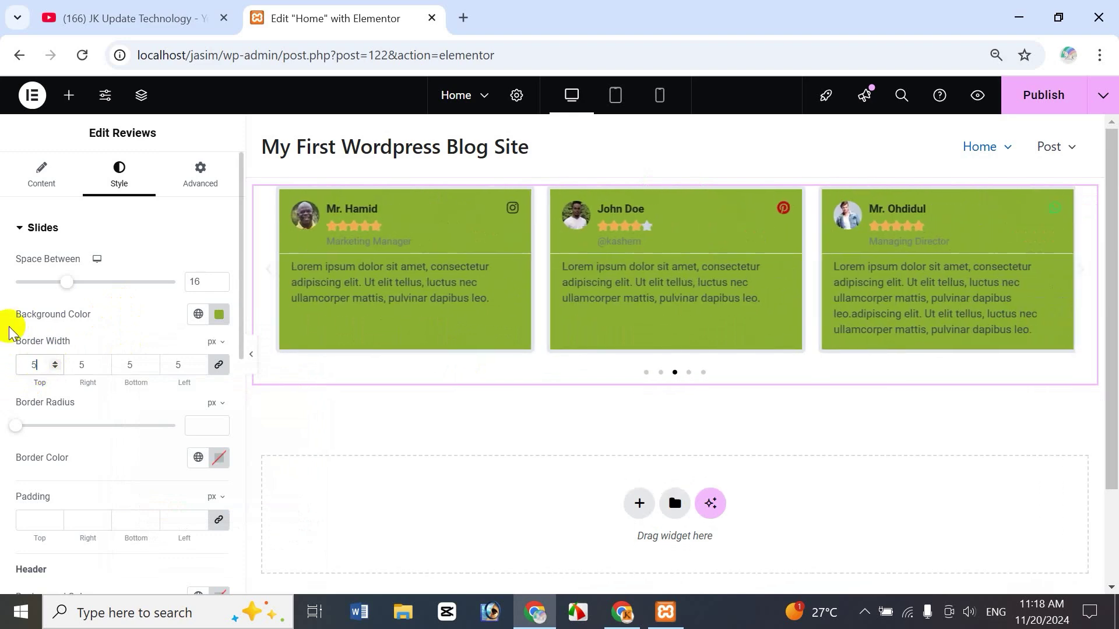
type("5")
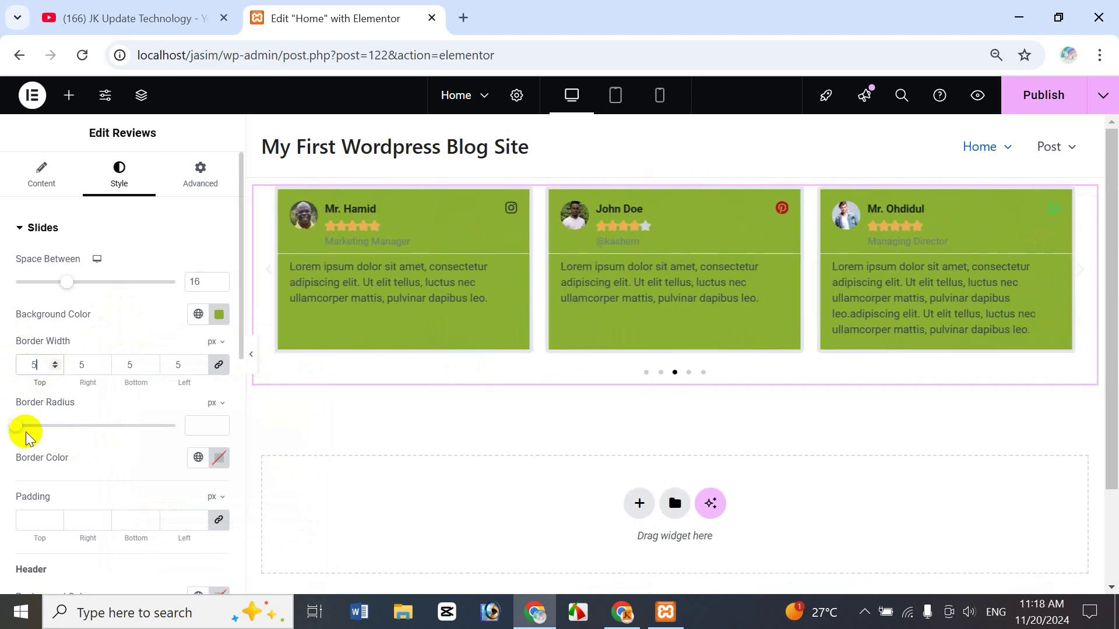
mouse_move(38, 438)
left_mouse_down()
mouse_move(67, 429)
mouse_move(35, 437)
mouse_move(58, 442)
left_mouse_up()
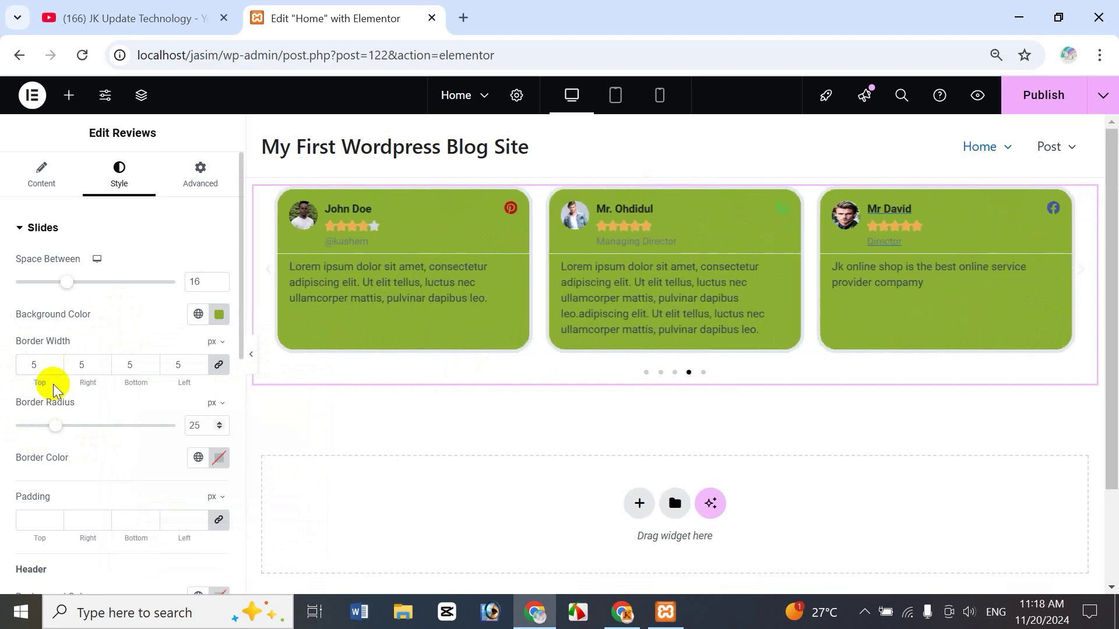
type("10")
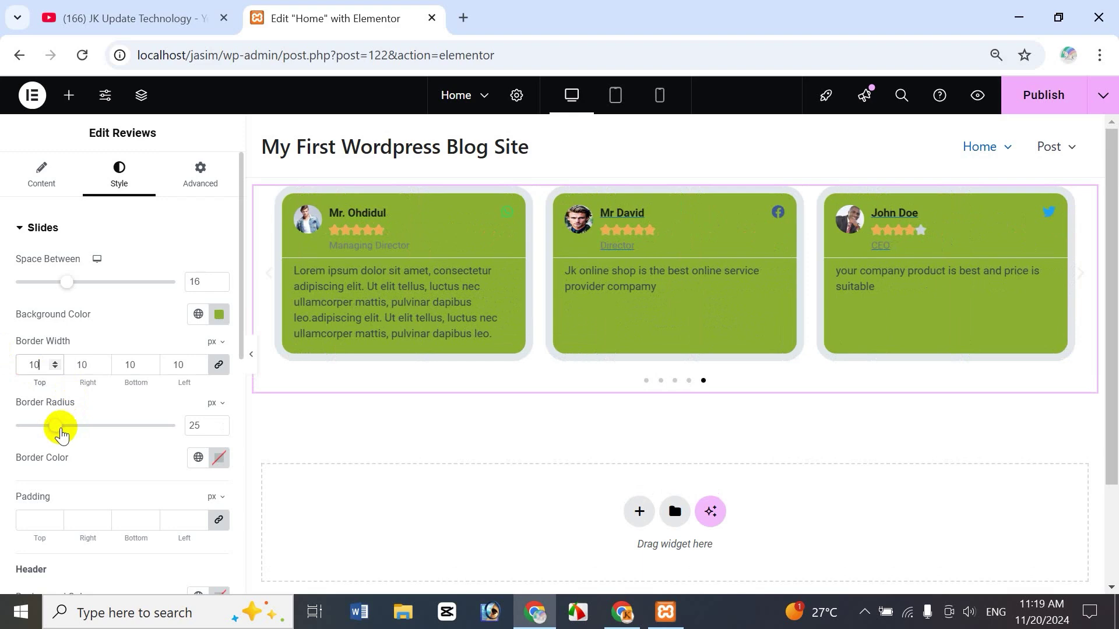
mouse_move(62, 435)
left_mouse_down()
mouse_move(102, 428)
mouse_move(65, 437)
mouse_move(109, 440)
mouse_move(72, 431)
left_mouse_up()
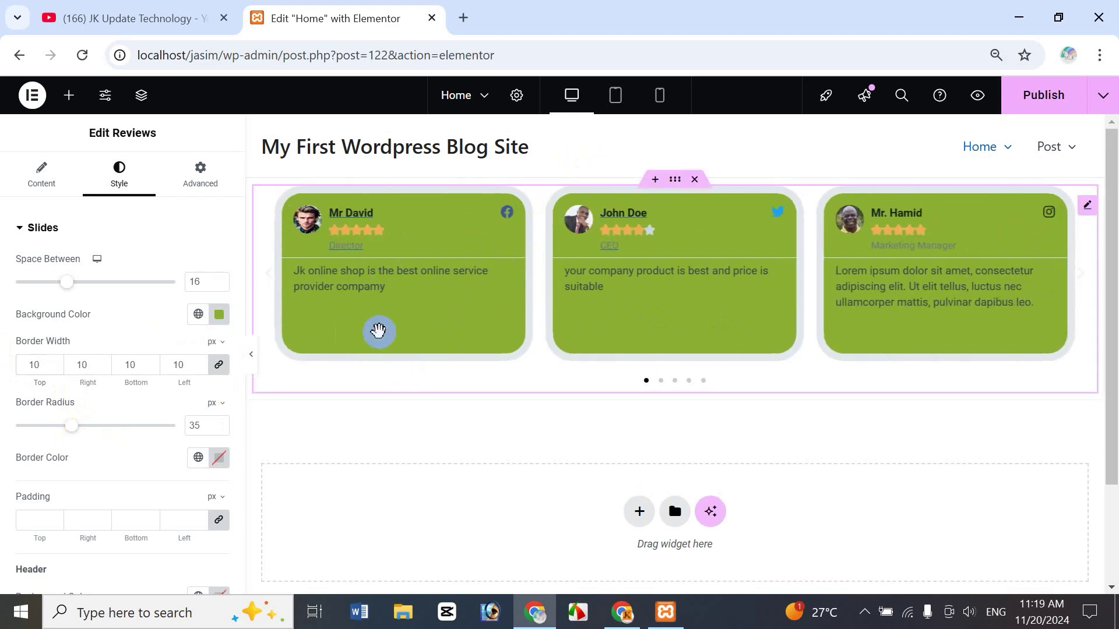
Set the slides' border color to the red #AA3B3B, after trying darker red shades.
left_click(221, 460)
left_click(269, 316)
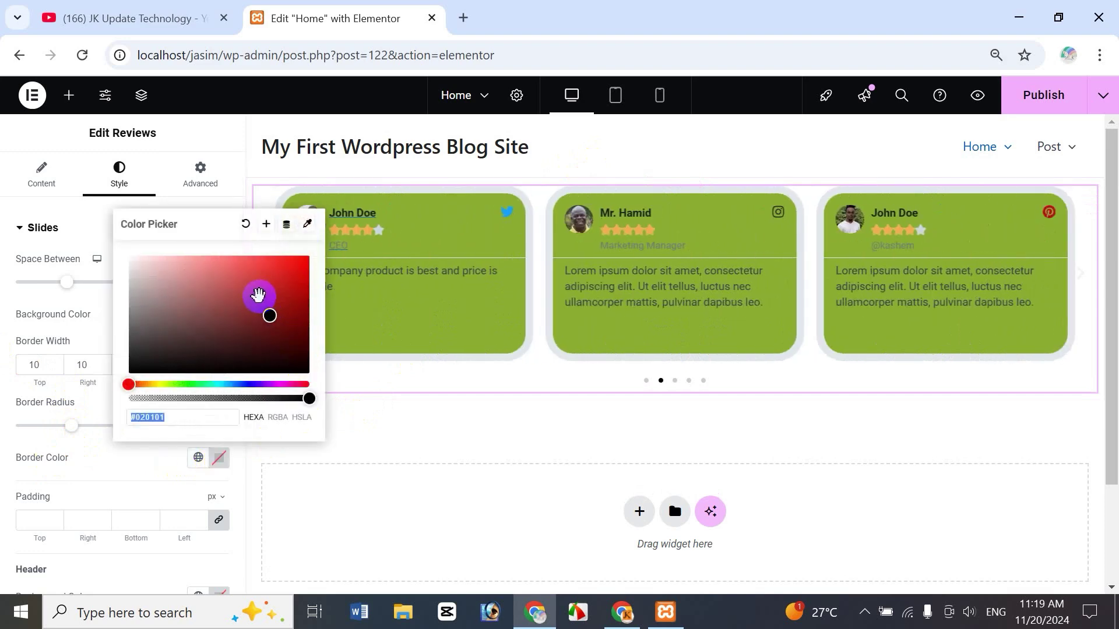
left_click(258, 296)
left_click(250, 324)
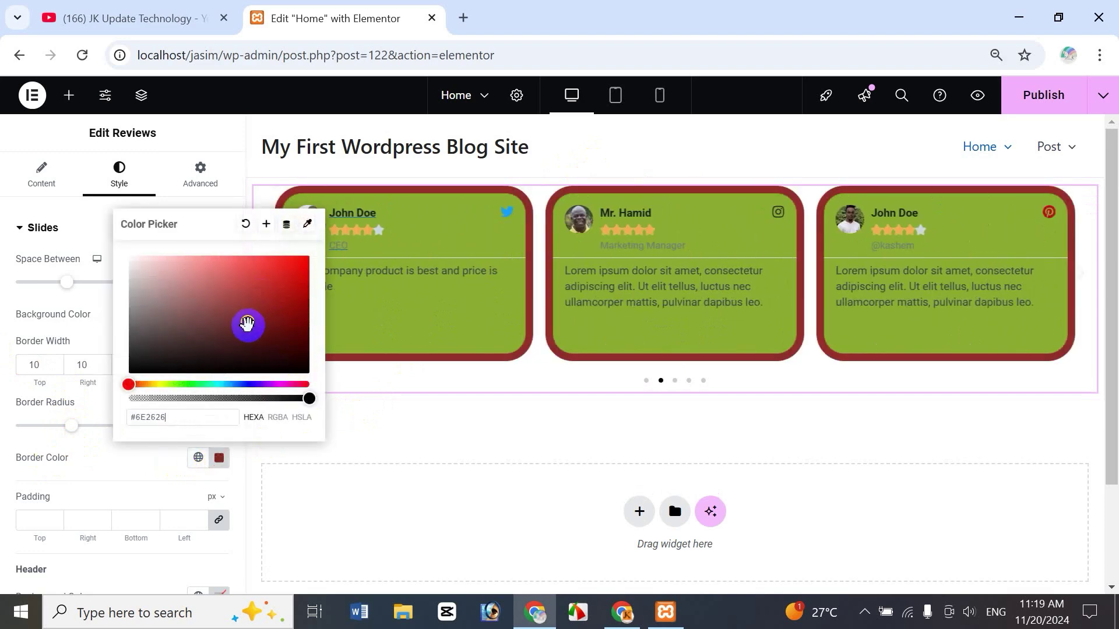
left_click(245, 293)
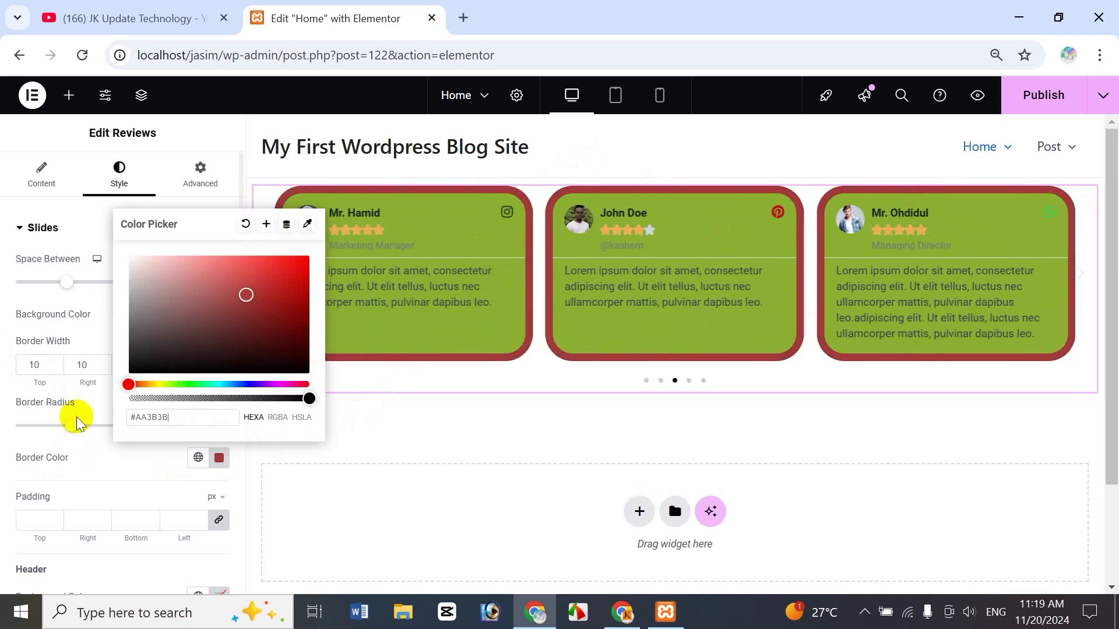
left_click(43, 443)
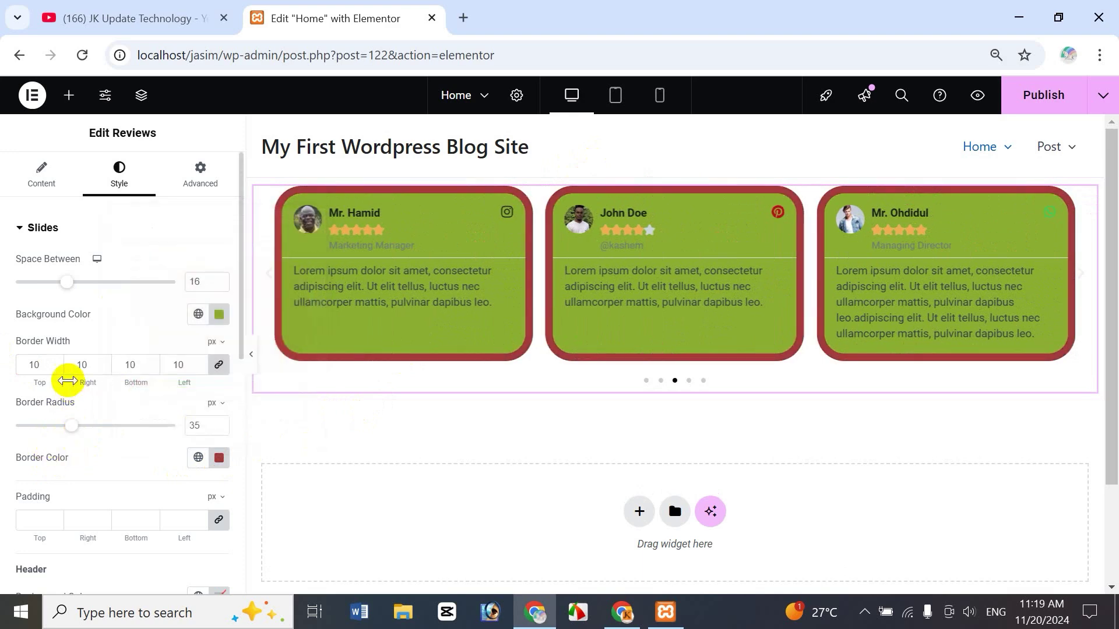
Set the slides' border width to 5 px on all sides and the border radius to 41 px.
left_click_drag(46, 365, 6, 365)
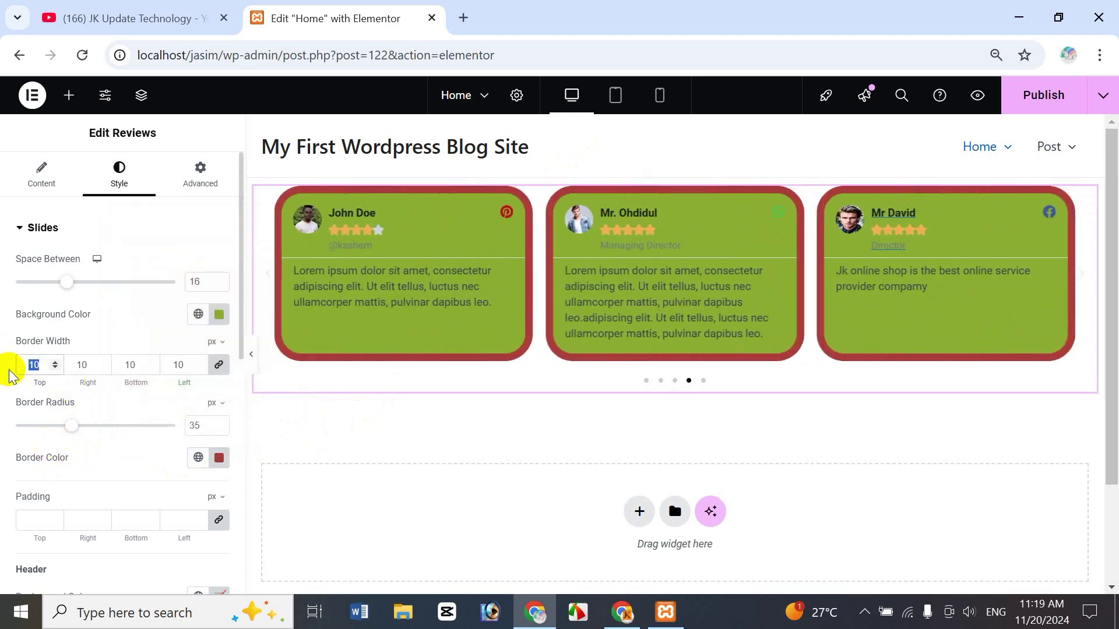
type("5")
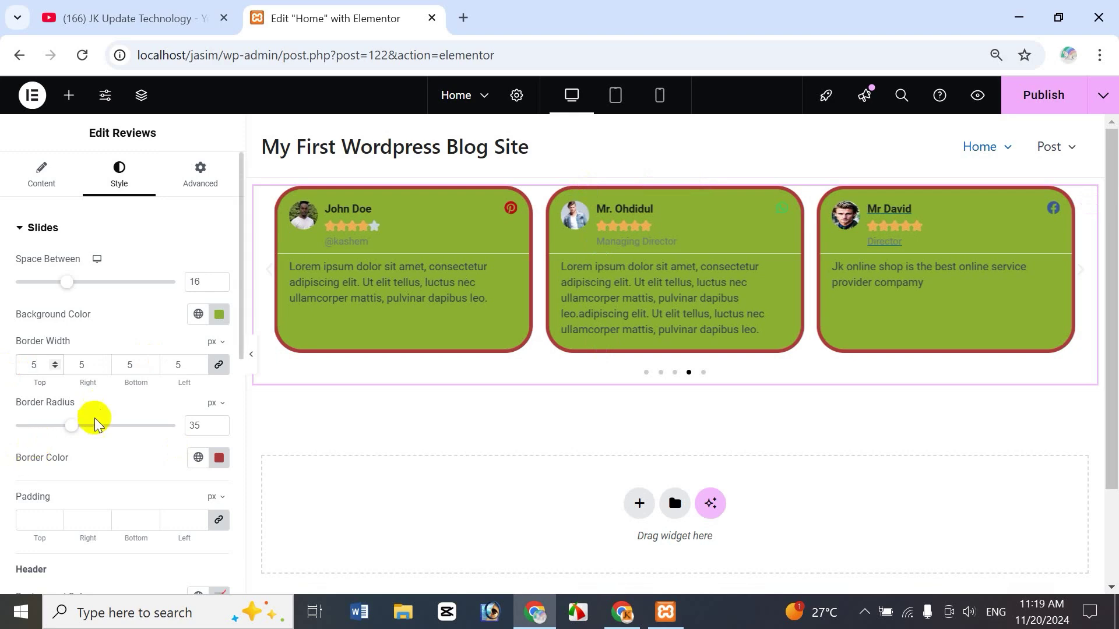
left_click_drag(72, 426, 90, 439)
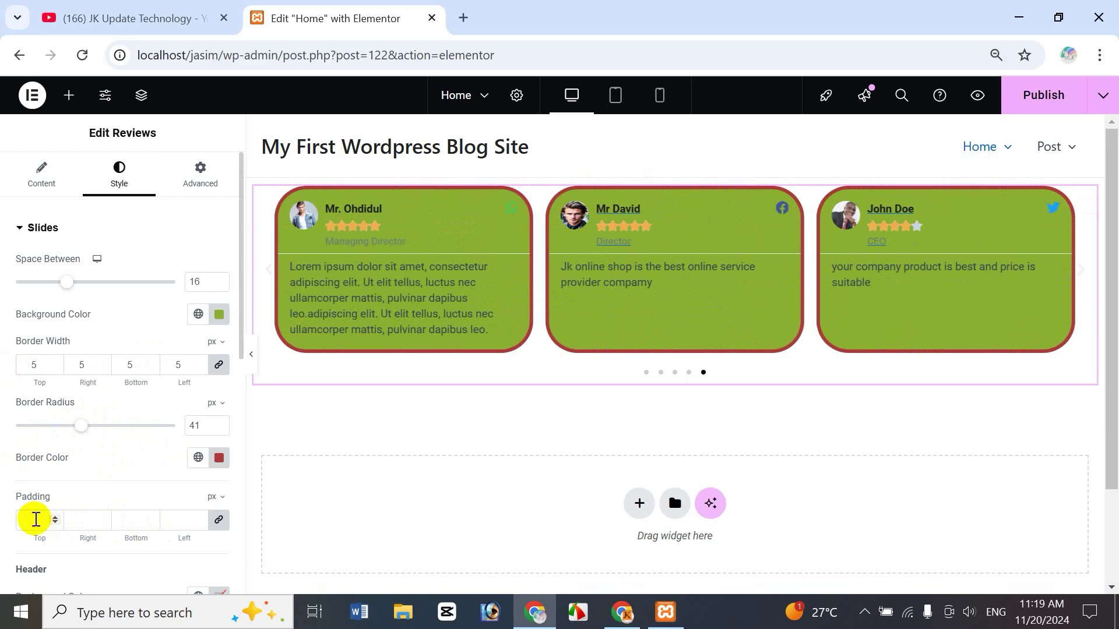
Try a padding of 10 px on all sides of the slides and clear it.
type("10")
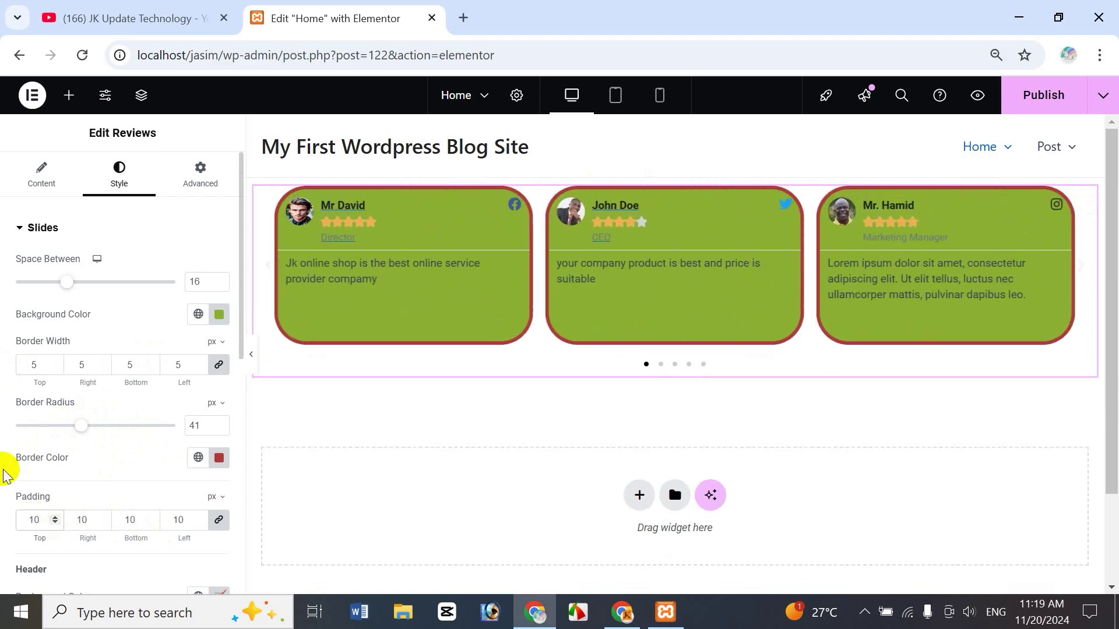
key("BackSpace")
key("BackSpace")
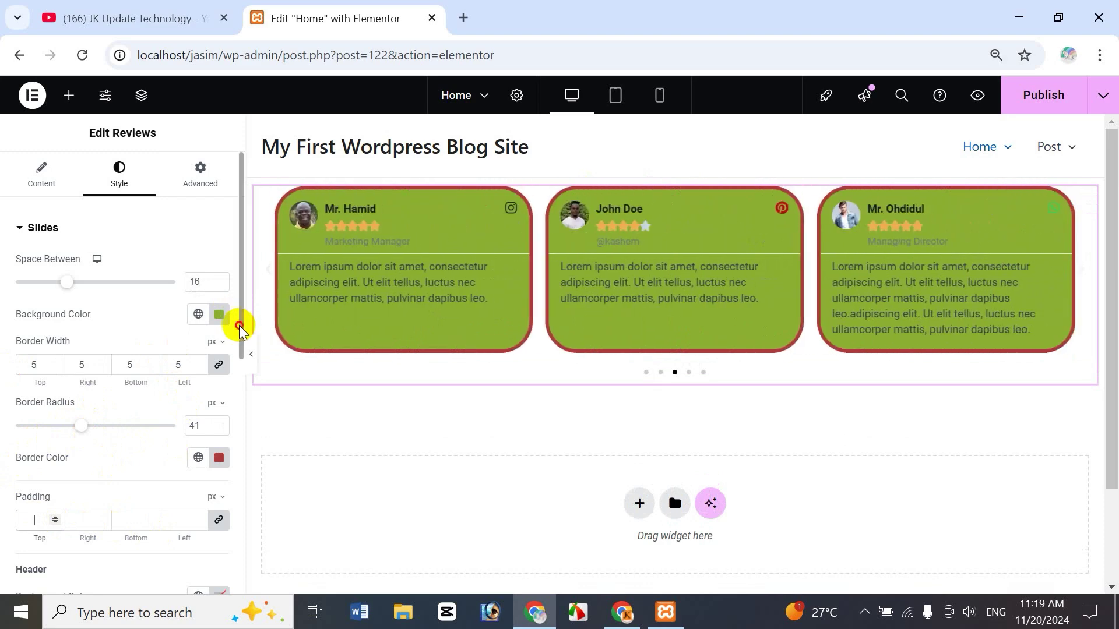
Try the blue shades #334DA4, #7882A2 and #555E7E as the background color of the slide headers.
left_click_drag(241, 343, 239, 464)
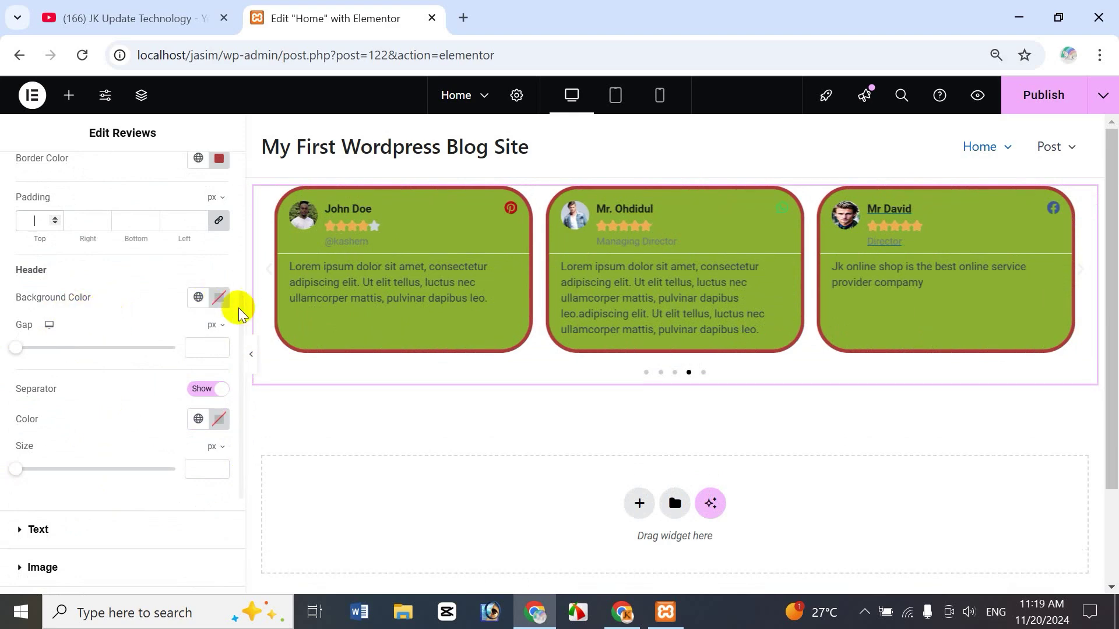
left_click(199, 298)
left_click(219, 298)
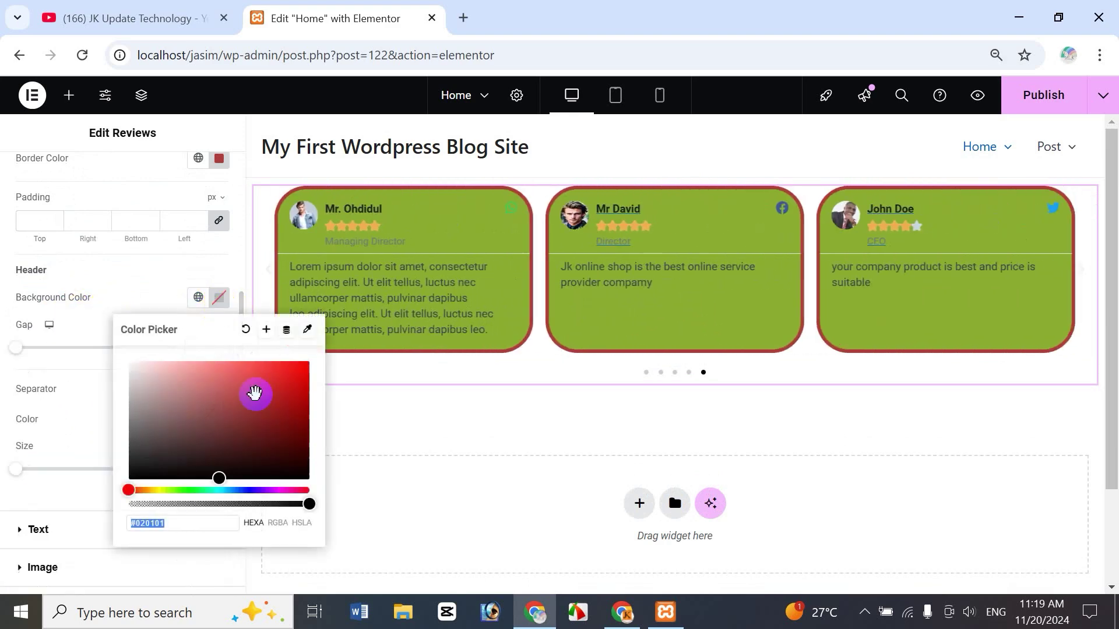
left_click_drag(257, 392, 198, 492)
left_click_drag(217, 427, 254, 403)
left_click(242, 489)
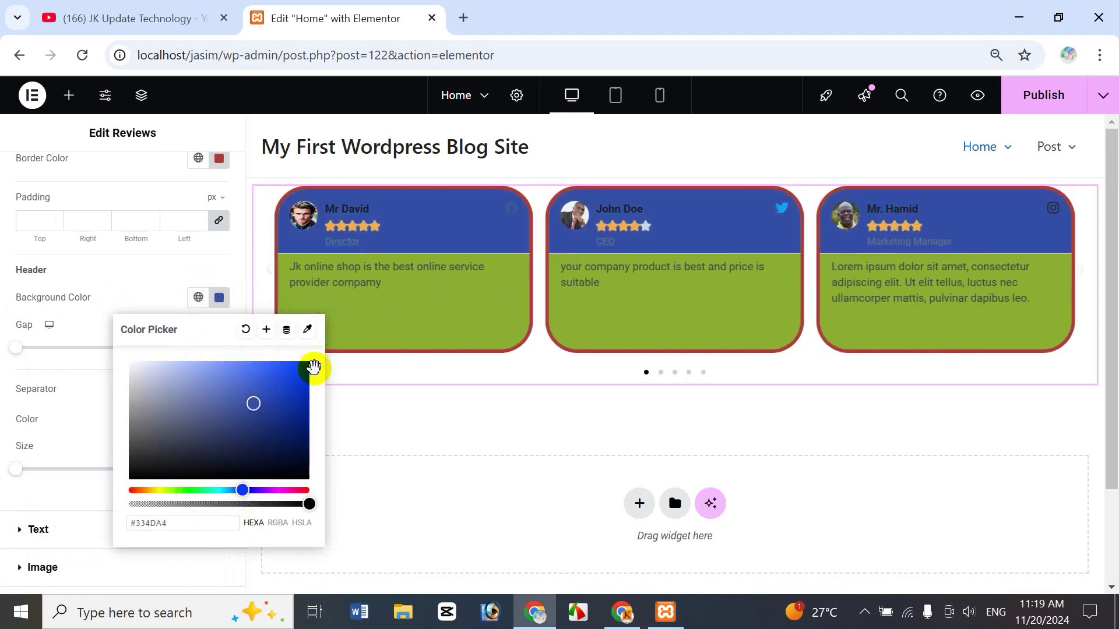
left_click_drag(194, 406, 175, 402)
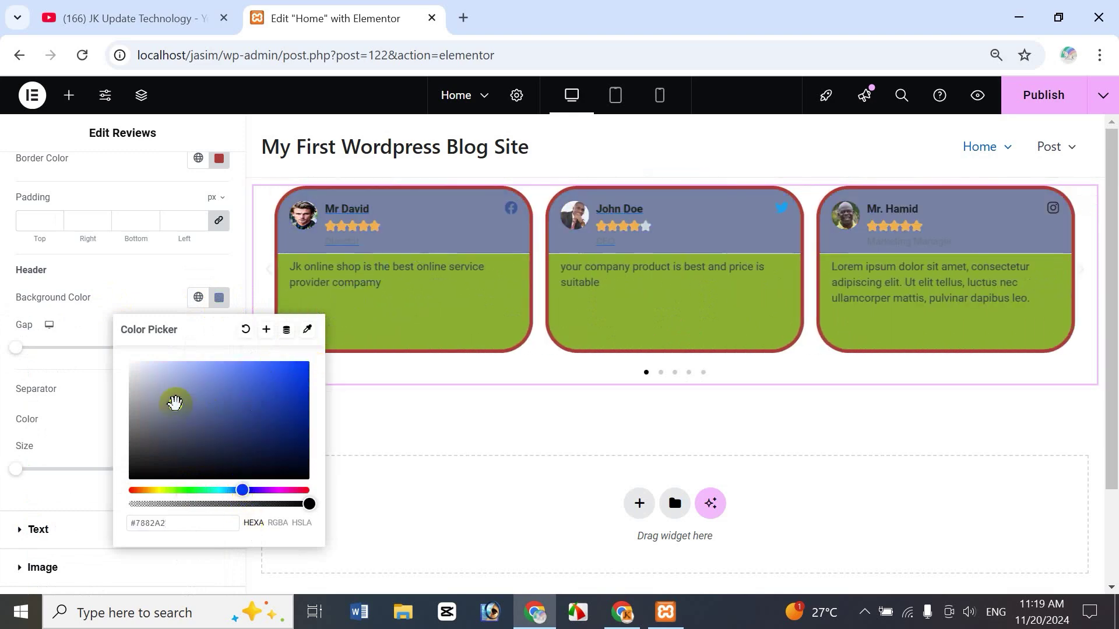
left_click(186, 419)
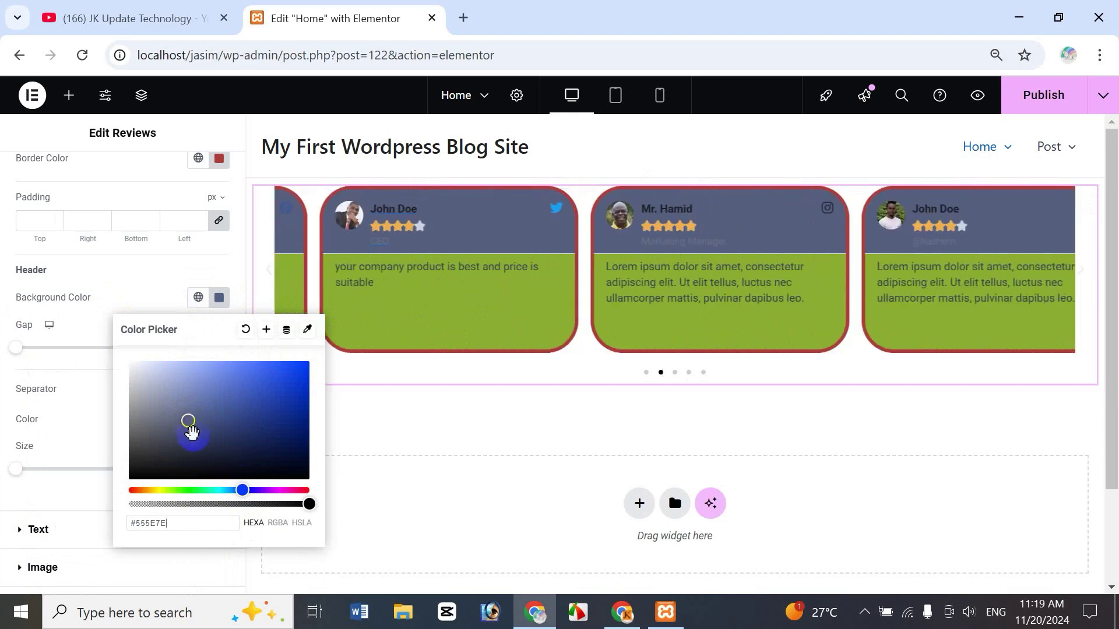
Try green #6EA26D and #306A30, teal #30556A and an olive shade as the header background color.
left_click(188, 490)
left_click(186, 403)
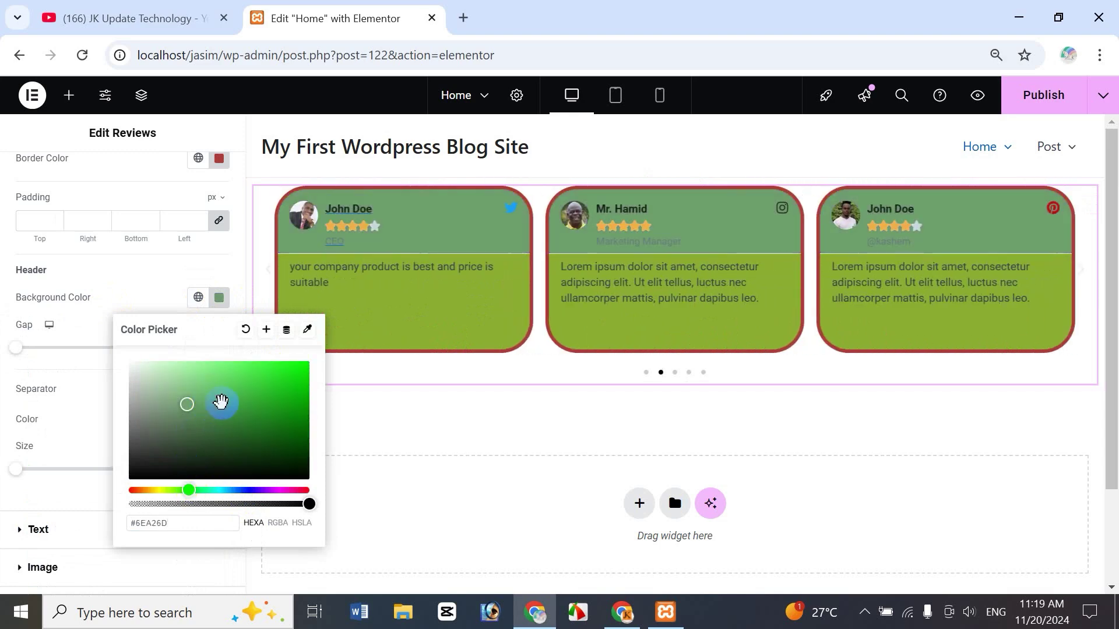
left_click(228, 429)
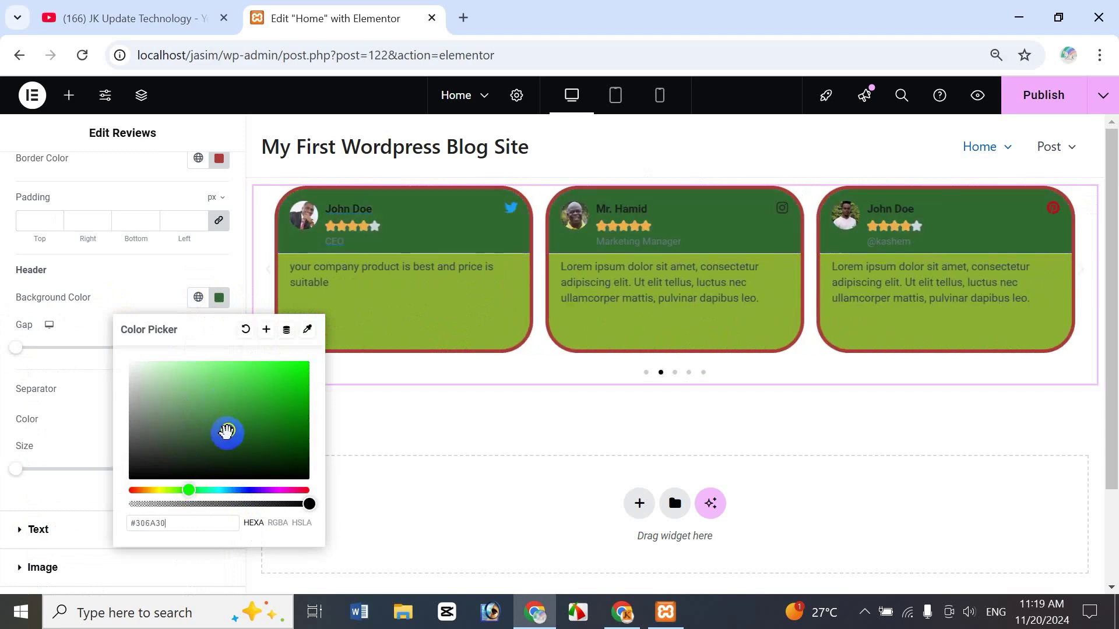
left_click(229, 490)
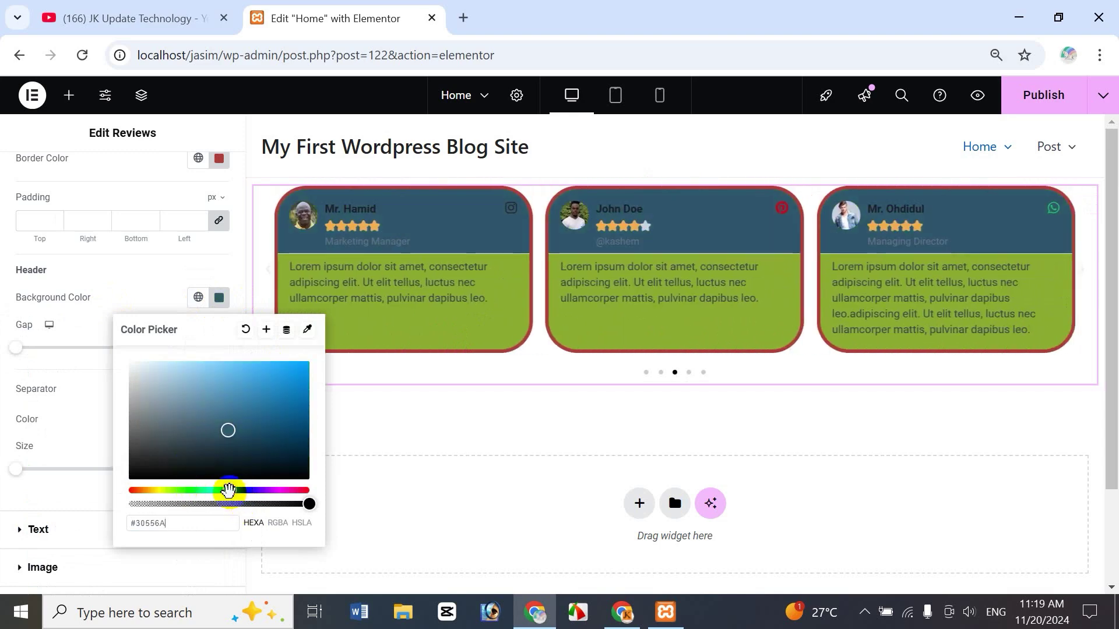
left_click(153, 490)
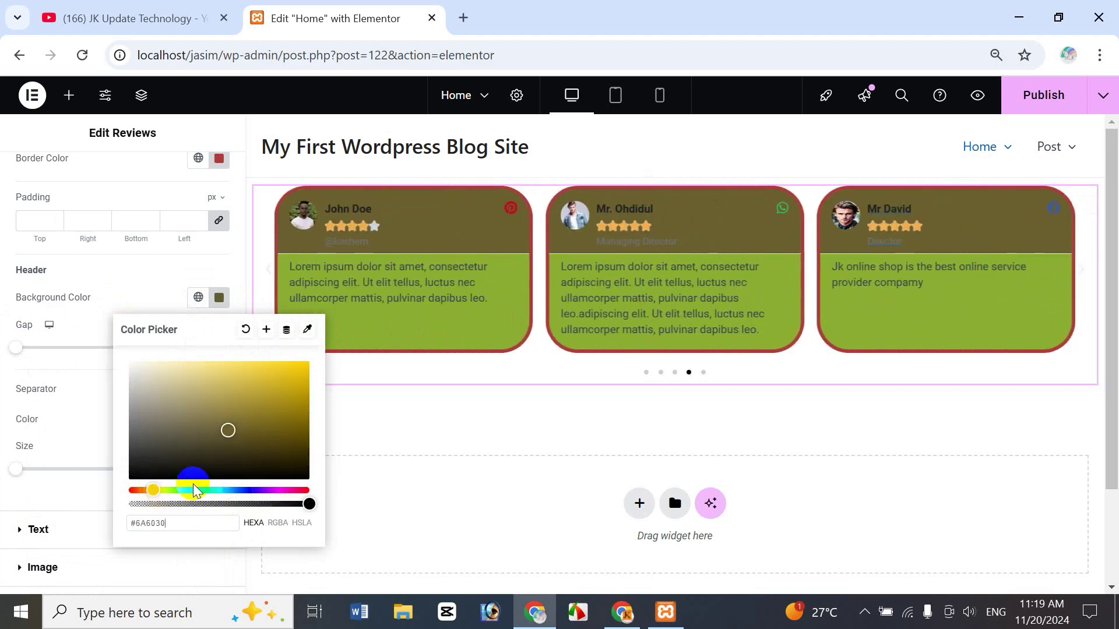
Set the header background to a pale blue-gray lighter than #A2B7C2, after trying #30556A and #668A9F.
left_click(232, 489)
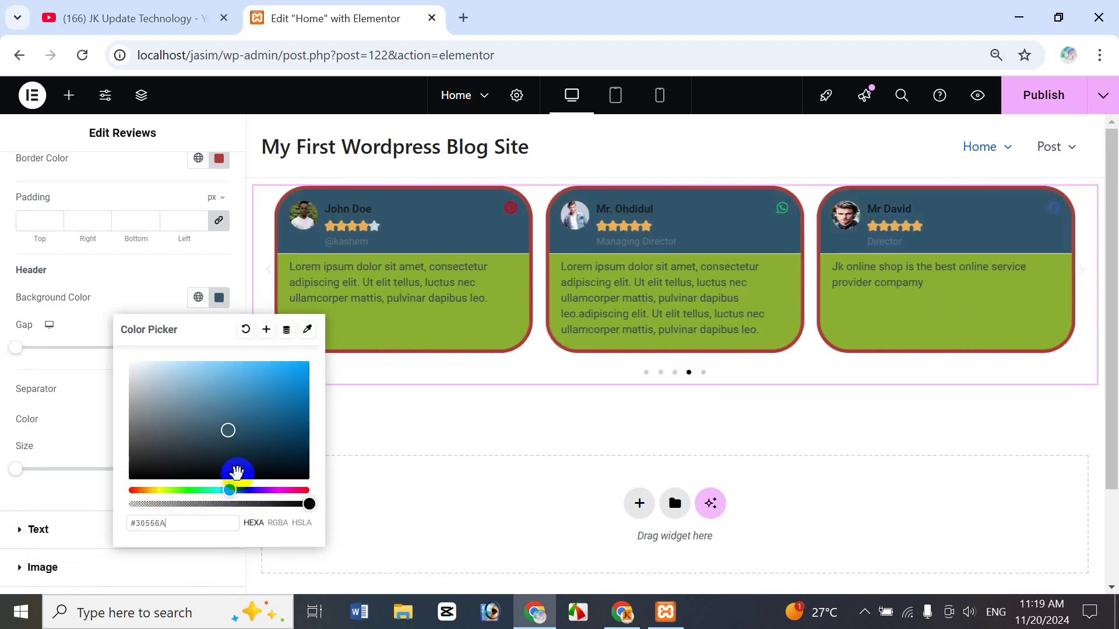
left_click(243, 405)
left_click(194, 406)
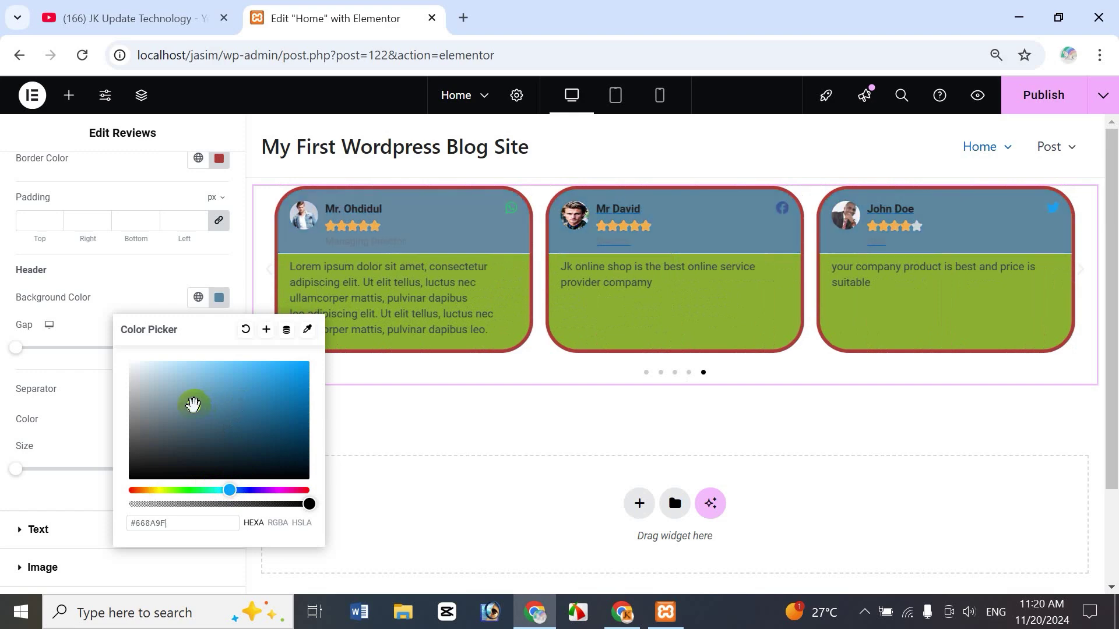
left_click(159, 389)
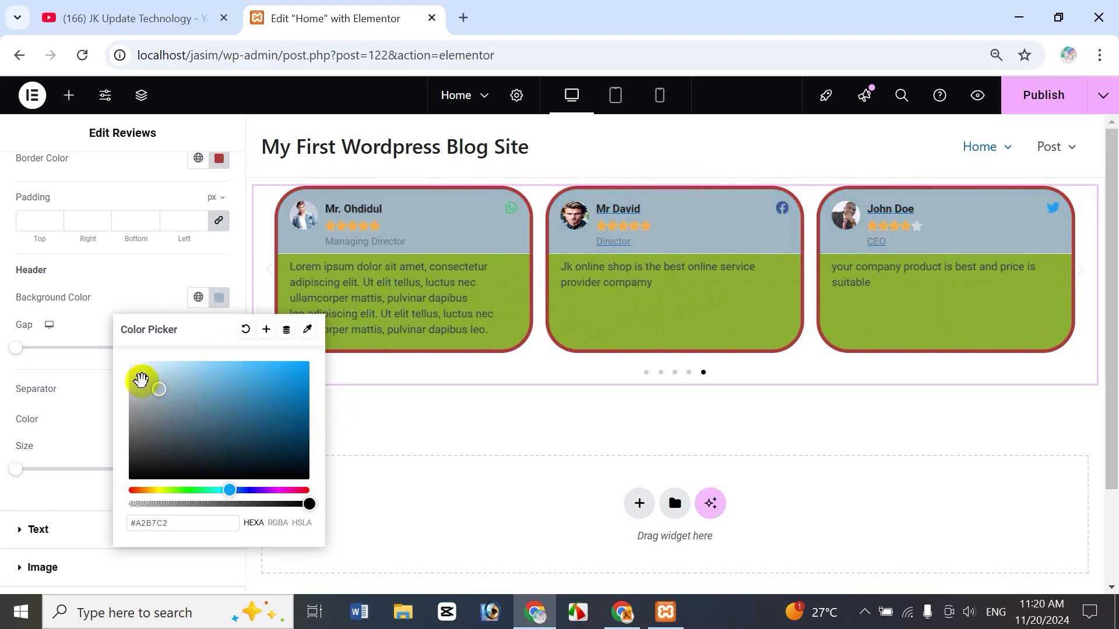
left_click(52, 359)
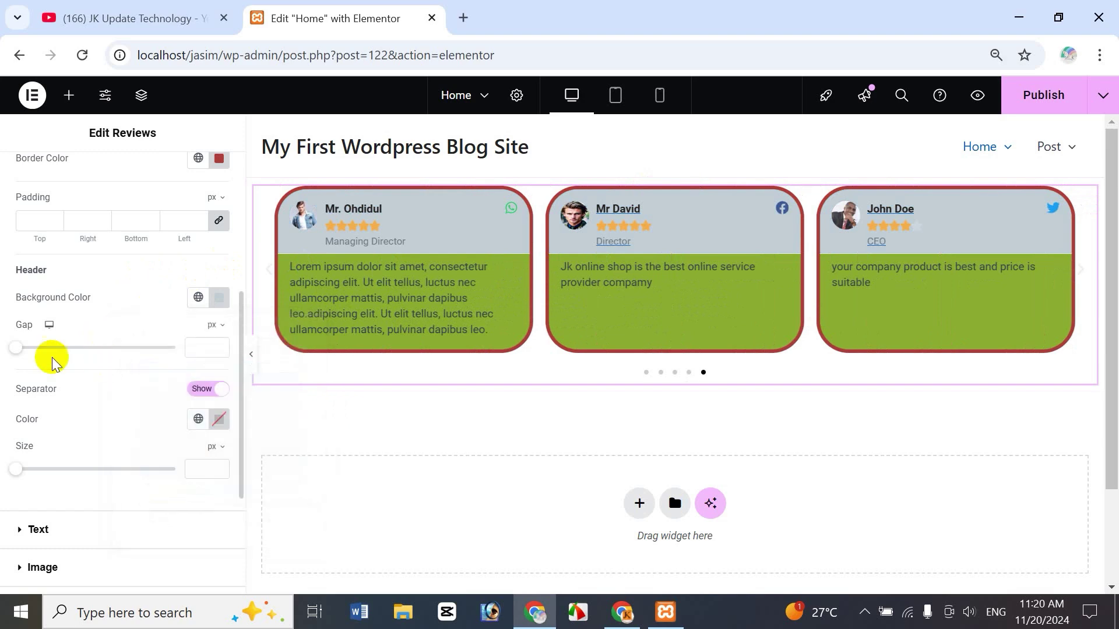
Set the header gap to 25 px, after trying 10 and 50 px.
mouse_move(32, 354)
left_mouse_down()
mouse_move(80, 353)
mouse_move(33, 344)
mouse_move(28, 356)
mouse_move(87, 347)
mouse_move(53, 371)
mouse_move(67, 344)
mouse_move(33, 348)
left_mouse_up()
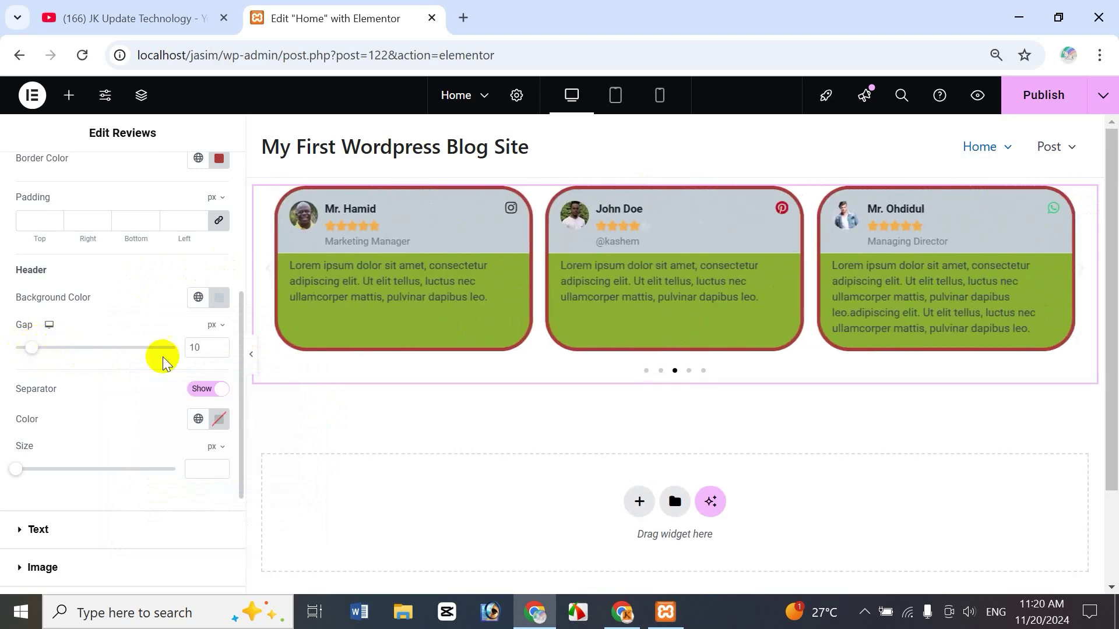
double_click(208, 348)
type("50")
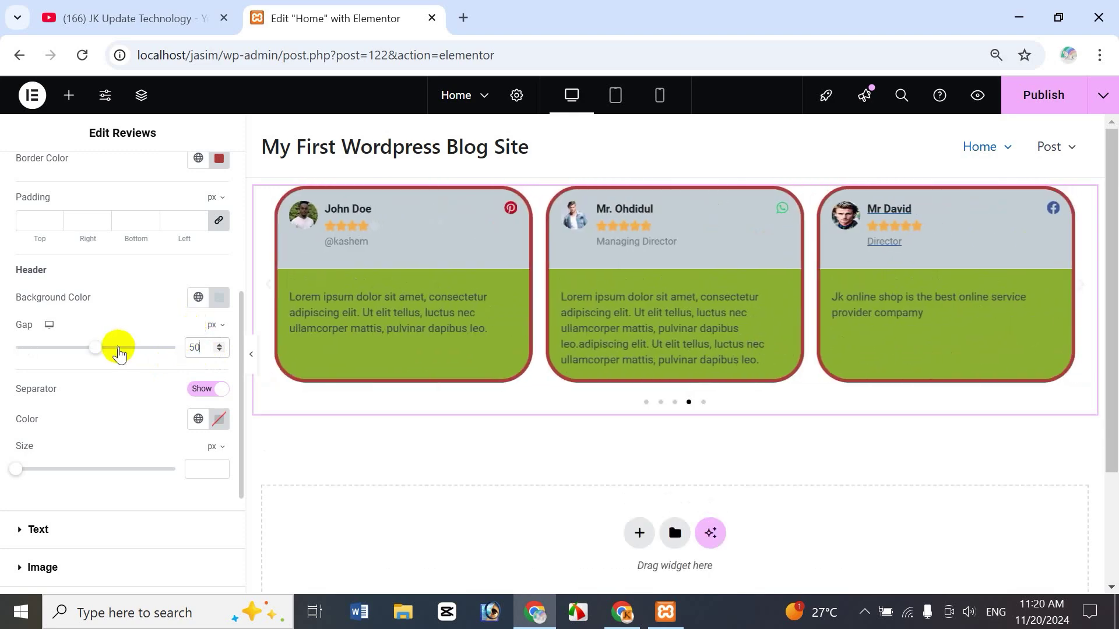
left_click_drag(99, 355, 55, 354)
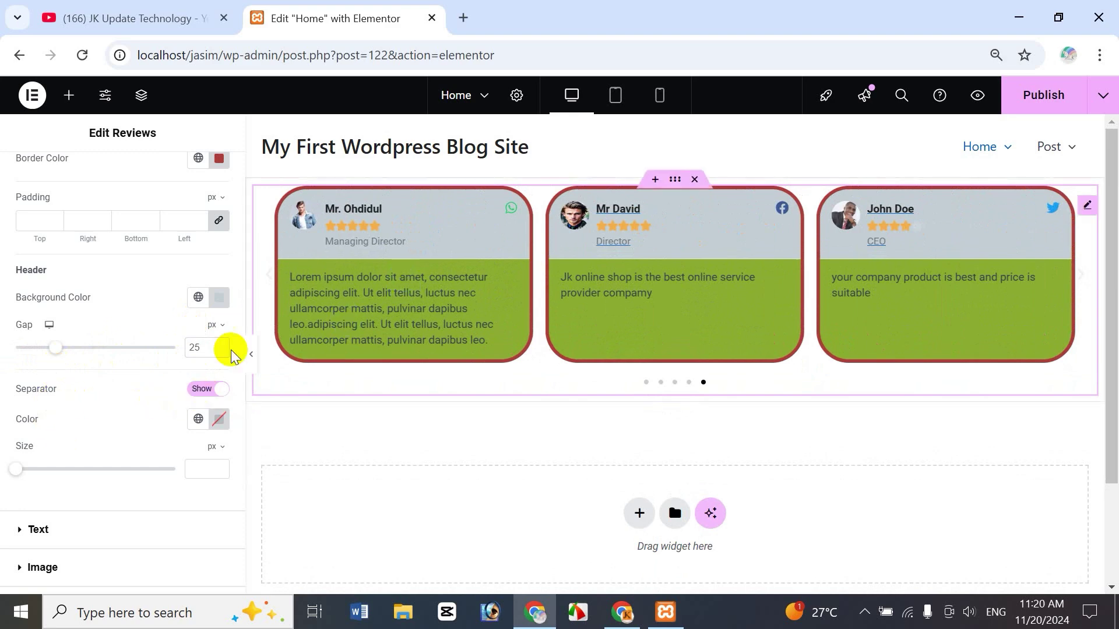
Hide and re-show the header separator, giving it the red color #B52626 and a size of 6 px.
left_click(208, 389)
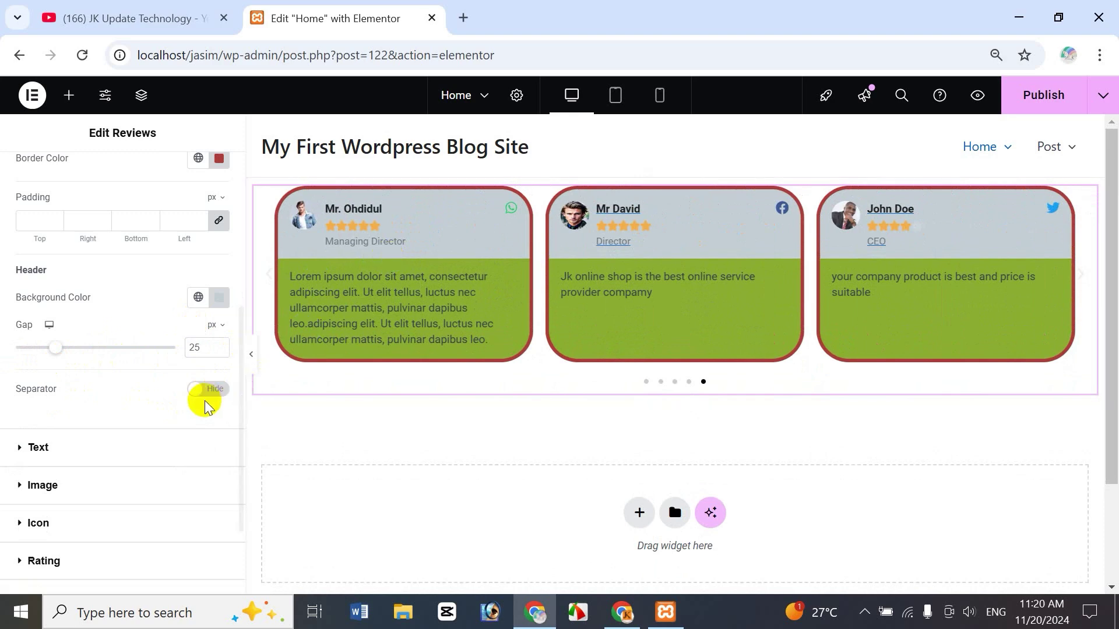
left_click(198, 390)
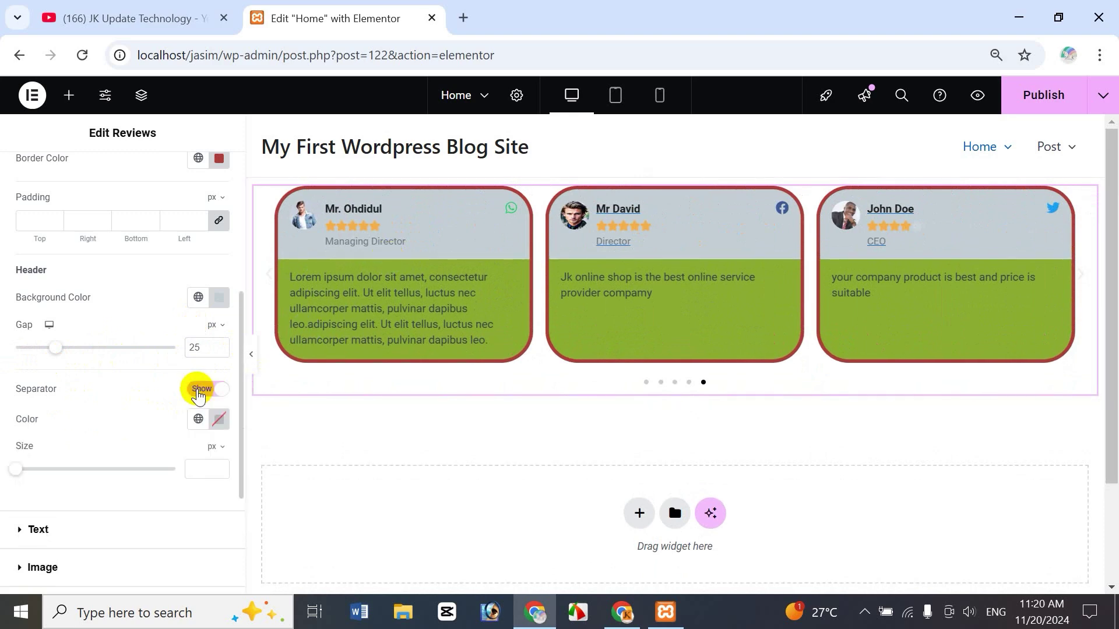
left_click(219, 419)
left_click(254, 249)
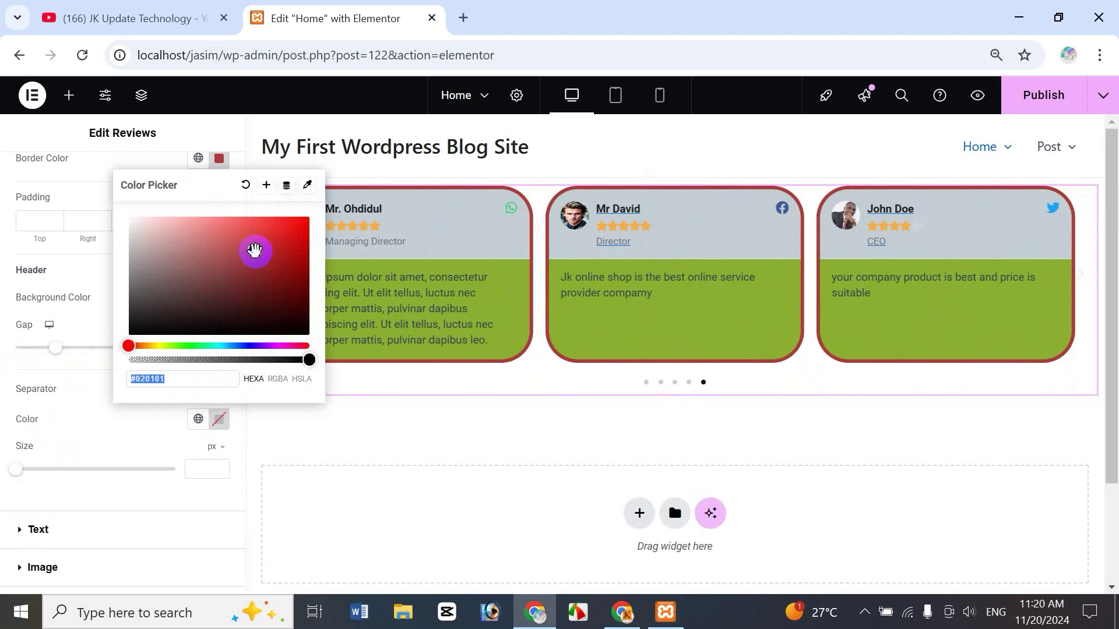
left_click(270, 250)
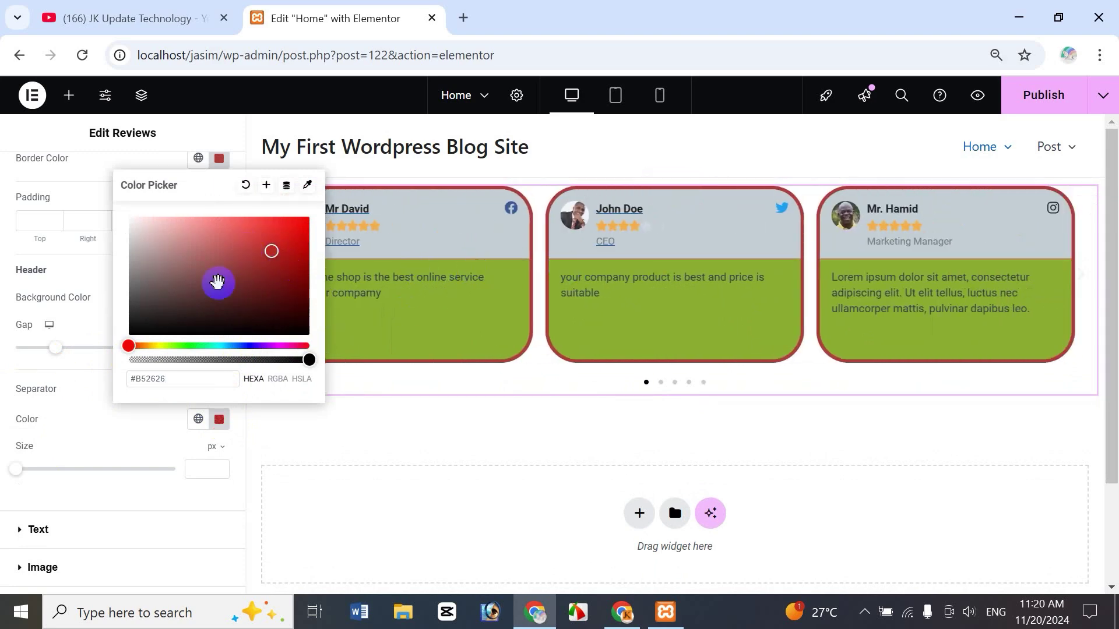
left_click_drag(16, 469, 64, 469)
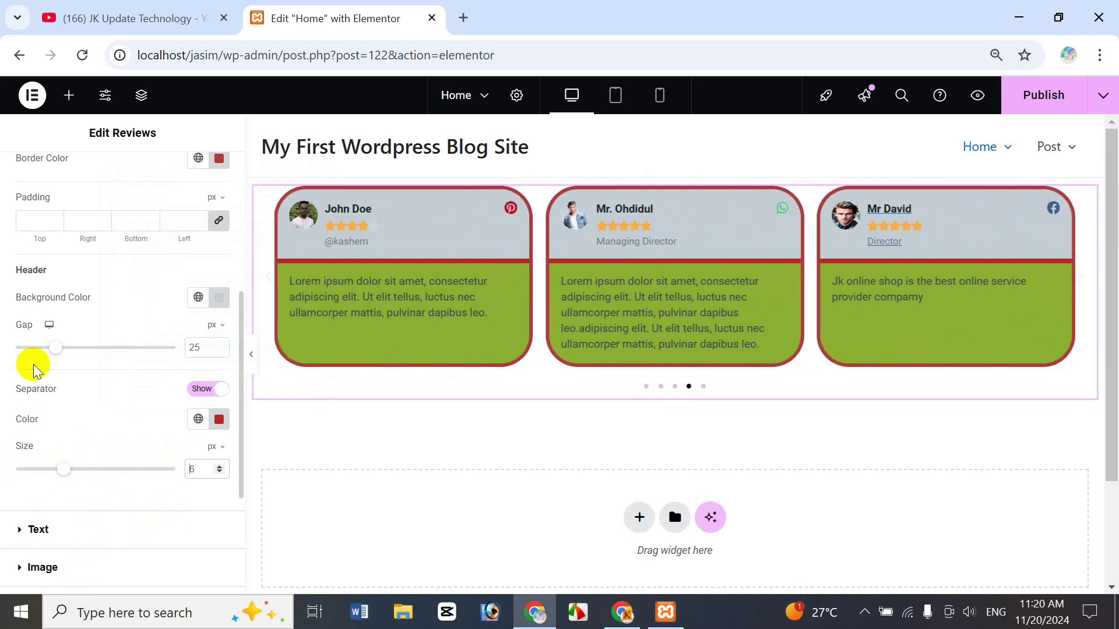
Set the reviewer names' text color to the blue #2D50A0.
left_click(22, 532)
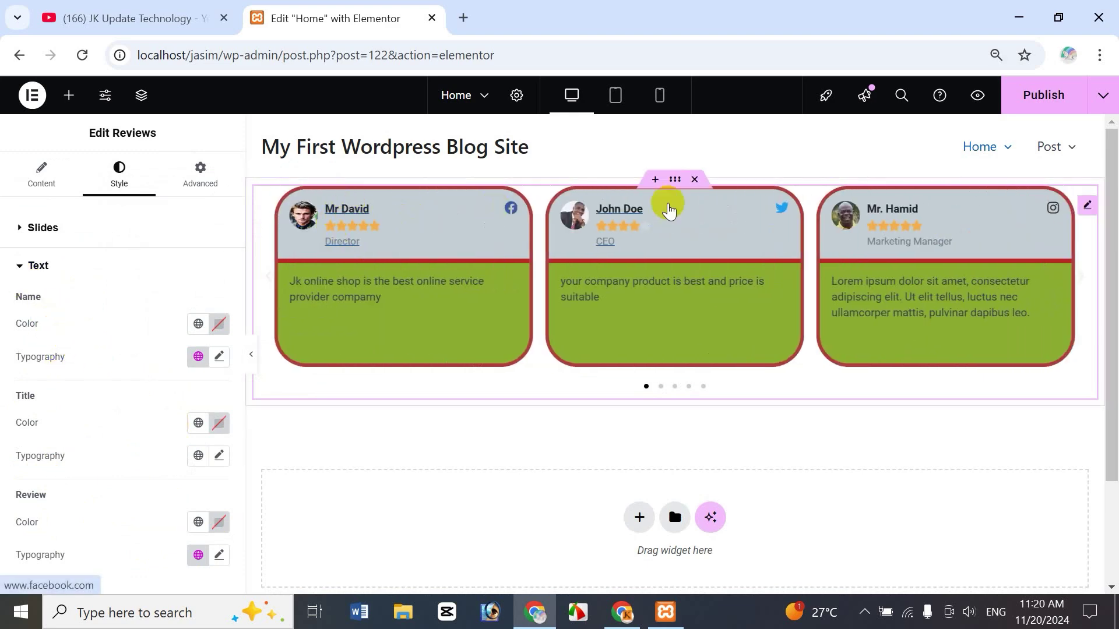
left_click(219, 324)
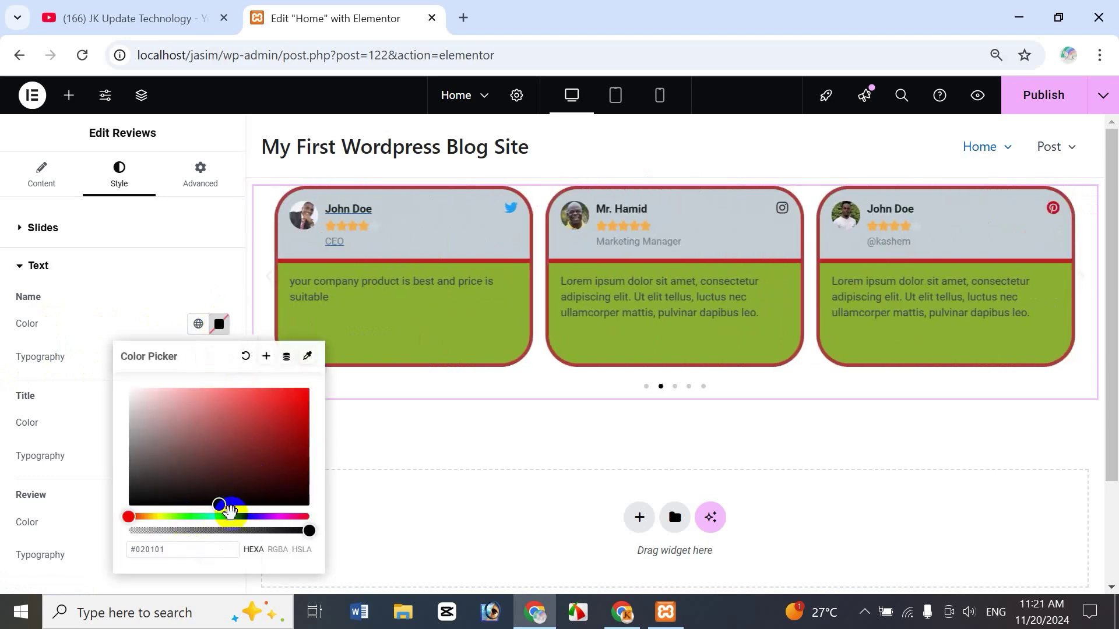
left_click(240, 516)
left_click(257, 431)
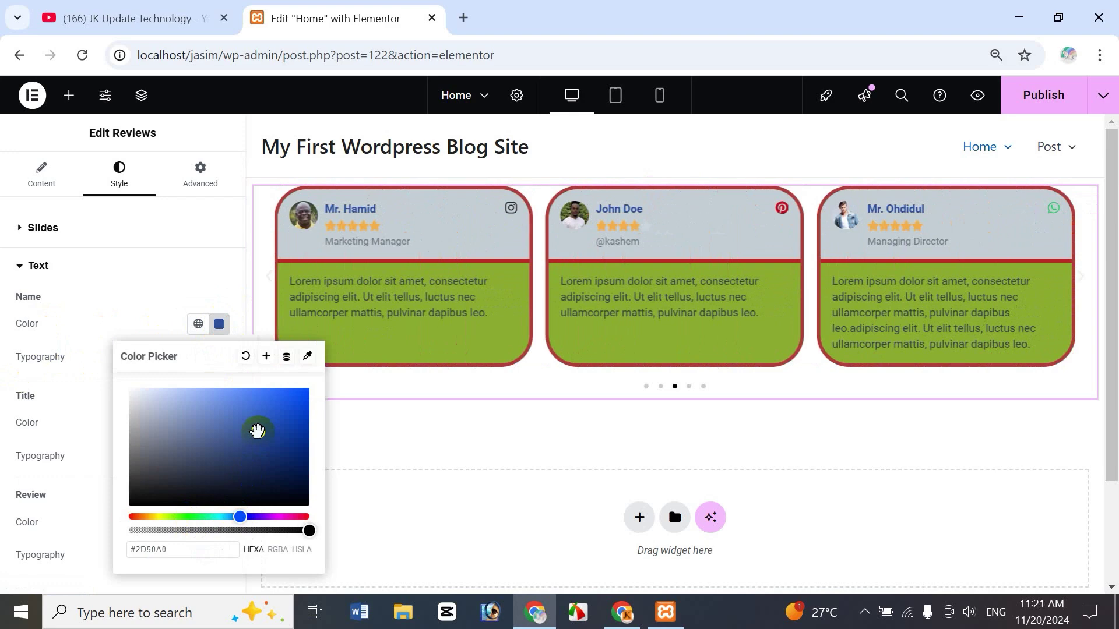
double_click(96, 322)
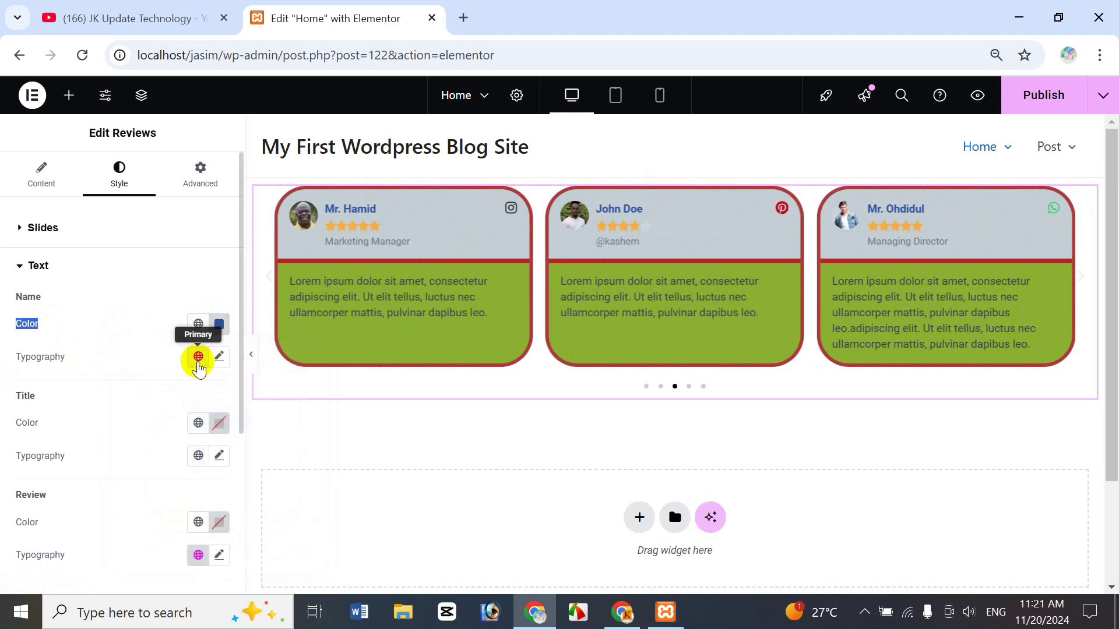
Set the reviewer names' typography to a size of 20 px in the Roboto Condensed family.
left_click(198, 357)
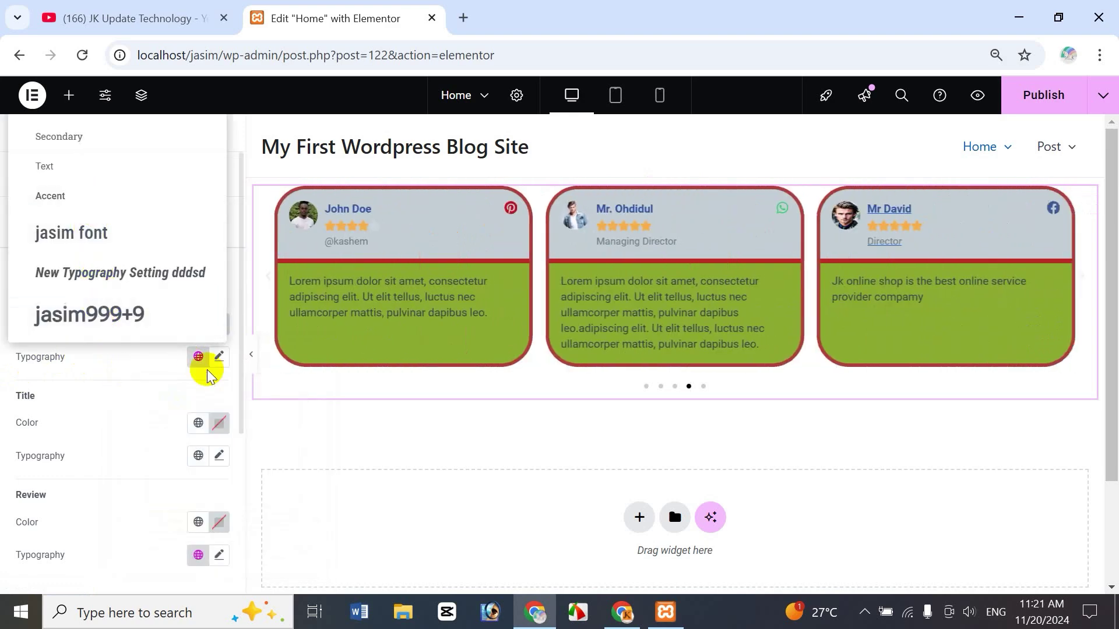
left_click(219, 357)
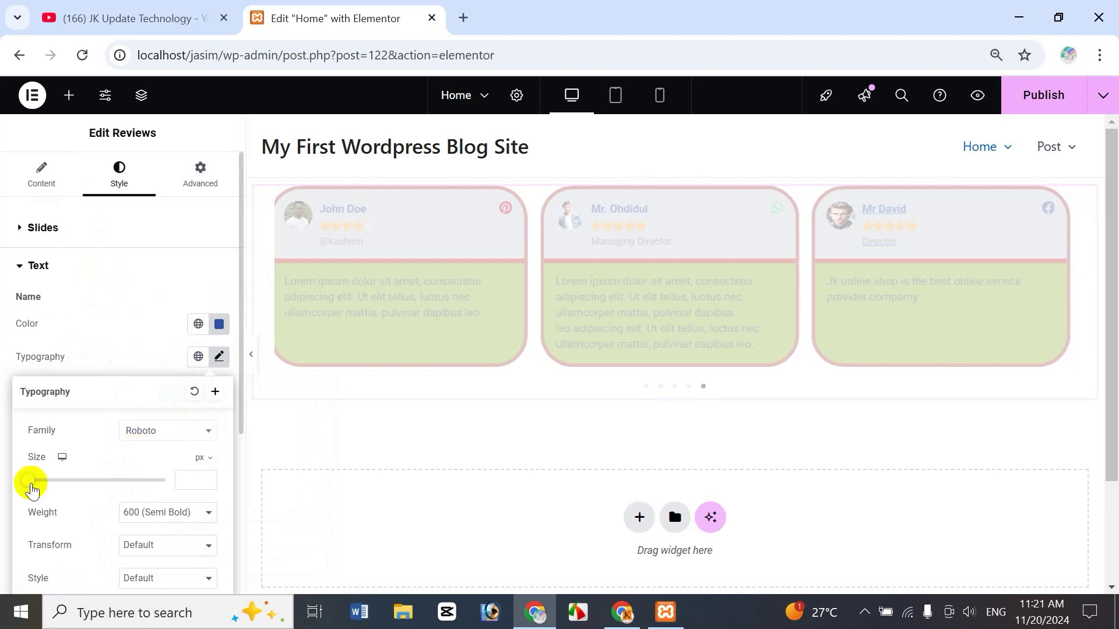
mouse_move(31, 485)
left_mouse_down()
mouse_move(64, 483)
mouse_move(46, 484)
left_mouse_up()
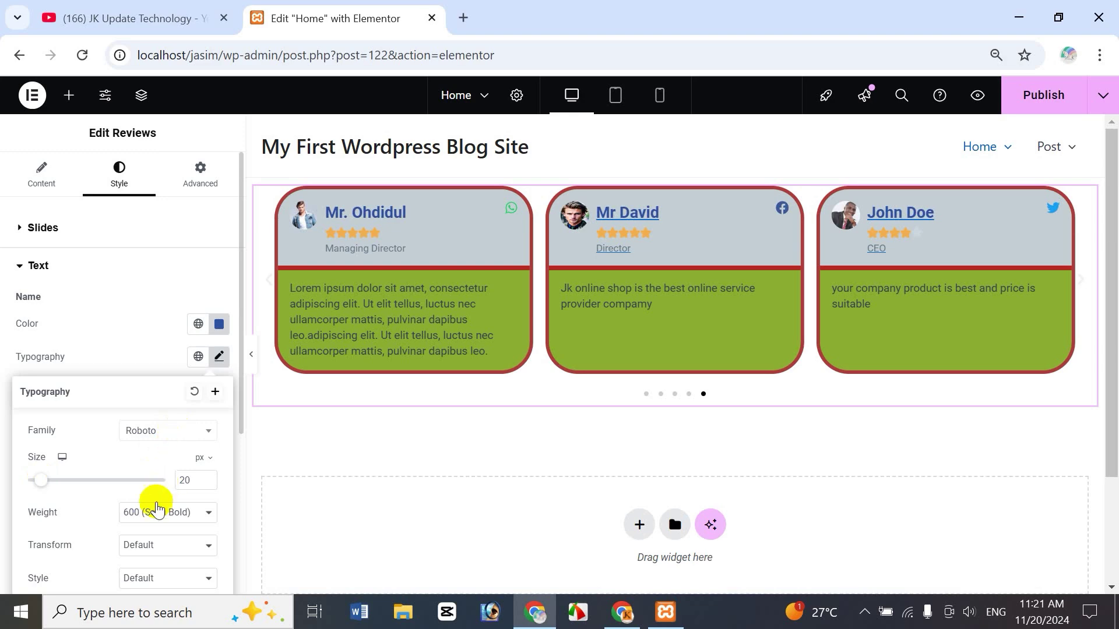
left_click(168, 431)
left_click(150, 333)
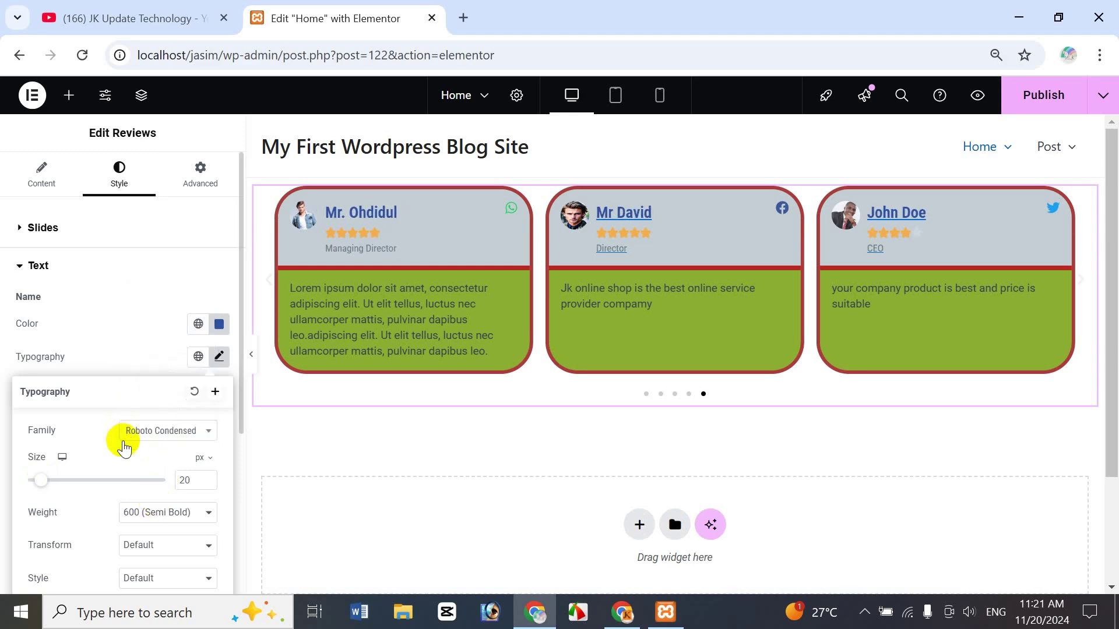
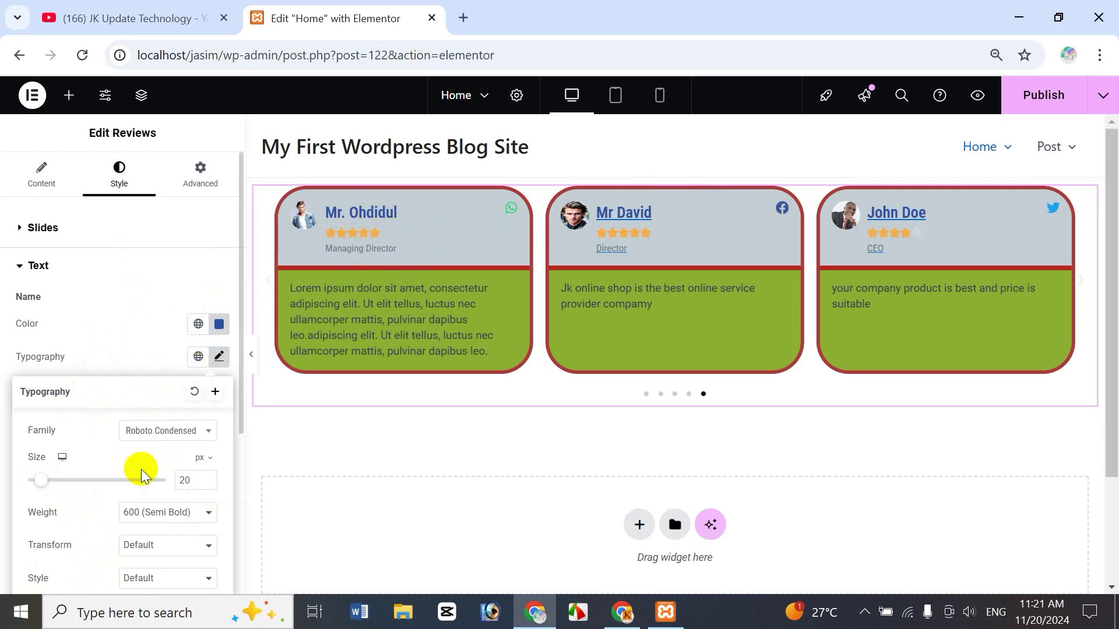
left_click(123, 360)
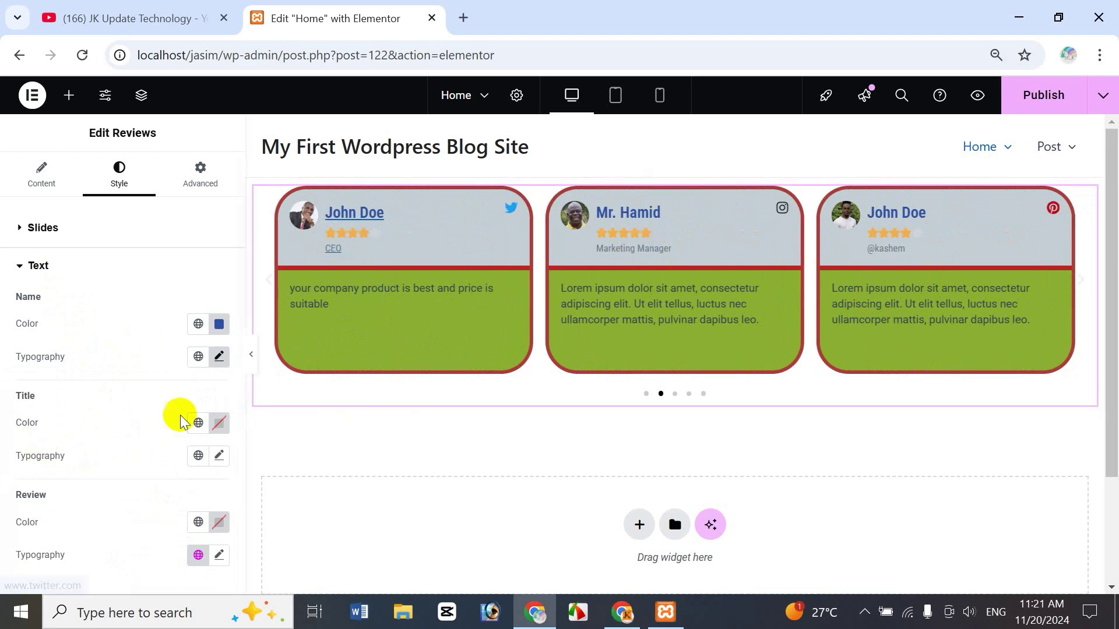
Set the reviewer titles' text color to the magenta #C72895, after trying the green #28C738.
left_click(218, 422)
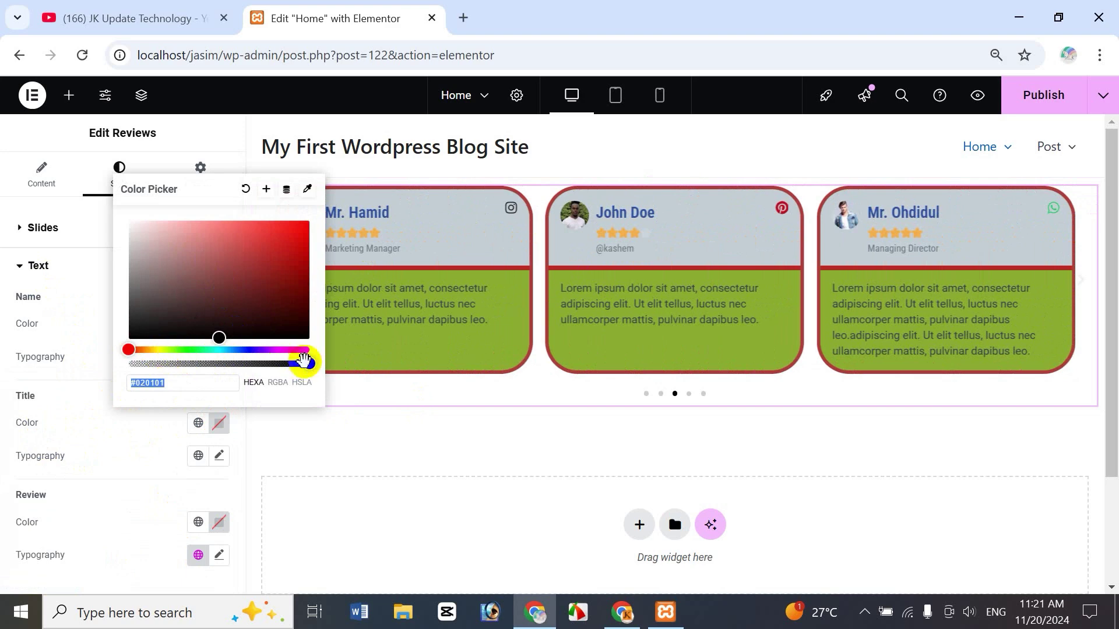
left_click_drag(126, 350, 170, 351)
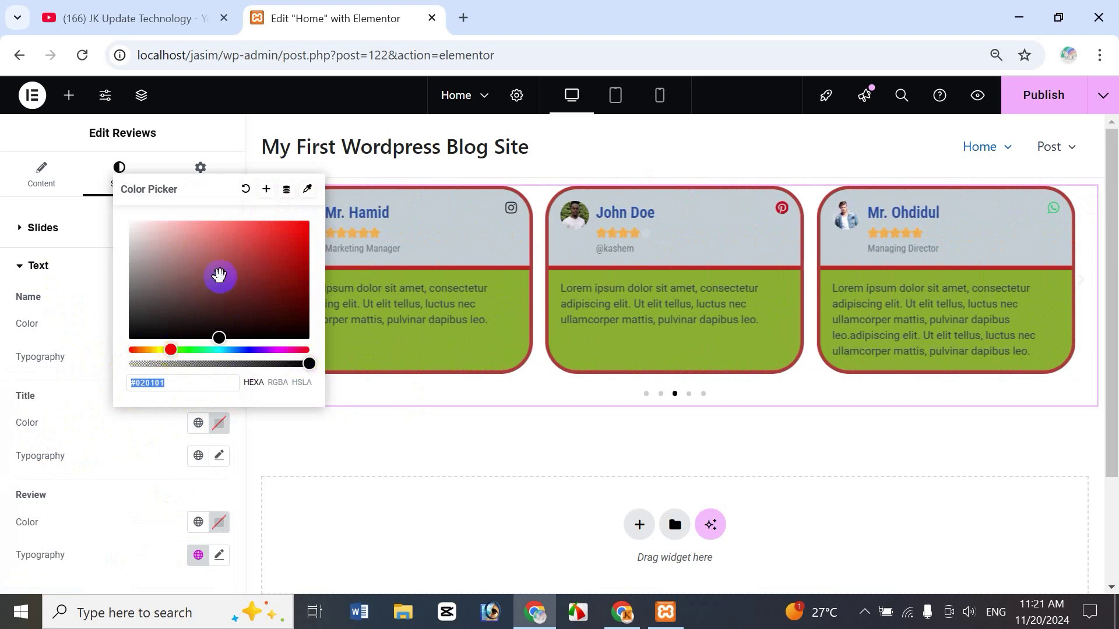
left_click(192, 350)
left_click_drag(225, 295, 271, 250)
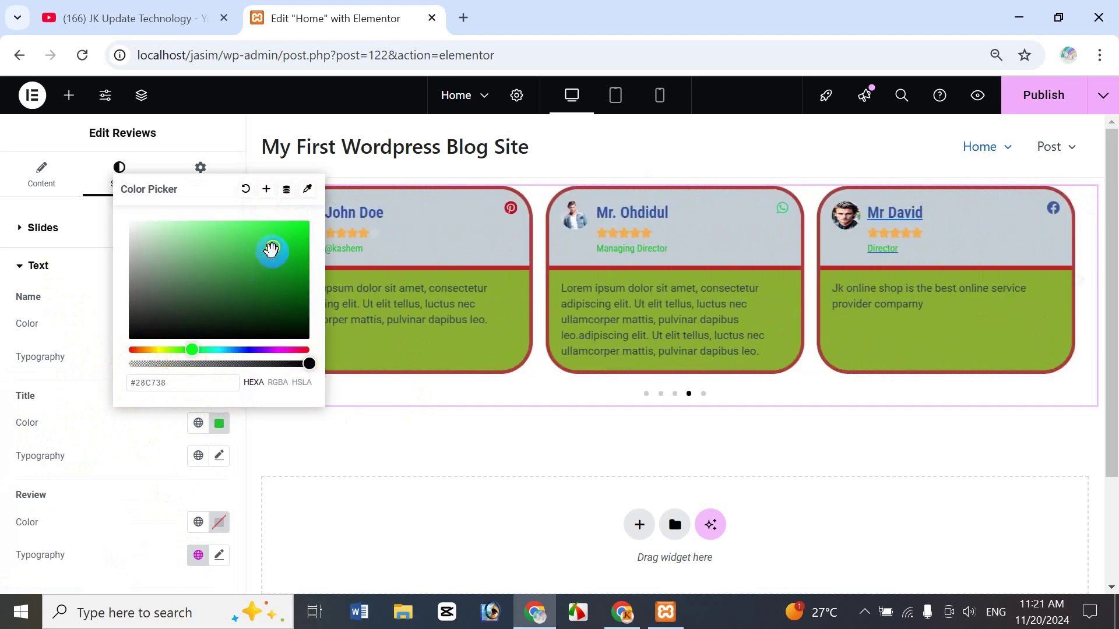
left_click(288, 348)
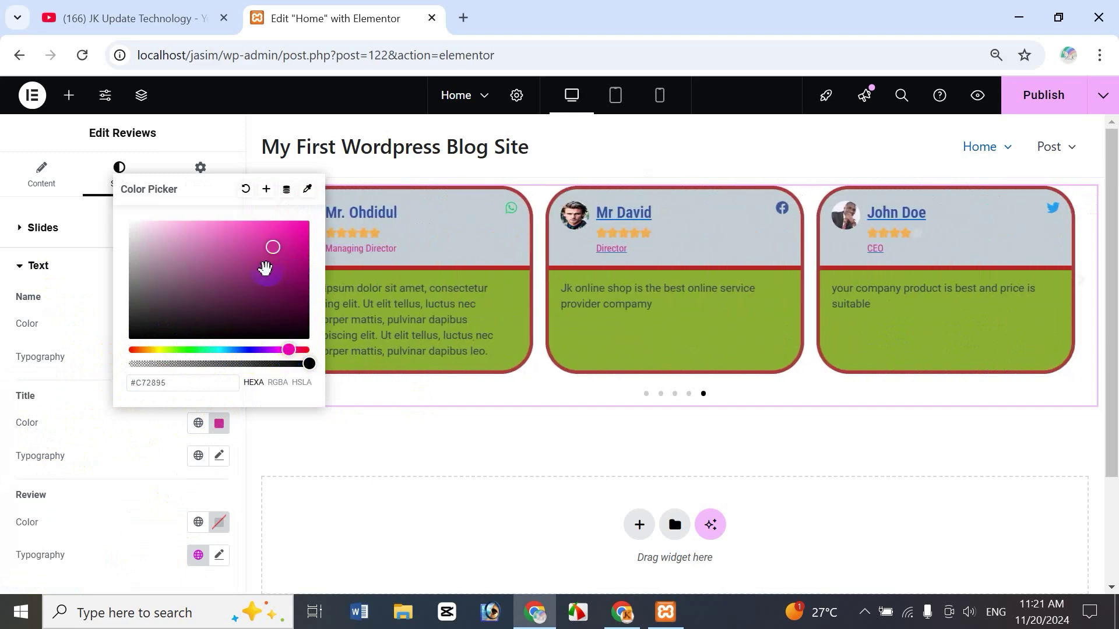
Set the reviewer titles' typography to a size of 16 px.
left_click(119, 434)
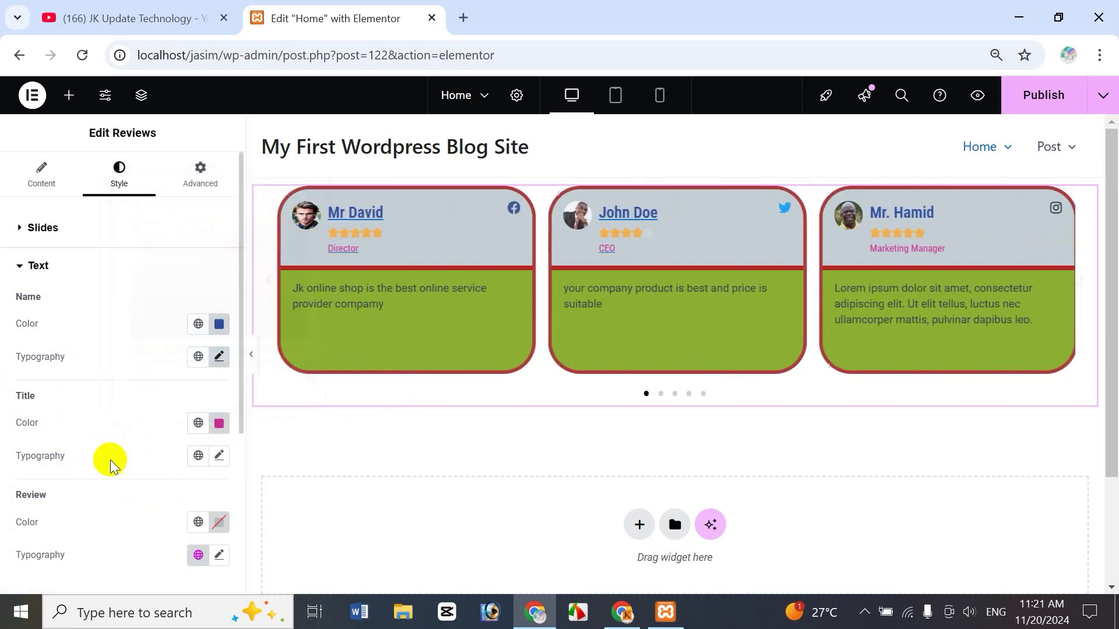
left_click(219, 457)
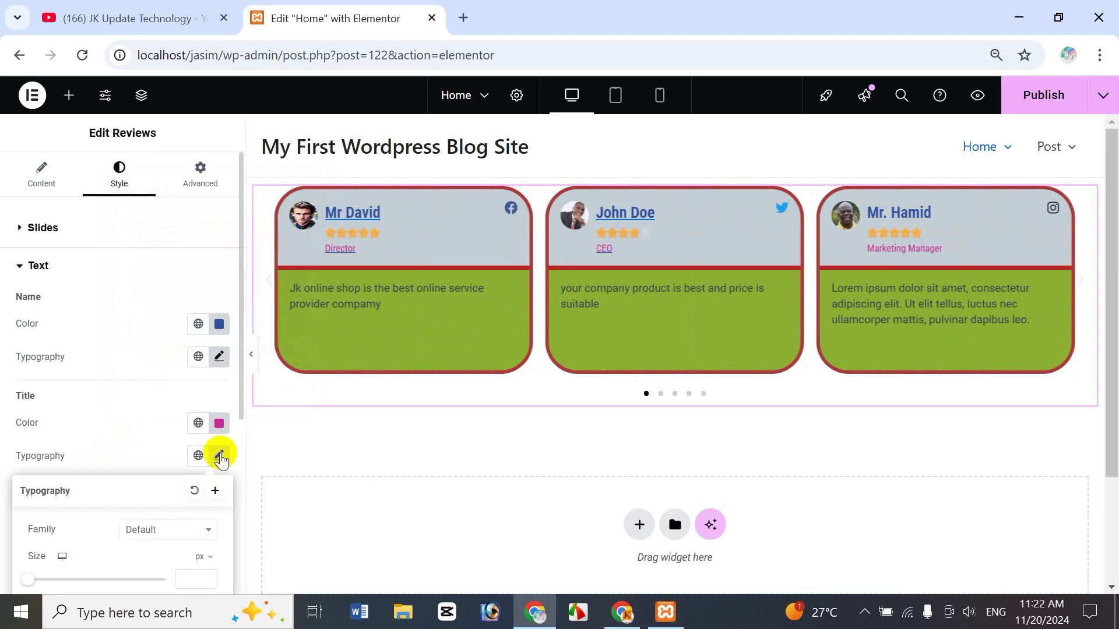
mouse_move(28, 579)
left_mouse_down()
mouse_move(50, 579)
mouse_move(40, 578)
left_mouse_up()
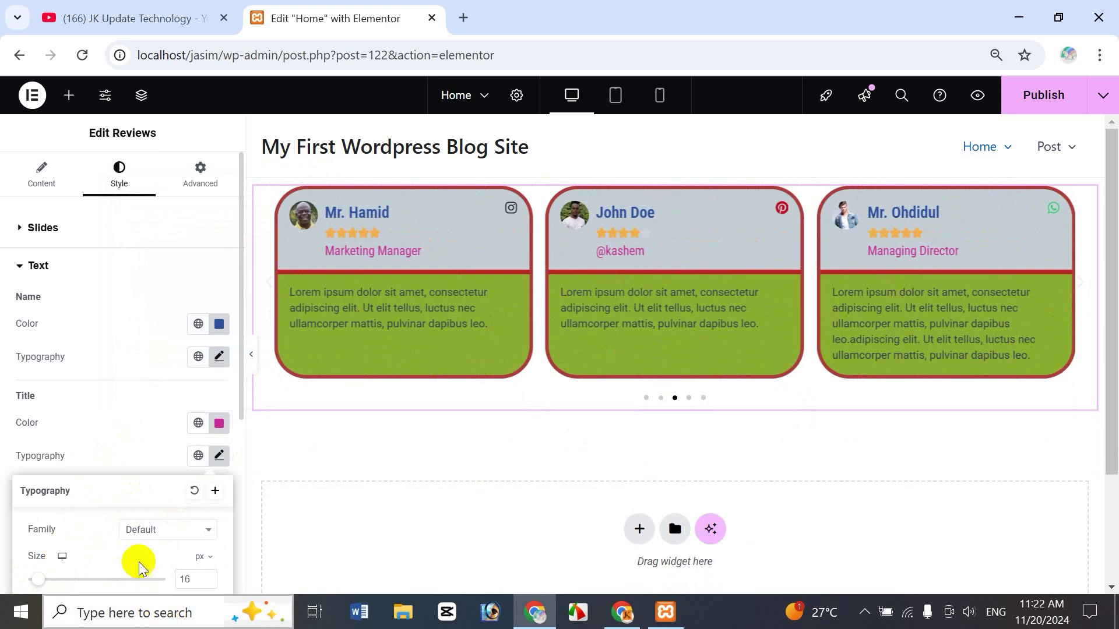
left_click(119, 446)
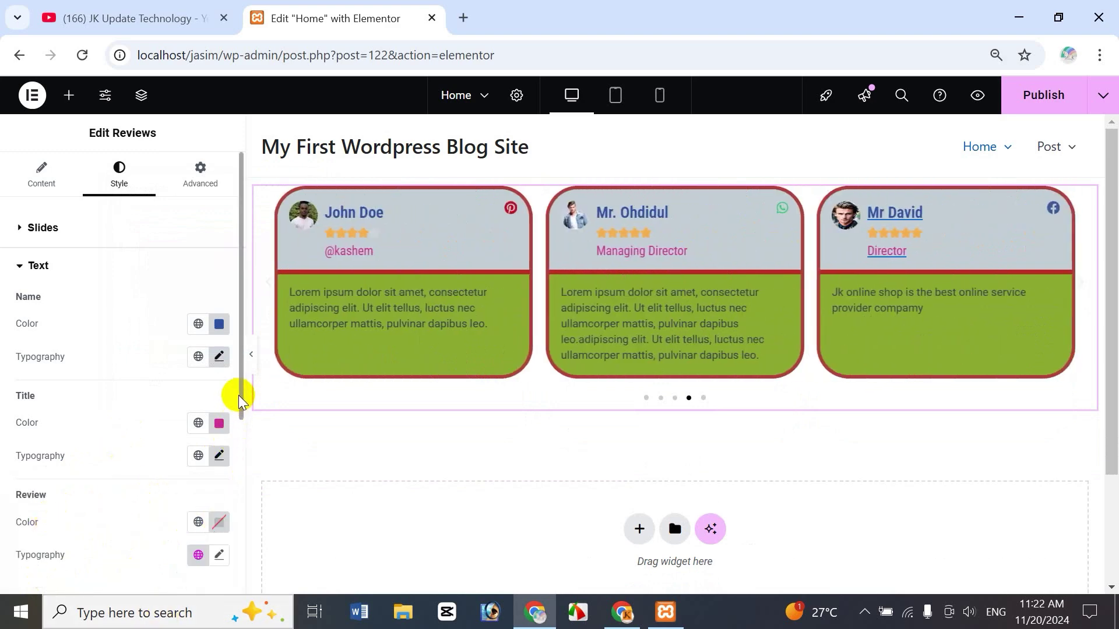
Set the review text color to a dark navy blue, after trying several red and green shades.
left_click_drag(238, 394, 234, 525)
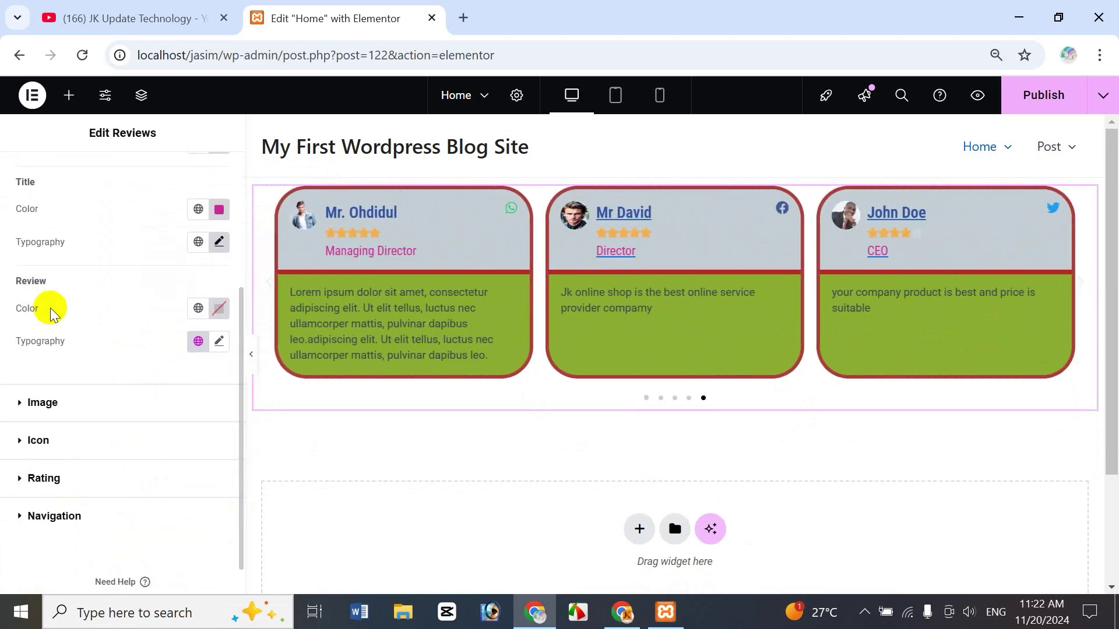
left_click(219, 309)
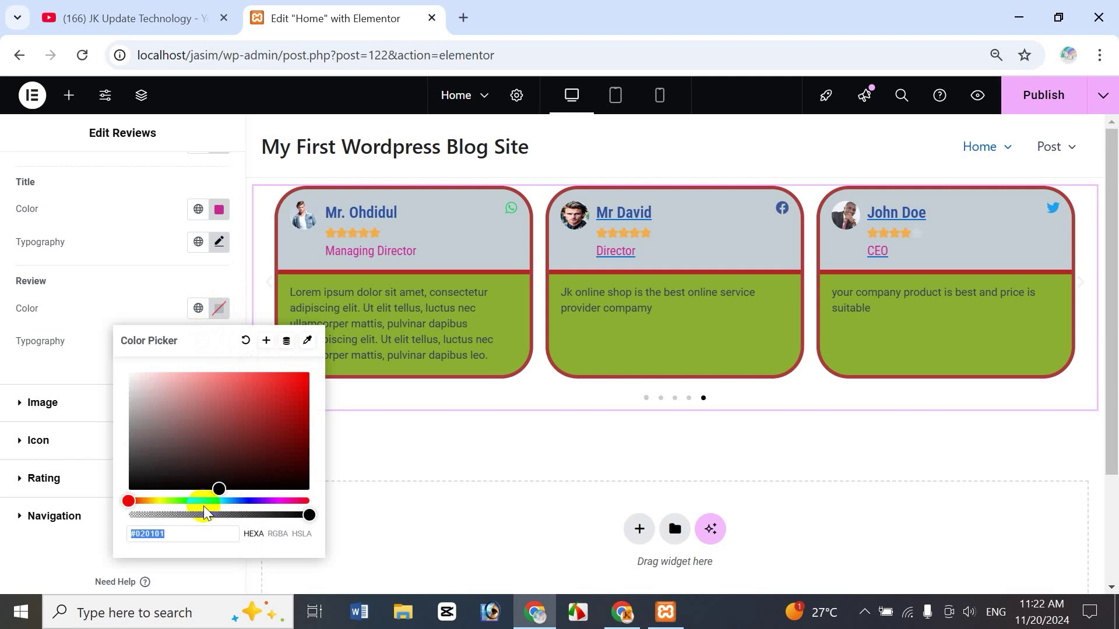
left_click(220, 426)
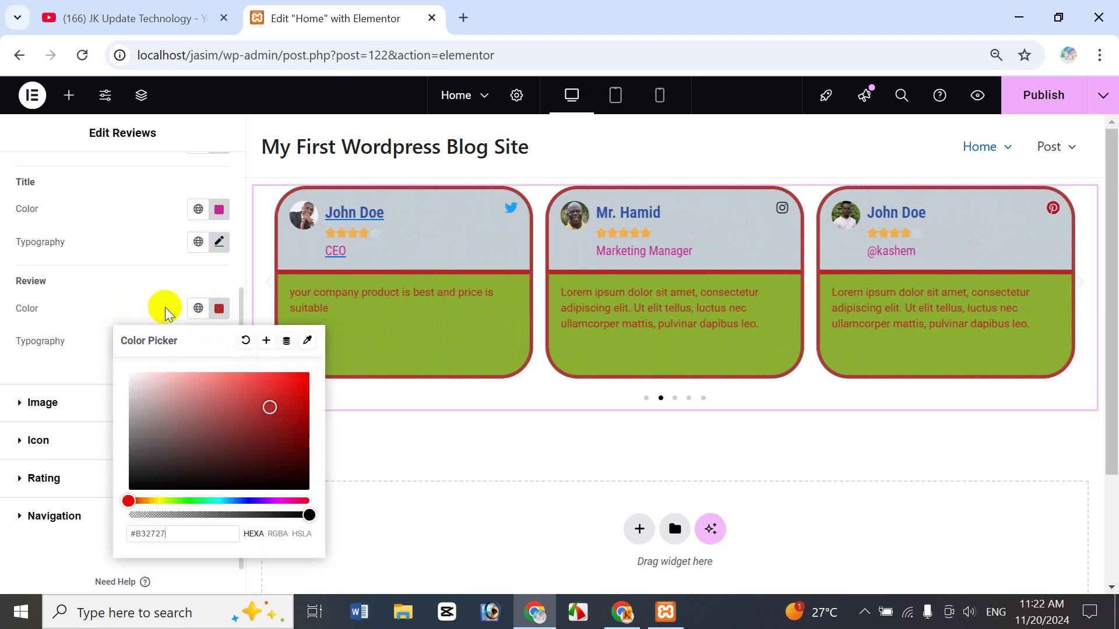
left_click(265, 442)
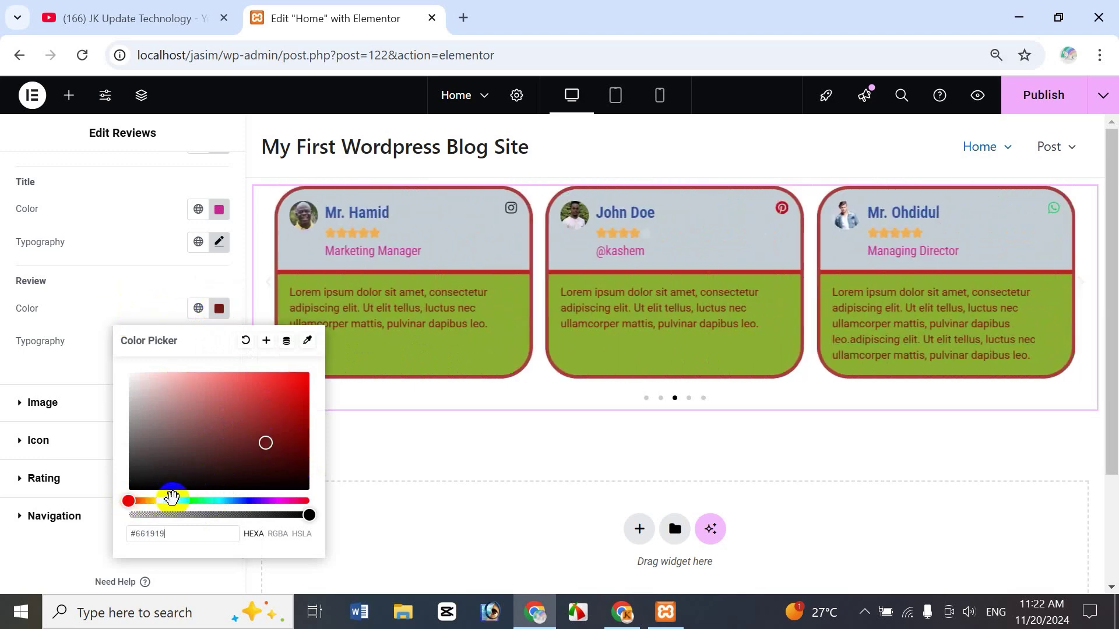
left_click(196, 500)
left_click(235, 441)
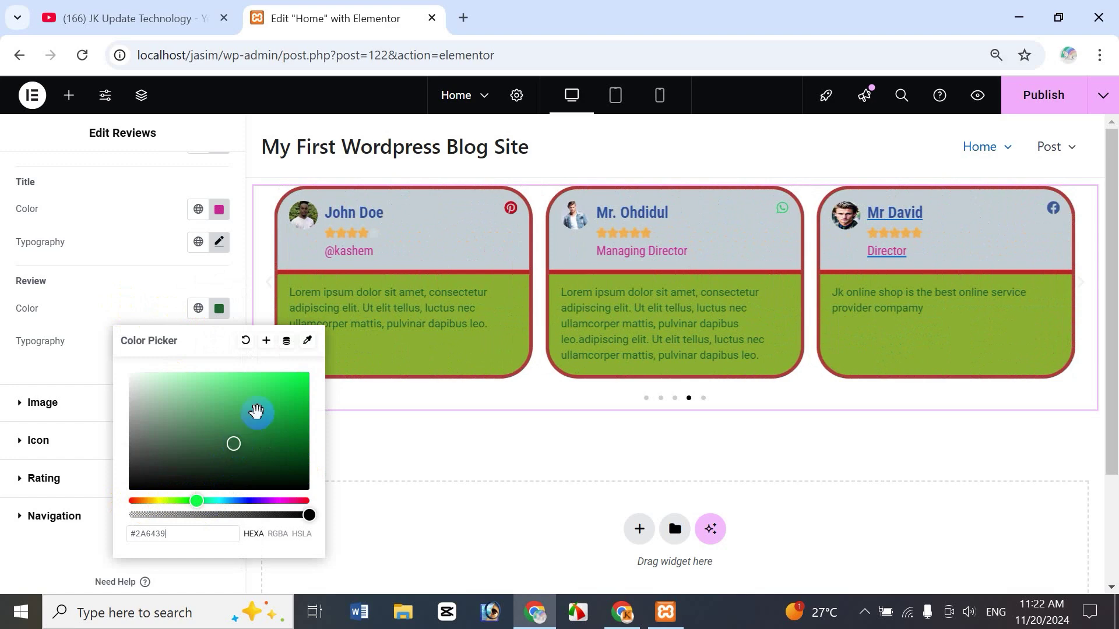
left_click_drag(256, 411, 214, 452)
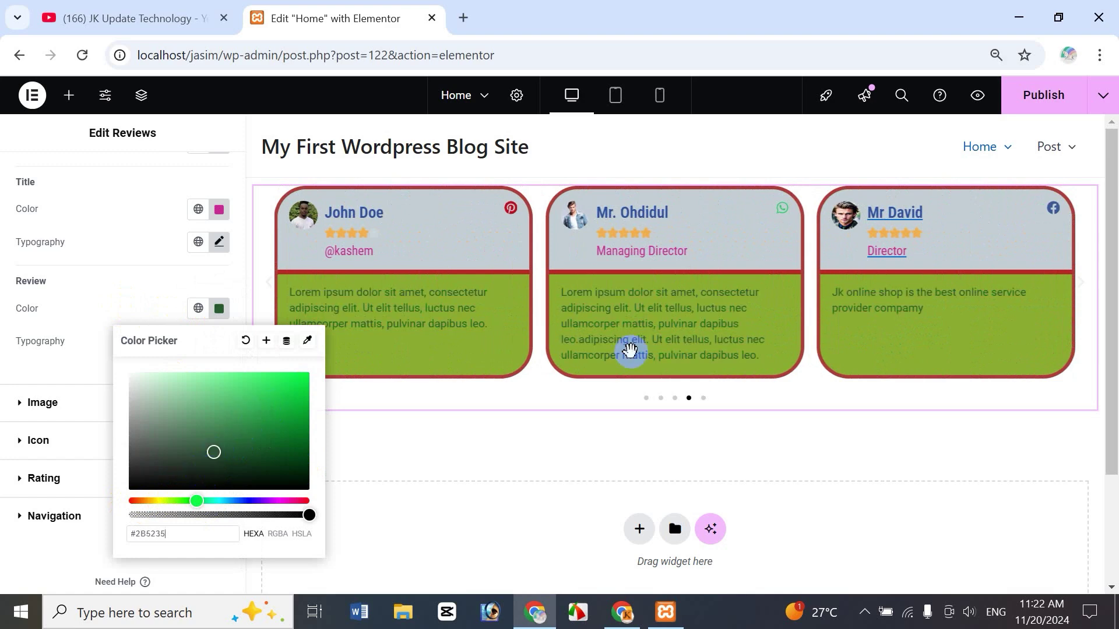
left_click(182, 441)
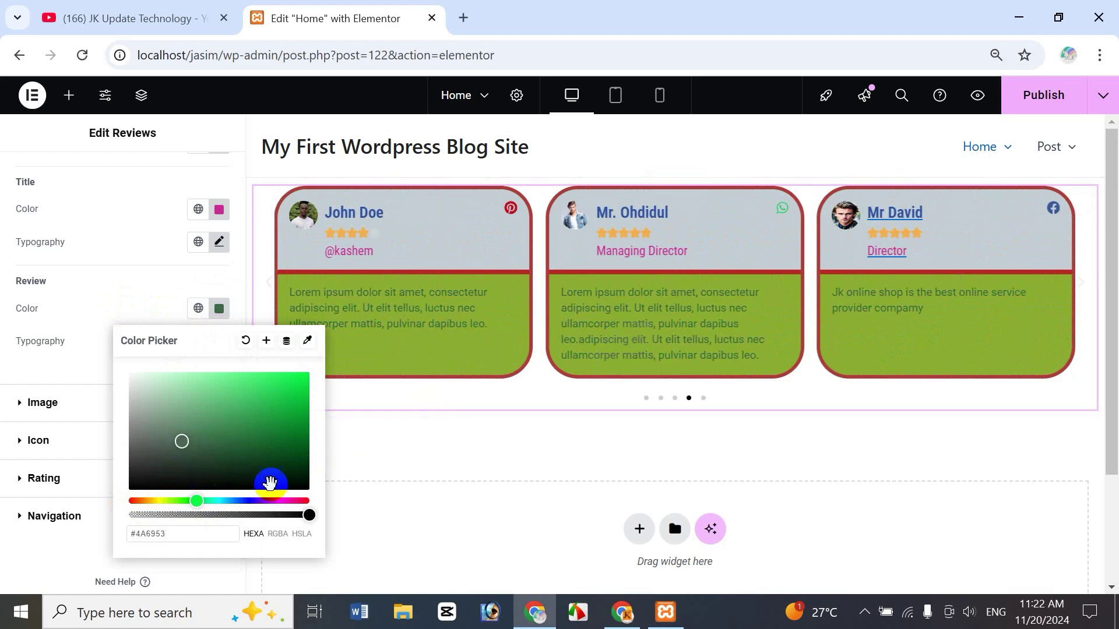
left_click(251, 500)
left_click(259, 434)
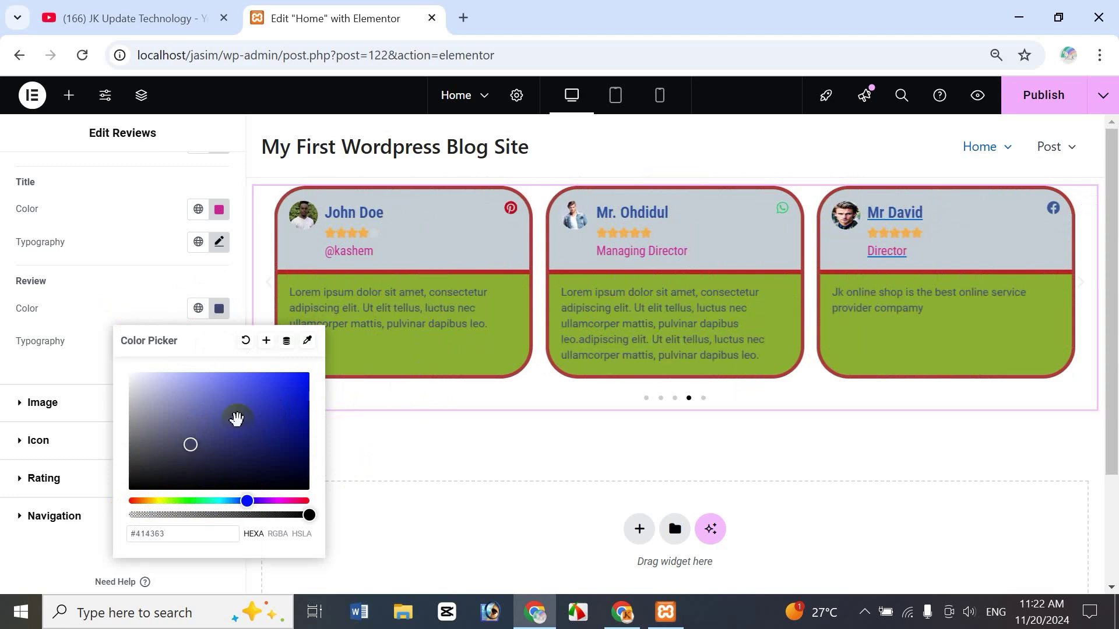
left_click(216, 407)
left_click_drag(231, 457, 242, 455)
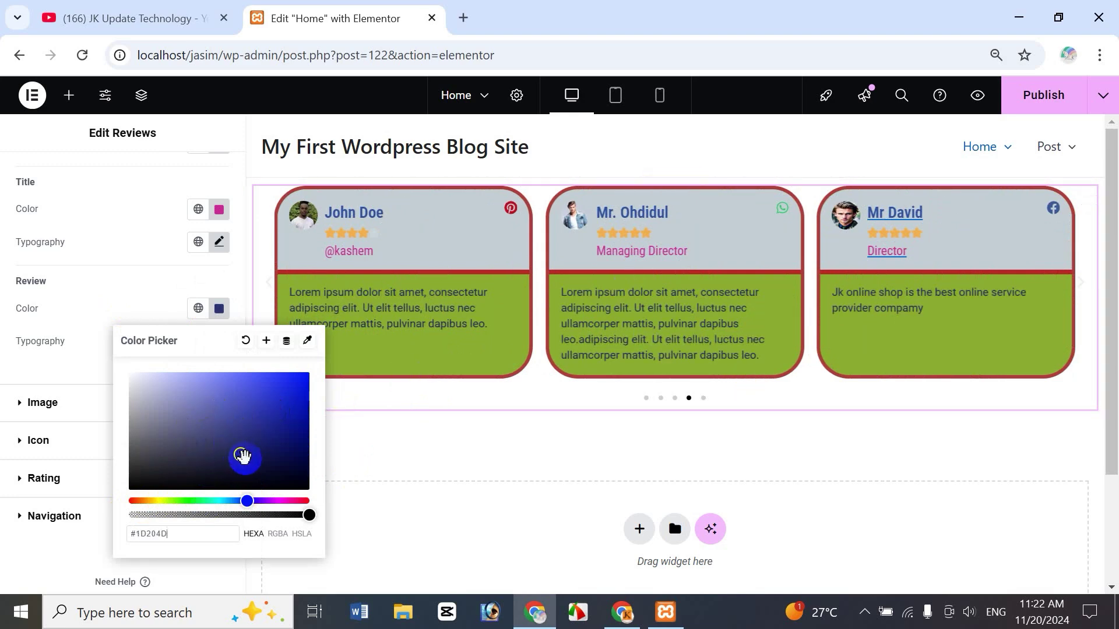
left_click(123, 296)
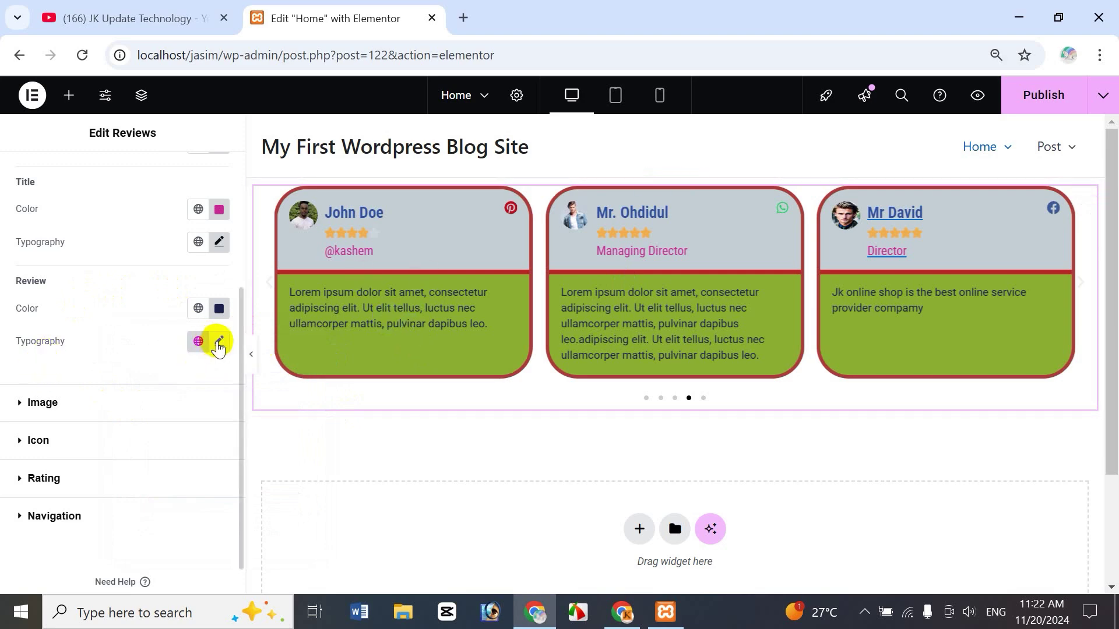
Set the review text's typography to a 14 px size, 16 px line height and 1.4 px letter spacing.
left_click(219, 342)
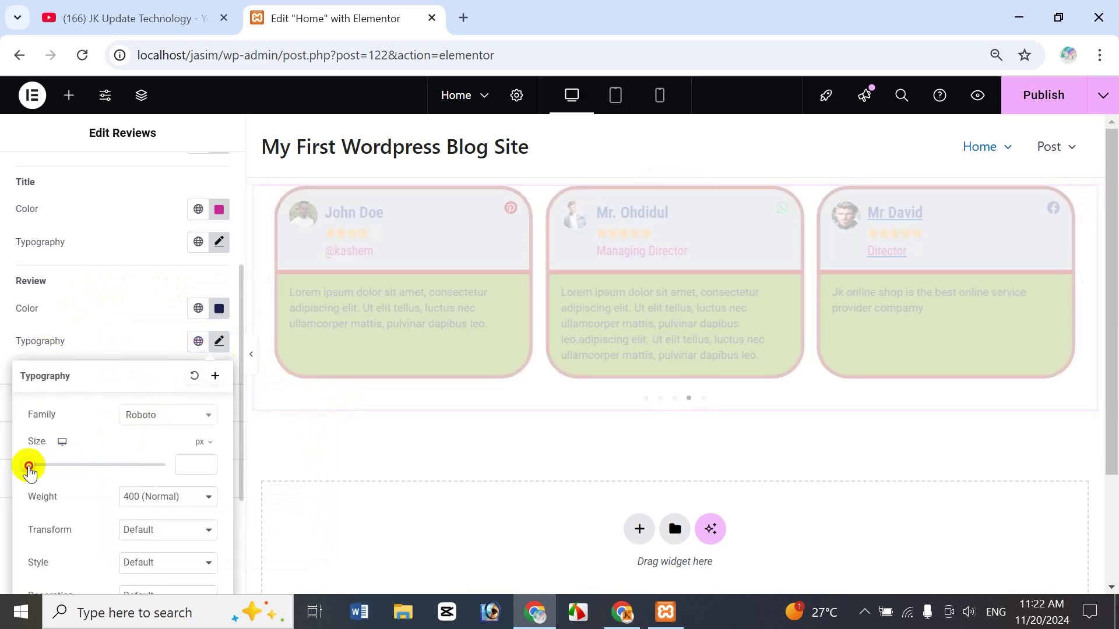
mouse_move(28, 466)
left_mouse_down()
mouse_move(59, 465)
mouse_move(37, 466)
left_mouse_up()
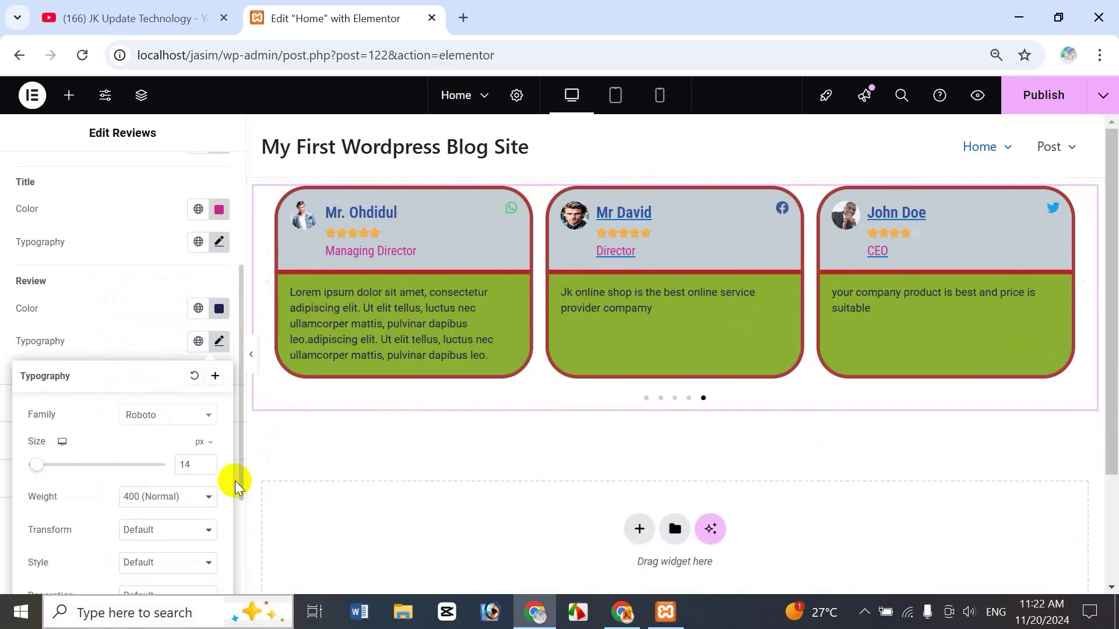
scroll(150, 498, "up", 4)
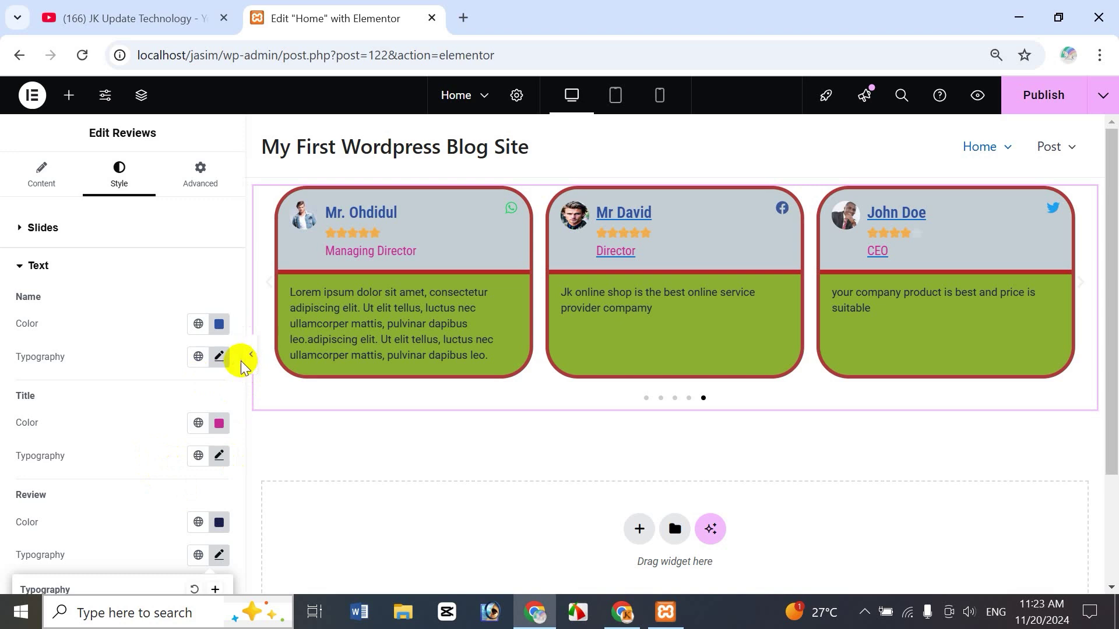
left_click_drag(241, 366, 112, 561)
scroll(91, 565, "down", 1)
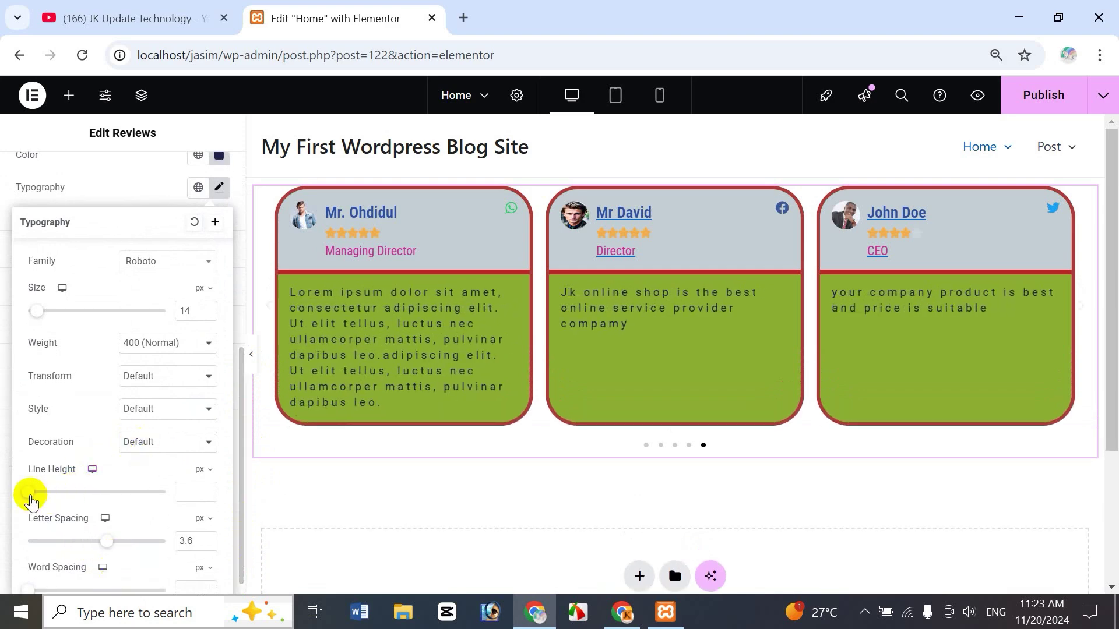
left_click_drag(28, 492, 48, 492)
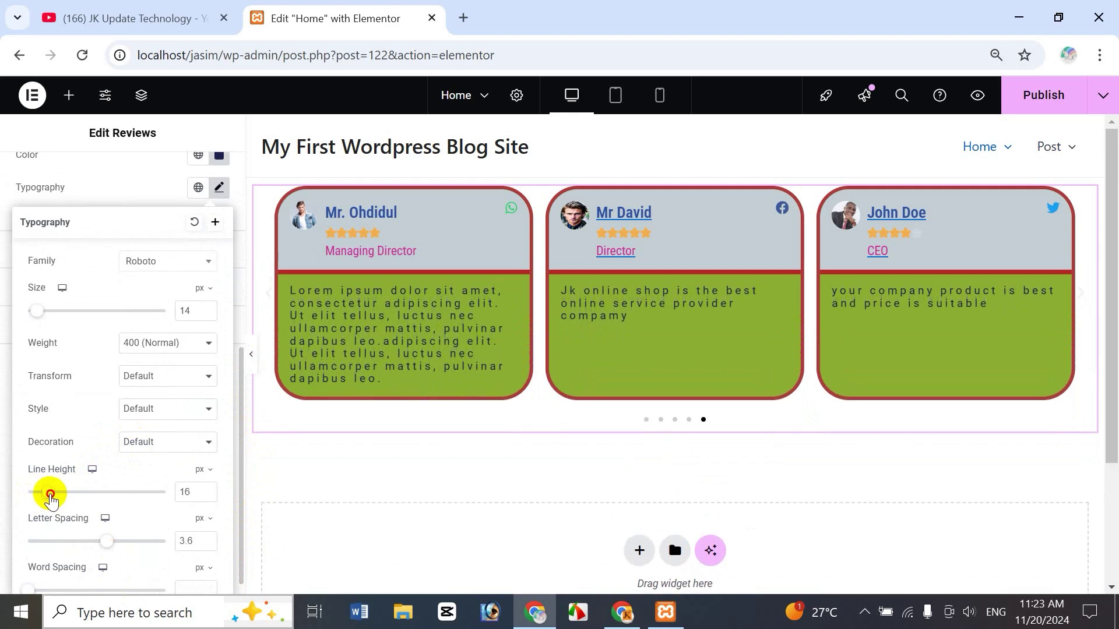
left_click_drag(108, 542, 86, 545)
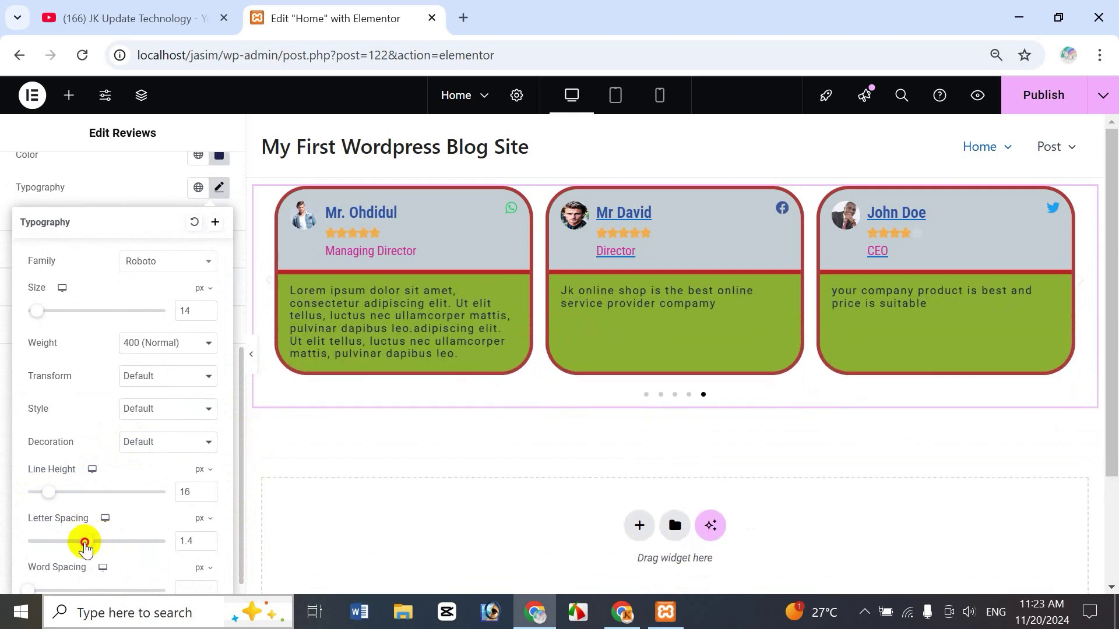
left_click(129, 189)
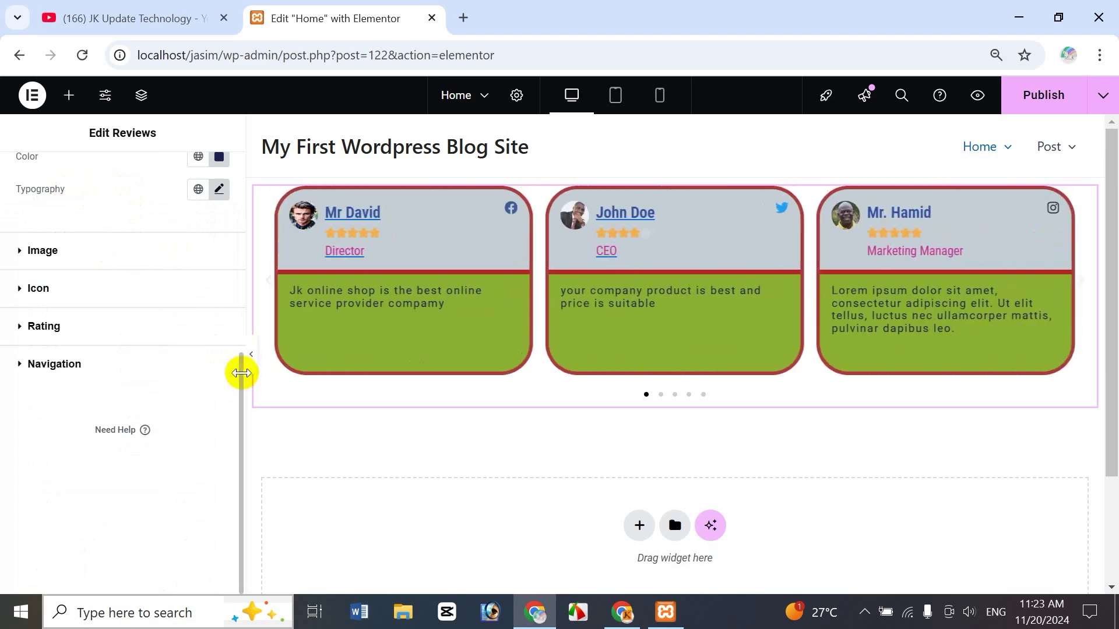
Style the reviewer images with a size of 45 px, a gap of 22 px and a border radius of 18 px.
left_click_drag(242, 373, 239, 330)
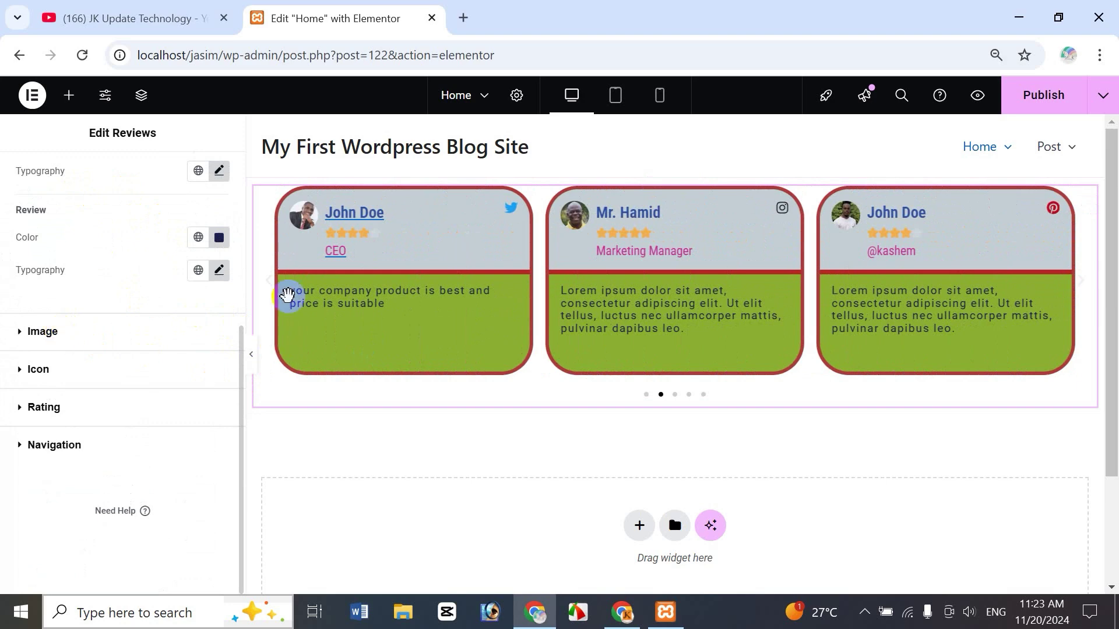
left_click(20, 336)
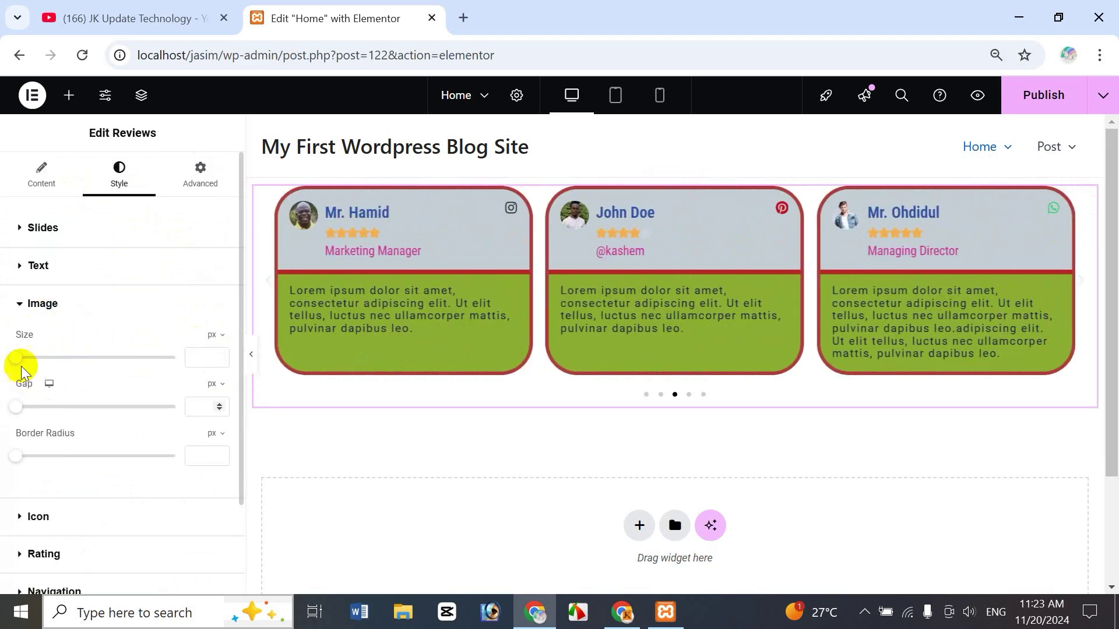
left_click_drag(16, 363, 88, 361)
left_click_drag(16, 407, 53, 411)
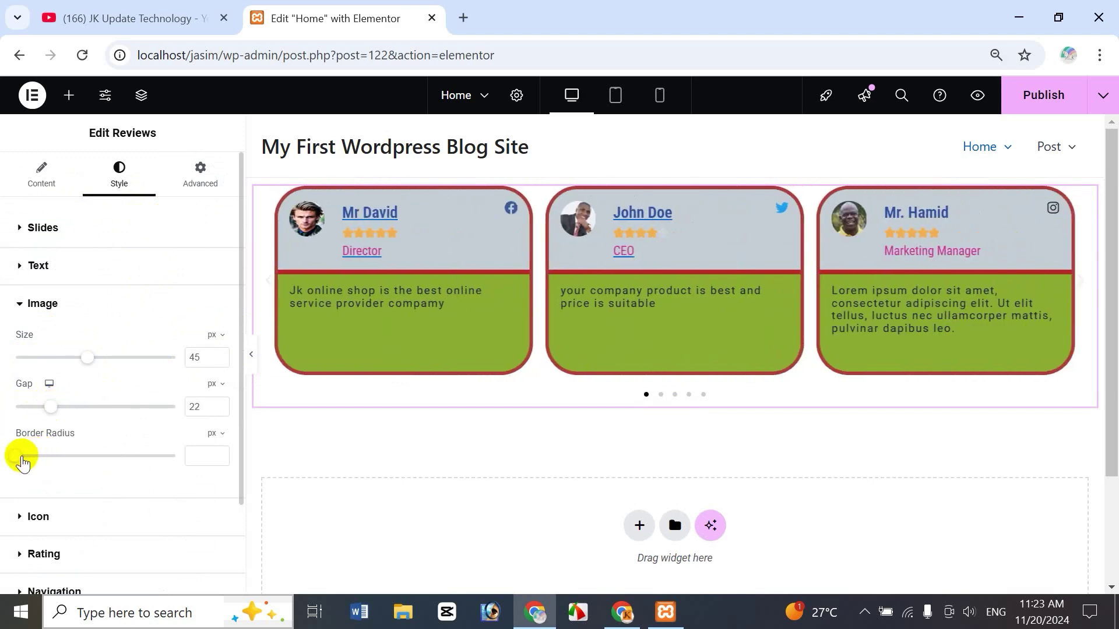
left_click_drag(22, 463, 49, 466)
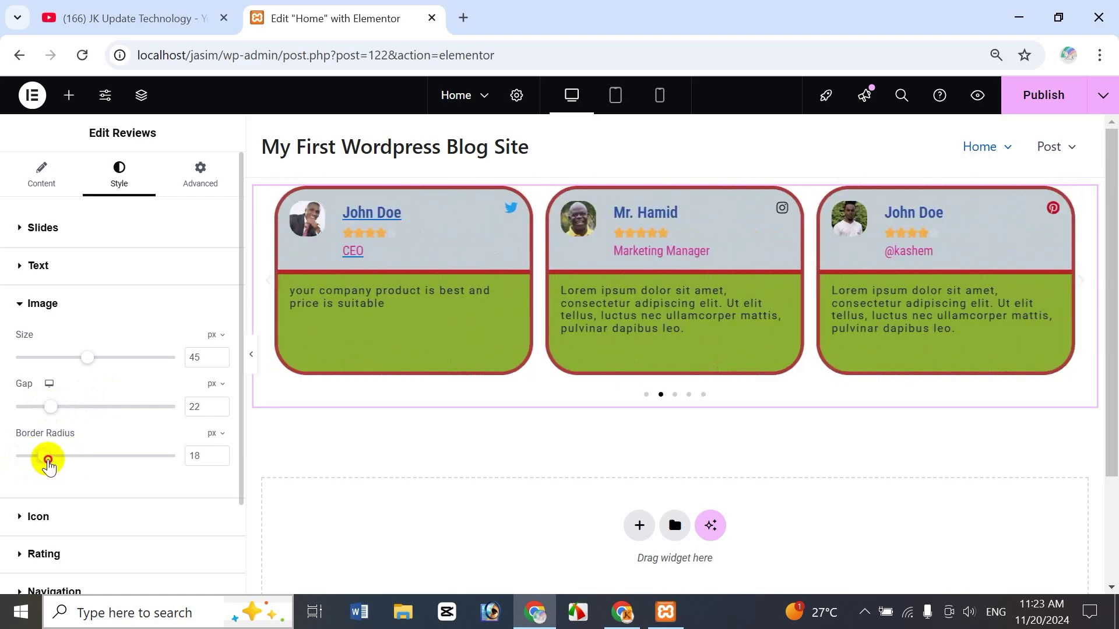
left_click(20, 303)
Try a custom red color #9E2727 and a size of 66 px for the social icons.
left_click(29, 344)
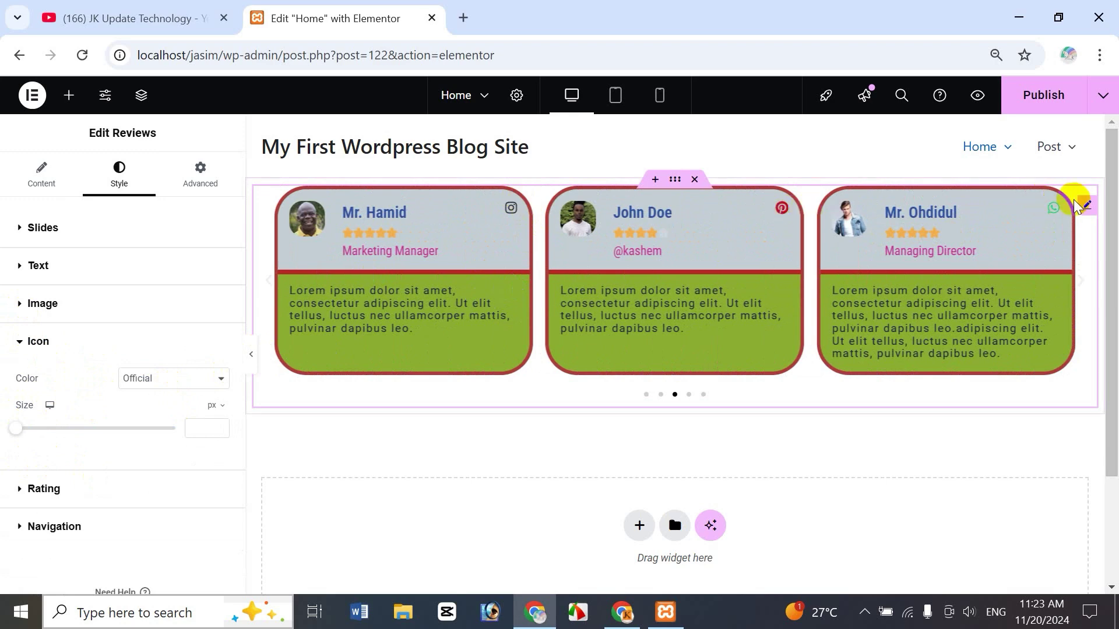
left_click(173, 378)
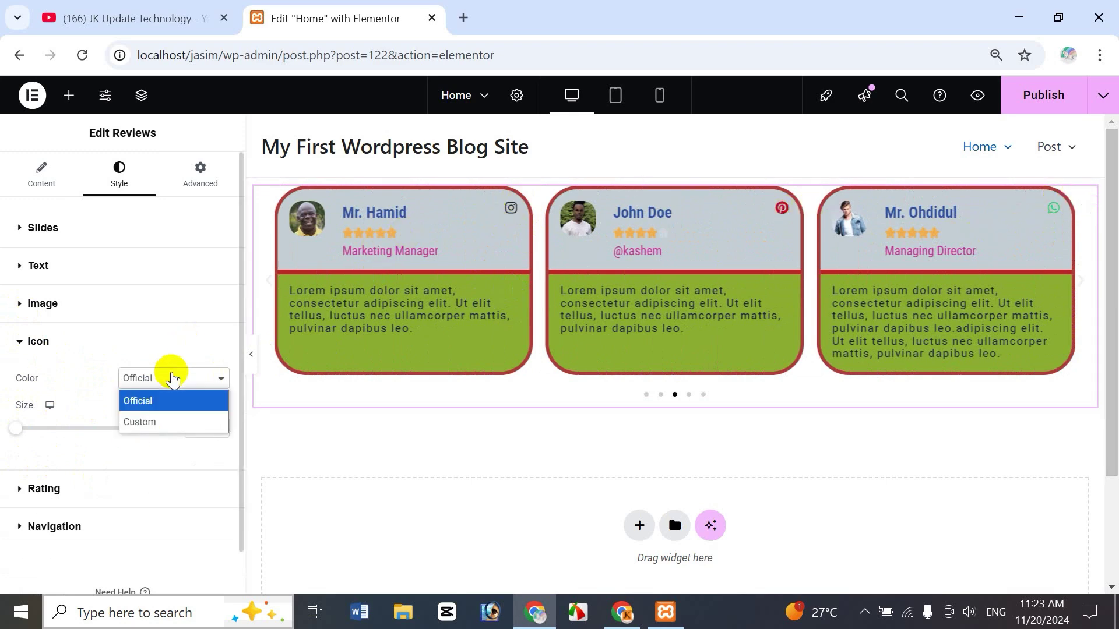
left_click(161, 423)
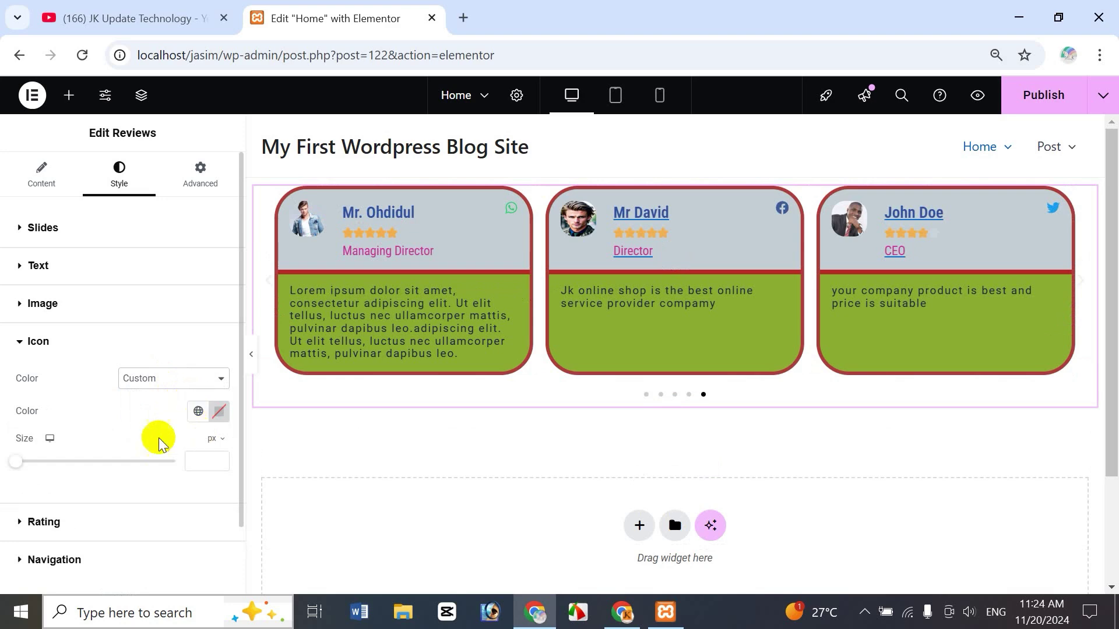
left_click(213, 415)
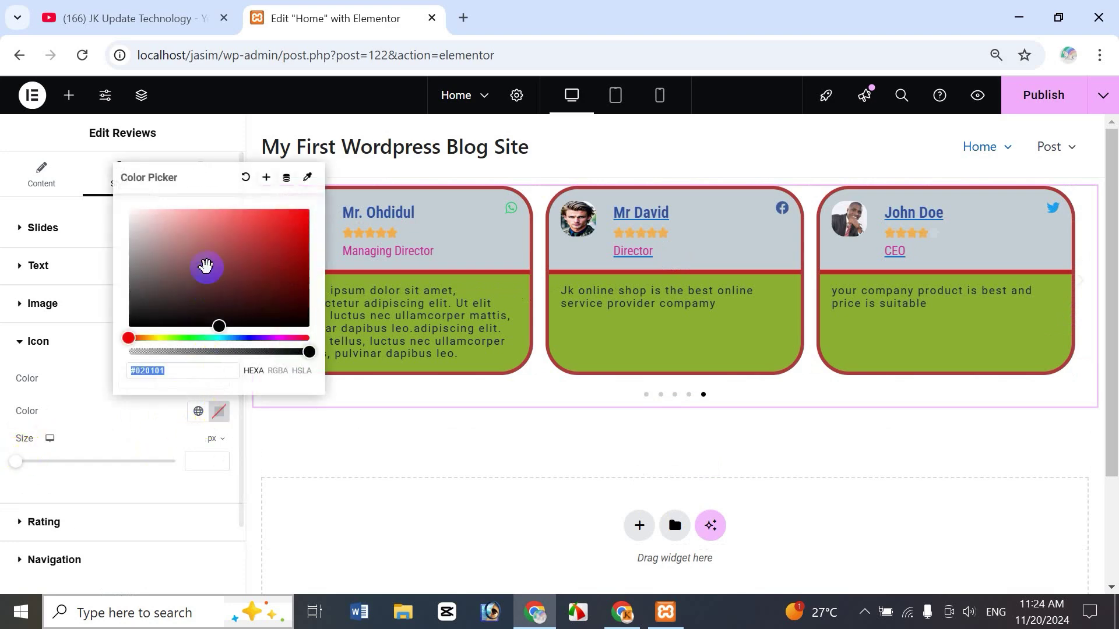
left_click(265, 254)
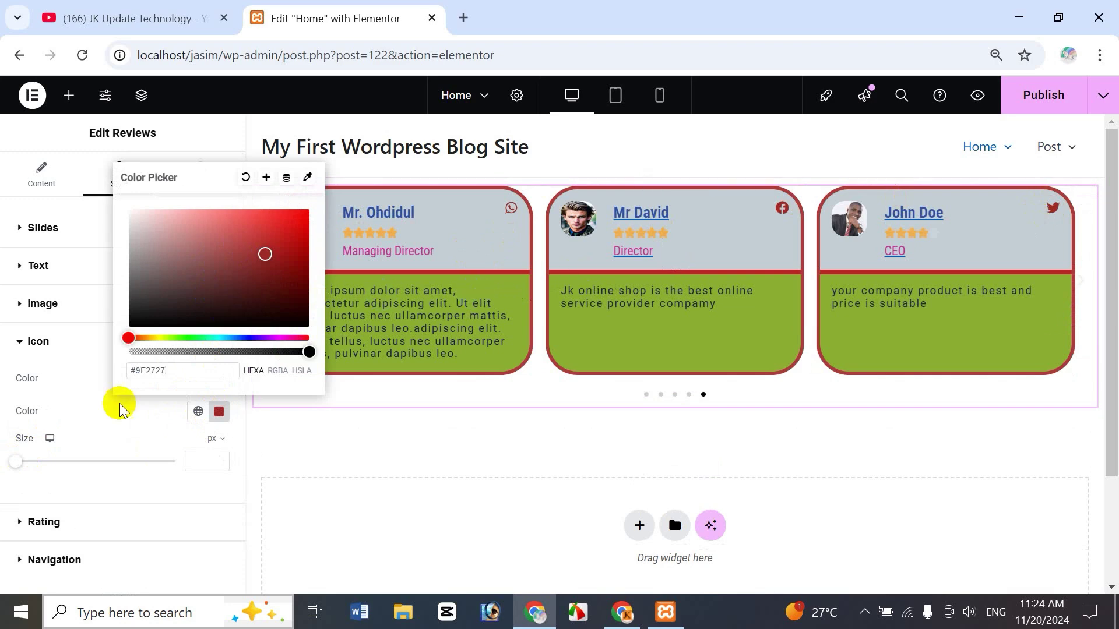
left_click_drag(14, 464, 121, 461)
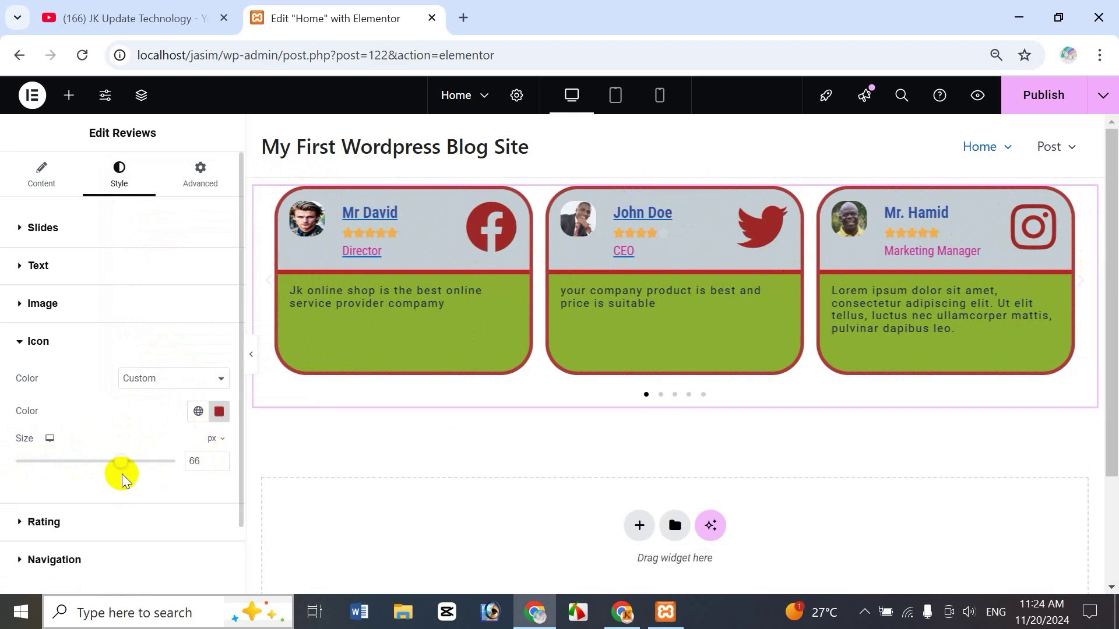
Switch the social icons back to their official colors and set their size to 32 px.
left_click(145, 382)
left_click(142, 401)
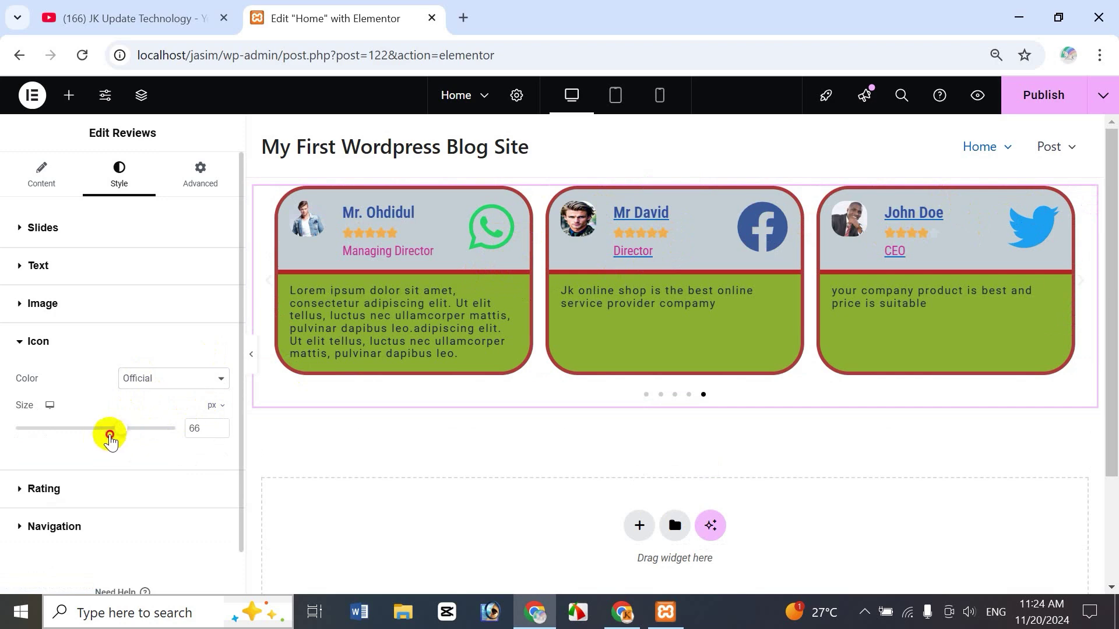
left_click_drag(110, 438, 69, 452)
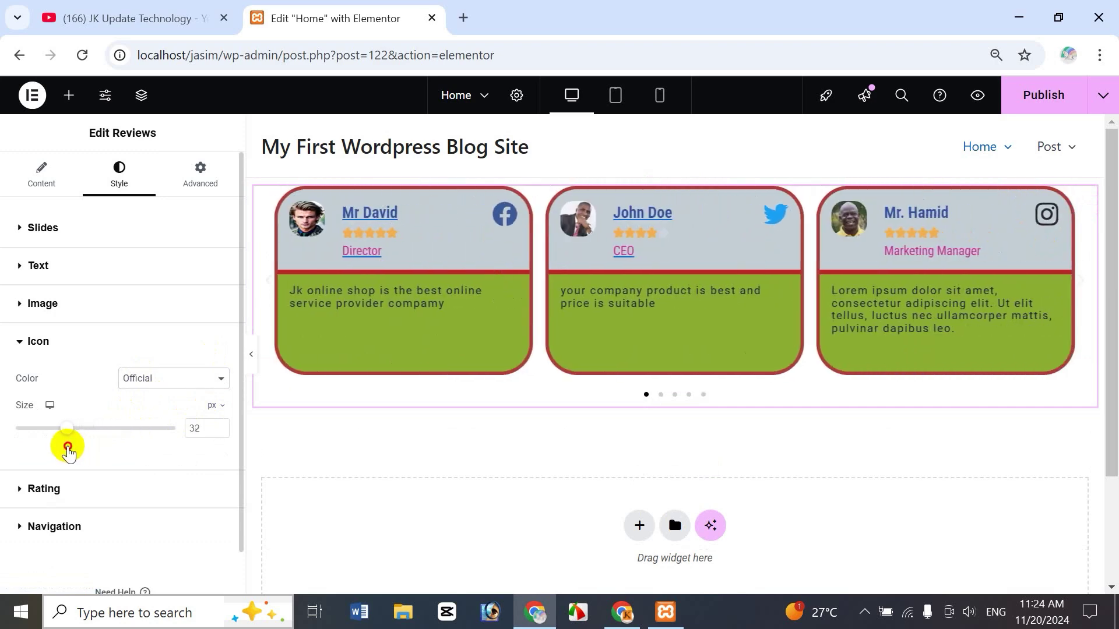
left_click(16, 344)
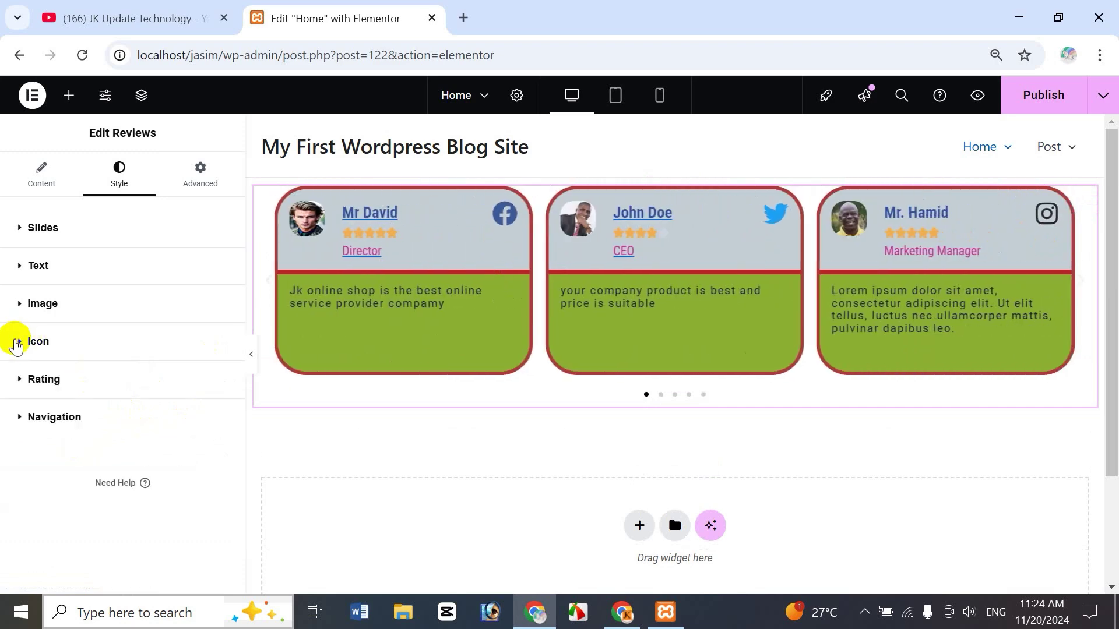
Try the Unicode icon and the outline unmarked style for the rating stars, restoring Font Awesome and the solid style.
left_click(26, 386)
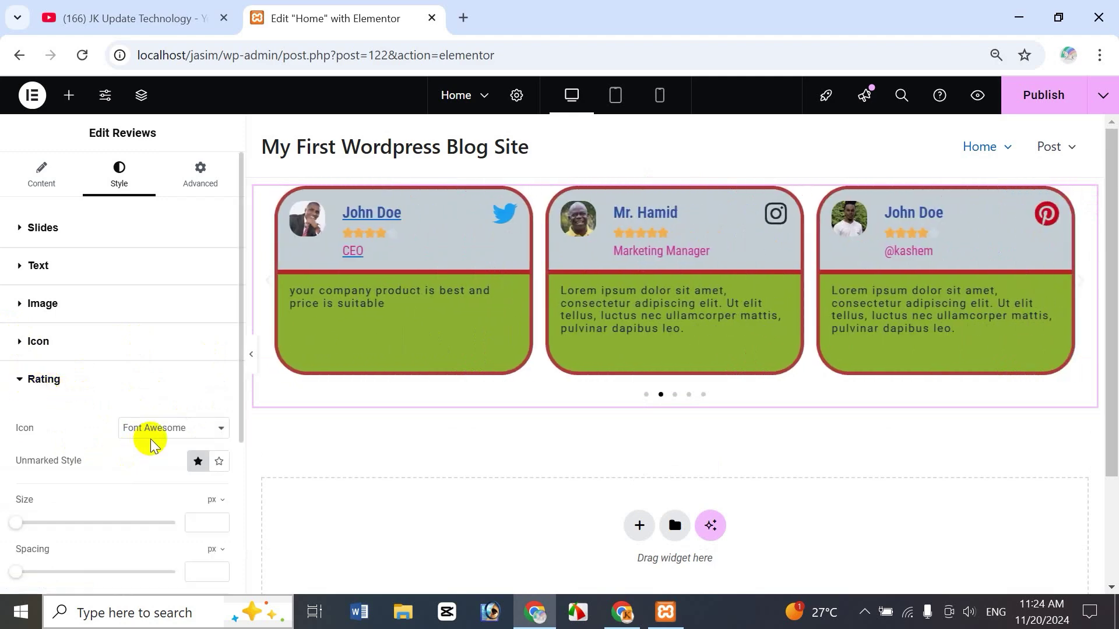
left_click(171, 431)
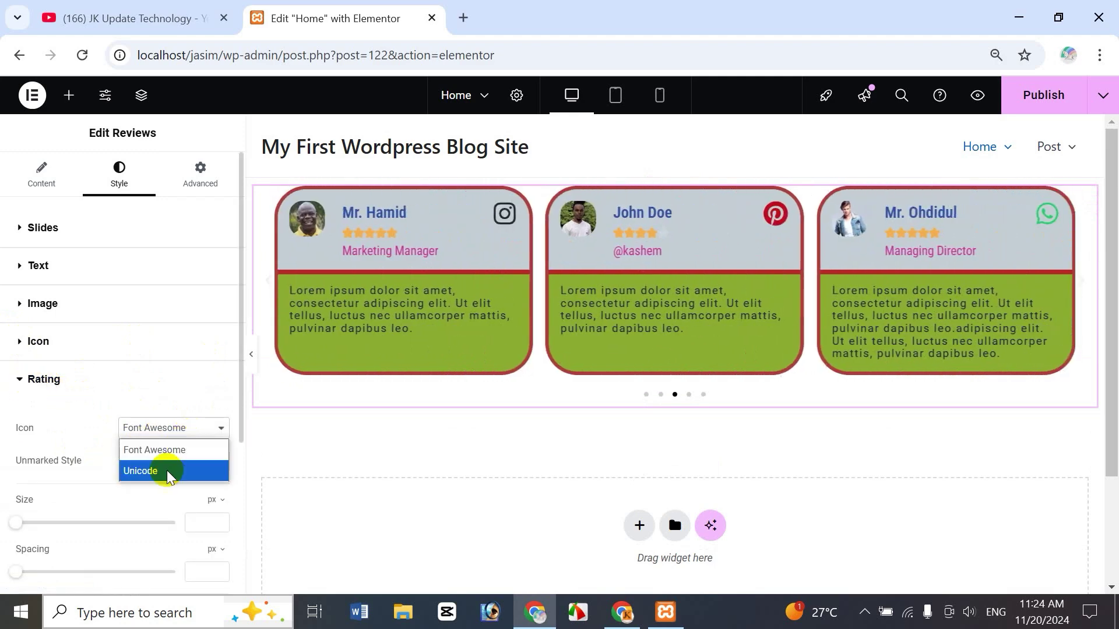
left_click(162, 476)
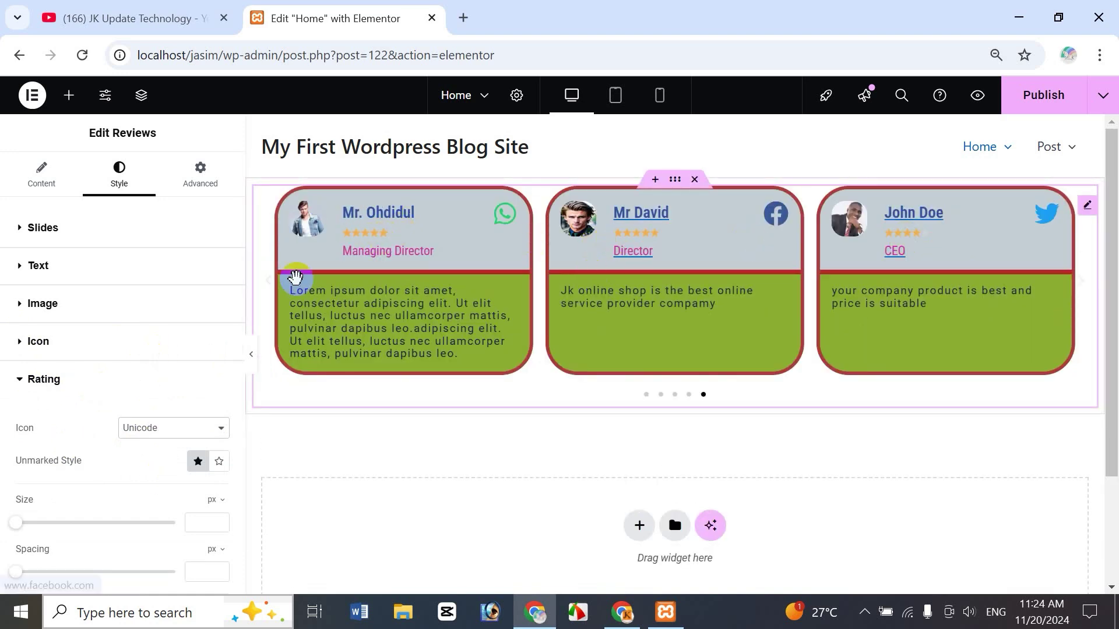
left_click(151, 437)
left_click(131, 453)
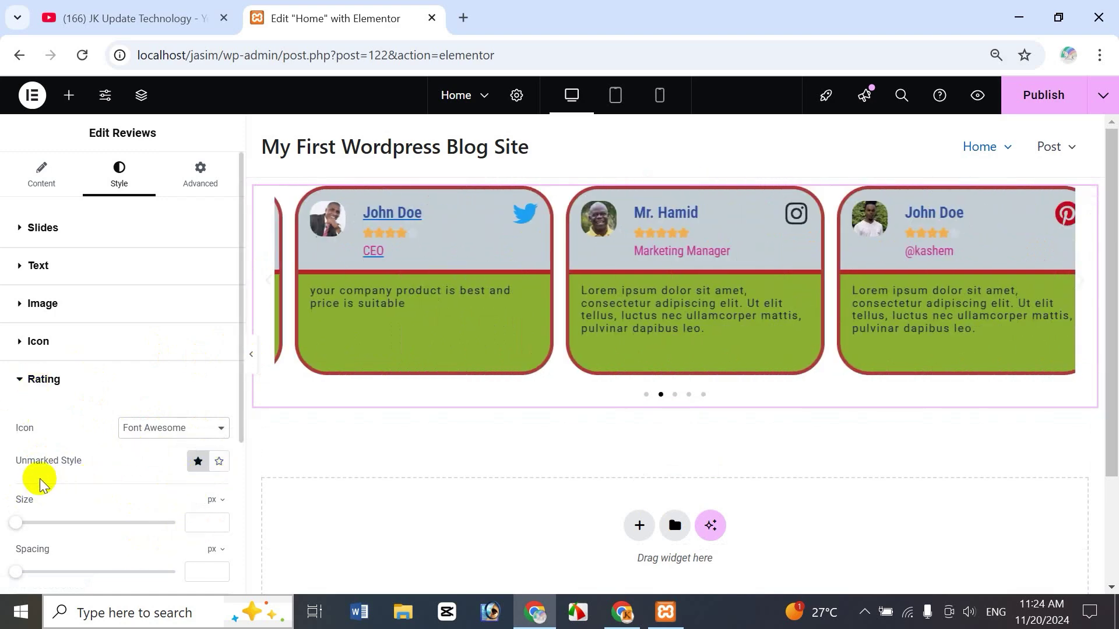
left_click(219, 464)
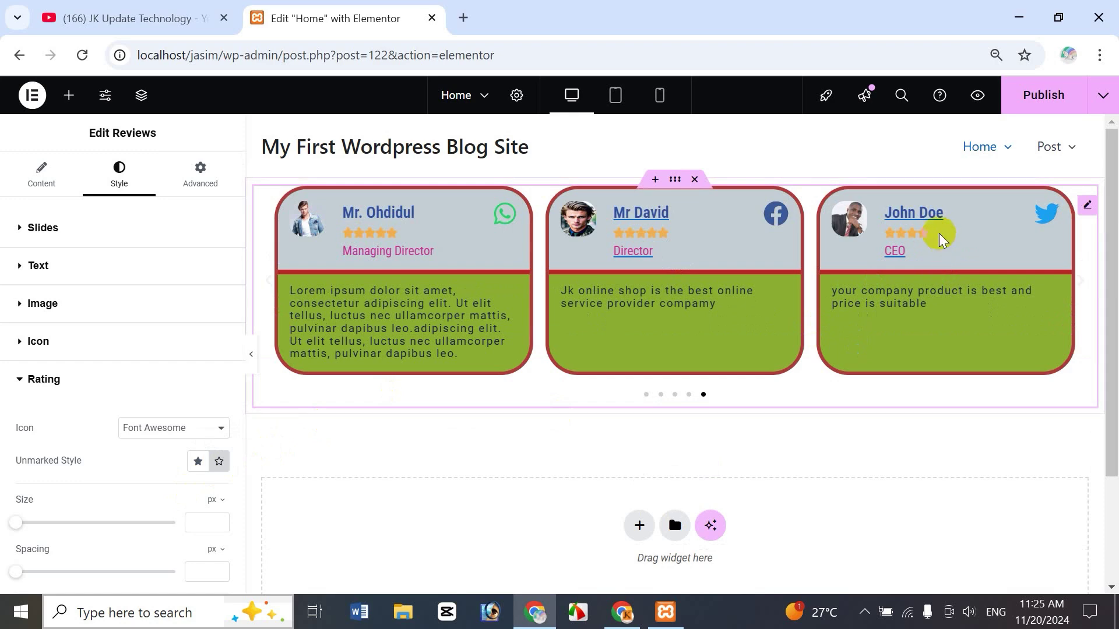
left_click(196, 461)
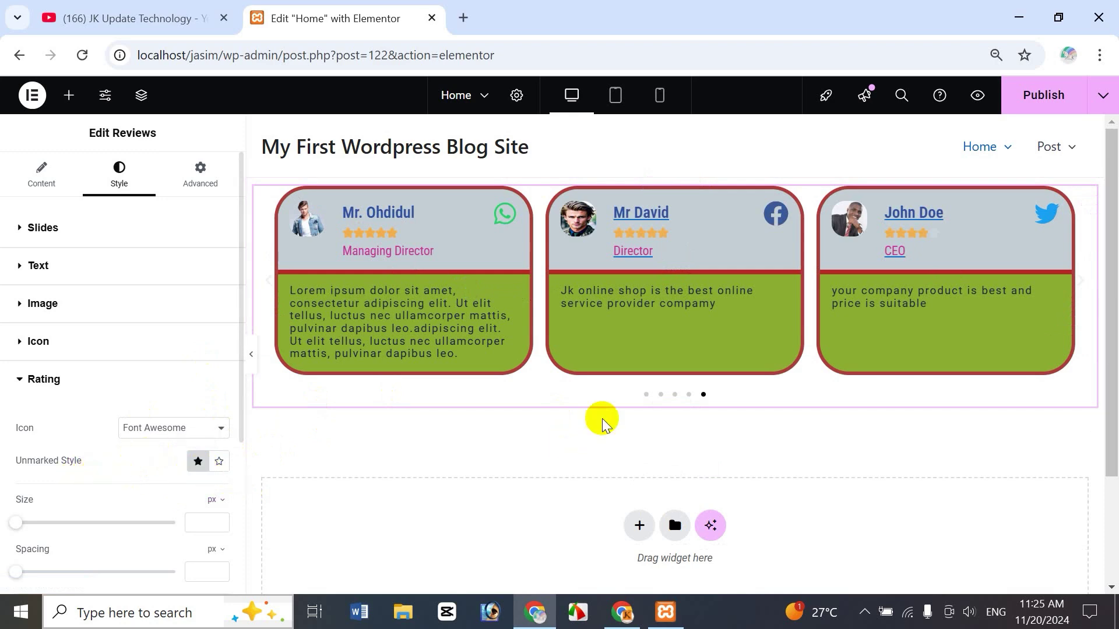
Set the rating stars' size to 20 px and their spacing to 7 px.
left_click_drag(16, 523, 50, 522)
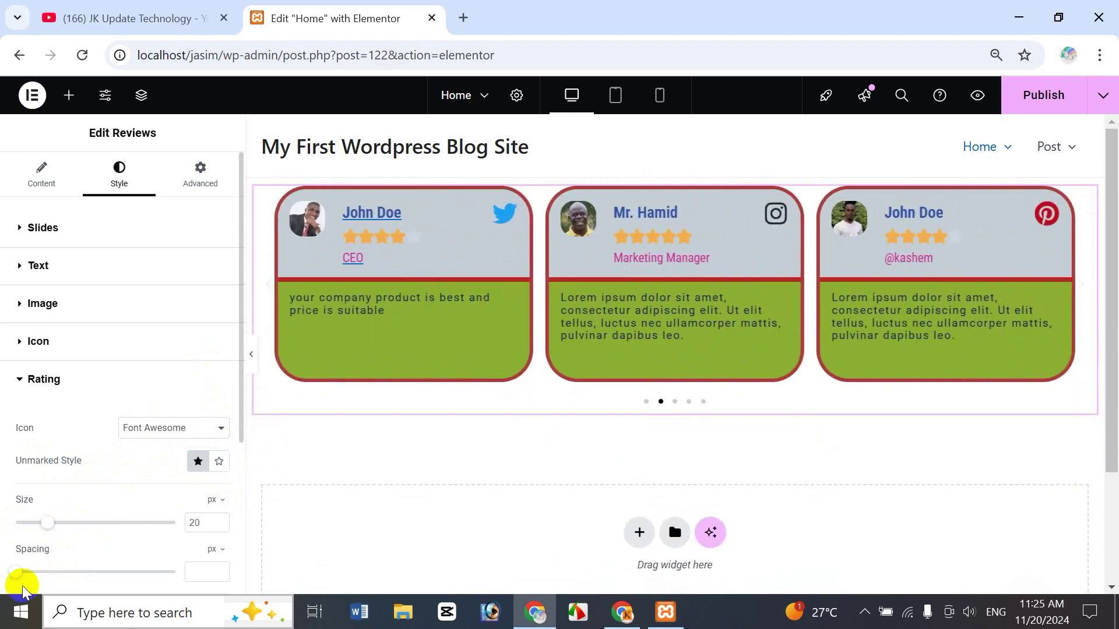
mouse_move(30, 574)
left_mouse_down()
mouse_move(99, 565)
mouse_move(38, 564)
left_mouse_up()
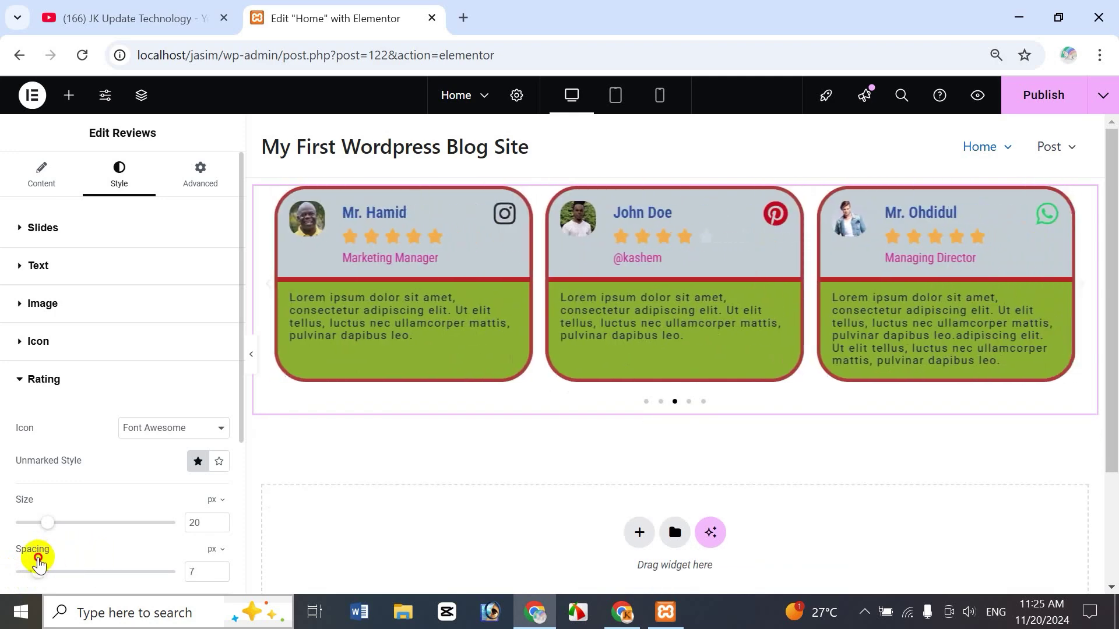
Try red #C12E2E and a blue shade as the rating stars' color, and reset it to the default.
left_click_drag(235, 425, 233, 537)
left_click(218, 420)
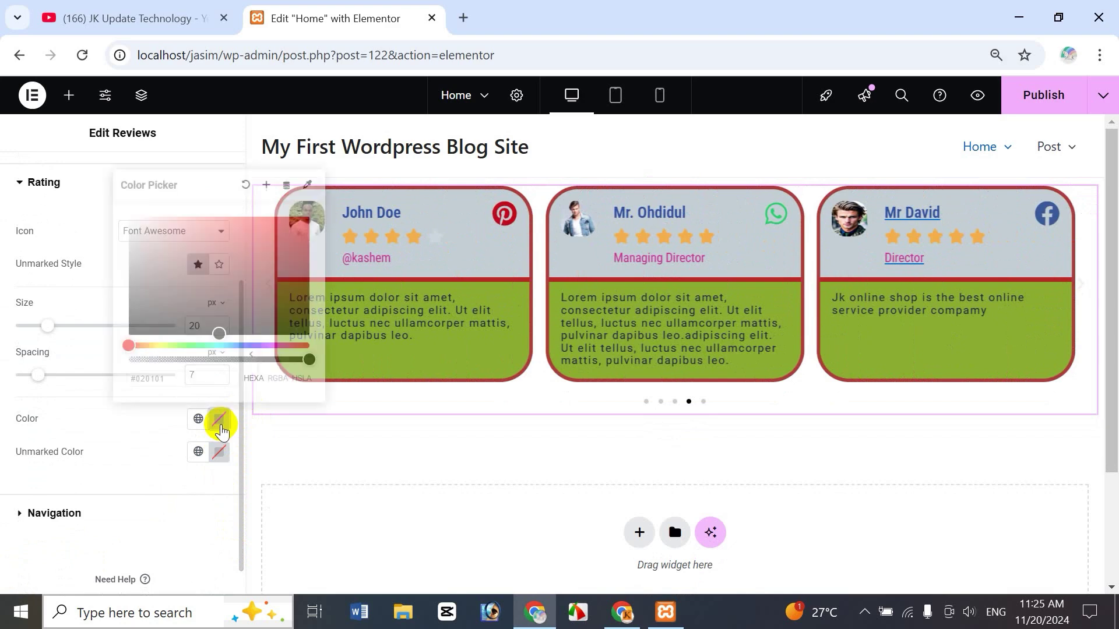
left_click(266, 245)
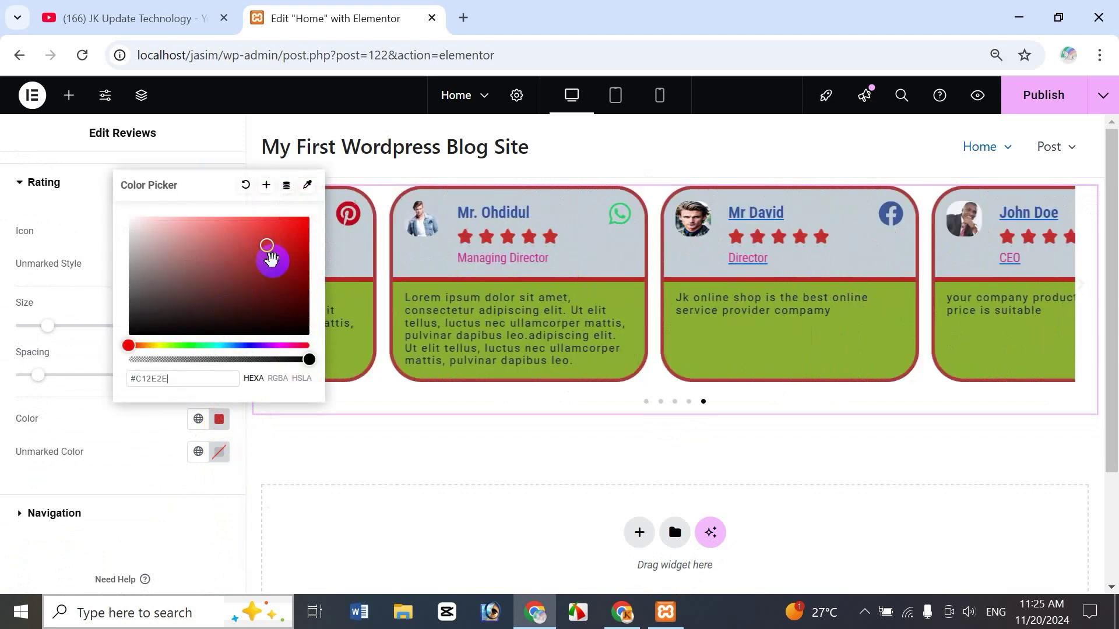
left_click(248, 346)
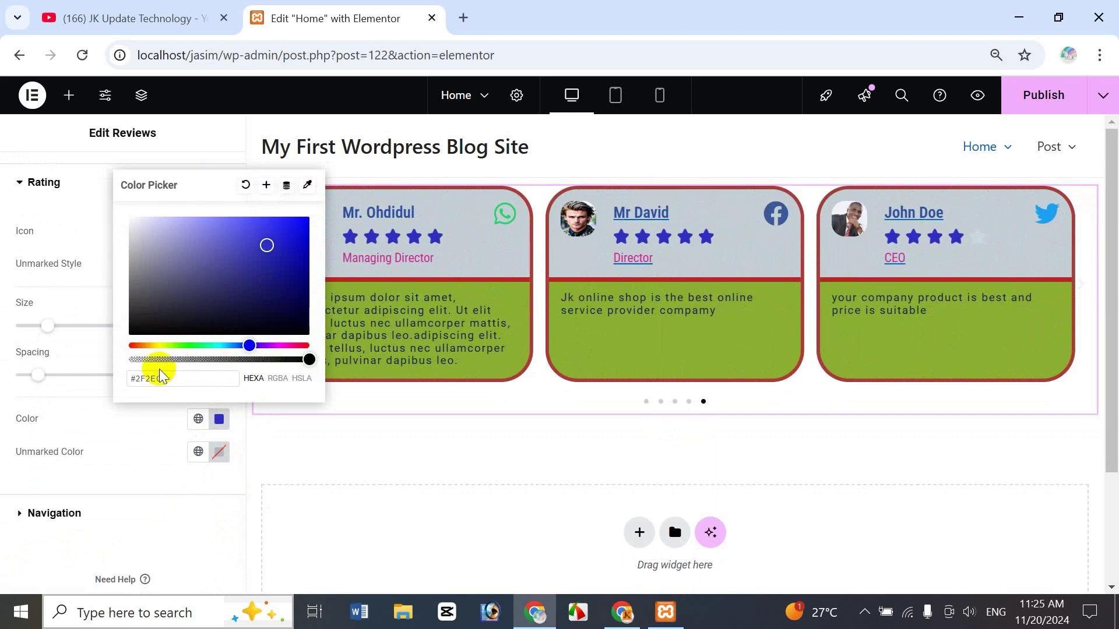
left_click(240, 186)
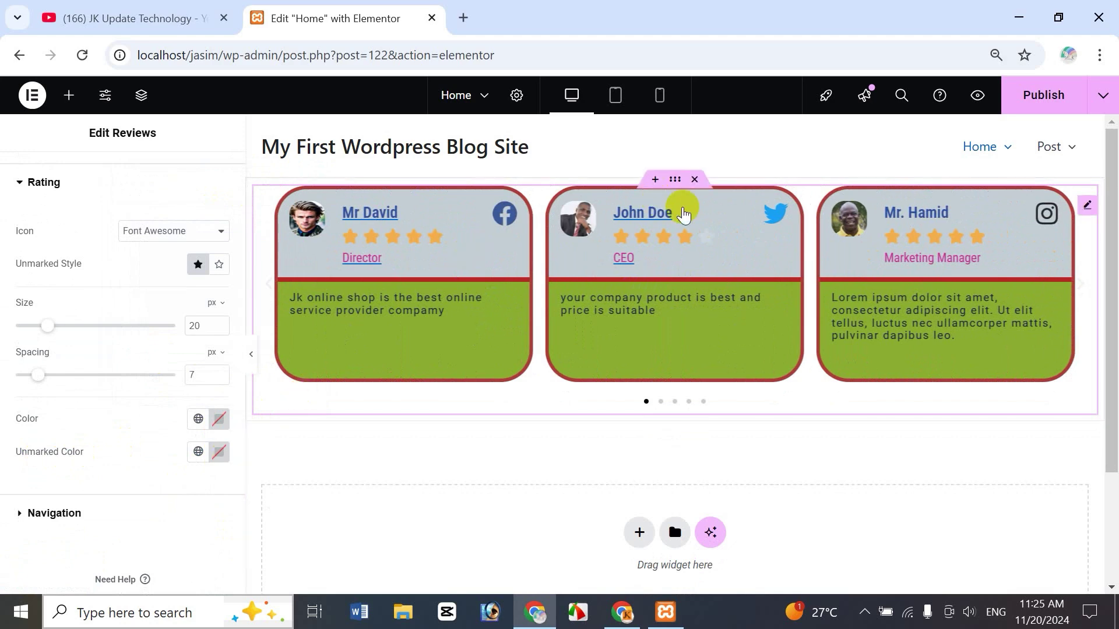
Set the unmarked color of the rating stars to dark red #932121.
left_click(217, 452)
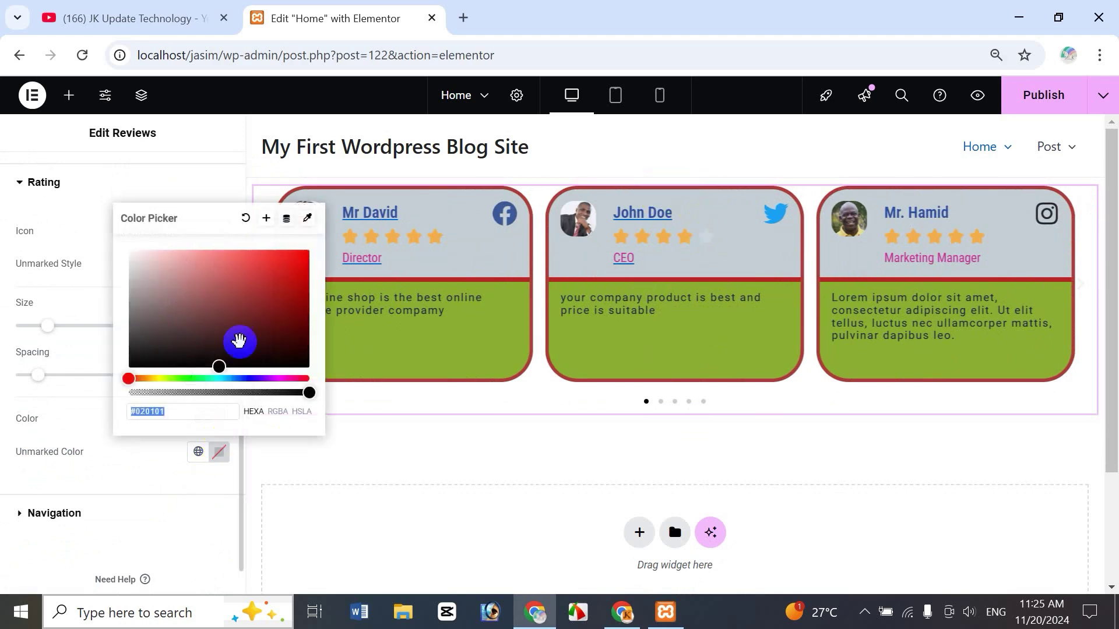
left_click(268, 298)
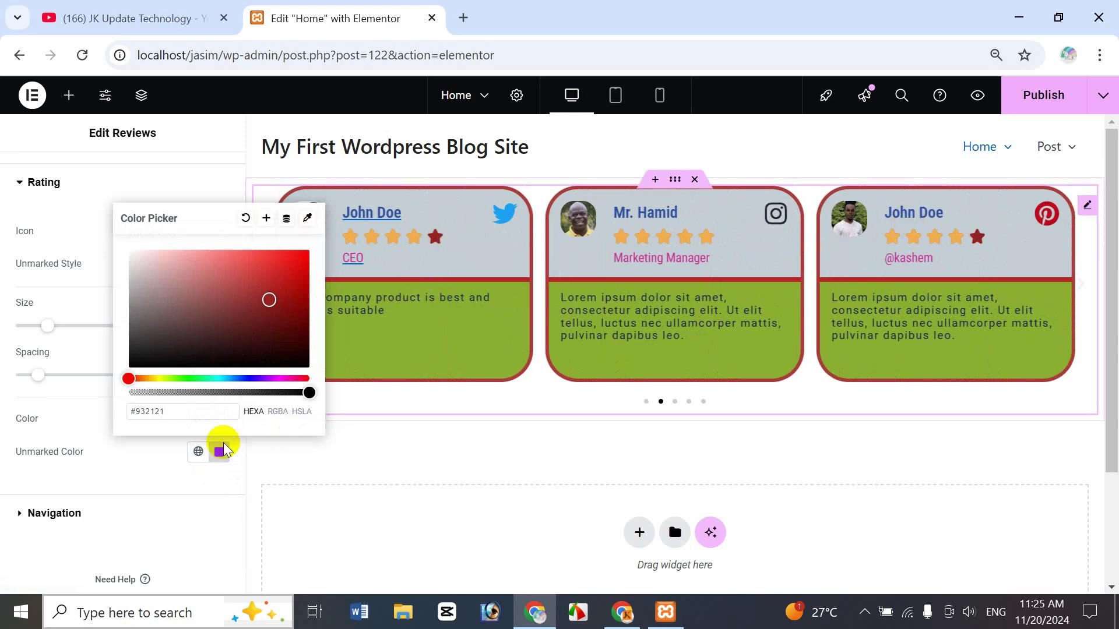
left_click(133, 473)
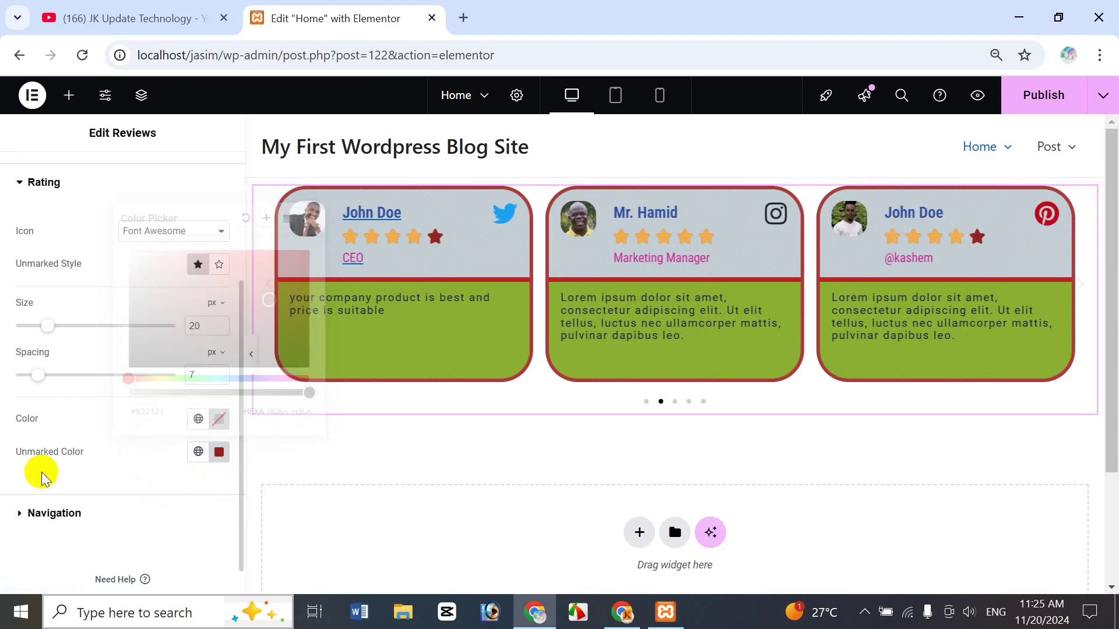
Style the carousel's navigation arrows with a size of 67 px and a blue color.
left_click(18, 516)
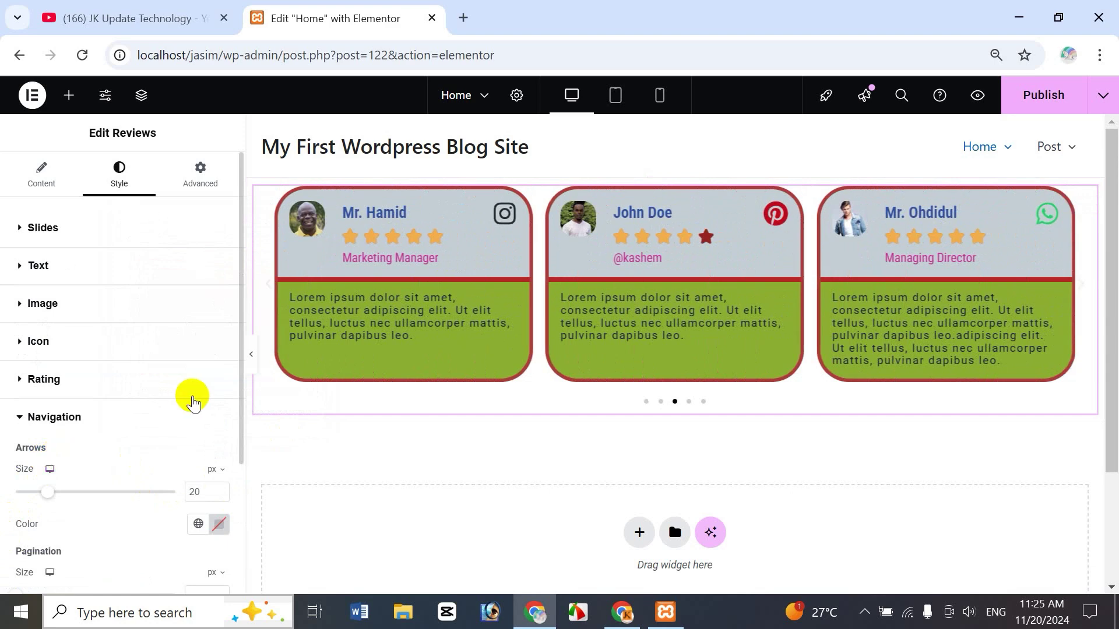
scroll(235, 433, "down", 3)
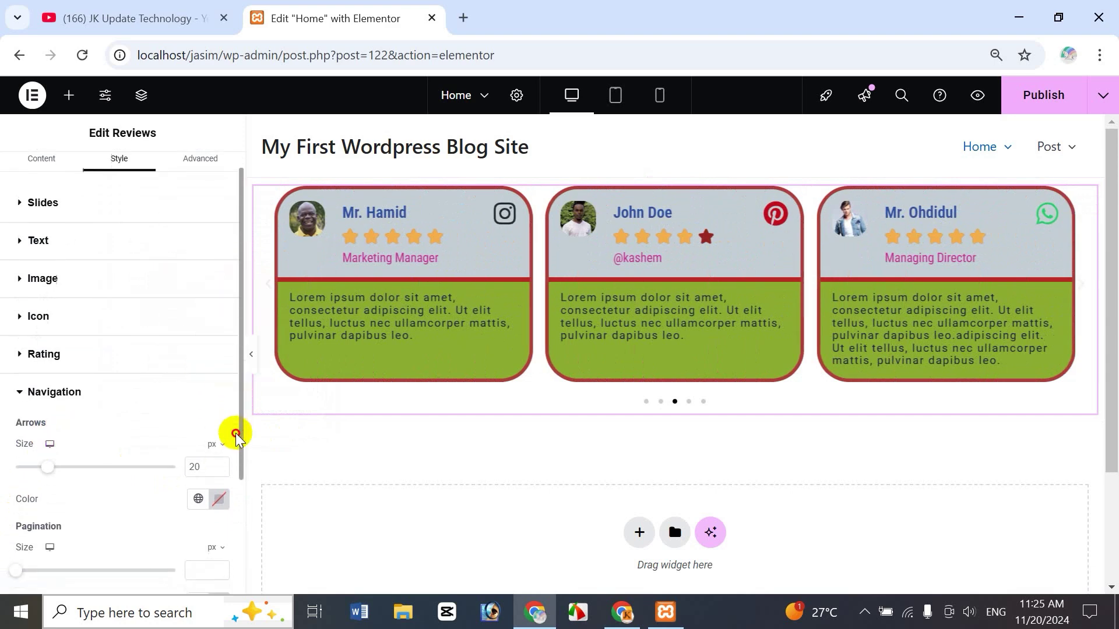
scroll(218, 513, "down", 2)
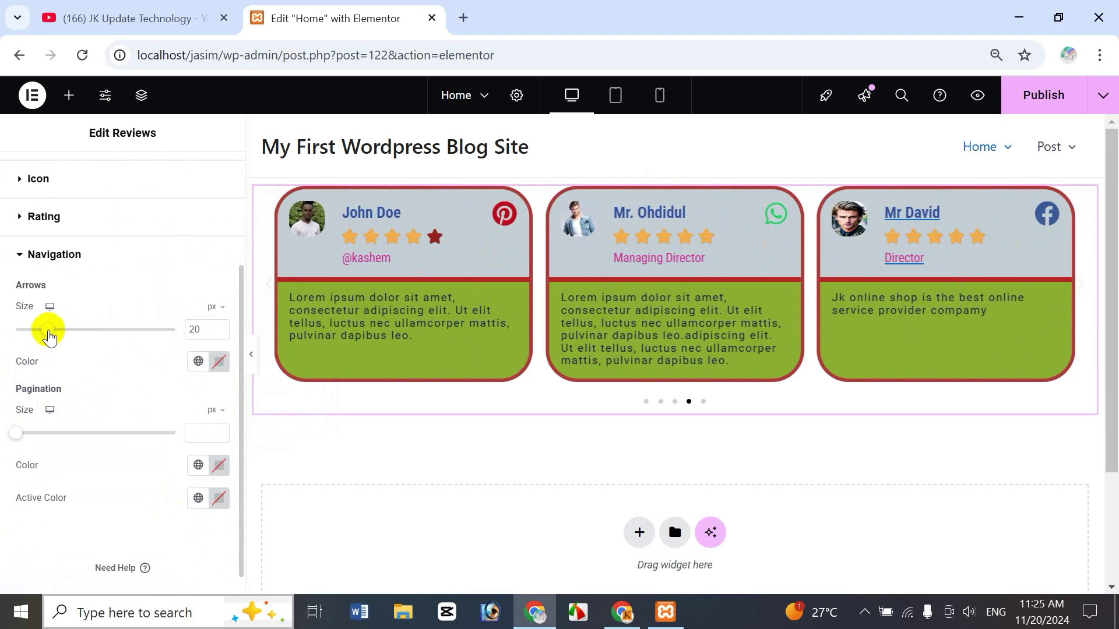
left_click_drag(49, 337, 124, 339)
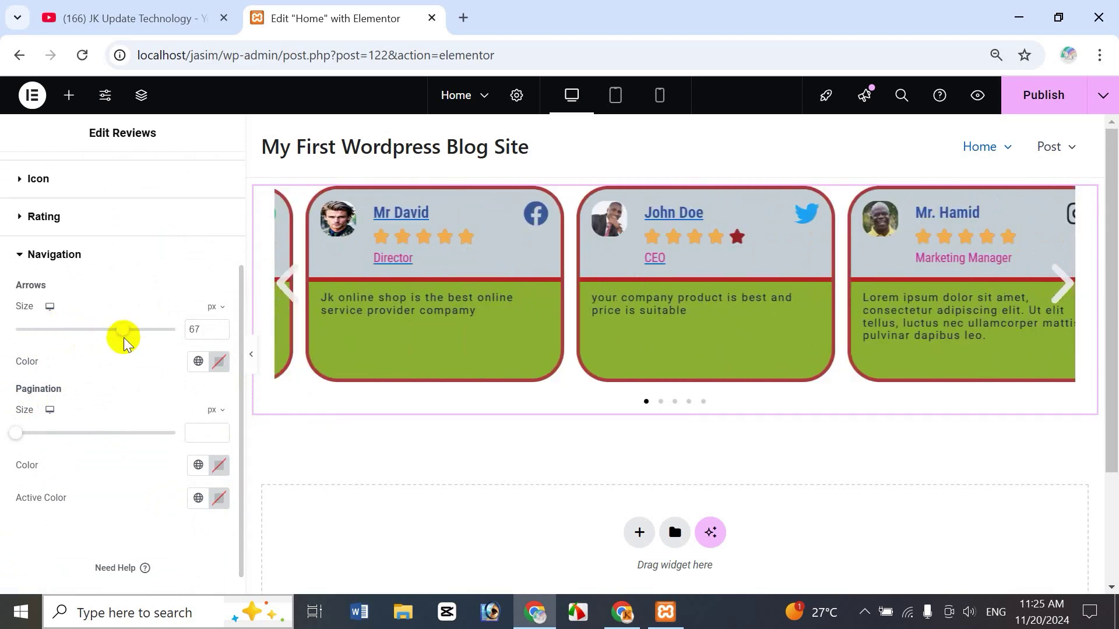
left_click(219, 362)
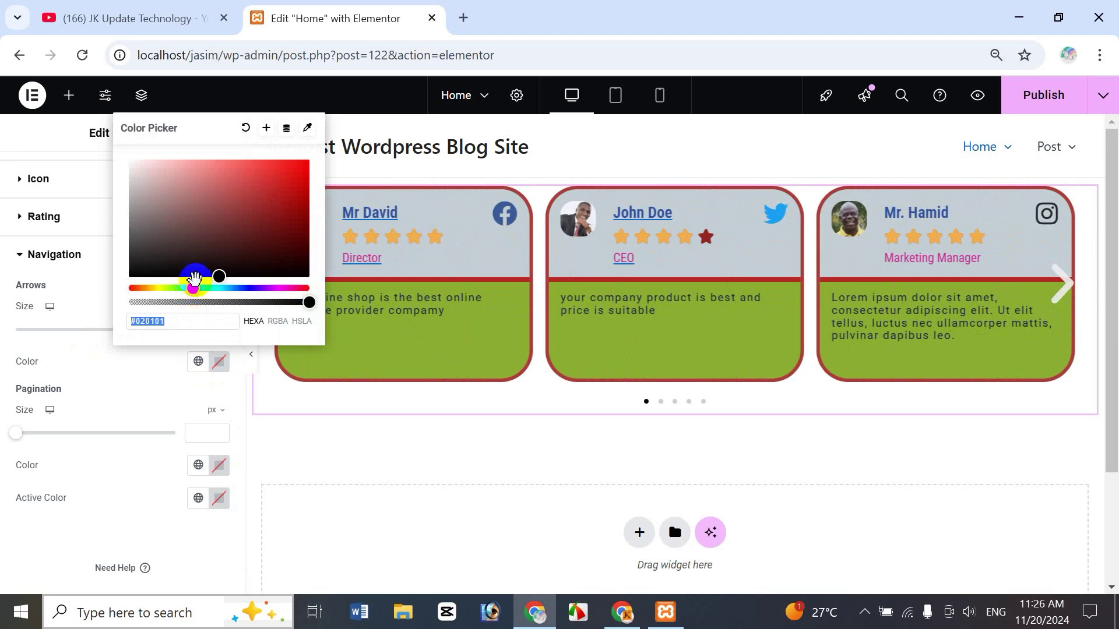
left_click(225, 289)
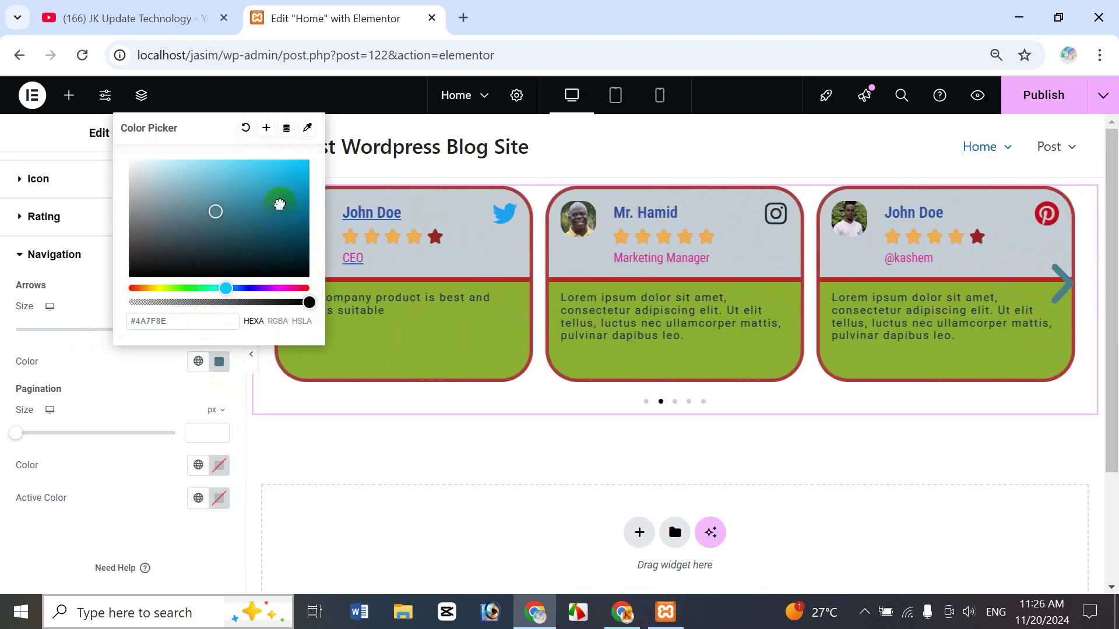
left_click(247, 288)
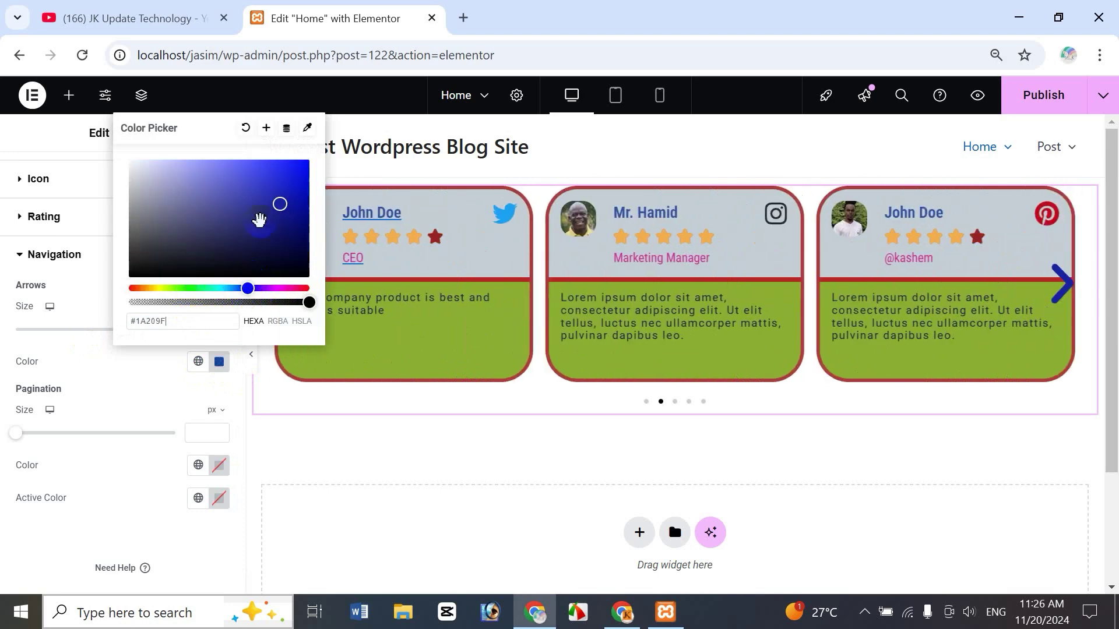
left_click(264, 198)
left_click(131, 383)
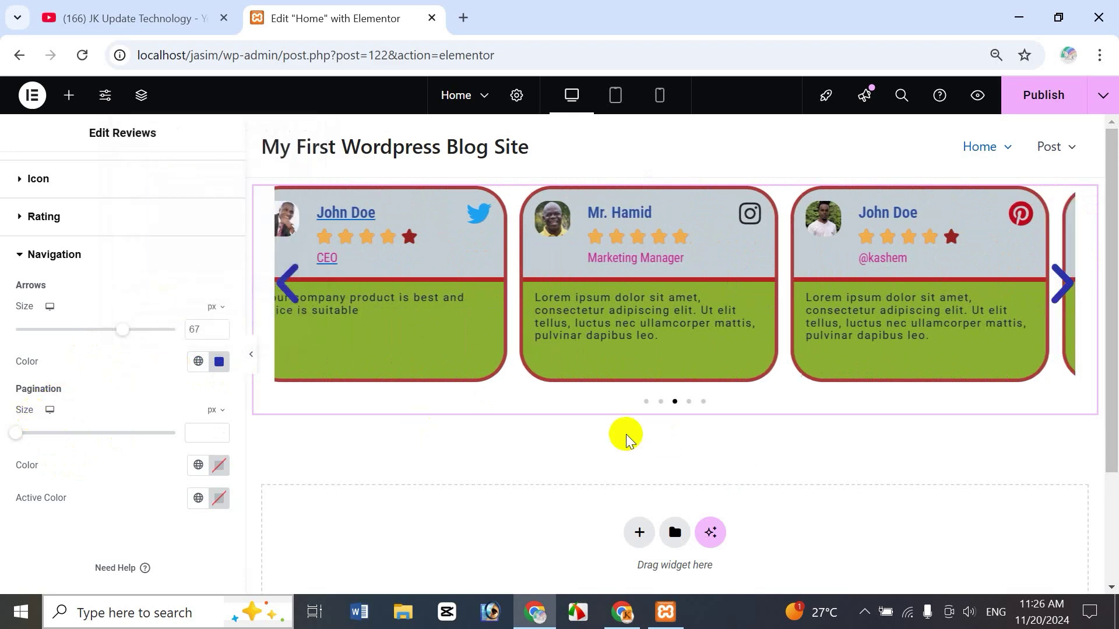
Set the pagination dots' size to 18 px and their color to dark red #7E1010.
mouse_move(19, 441)
left_mouse_down()
mouse_move(82, 434)
mouse_move(38, 453)
left_mouse_up()
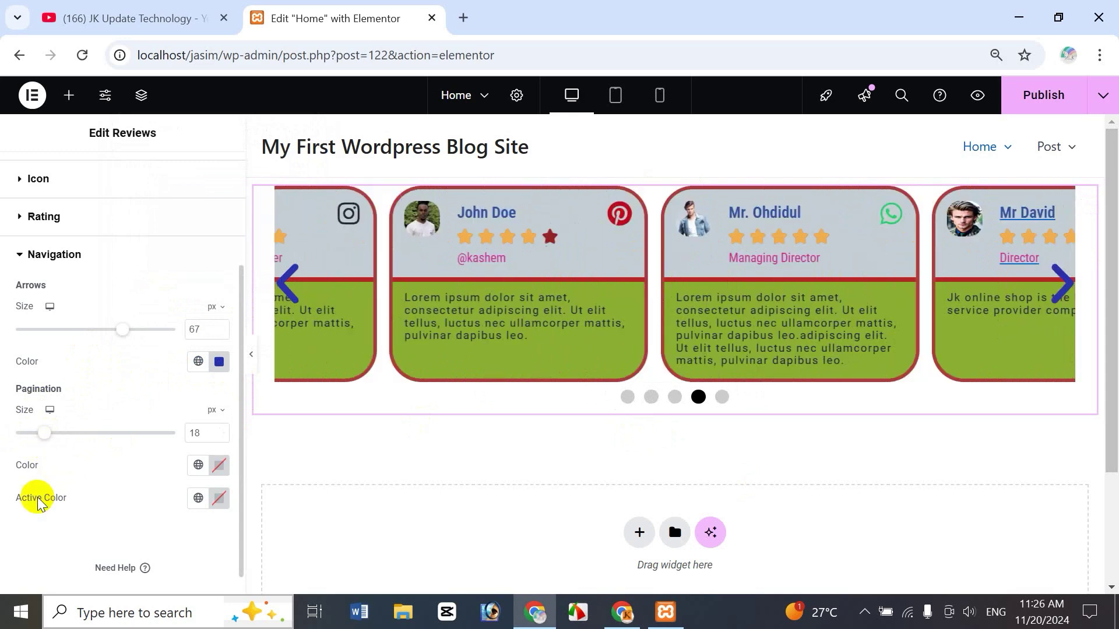
left_click(218, 465)
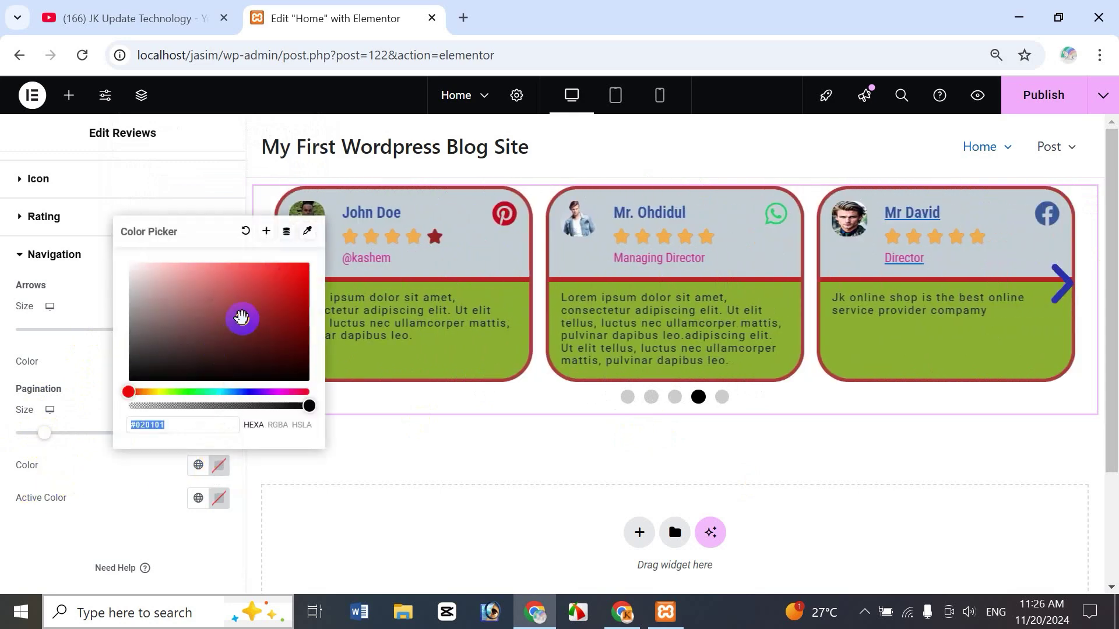
left_click(284, 322)
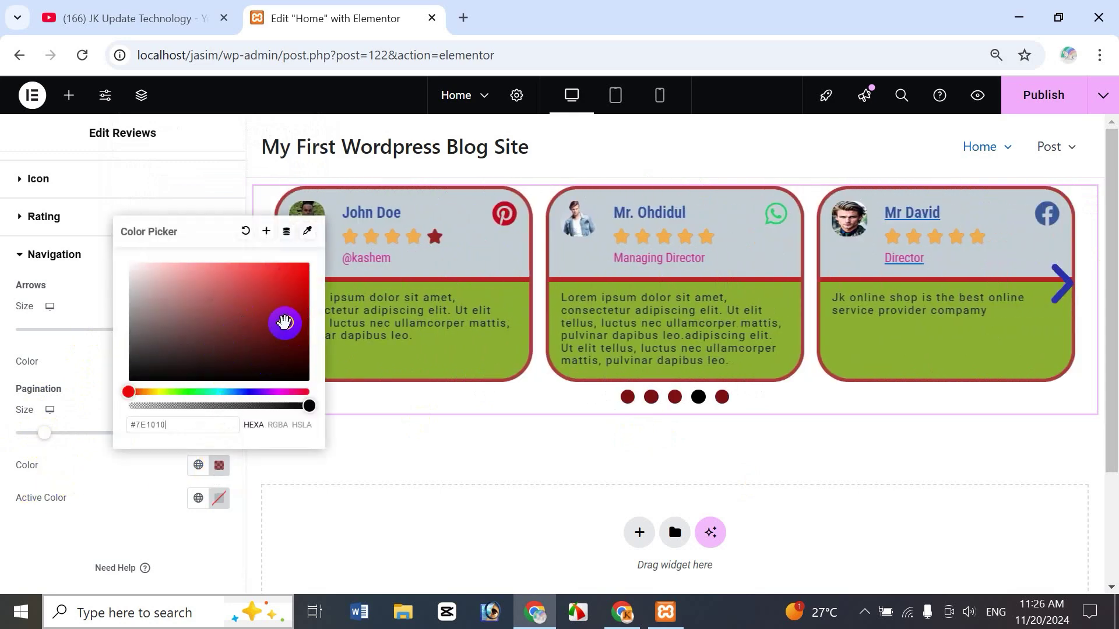
left_click(124, 478)
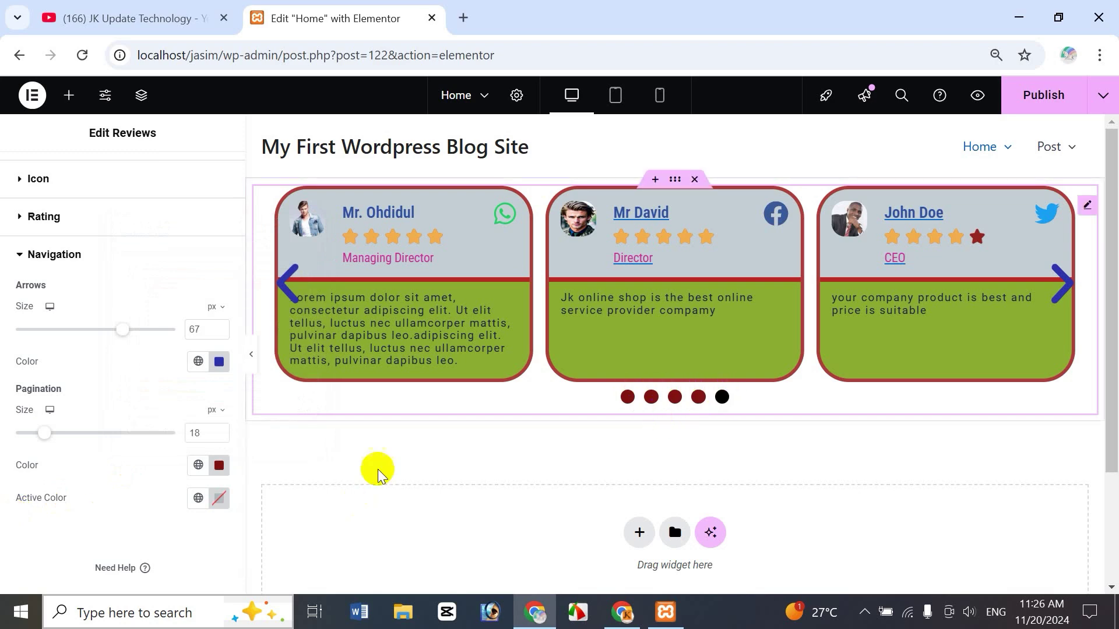
Set the active color of the pagination dots to green #157D43 and collapse the Navigation settings.
left_click(219, 497)
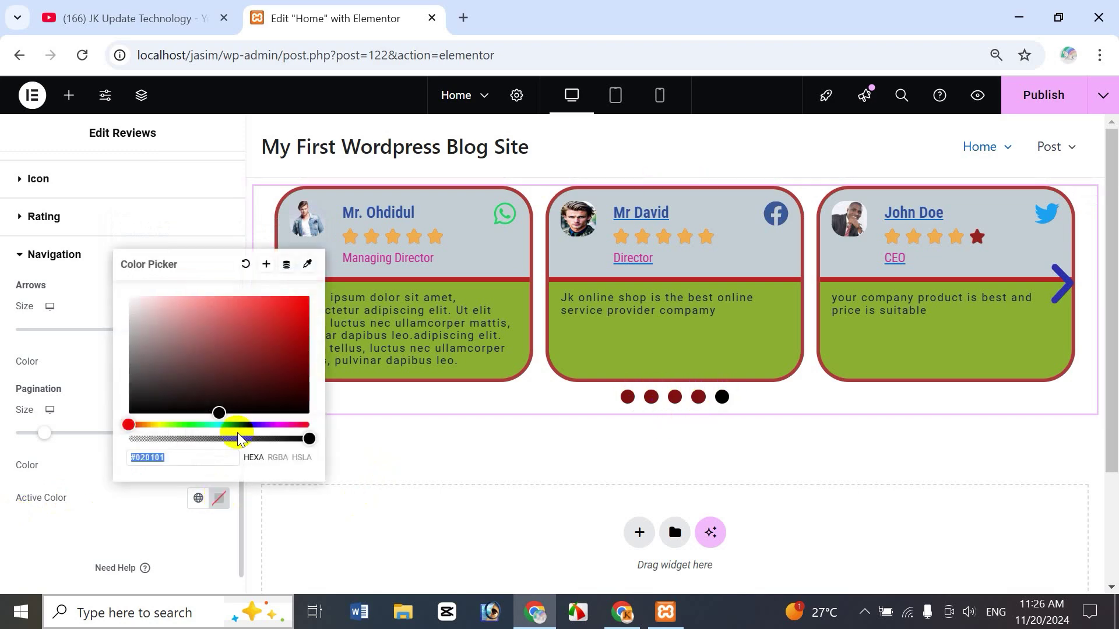
left_click(181, 424)
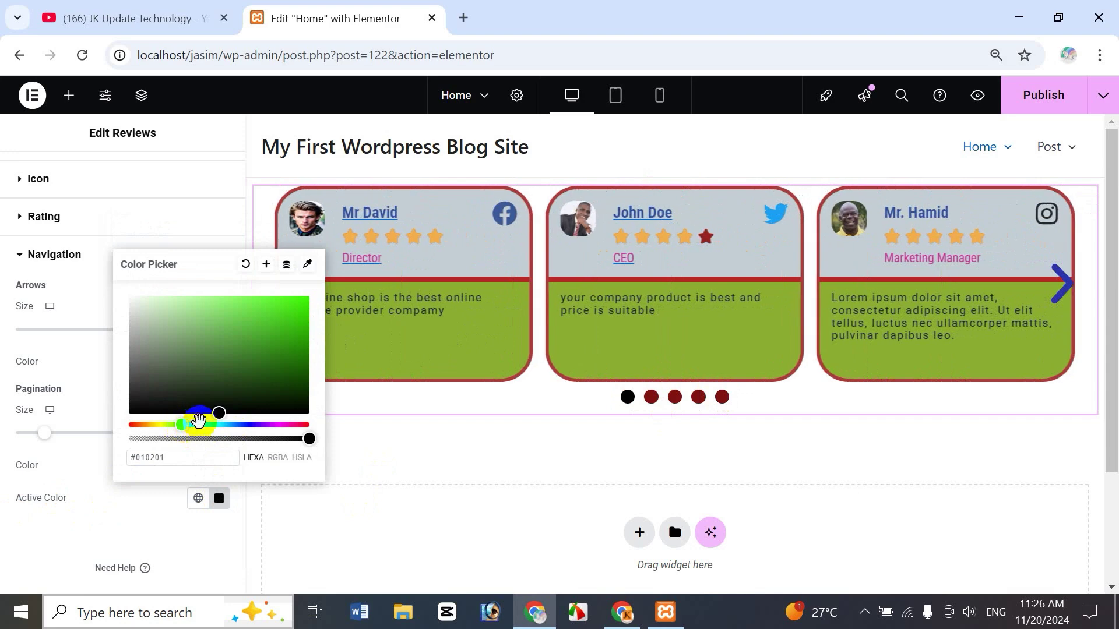
left_click(201, 425)
left_click(279, 356)
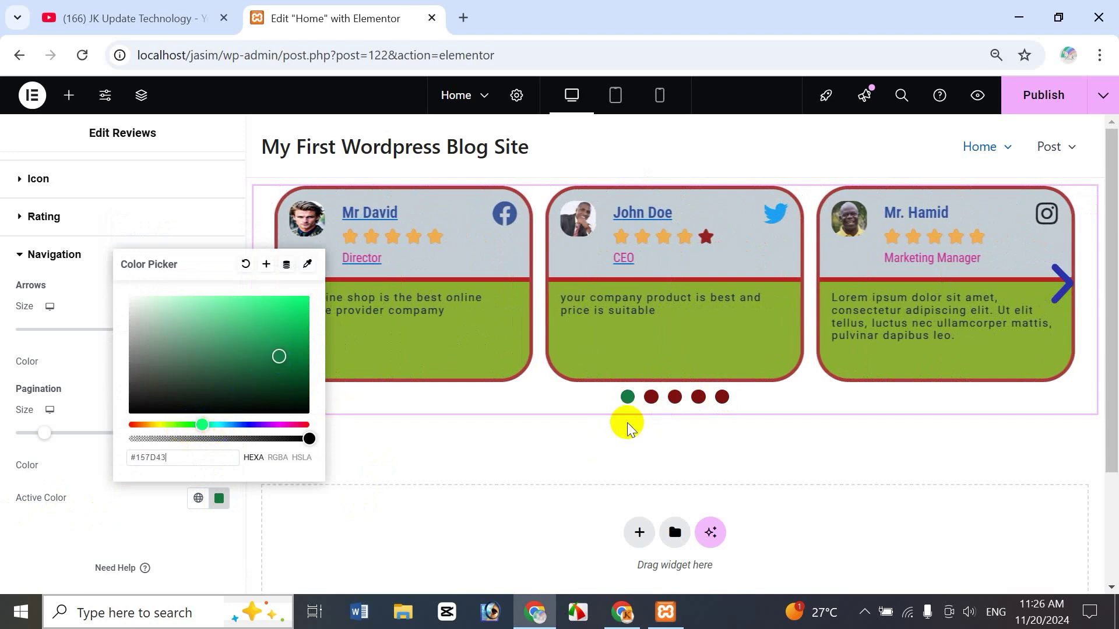
left_click(153, 508)
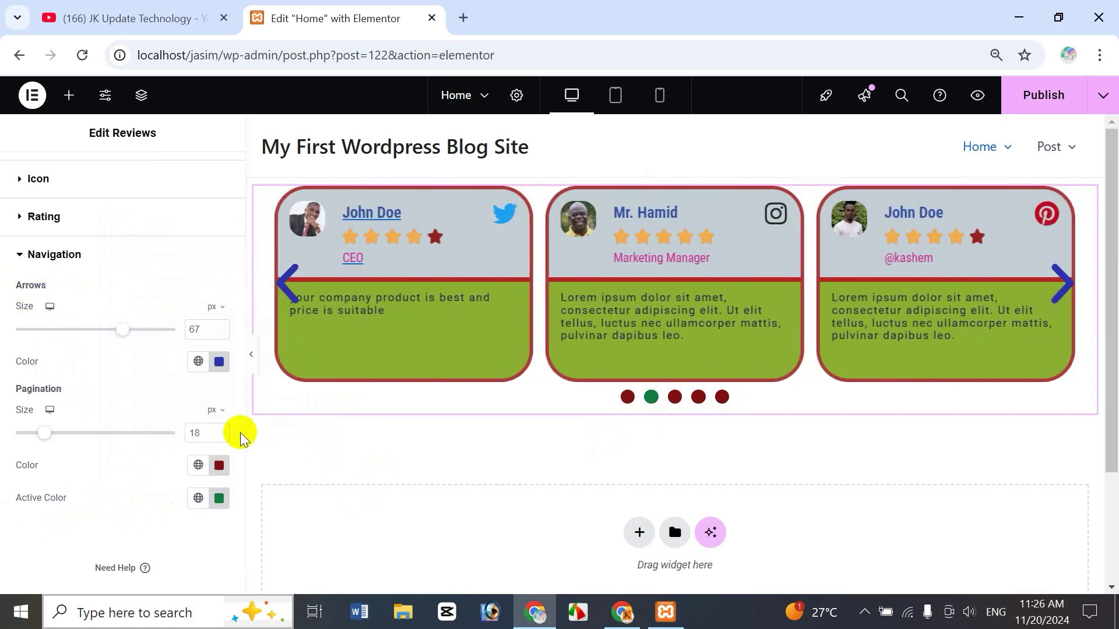
scroll(243, 449, "down", 1)
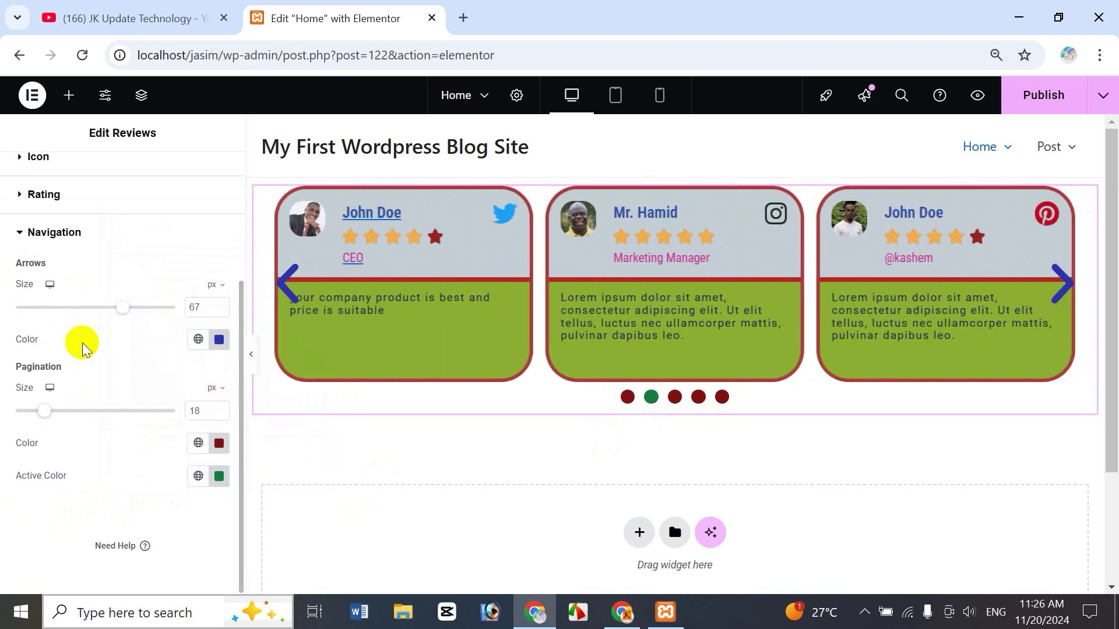
left_click(26, 236)
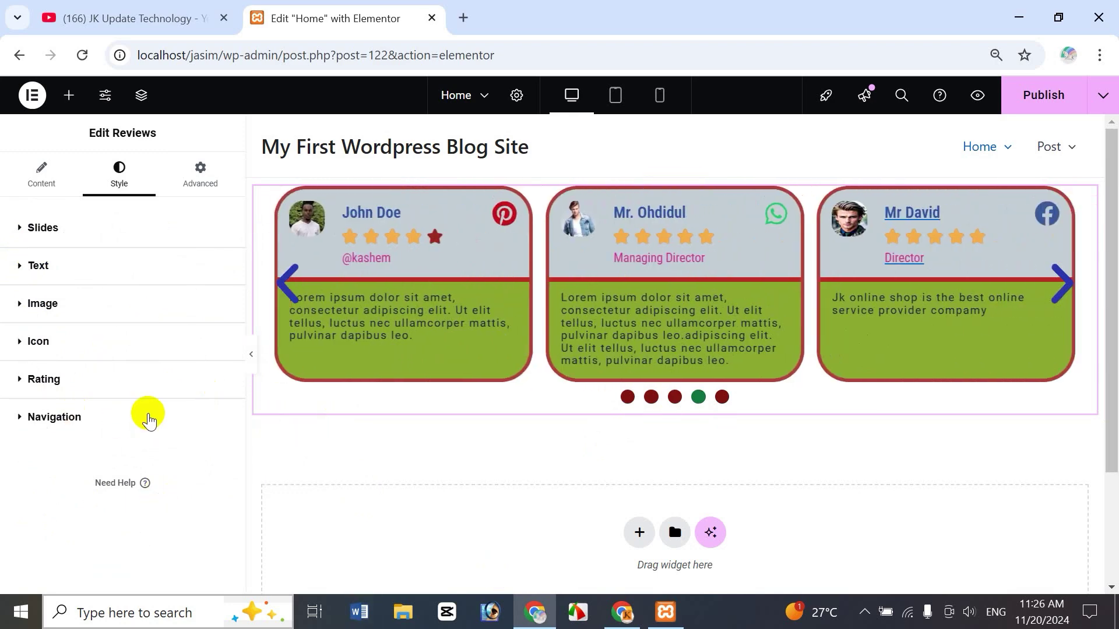
Publish the Home page and open the live page to view the finished reviews carousel.
left_click(53, 189)
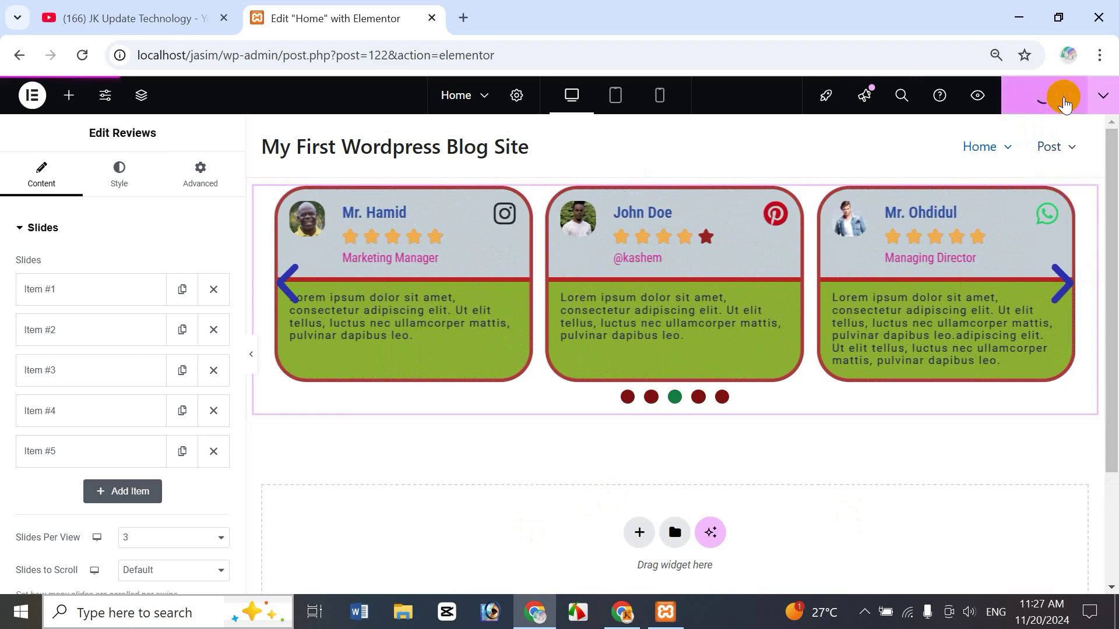
left_click(1102, 95)
left_click(1043, 212)
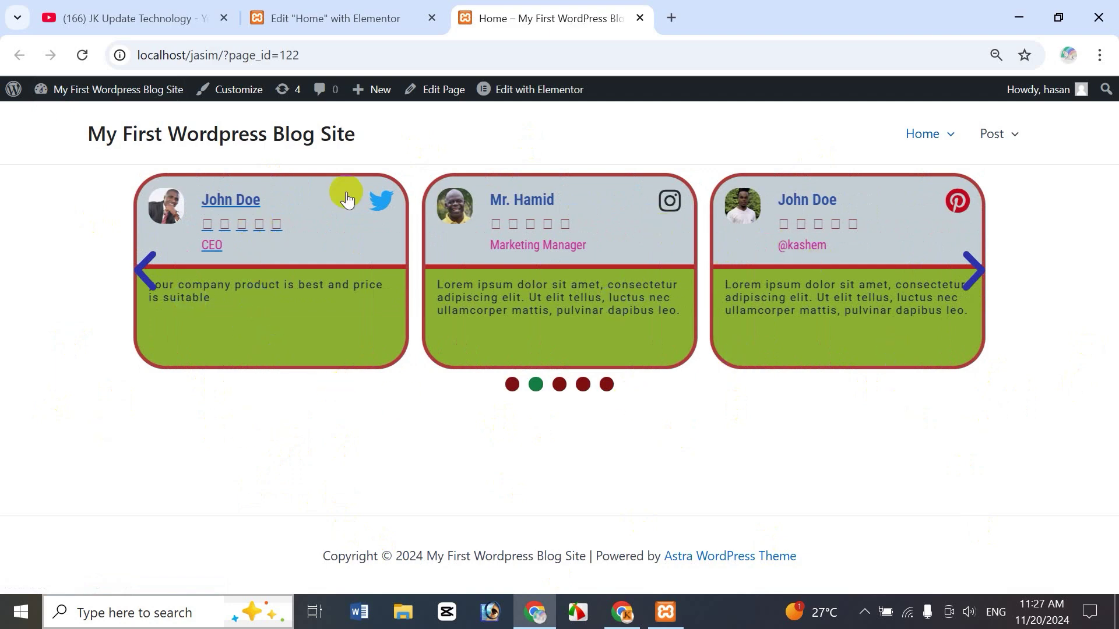
Test the review cards' social icon links on the live page, close the opened Facebook page and switch to the YouTube channel.
left_click(378, 201)
left_click(956, 199)
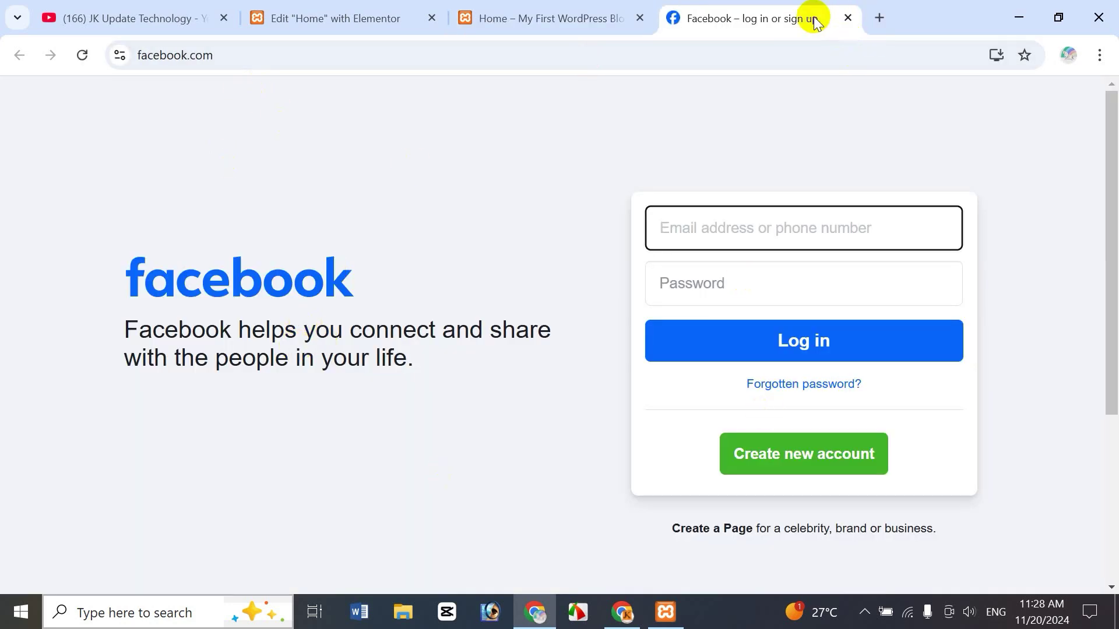
left_click(848, 18)
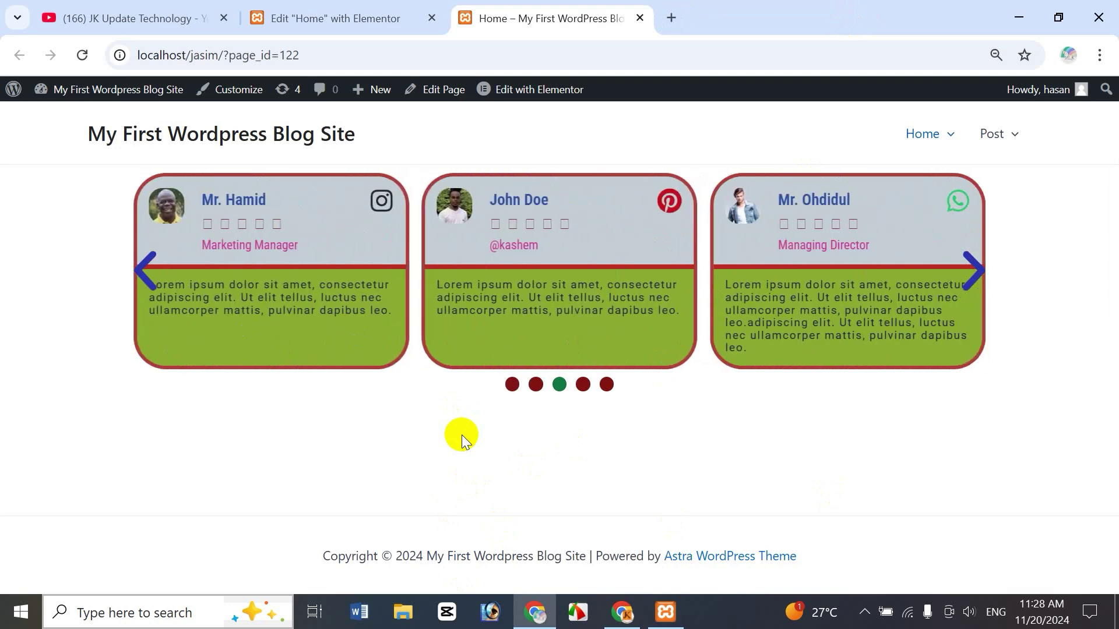
left_click(146, 16)
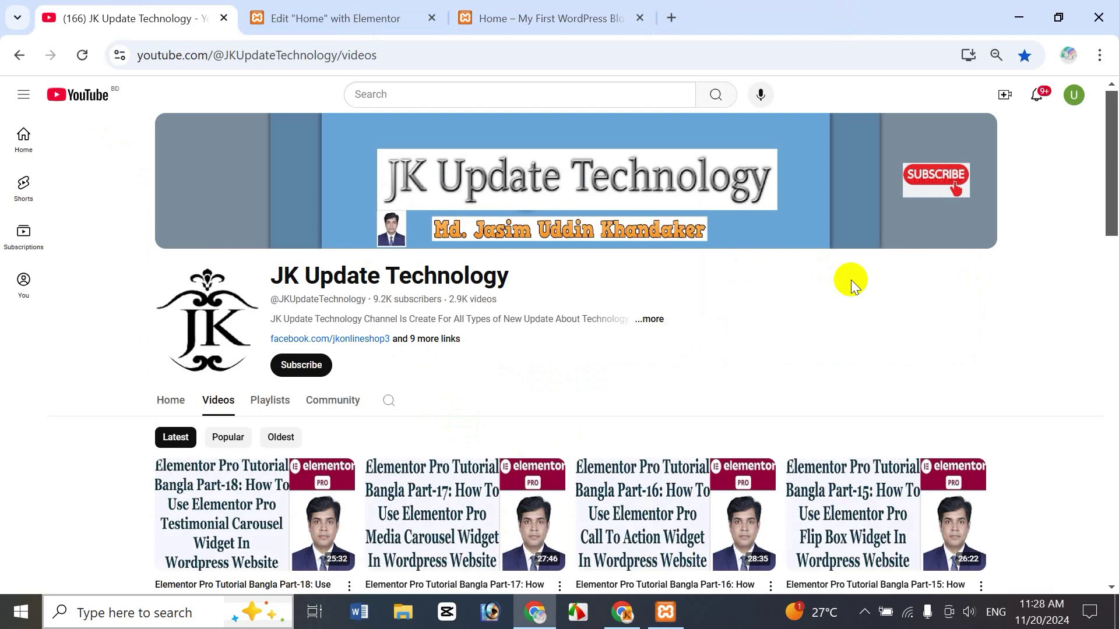